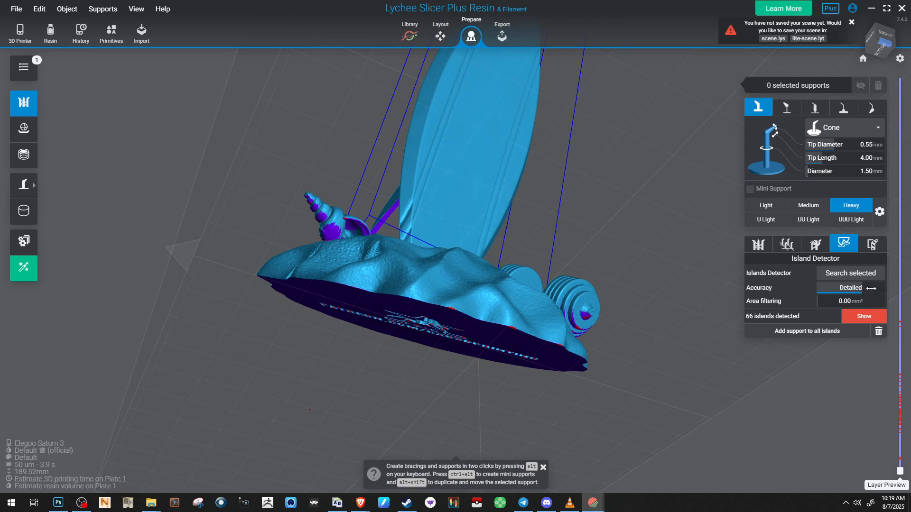
Set the layer thickness of the Elegoo Saturn 3's official default resin profile to 0.03 mm
{"action": "left_click", "coordinate": [32, 469]}
{"action": "scroll", "coordinate": [612, 337], "scroll_direction": "down", "scroll_amount": 2}
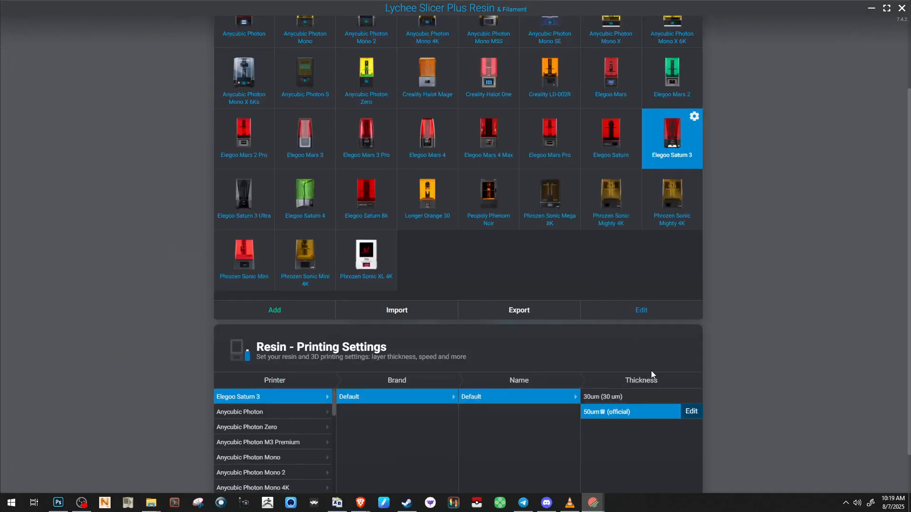
{"action": "left_click", "coordinate": [690, 414]}
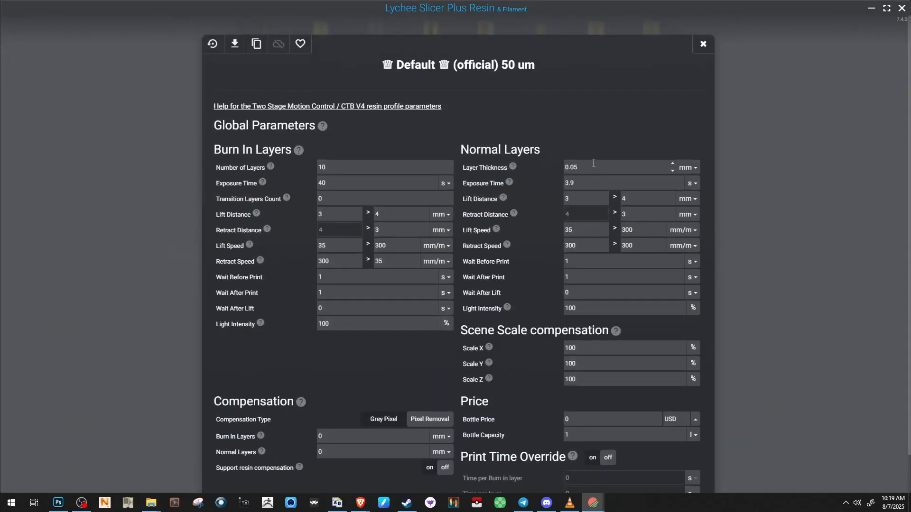
{"action": "key", "text": "BackSpace"}
{"action": "type", "text": "1"}
{"action": "left_click", "coordinate": [705, 45]}
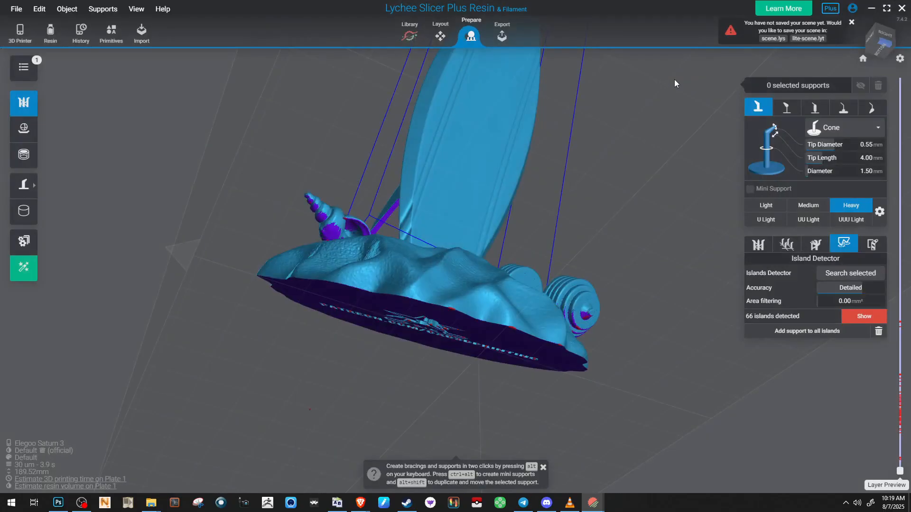
Place three heavy supports on and around the middle island at the lowest edge of the base's underside
{"action": "right_click_drag", "start_coordinate": [596, 167], "coordinate": [401, 369]}
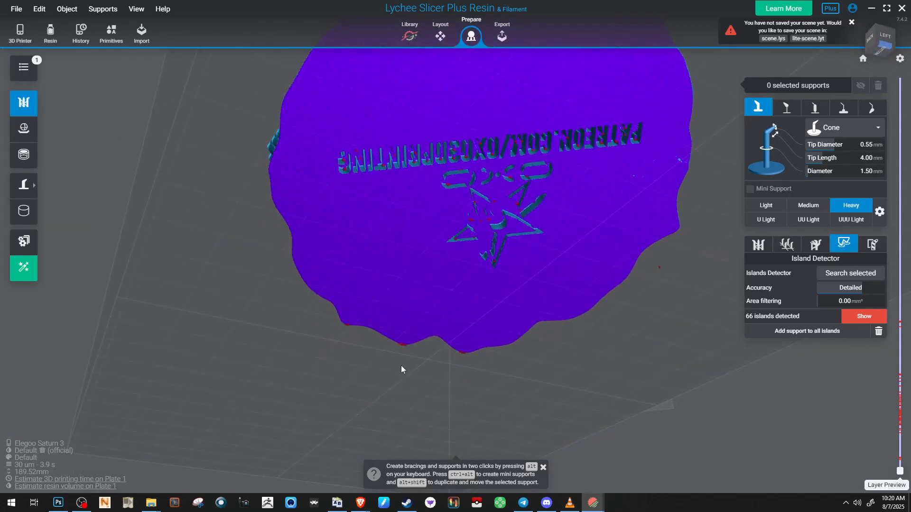
{"action": "scroll", "coordinate": [401, 369], "scroll_direction": "up", "scroll_amount": 8}
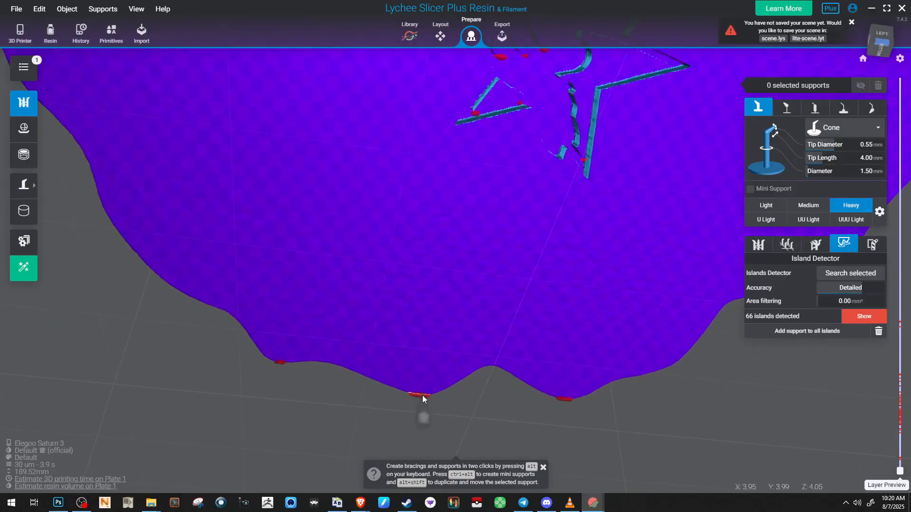
{"action": "left_click", "coordinate": [422, 394]}
{"action": "right_click_drag", "start_coordinate": [439, 401], "coordinate": [402, 388]}
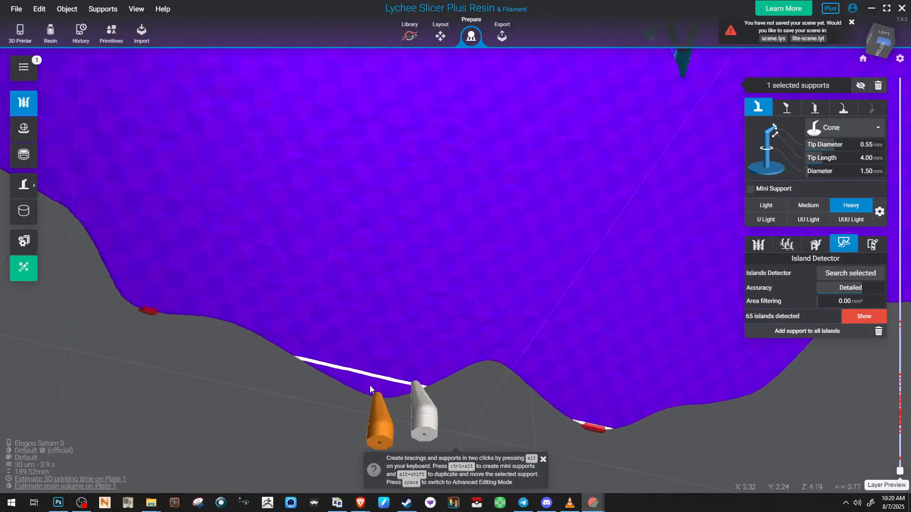
{"action": "left_click", "coordinate": [342, 378]}
{"action": "right_click_drag", "start_coordinate": [343, 378], "coordinate": [548, 402]}
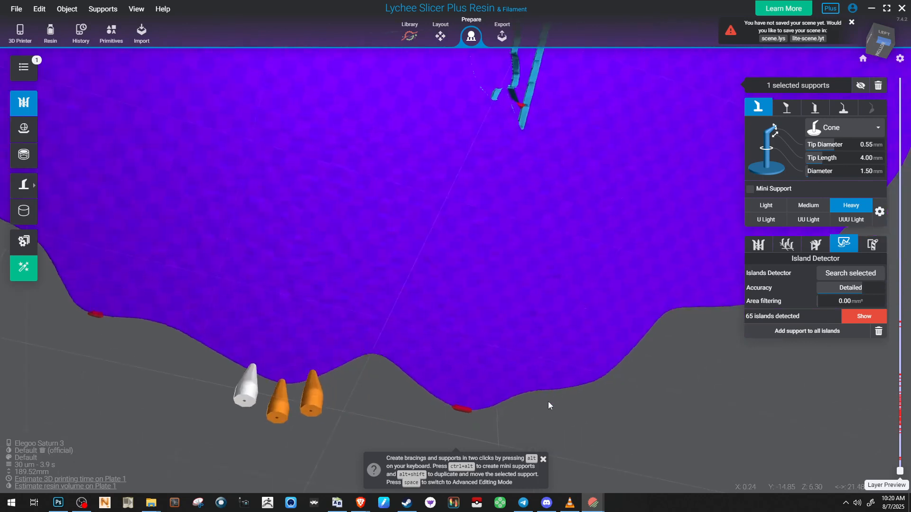
Place three heavy supports on and around the neighbouring island on the next low lobe of the base edge
{"action": "left_click", "coordinate": [461, 409]}
{"action": "left_click", "coordinate": [418, 381]}
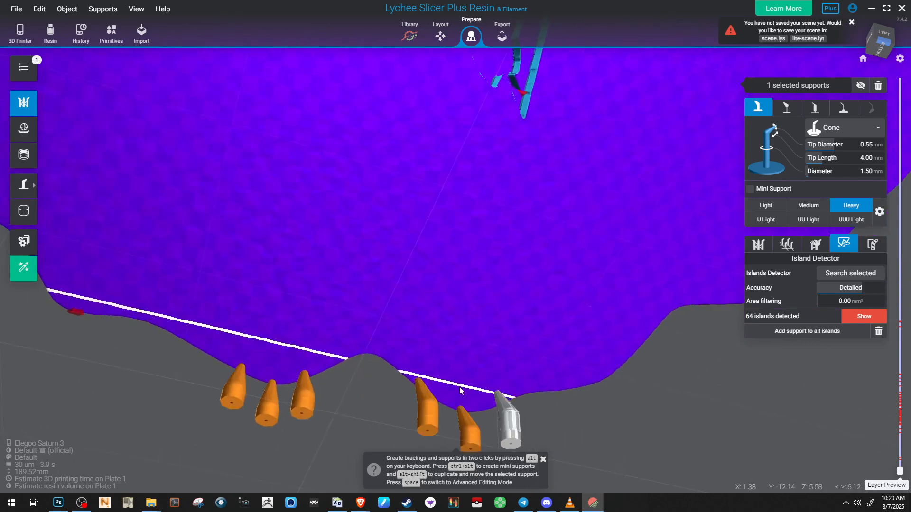
{"action": "left_click", "coordinate": [497, 396]}
Place three heavy supports around the third island, on the opposite side of the middle support group
{"action": "middle_click_drag", "start_coordinate": [485, 380], "coordinate": [661, 426]}
{"action": "left_click", "coordinate": [280, 364]}
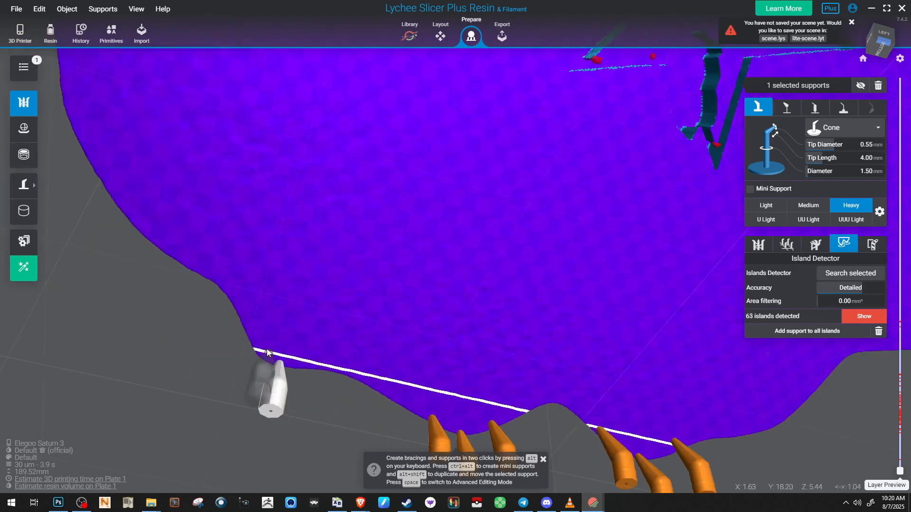
{"action": "left_click", "coordinate": [258, 336]}
{"action": "left_click", "coordinate": [305, 363]}
Open the hollowing settings and examine the base's underside and hollow interior in the see-through view
{"action": "right_click_drag", "start_coordinate": [305, 363], "coordinate": [347, 268]}
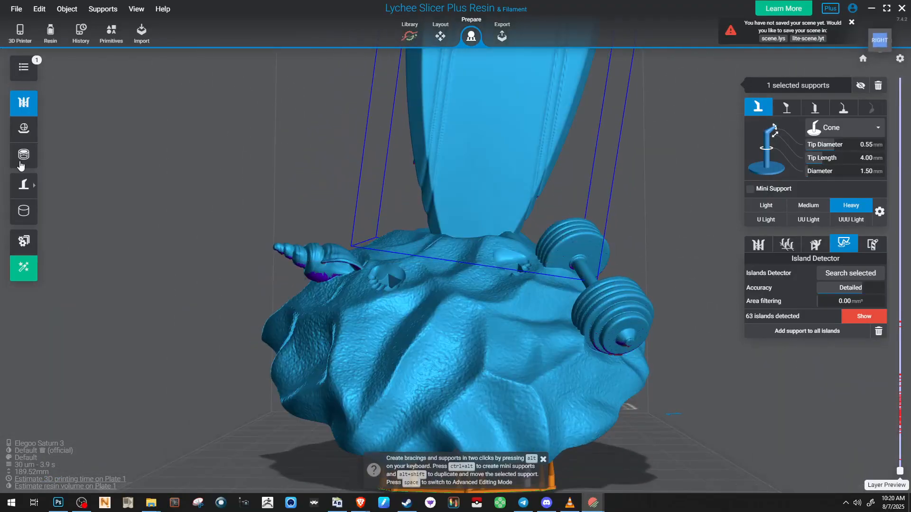
{"action": "mouse_move", "coordinate": [33, 187]}
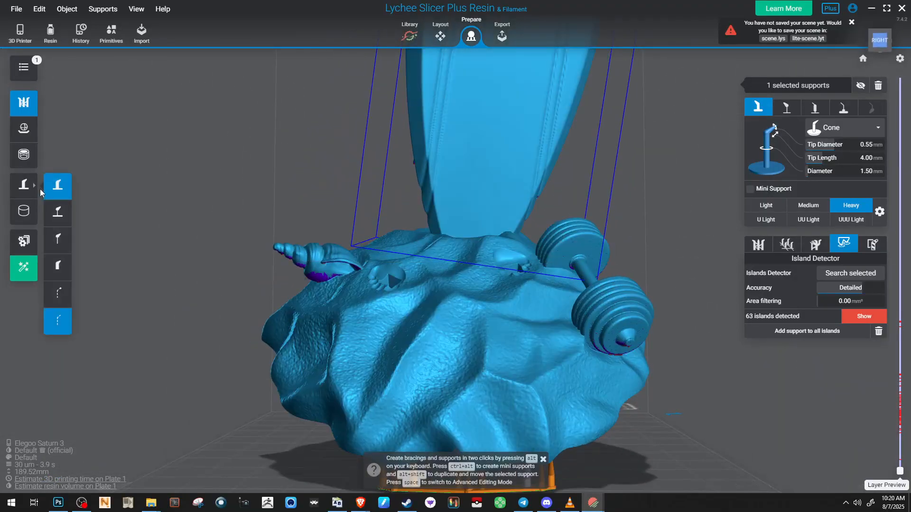
{"action": "left_click", "coordinate": [24, 157]}
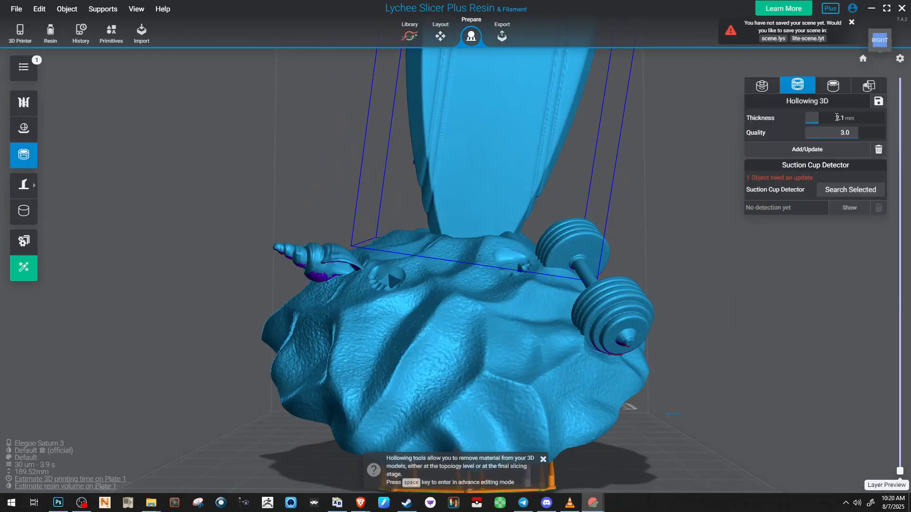
{"action": "right_click_drag", "start_coordinate": [503, 215], "coordinate": [543, 176]}
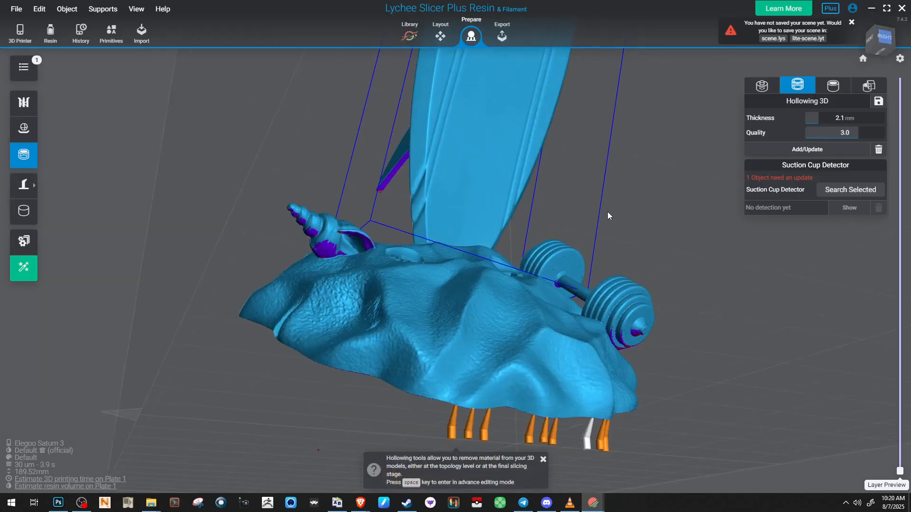
{"action": "right_click_drag", "start_coordinate": [608, 211], "coordinate": [525, 288]}
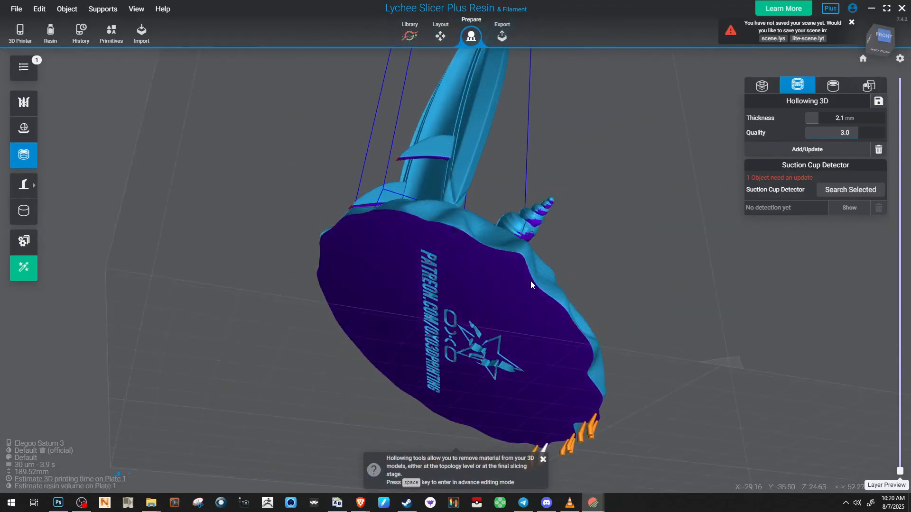
{"action": "left_click", "coordinate": [24, 211]}
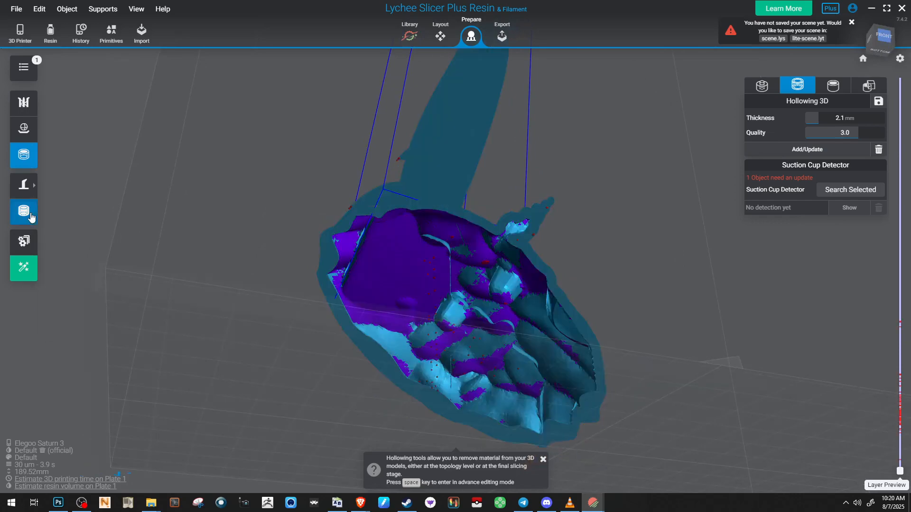
{"action": "right_click_drag", "start_coordinate": [319, 258], "coordinate": [780, 139]}
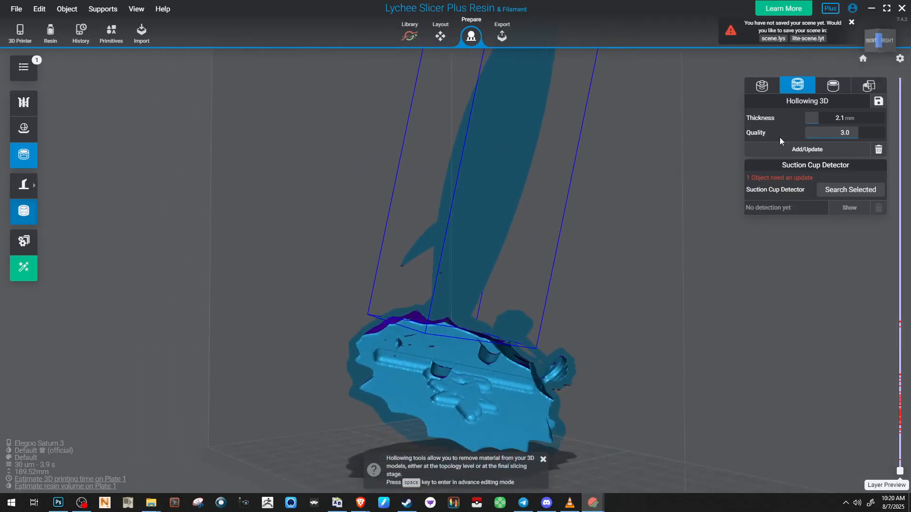
Try a widened box-shaped hollowing blocker inside the base, discard it and leave the blocker editor
{"action": "left_click", "coordinate": [870, 86]}
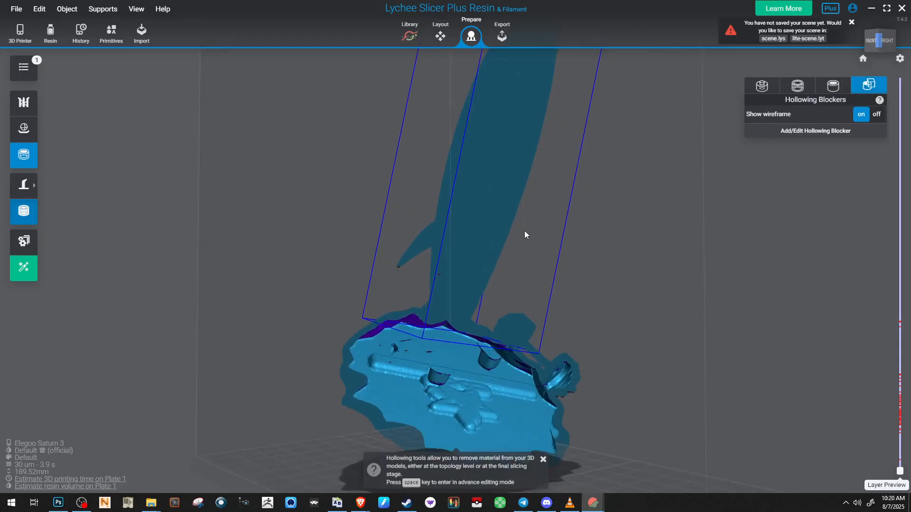
{"action": "scroll", "coordinate": [525, 231], "scroll_direction": "up", "scroll_amount": 2}
{"action": "middle_click_drag", "start_coordinate": [525, 231], "coordinate": [566, 181]}
{"action": "left_click", "coordinate": [819, 139]}
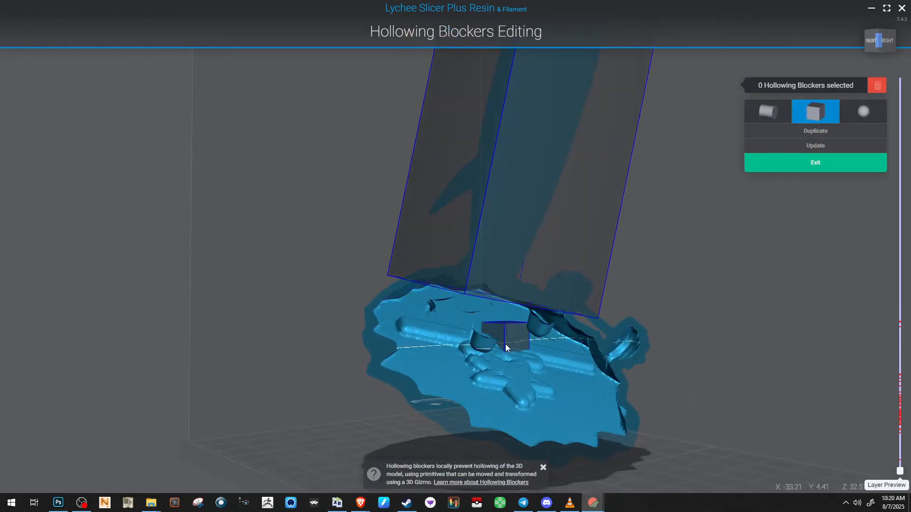
{"action": "left_click", "coordinate": [529, 374]}
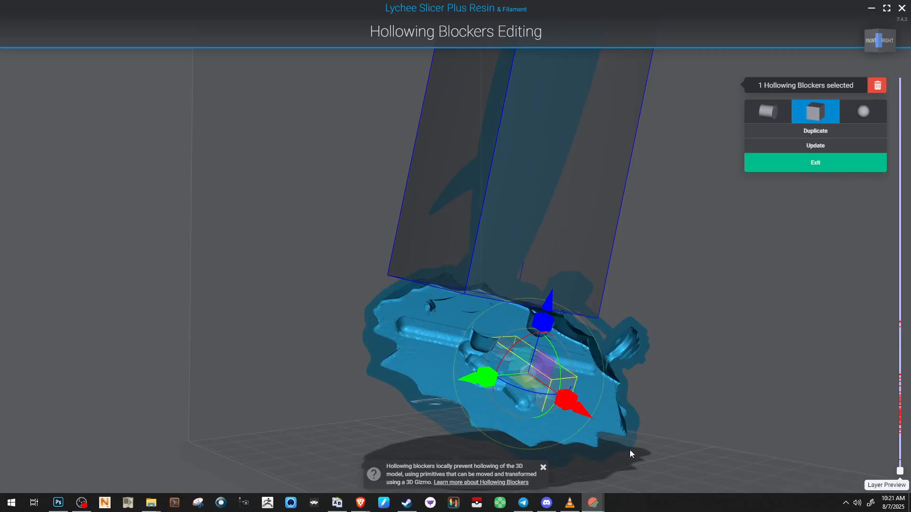
{"action": "left_click_drag", "start_coordinate": [488, 378], "coordinate": [363, 379]}
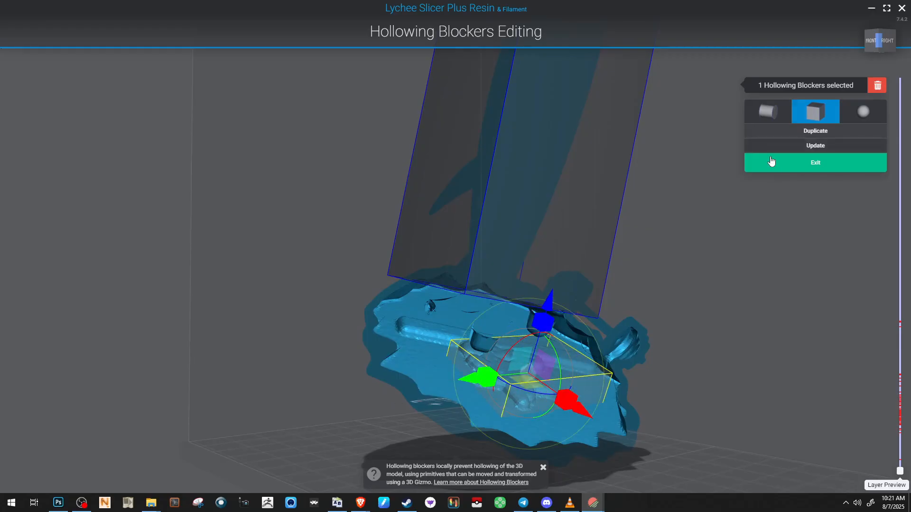
{"action": "left_click", "coordinate": [743, 179]}
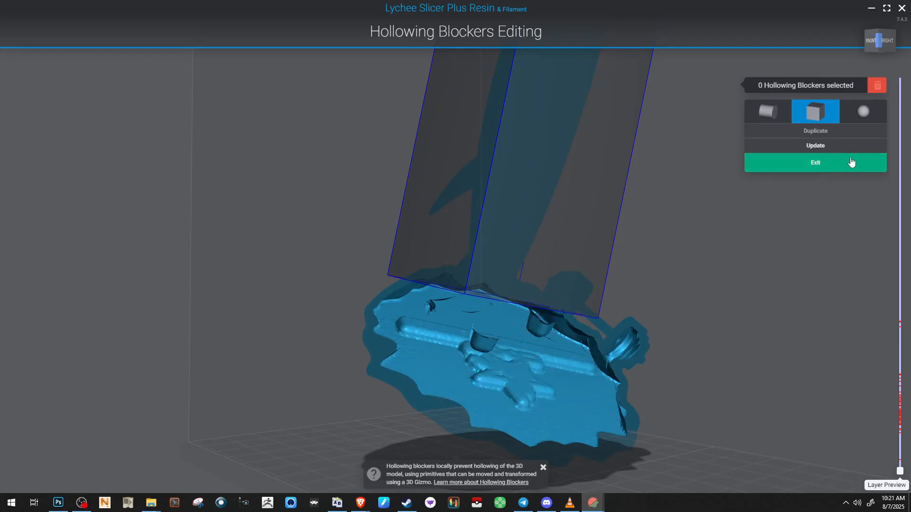
{"action": "left_click", "coordinate": [829, 164]}
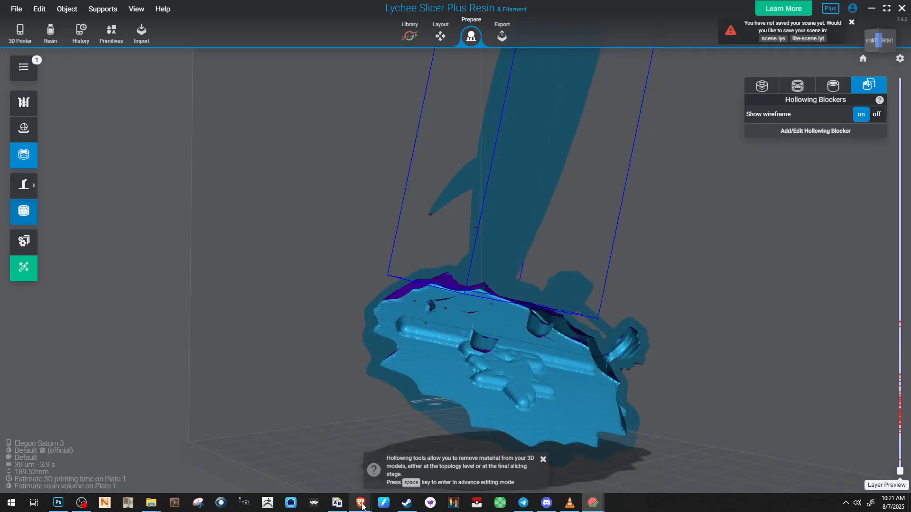
Switch to the Brave browser, skip the YouTube chiptune video ahead to about 11:58 and return to Lychee Slicer
{"action": "mouse_move", "coordinate": [362, 505]}
{"action": "left_click", "coordinate": [417, 466]}
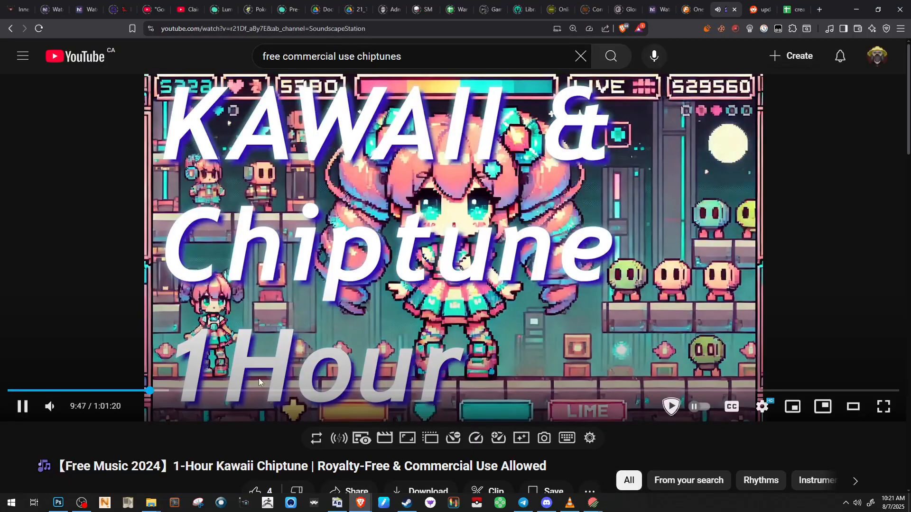
{"action": "left_click", "coordinate": [182, 391]}
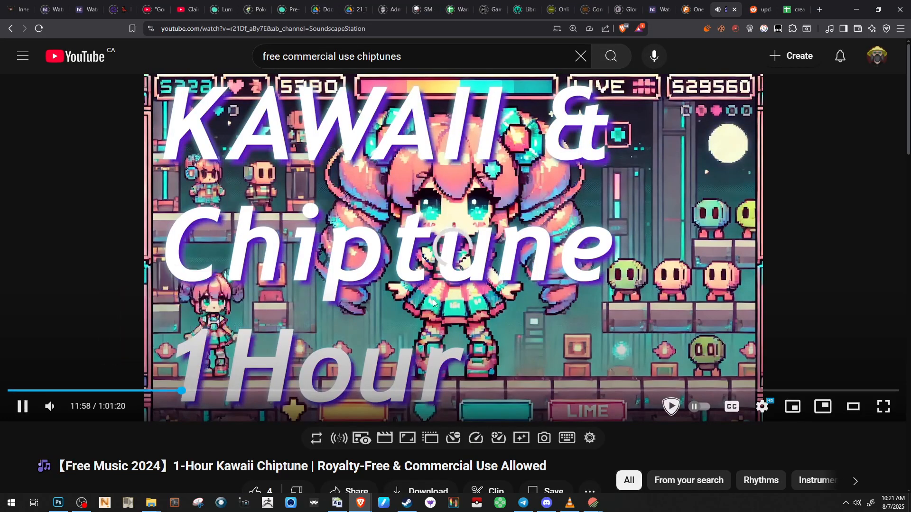
{"action": "left_click", "coordinate": [857, 10]}
Examine the base's hollow interior from below for cavity walls, holes and islands inside
{"action": "right_click_drag", "start_coordinate": [526, 275], "coordinate": [264, 189]}
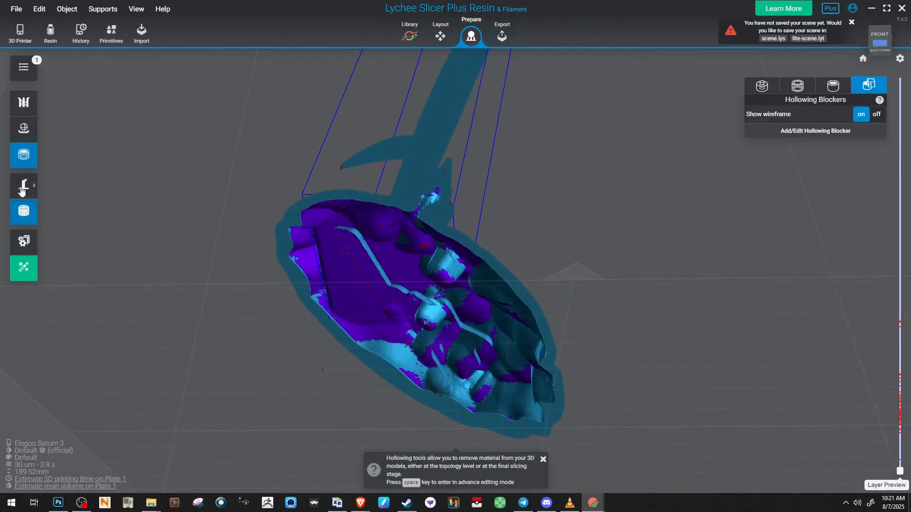
{"action": "right_click_drag", "start_coordinate": [152, 209], "coordinate": [625, 319]}
{"action": "middle_click_drag", "start_coordinate": [624, 319], "coordinate": [579, 265]}
{"action": "scroll", "coordinate": [508, 366], "scroll_direction": "up", "scroll_amount": 7}
{"action": "middle_click_drag", "start_coordinate": [266, 387], "coordinate": [388, 382]}
{"action": "scroll", "coordinate": [388, 382], "scroll_direction": "up", "scroll_amount": 3}
{"action": "scroll", "coordinate": [389, 382], "scroll_direction": "up", "scroll_amount": 3}
{"action": "scroll", "coordinate": [393, 313], "scroll_direction": "down", "scroll_amount": 3}
{"action": "right_click_drag", "start_coordinate": [393, 313], "coordinate": [329, 235]}
Return to support editing and place a heavy support between two of the support groups on the lowest edge
{"action": "left_click", "coordinate": [35, 110]}
{"action": "right_click_drag", "start_coordinate": [227, 171], "coordinate": [295, 166]}
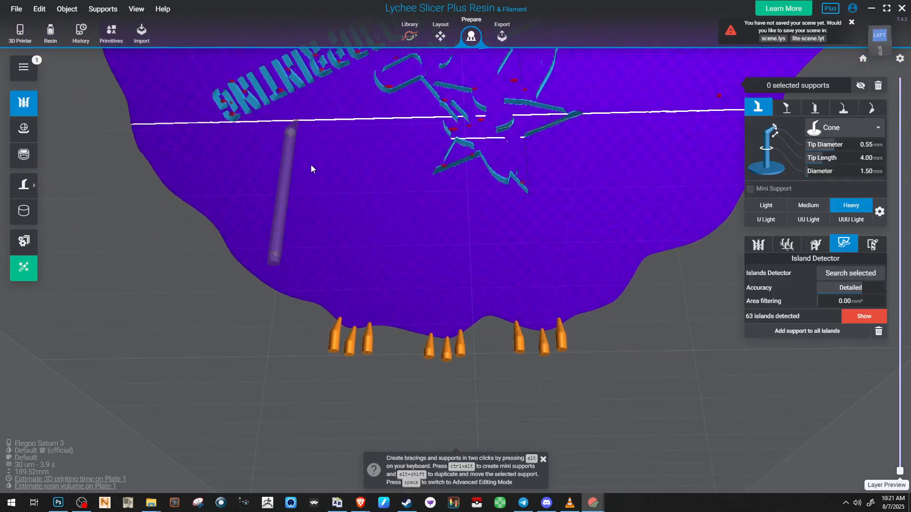
{"action": "scroll", "coordinate": [436, 335], "scroll_direction": "up", "scroll_amount": 5}
{"action": "left_click", "coordinate": [380, 334]}
Place three heavy supports along the rising base edge beyond the outermost support group, opposite the lettering's "PRINTING" end
{"action": "middle_click_drag", "start_coordinate": [404, 280], "coordinate": [304, 365]}
{"action": "scroll", "coordinate": [378, 263], "scroll_direction": "down", "scroll_amount": 5}
{"action": "scroll", "coordinate": [395, 223], "scroll_direction": "up", "scroll_amount": 3}
{"action": "middle_click_drag", "start_coordinate": [398, 225], "coordinate": [470, 261]}
{"action": "scroll", "coordinate": [437, 216], "scroll_direction": "down", "scroll_amount": 3}
{"action": "scroll", "coordinate": [491, 328], "scroll_direction": "up", "scroll_amount": 2}
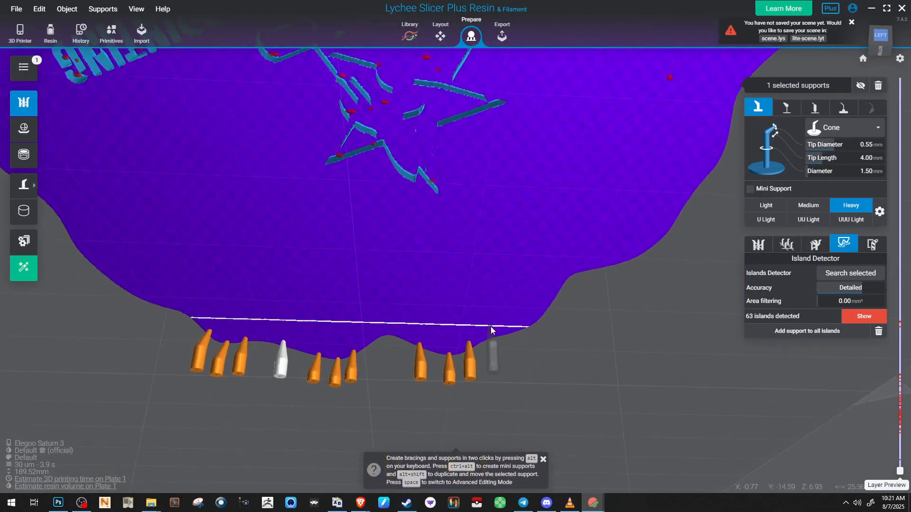
{"action": "left_click", "coordinate": [498, 334]}
{"action": "left_click", "coordinate": [532, 313]}
{"action": "left_click", "coordinate": [552, 288]}
Add extra heavy supports inside the existing groups on the two lowest lobes of the base edge
{"action": "right_click_drag", "start_coordinate": [413, 221], "coordinate": [259, 282]}
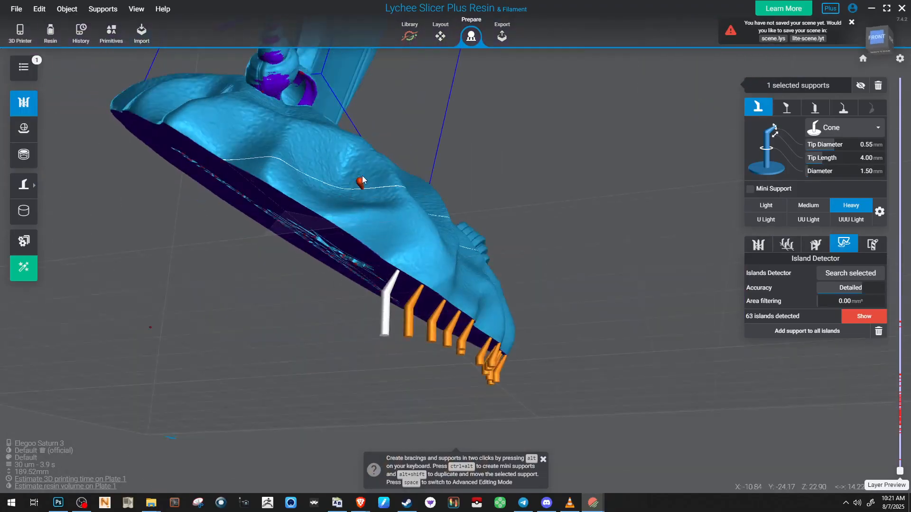
{"action": "right_click_drag", "start_coordinate": [362, 182], "coordinate": [533, 179]}
{"action": "scroll", "coordinate": [533, 179], "scroll_direction": "down", "scroll_amount": 2}
{"action": "middle_click_drag", "start_coordinate": [533, 179], "coordinate": [474, 274]}
{"action": "scroll", "coordinate": [529, 309], "scroll_direction": "up", "scroll_amount": 4}
{"action": "right_click_drag", "start_coordinate": [474, 275], "coordinate": [391, 326]}
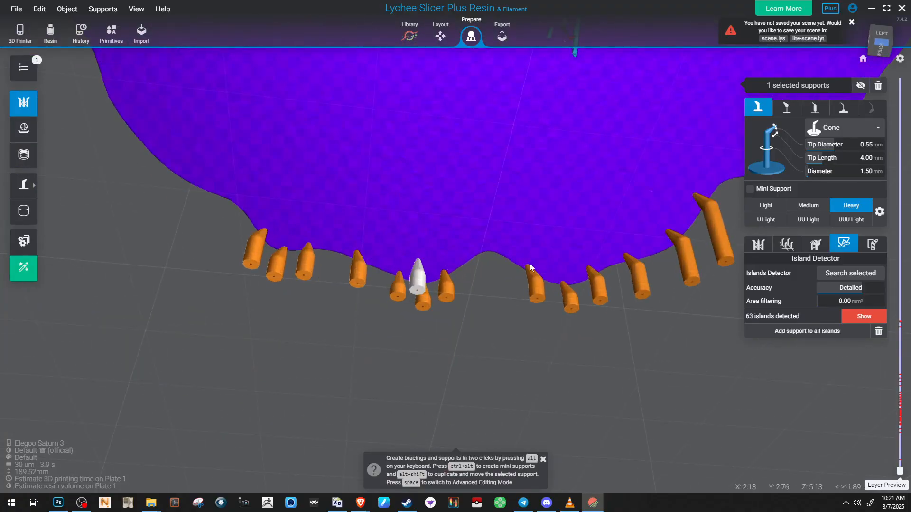
{"action": "left_click", "coordinate": [568, 263]}
Place a row of heavy supports up the side edge of the base next to the engraved "PRINTING" lettering
{"action": "middle_click_drag", "start_coordinate": [479, 242], "coordinate": [540, 295]}
{"action": "scroll", "coordinate": [540, 294], "scroll_direction": "down", "scroll_amount": 4}
{"action": "middle_click_drag", "start_coordinate": [404, 211], "coordinate": [463, 276]}
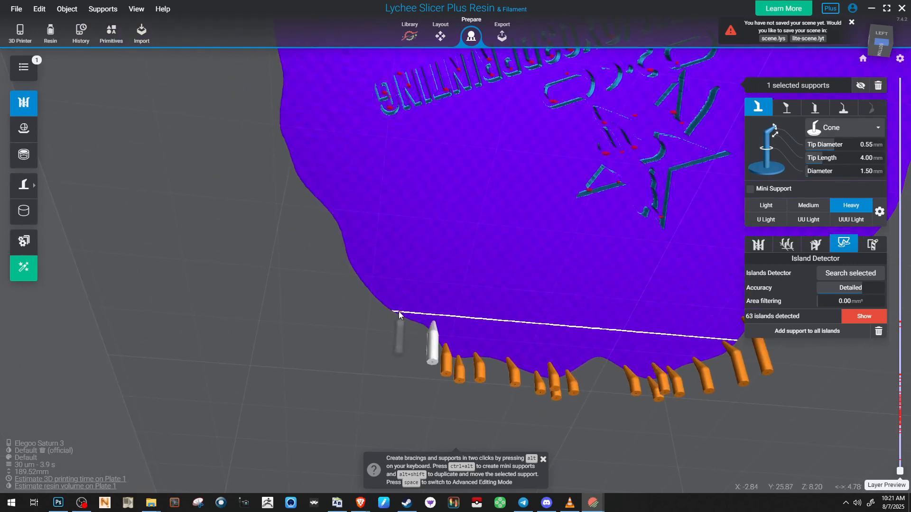
{"action": "left_click", "coordinate": [378, 285]}
{"action": "left_click", "coordinate": [352, 229]}
{"action": "middle_click_drag", "start_coordinate": [339, 154], "coordinate": [361, 250]}
{"action": "left_click", "coordinate": [347, 274]}
{"action": "left_click", "coordinate": [325, 220]}
{"action": "middle_click_drag", "start_coordinate": [329, 133], "coordinate": [315, 216]}
{"action": "left_click", "coordinate": [304, 236]}
{"action": "left_click", "coordinate": [316, 146]}
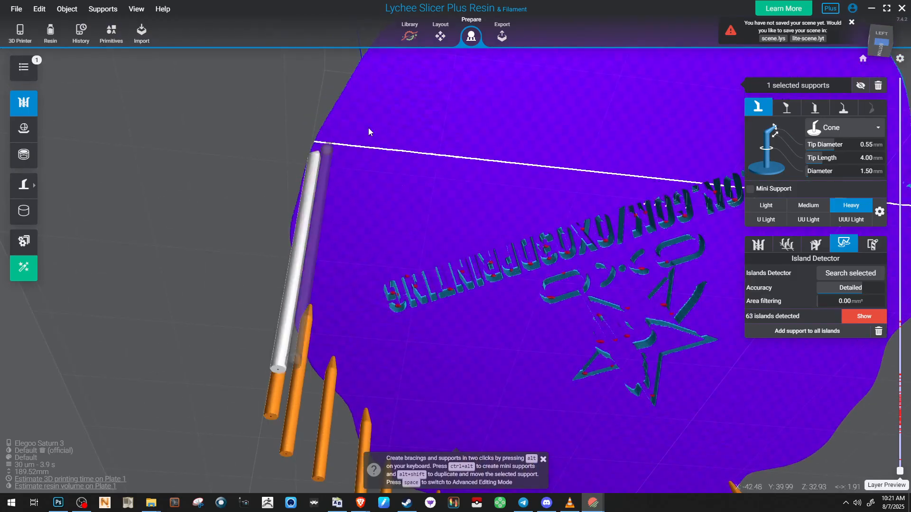
Place six heavy supports up the opposite side edge of the base, starting beyond the last support near the star logo
{"action": "scroll", "coordinate": [370, 138], "scroll_direction": "down", "scroll_amount": 5}
{"action": "middle_click_drag", "start_coordinate": [712, 199], "coordinate": [536, 123]}
{"action": "scroll", "coordinate": [503, 242], "scroll_direction": "up", "scroll_amount": 8}
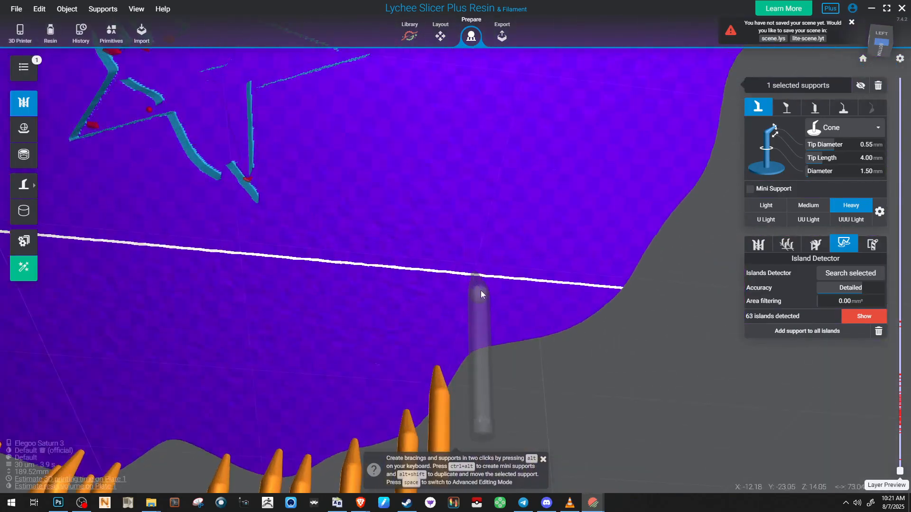
{"action": "left_click", "coordinate": [502, 330]}
{"action": "left_click", "coordinate": [577, 295]}
{"action": "middle_click_drag", "start_coordinate": [588, 188], "coordinate": [443, 315]}
{"action": "scroll", "coordinate": [444, 317], "scroll_direction": "down", "scroll_amount": 2}
{"action": "left_click", "coordinate": [457, 357]}
{"action": "left_click", "coordinate": [494, 310]}
{"action": "left_click", "coordinate": [504, 243]}
{"action": "left_click", "coordinate": [550, 174]}
Continue the support row with four heavy supports along the upper part of the base's star-logo side edge
{"action": "middle_click_drag", "start_coordinate": [551, 132], "coordinate": [539, 332]}
{"action": "left_click", "coordinate": [540, 262]}
{"action": "left_click", "coordinate": [501, 189]}
{"action": "middle_click_drag", "start_coordinate": [489, 133], "coordinate": [549, 328]}
{"action": "left_click", "coordinate": [541, 302]}
{"action": "left_click", "coordinate": [492, 229]}
Place three heavy supports along the base's upper rim, from the lettering's "PRINTING" side toward the surfboard fins
{"action": "scroll", "coordinate": [413, 202], "scroll_direction": "down", "scroll_amount": 4}
{"action": "middle_click_drag", "start_coordinate": [384, 201], "coordinate": [825, 302]}
{"action": "scroll", "coordinate": [417, 337], "scroll_direction": "up", "scroll_amount": 2}
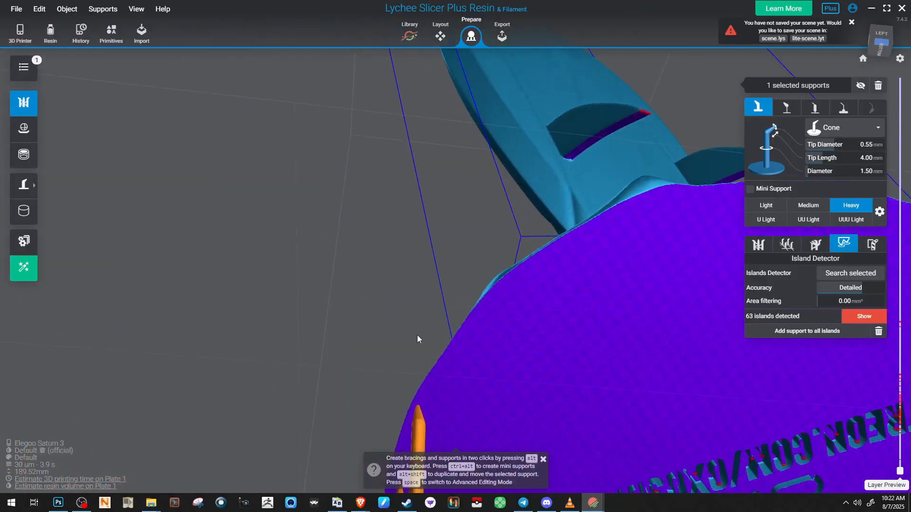
{"action": "middle_click_drag", "start_coordinate": [417, 335], "coordinate": [327, 278]}
{"action": "scroll", "coordinate": [391, 337], "scroll_direction": "up", "scroll_amount": 3}
{"action": "left_click", "coordinate": [357, 272]}
{"action": "middle_click_drag", "start_coordinate": [579, 91], "coordinate": [442, 246]}
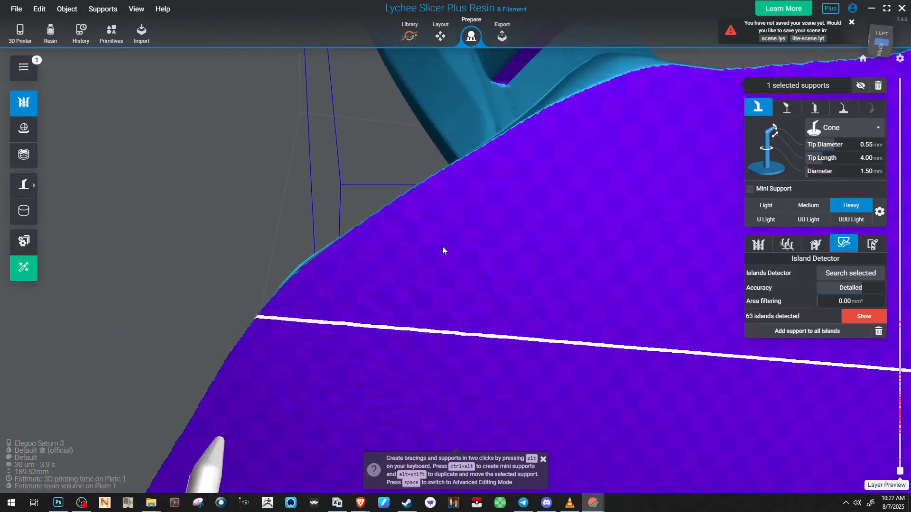
{"action": "left_click", "coordinate": [369, 260]}
{"action": "left_click", "coordinate": [540, 176]}
Continue the row of heavy supports along the base's upper rim beneath the surfboard fins, toward the far corner
{"action": "middle_click_drag", "start_coordinate": [685, 83], "coordinate": [529, 239]}
{"action": "scroll", "coordinate": [528, 238], "scroll_direction": "down", "scroll_amount": 4}
{"action": "left_click", "coordinate": [569, 257]}
{"action": "middle_click_drag", "start_coordinate": [714, 284], "coordinate": [568, 260]}
{"action": "left_click", "coordinate": [568, 260]}
{"action": "left_click", "coordinate": [652, 281]}
{"action": "left_click", "coordinate": [733, 326]}
Inspect the spacing between the supports along the base's upper rim below the fins
{"action": "scroll", "coordinate": [651, 325], "scroll_direction": "down", "scroll_amount": 2}
{"action": "right_click_drag", "start_coordinate": [652, 326], "coordinate": [549, 366]}
{"action": "scroll", "coordinate": [548, 365], "scroll_direction": "up", "scroll_amount": 5}
{"action": "middle_click_drag", "start_coordinate": [716, 375], "coordinate": [555, 355]}
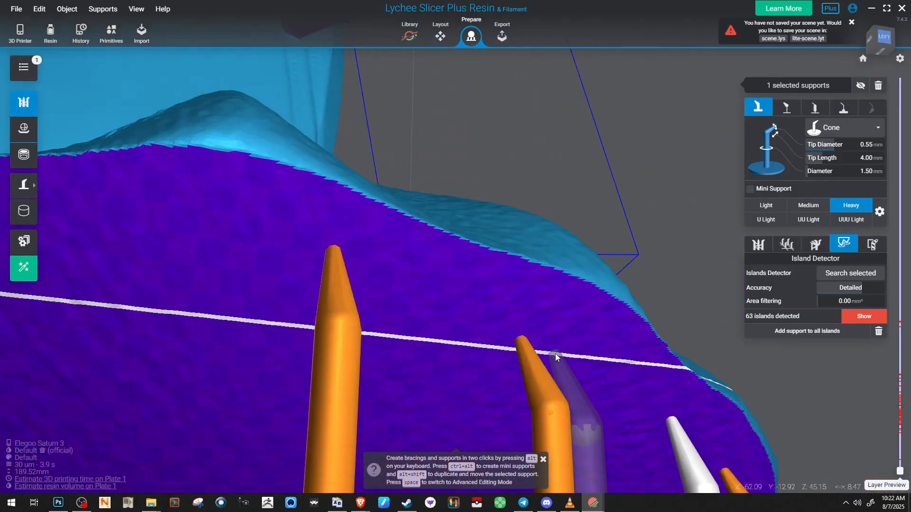
{"action": "scroll", "coordinate": [554, 355], "scroll_direction": "up", "scroll_amount": 3}
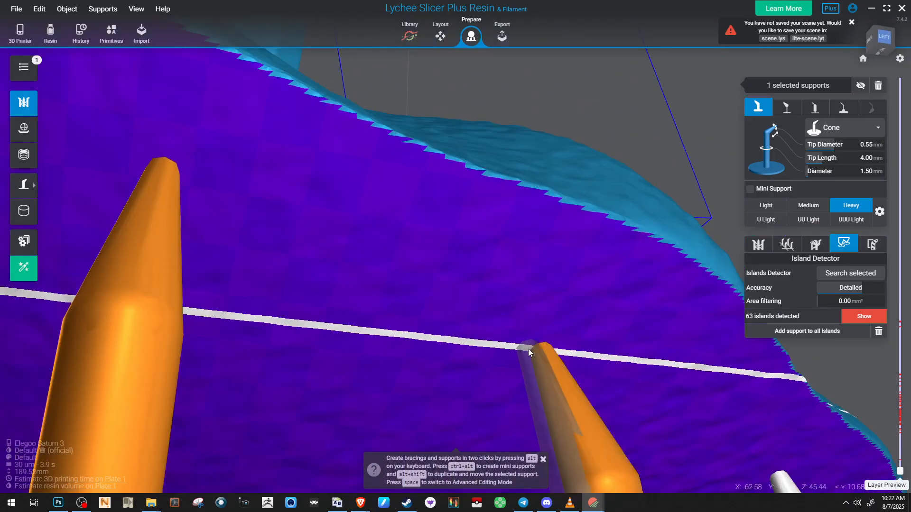
{"action": "scroll", "coordinate": [528, 354], "scroll_direction": "down", "scroll_amount": 6}
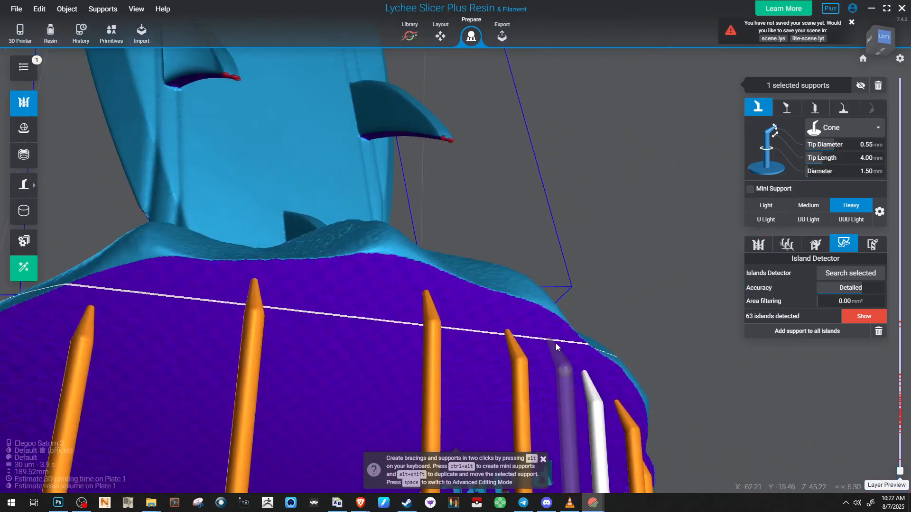
{"action": "scroll", "coordinate": [502, 333], "scroll_direction": "down", "scroll_amount": 3}
{"action": "right_click_drag", "start_coordinate": [503, 333], "coordinate": [531, 338]}
{"action": "left_click", "coordinate": [597, 254]}
{"action": "right_click_drag", "start_coordinate": [597, 254], "coordinate": [545, 206]}
{"action": "left_click", "coordinate": [391, 172]}
{"action": "scroll", "coordinate": [383, 172], "scroll_direction": "up", "scroll_amount": 2}
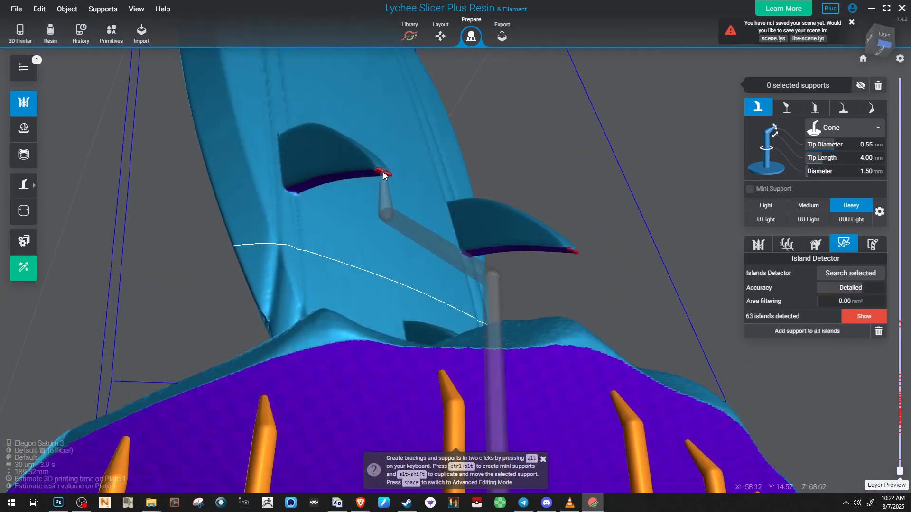
{"action": "left_click", "coordinate": [381, 174]}
{"action": "mouse_move", "coordinate": [382, 174]}
{"action": "right_mouse_down"}
{"action": "mouse_move", "coordinate": [323, 179]}
{"action": "mouse_move", "coordinate": [432, 167]}
{"action": "mouse_move", "coordinate": [387, 175]}
{"action": "right_mouse_up"}
{"action": "scroll", "coordinate": [427, 199], "scroll_direction": "up", "scroll_amount": 3}
{"action": "right_click_drag", "start_coordinate": [461, 212], "coordinate": [556, 137]}
{"action": "key", "text": "ctrl+z"}
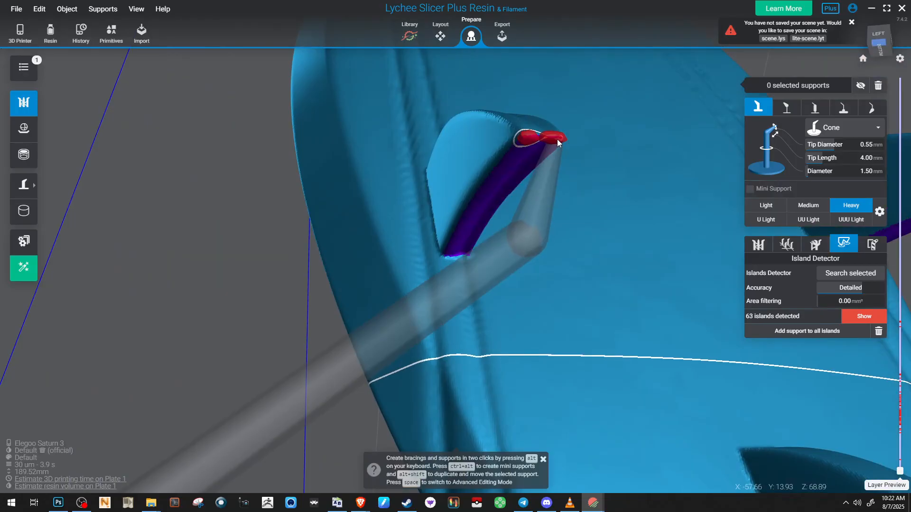
Place two heavy supports on the first side fin's tip islands and a third heavy support beneath their elbows
{"action": "left_click", "coordinate": [557, 138]}
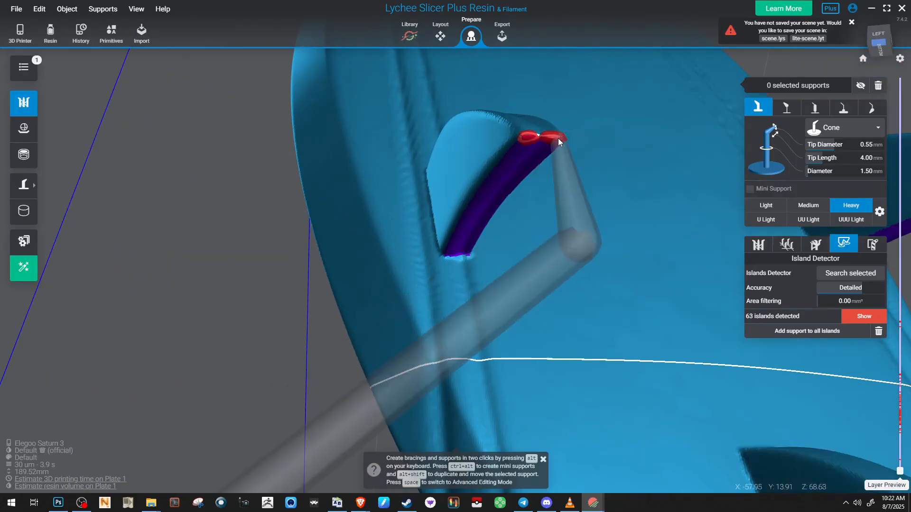
{"action": "right_click_drag", "start_coordinate": [558, 138], "coordinate": [457, 168]}
{"action": "left_click", "coordinate": [600, 206]}
{"action": "scroll", "coordinate": [593, 196], "scroll_direction": "down", "scroll_amount": 6}
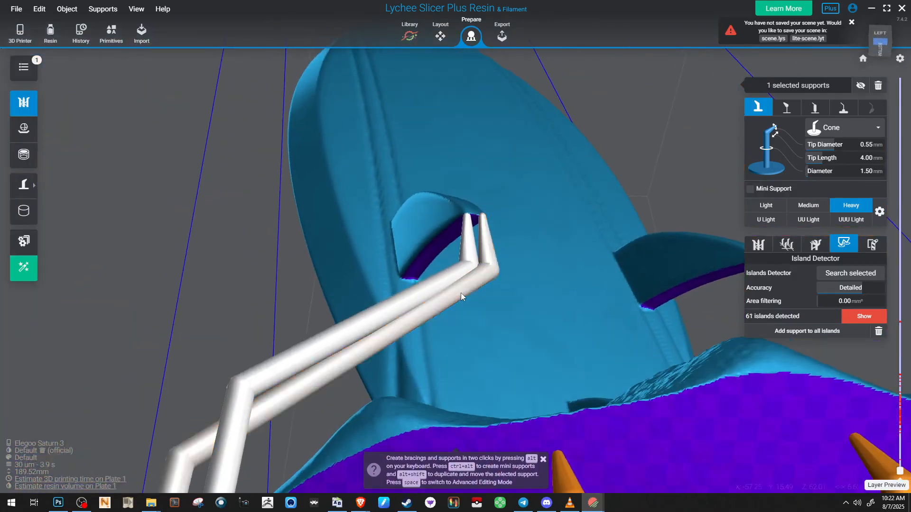
{"action": "right_click_drag", "start_coordinate": [461, 292], "coordinate": [403, 278]}
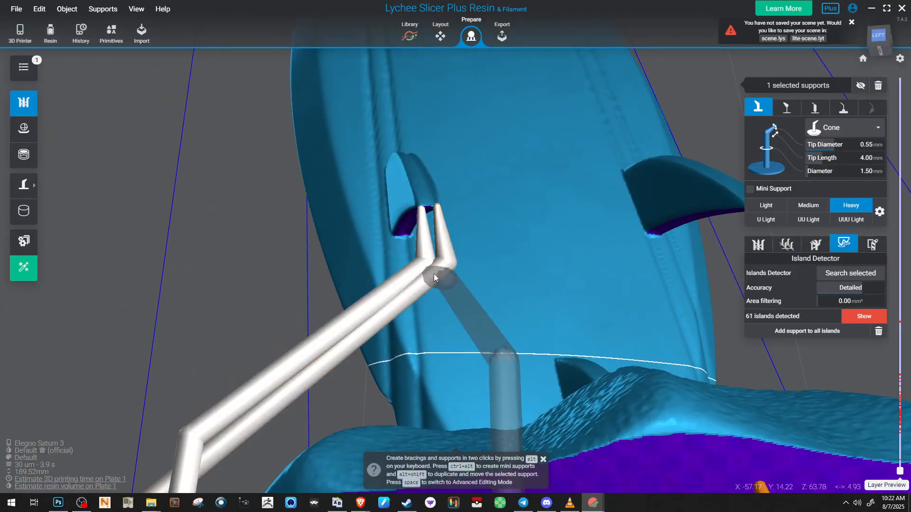
{"action": "left_click", "coordinate": [434, 274]}
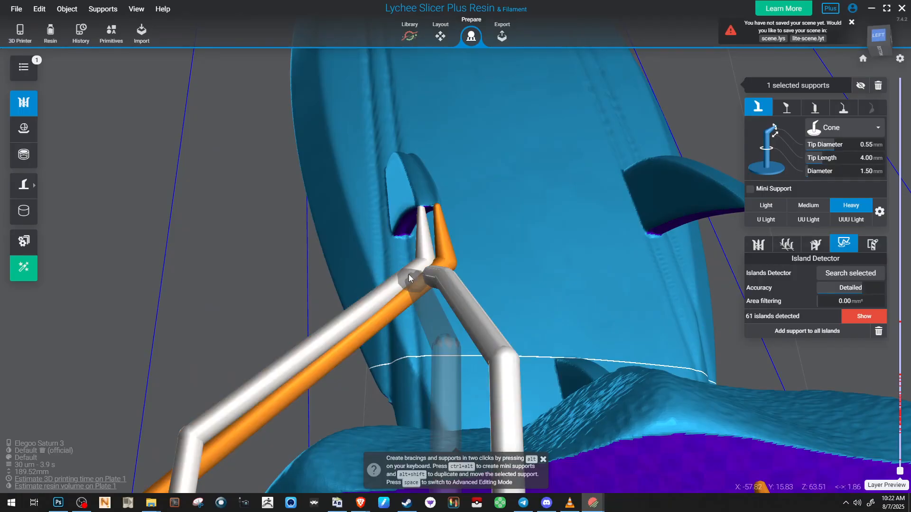
Attach a heavy branch support to the first side fin's underside just behind the tip, joined to the existing supports
{"action": "right_click_drag", "start_coordinate": [409, 274], "coordinate": [526, 246]}
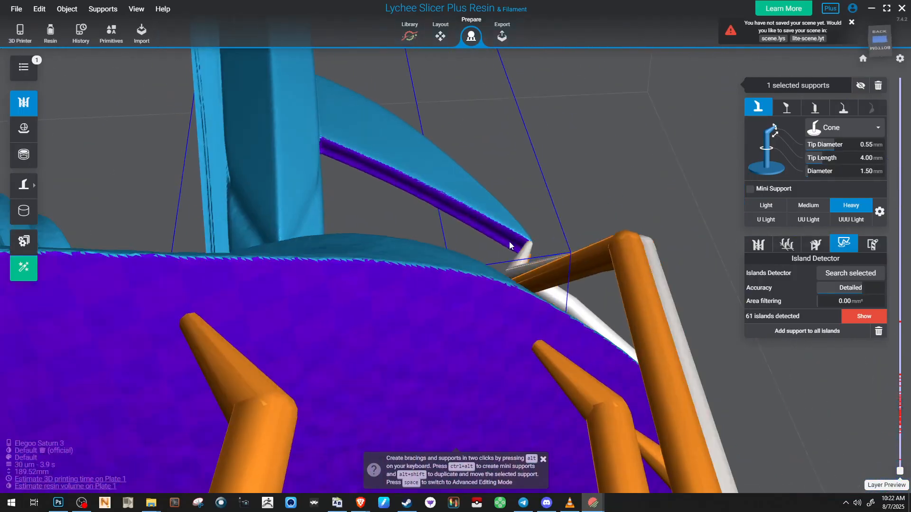
{"action": "scroll", "coordinate": [527, 246], "scroll_direction": "up", "scroll_amount": 4}
{"action": "scroll", "coordinate": [611, 272], "scroll_direction": "up", "scroll_amount": 2}
{"action": "left_click", "coordinate": [611, 272]}
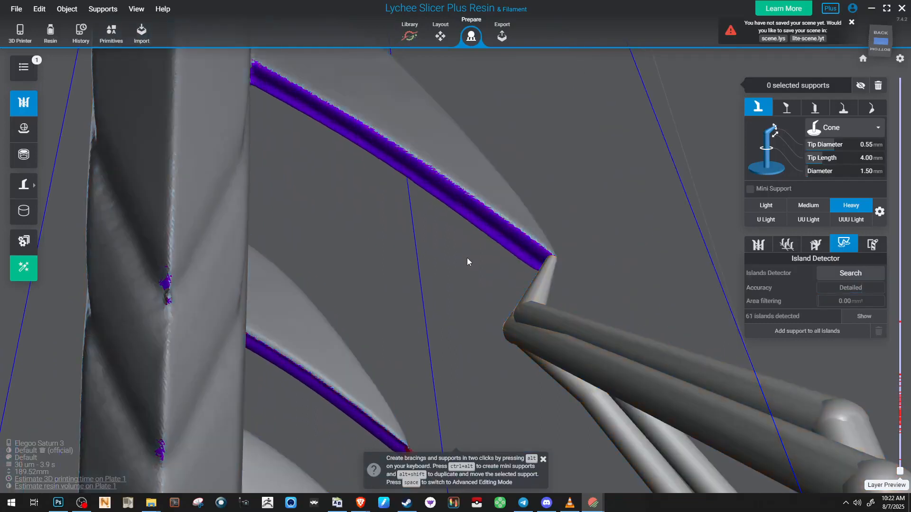
{"action": "scroll", "coordinate": [467, 265], "scroll_direction": "up", "scroll_amount": 3}
{"action": "left_click", "coordinate": [526, 252]}
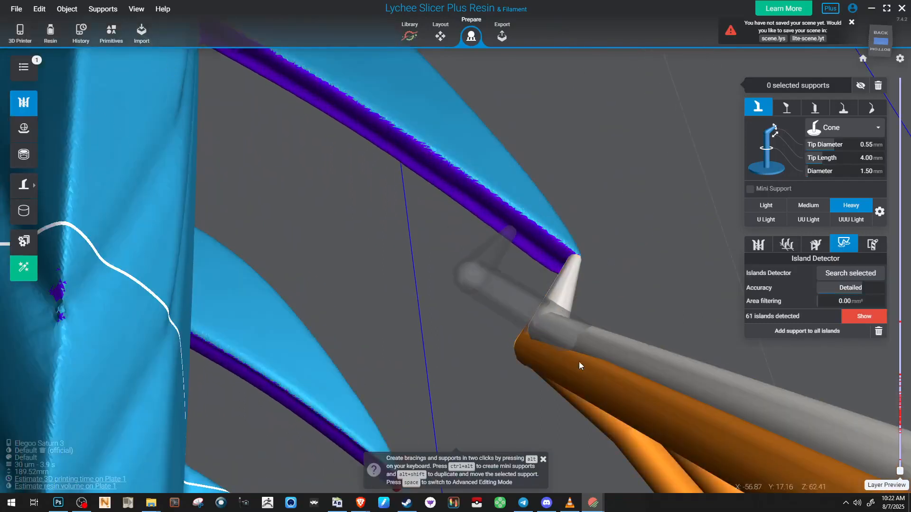
{"action": "left_click", "coordinate": [602, 398], "text": "alt"}
{"action": "right_click_drag", "start_coordinate": [569, 301], "coordinate": [459, 260]}
{"action": "scroll", "coordinate": [419, 319], "scroll_direction": "up", "scroll_amount": 4}
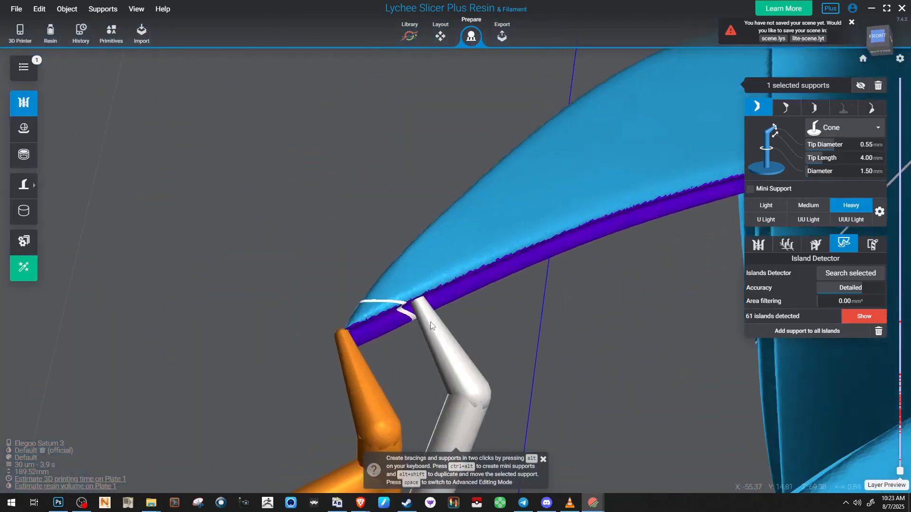
Attach another heavy branch support farther along the underside of the same fin, toward the board
{"action": "scroll", "coordinate": [418, 315], "scroll_direction": "down", "scroll_amount": 3}
{"action": "right_click_drag", "start_coordinate": [438, 310], "coordinate": [493, 214]}
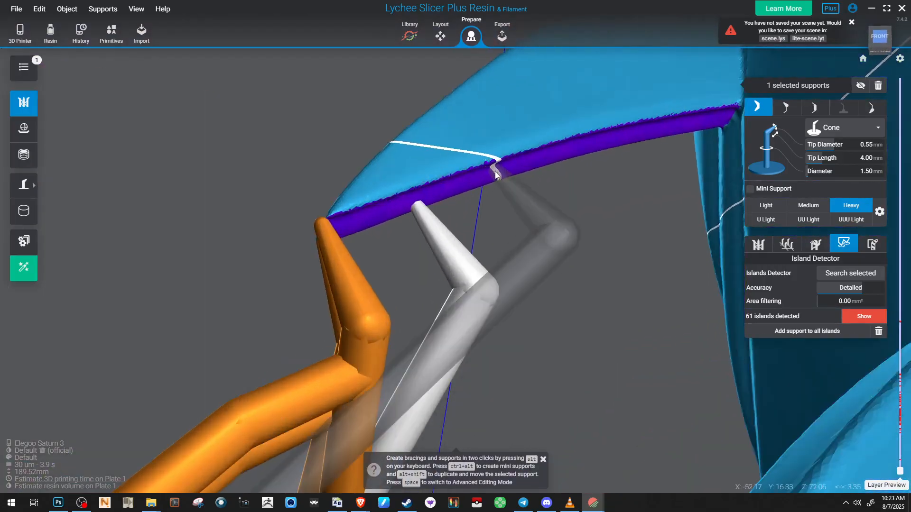
{"action": "middle_click_drag", "start_coordinate": [493, 167], "coordinate": [510, 141]}
{"action": "right_click_drag", "start_coordinate": [511, 141], "coordinate": [480, 174]}
{"action": "left_click", "coordinate": [672, 302]}
Place a Medium support on the opposite side fin's tip and shift its contact point onto the island at the tip's outer corner
{"action": "left_click", "coordinate": [531, 172]}
{"action": "key", "text": "2"}
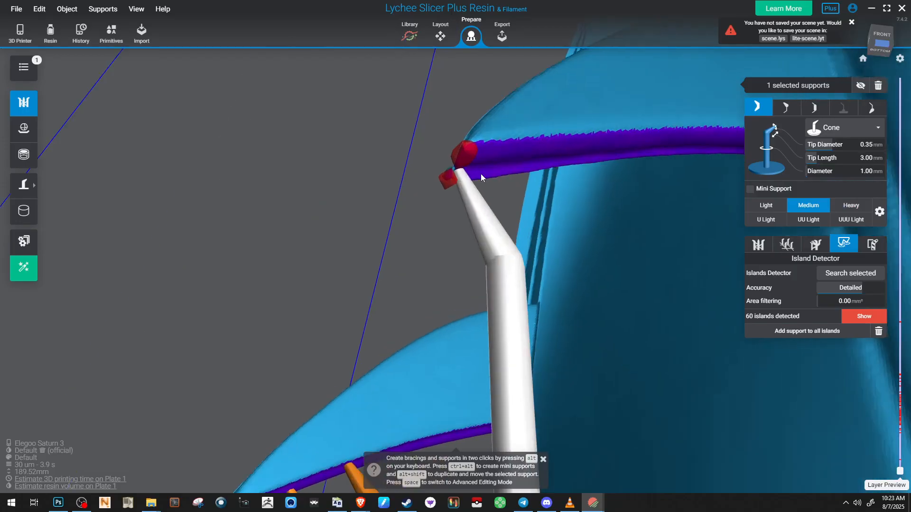
{"action": "scroll", "coordinate": [450, 159], "scroll_direction": "up", "scroll_amount": 3}
{"action": "scroll", "coordinate": [456, 152], "scroll_direction": "up", "scroll_amount": 2}
{"action": "key", "text": "space"}
{"action": "left_click", "coordinate": [437, 175]}
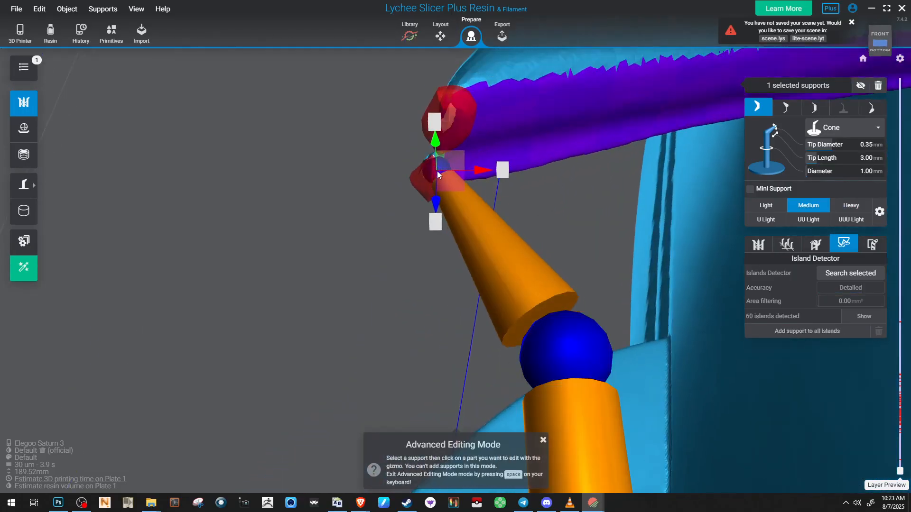
{"action": "left_click_drag", "start_coordinate": [437, 171], "coordinate": [427, 164]}
{"action": "key", "text": "space"}
{"action": "left_click", "coordinate": [457, 122]}
{"action": "scroll", "coordinate": [434, 120], "scroll_direction": "down", "scroll_amount": 4}
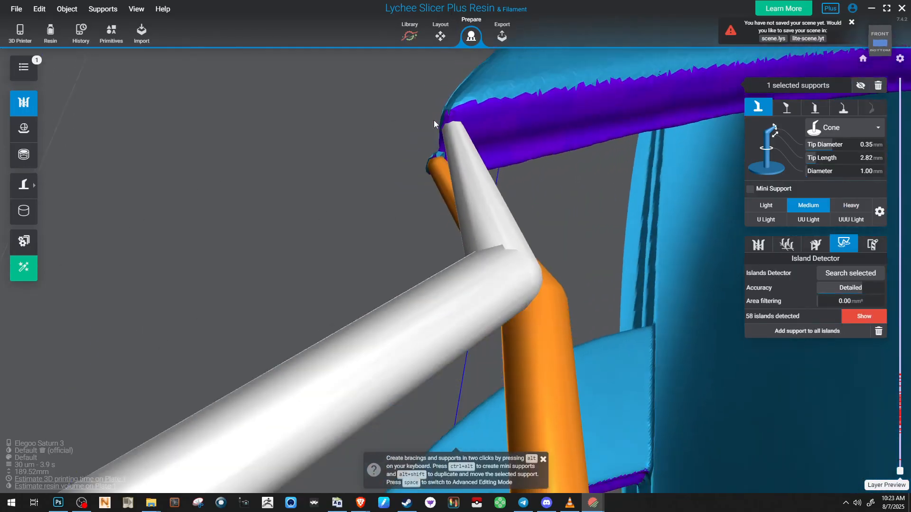
{"action": "right_click_drag", "start_coordinate": [445, 220], "coordinate": [499, 267]}
{"action": "key", "text": "Delete"}
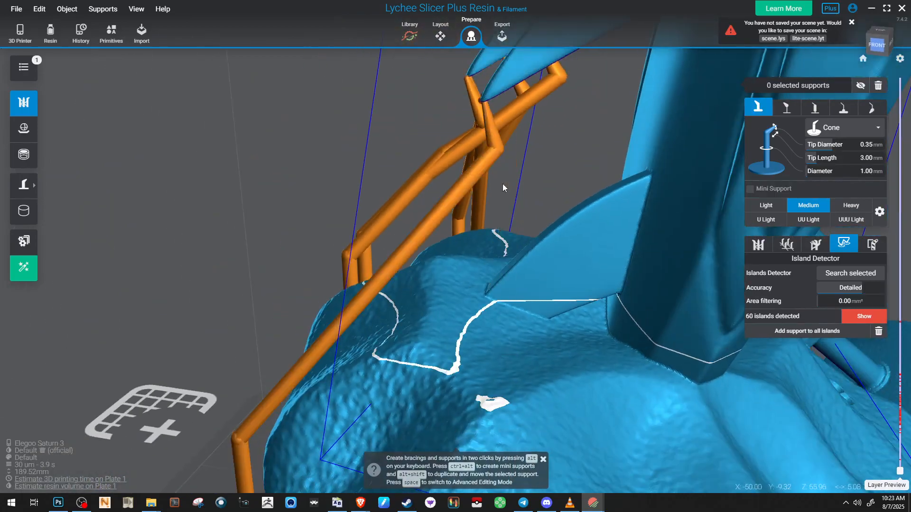
Place a medium support on the opposite fin's remaining tip island and prop up the elbows of its tip supports
{"action": "right_click_drag", "start_coordinate": [725, 134], "coordinate": [612, 135]}
{"action": "right_click_drag", "start_coordinate": [484, 247], "coordinate": [449, 120]}
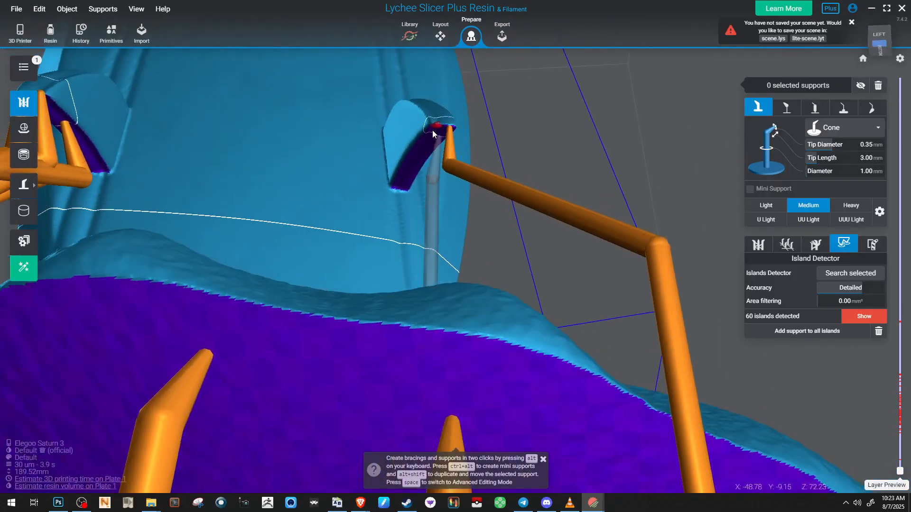
{"action": "left_click", "coordinate": [437, 126]}
{"action": "right_click_drag", "start_coordinate": [434, 132], "coordinate": [499, 235]}
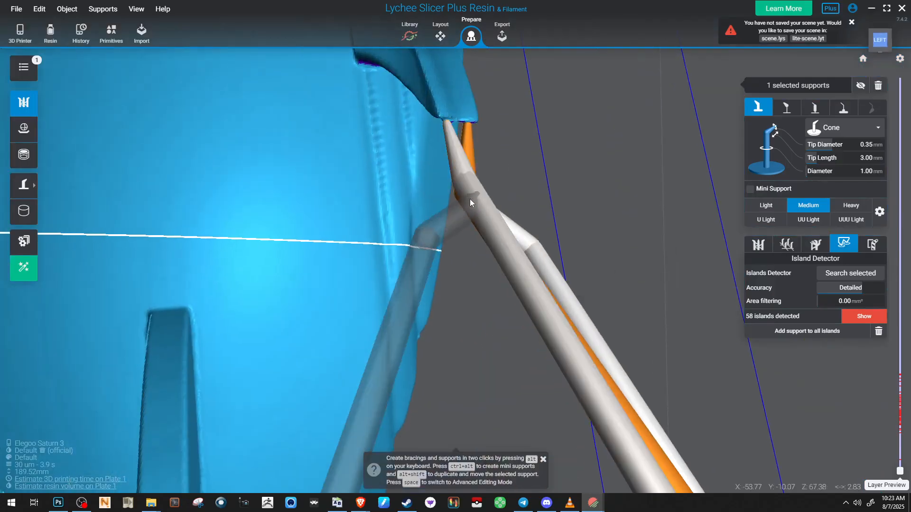
{"action": "right_click_drag", "start_coordinate": [470, 199], "coordinate": [480, 165]}
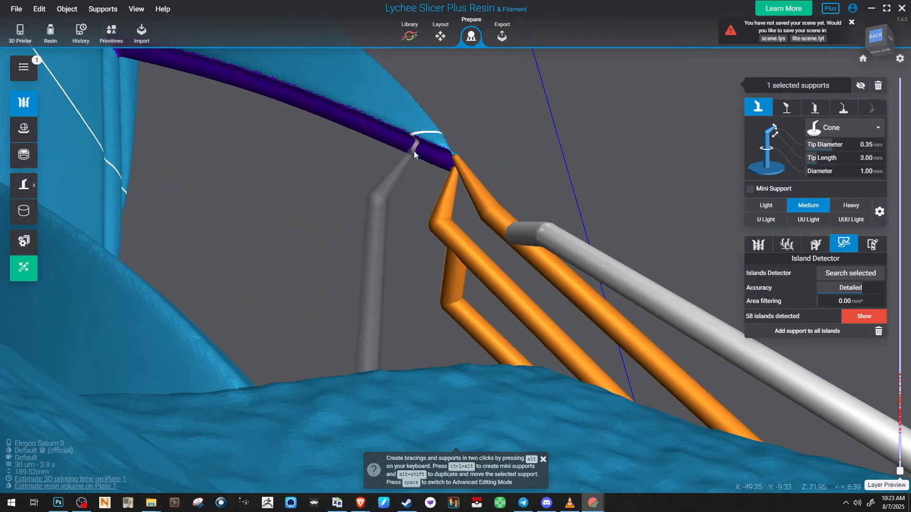
Attach two medium branch supports to the opposite fin's underside behind the tip, joined to its existing supports
{"action": "right_click_drag", "start_coordinate": [595, 269], "coordinate": [566, 140]}
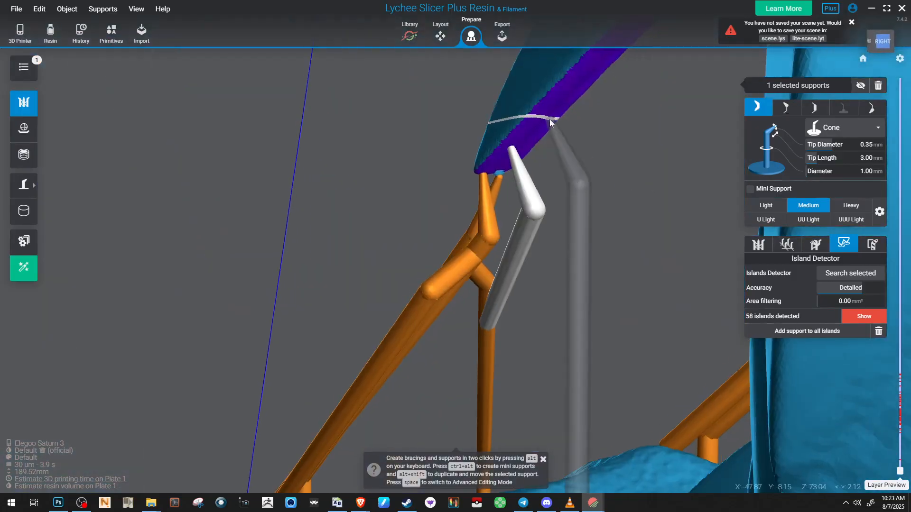
{"action": "left_click", "coordinate": [440, 298], "text": "alt"}
{"action": "right_click_drag", "start_coordinate": [441, 299], "coordinate": [482, 207]}
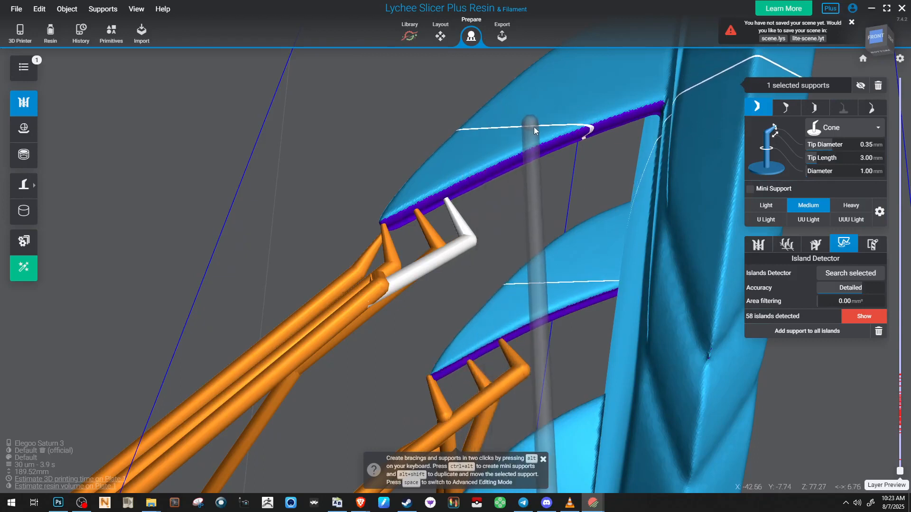
Attach a longer medium branch support farther along the opposite fin's underside, ending on one of the long slanted supports
{"action": "middle_click_drag", "start_coordinate": [571, 123], "coordinate": [589, 156]}
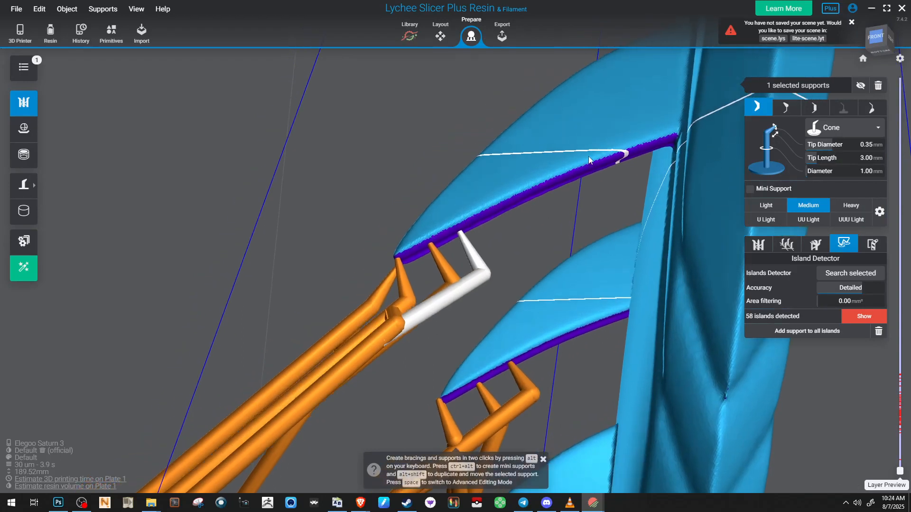
{"action": "scroll", "coordinate": [586, 154], "scroll_direction": "down", "scroll_amount": 3}
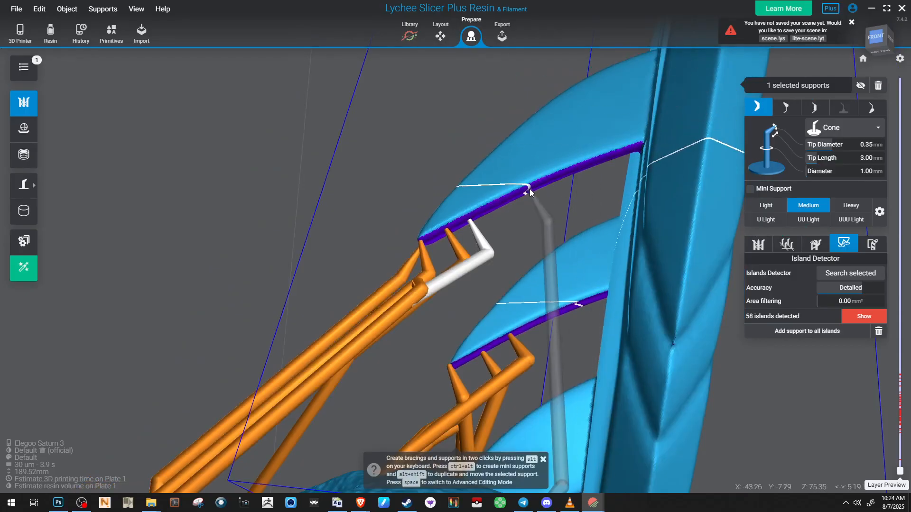
{"action": "mouse_move", "coordinate": [517, 190]}
{"action": "right_mouse_down"}
{"action": "mouse_move", "coordinate": [477, 238]}
{"action": "mouse_move", "coordinate": [512, 180]}
{"action": "right_mouse_up"}
{"action": "right_click_drag", "start_coordinate": [593, 120], "coordinate": [584, 196]}
{"action": "left_click", "coordinate": [592, 154], "text": "alt"}
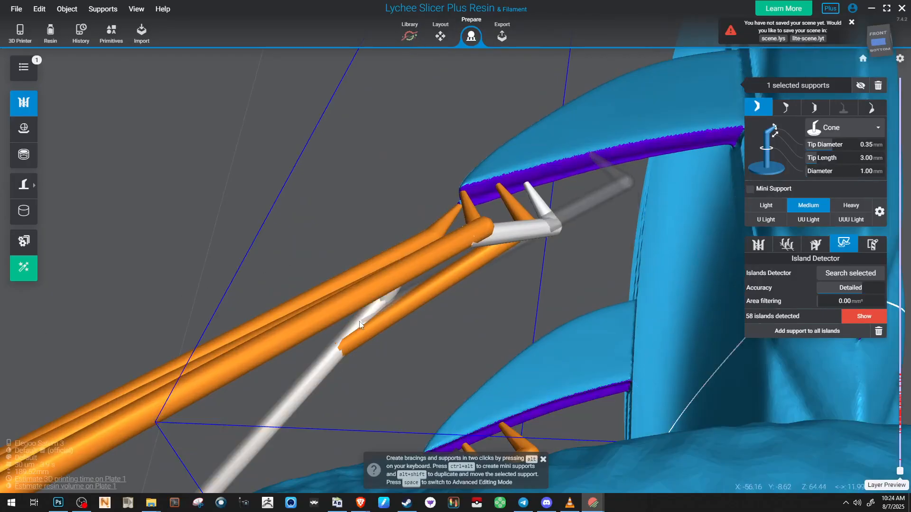
{"action": "left_click", "coordinate": [306, 326], "text": "alt"}
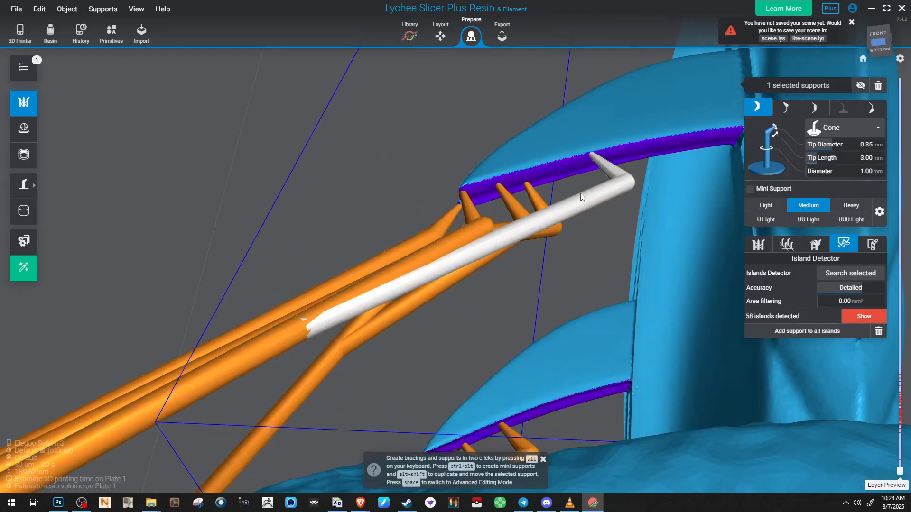
Prop the long branch with a medium support and add a medium diagonal brace across the opposite fin's supports
{"action": "left_click", "coordinate": [494, 238], "text": "alt"}
{"action": "middle_click_drag", "start_coordinate": [494, 237], "coordinate": [542, 241]}
{"action": "left_click", "coordinate": [632, 196], "text": "alt"}
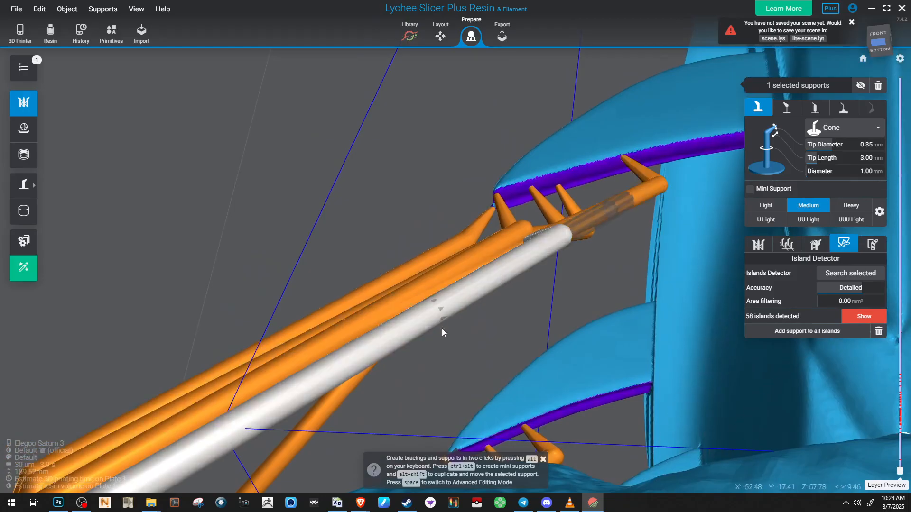
{"action": "left_click", "coordinate": [392, 330], "text": "alt"}
{"action": "right_click_drag", "start_coordinate": [392, 330], "coordinate": [534, 317]}
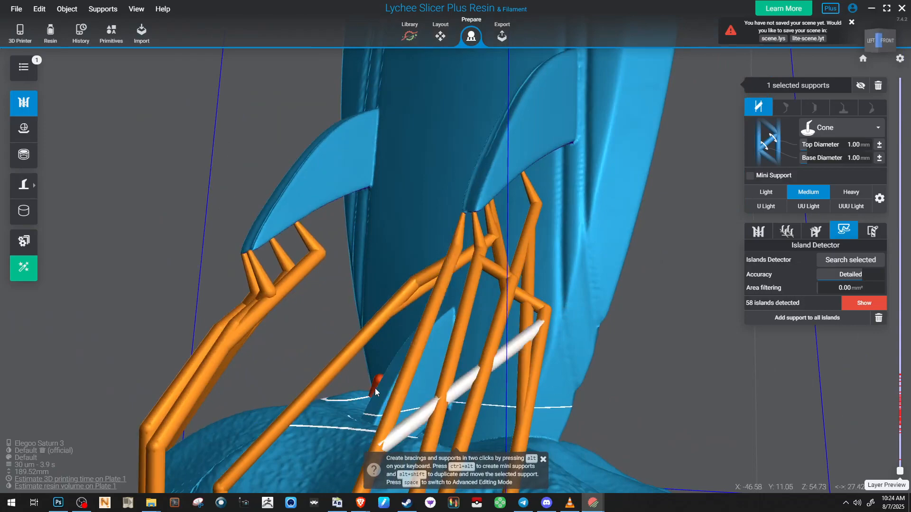
{"action": "right_click_drag", "start_coordinate": [372, 404], "coordinate": [445, 353]}
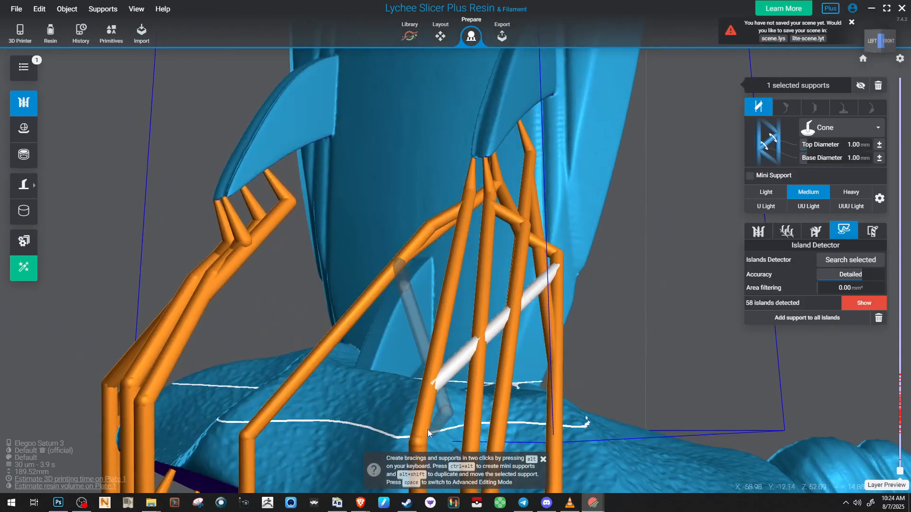
Attach two medium branch supports to the first side fin's underside, between the tip supports and the nearest heavy branch
{"action": "right_click_drag", "start_coordinate": [423, 431], "coordinate": [496, 243]}
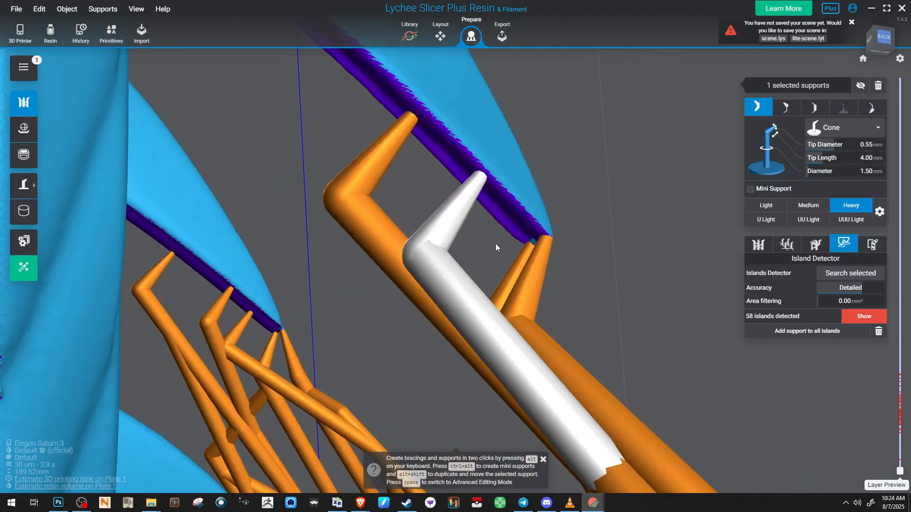
{"action": "left_click", "coordinate": [499, 209]}
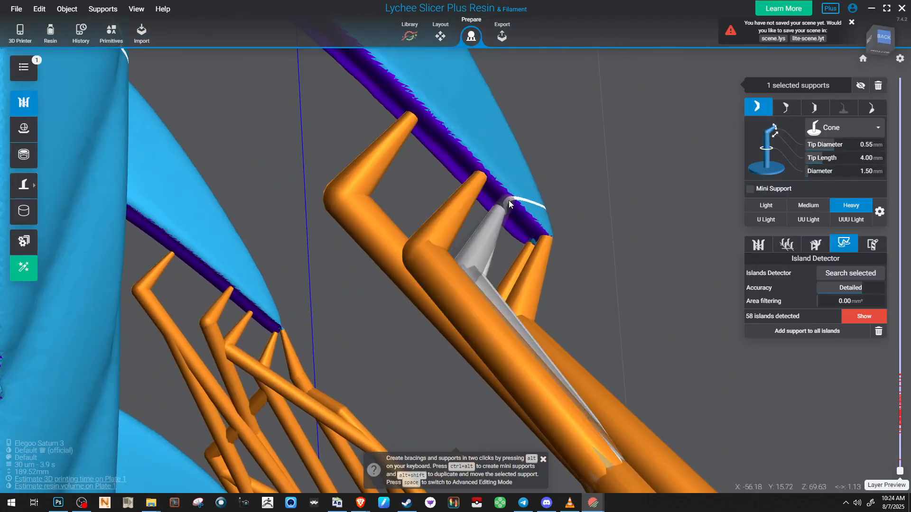
{"action": "right_click_drag", "start_coordinate": [508, 198], "coordinate": [477, 223]}
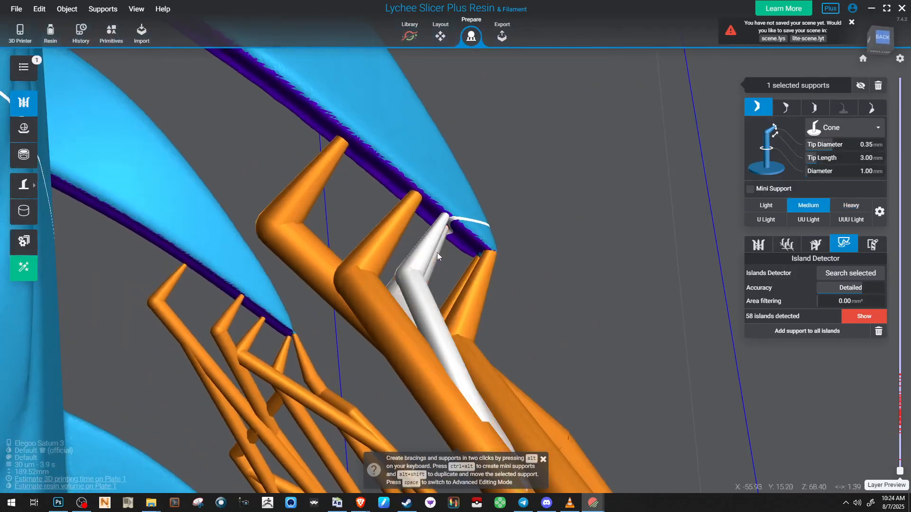
{"action": "right_click_drag", "start_coordinate": [438, 252], "coordinate": [543, 218]}
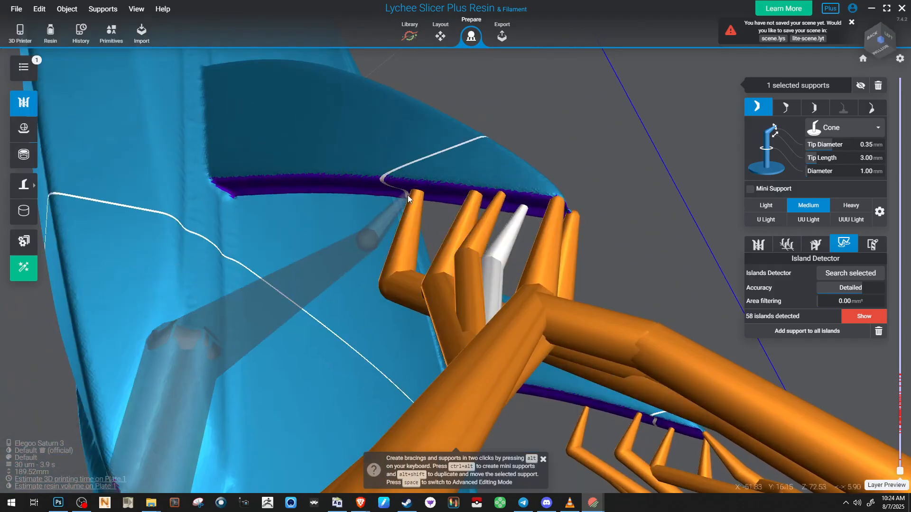
Try a thin light support with a 0.28 mm tip diameter and 10.30 mm tip length on the fin's underside, nearer the board
{"action": "scroll", "coordinate": [382, 185], "scroll_direction": "down", "scroll_amount": 2}
{"action": "right_click_drag", "start_coordinate": [382, 185], "coordinate": [521, 162]}
{"action": "key", "text": "space"}
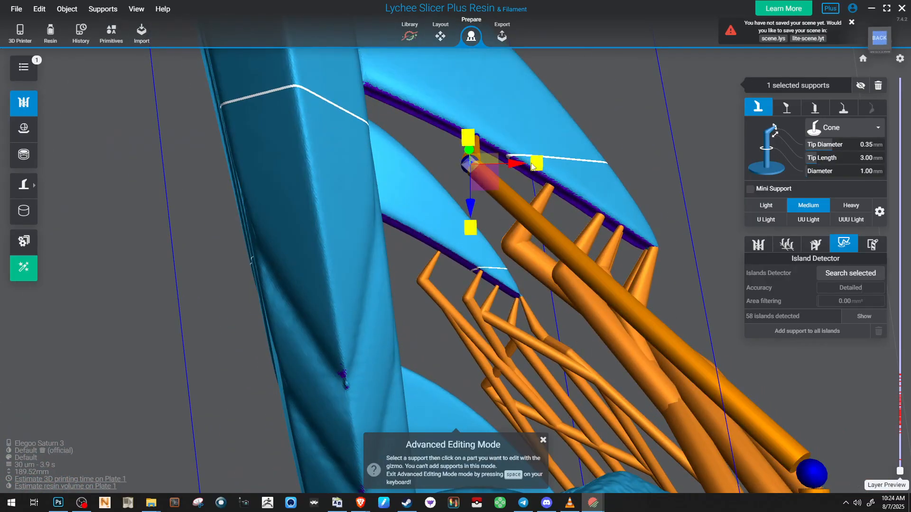
{"action": "left_click_drag", "start_coordinate": [468, 178], "coordinate": [480, 235]}
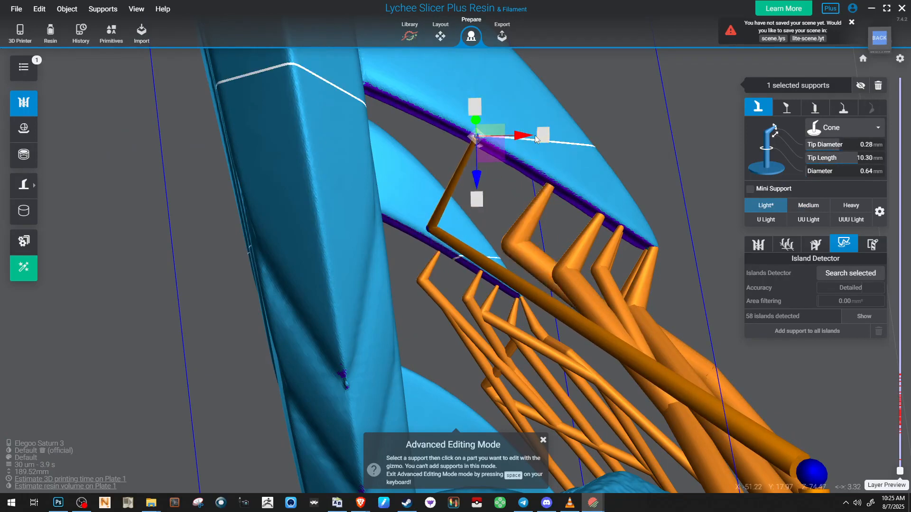
{"action": "key", "text": "space"}
{"action": "key", "text": "space"}
{"action": "key", "text": "space"}
{"action": "key", "text": "space"}
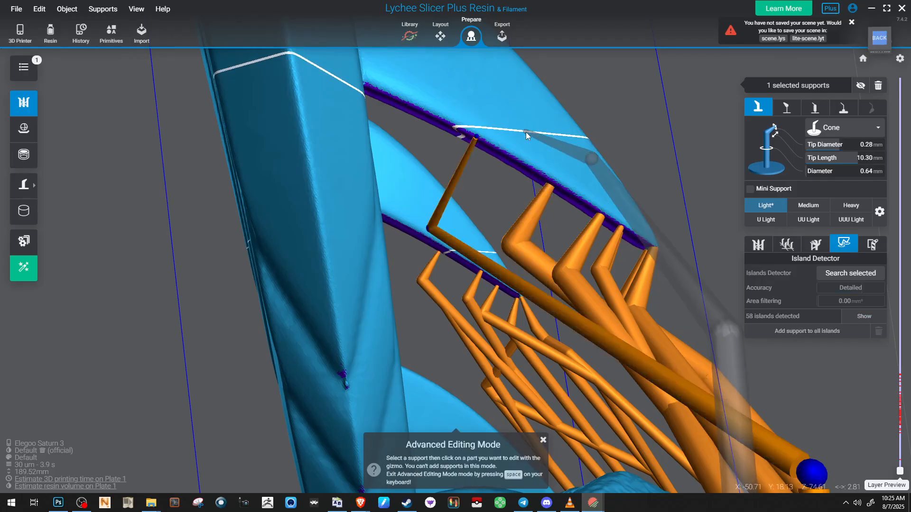
{"action": "key", "text": "space"}
Try heavy and thinner plate-based supports along the fin's underside between its existing supports and the board
{"action": "right_click_drag", "start_coordinate": [455, 130], "coordinate": [502, 212]}
{"action": "left_click", "coordinate": [503, 213]}
{"action": "right_click_drag", "start_coordinate": [500, 127], "coordinate": [477, 130]}
{"action": "left_click", "coordinate": [462, 109]}
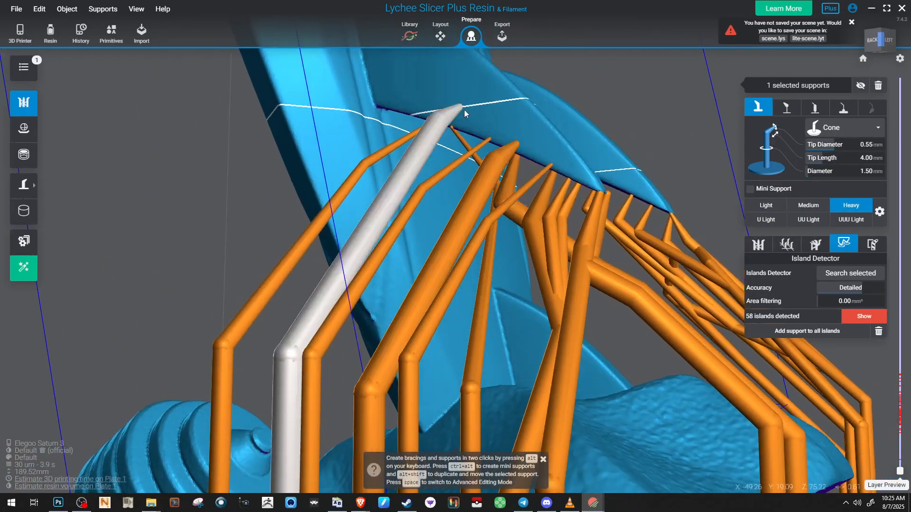
Undo the support attempts on the fin's underside nearest the board
{"action": "key", "text": "ctrl+z"}
{"action": "key", "text": "ctrl+z"}
{"action": "key", "text": "ctrl+z"}
{"action": "key", "text": "ctrl+z"}
{"action": "left_click", "coordinate": [480, 114]}
{"action": "right_click_drag", "start_coordinate": [475, 134], "coordinate": [497, 137]}
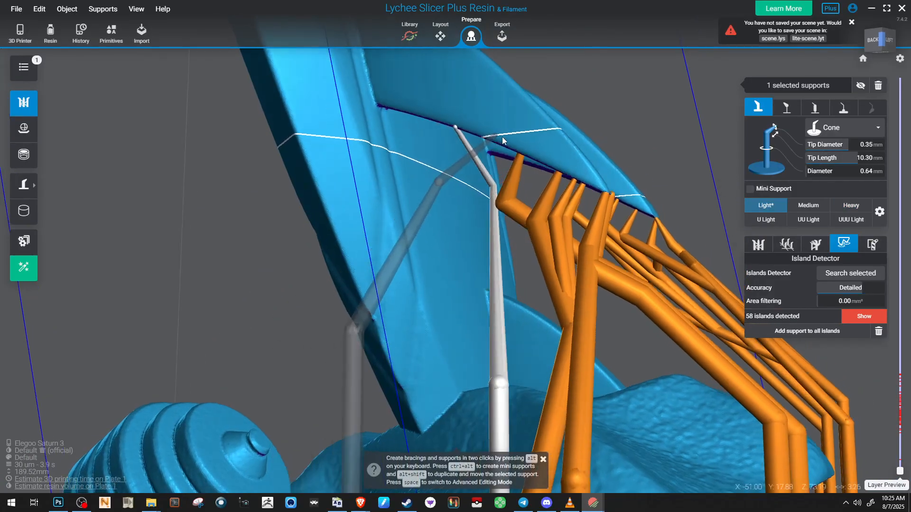
{"action": "key", "text": "ctrl+z"}
{"action": "key", "text": "ctrl+z"}
{"action": "key", "text": "ctrl+z"}
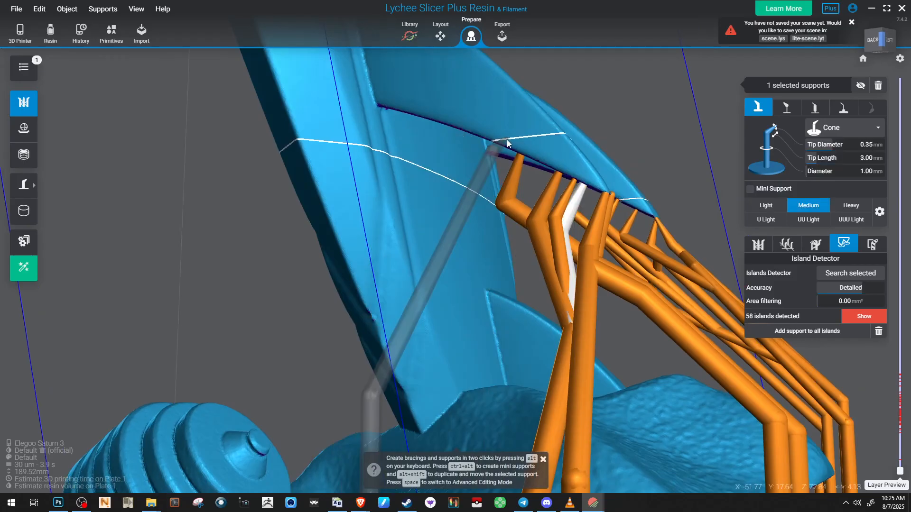
Place a medium support under the dumbbell's outer plate rim and join a mini support from it to the island on the next rim
{"action": "right_click_drag", "start_coordinate": [575, 214], "coordinate": [510, 82]}
{"action": "left_click", "coordinate": [618, 226]}
{"action": "scroll", "coordinate": [581, 233], "scroll_direction": "up", "scroll_amount": 3}
{"action": "right_click_drag", "start_coordinate": [581, 234], "coordinate": [616, 239]}
{"action": "scroll", "coordinate": [598, 223], "scroll_direction": "up", "scroll_amount": 2}
{"action": "left_click", "coordinate": [583, 207]}
{"action": "scroll", "coordinate": [525, 220], "scroll_direction": "up", "scroll_amount": 2}
{"action": "left_click", "coordinate": [525, 227]}
{"action": "right_click_drag", "start_coordinate": [524, 224], "coordinate": [433, 248]}
{"action": "scroll", "coordinate": [387, 234], "scroll_direction": "up", "scroll_amount": 3}
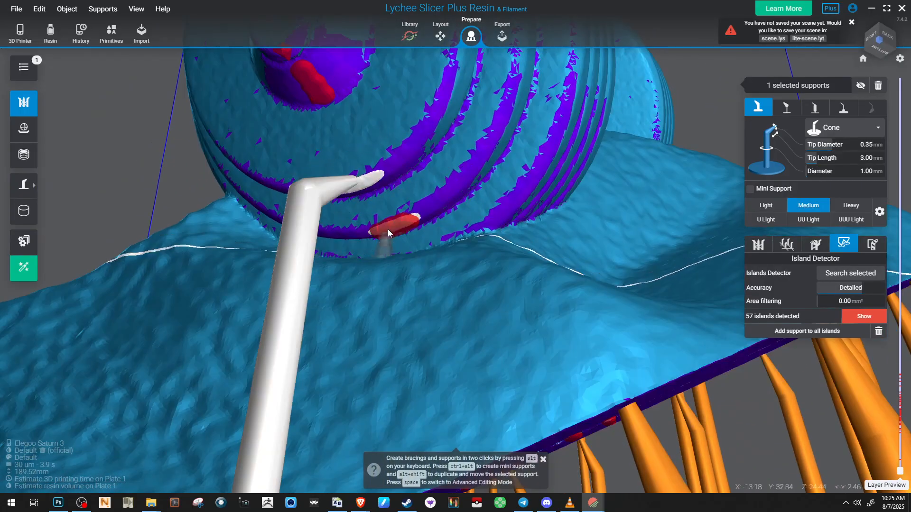
{"action": "left_click", "coordinate": [388, 227], "text": "ctrl+alt"}
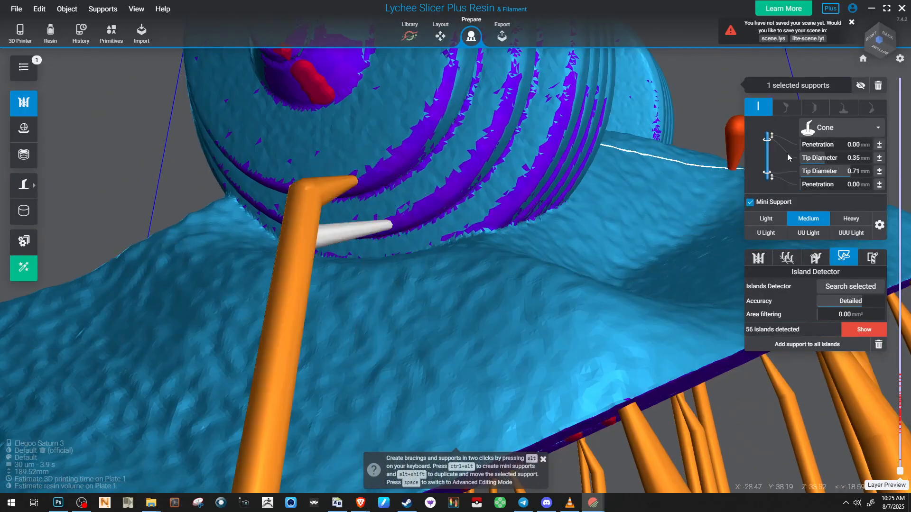
Add a light support with a 0.35 mm tip diameter and 3.00 mm tip length under the dumbbell's stepped plates
{"action": "scroll", "coordinate": [451, 207], "scroll_direction": "down", "scroll_amount": 4}
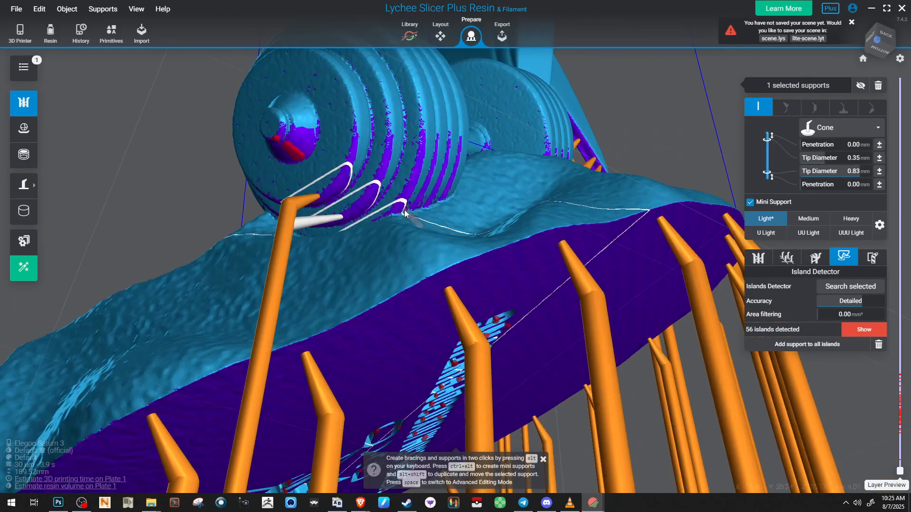
{"action": "right_click_drag", "start_coordinate": [403, 211], "coordinate": [426, 214]}
{"action": "scroll", "coordinate": [425, 213], "scroll_direction": "up", "scroll_amount": 3}
{"action": "middle_click_drag", "start_coordinate": [425, 212], "coordinate": [430, 242]}
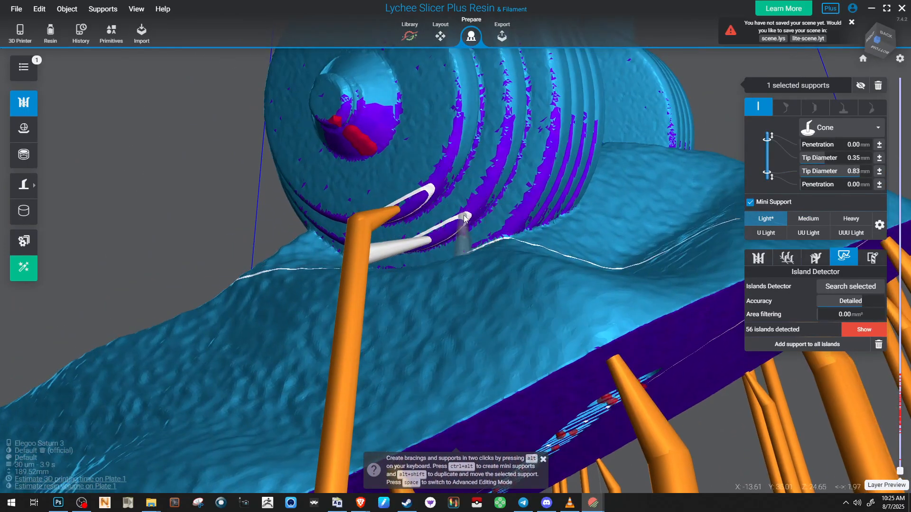
{"action": "left_click", "coordinate": [468, 210]}
{"action": "mouse_move", "coordinate": [467, 209]}
{"action": "right_mouse_down"}
{"action": "mouse_move", "coordinate": [509, 216]}
{"action": "mouse_move", "coordinate": [363, 207]}
{"action": "mouse_move", "coordinate": [463, 221]}
{"action": "right_mouse_up"}
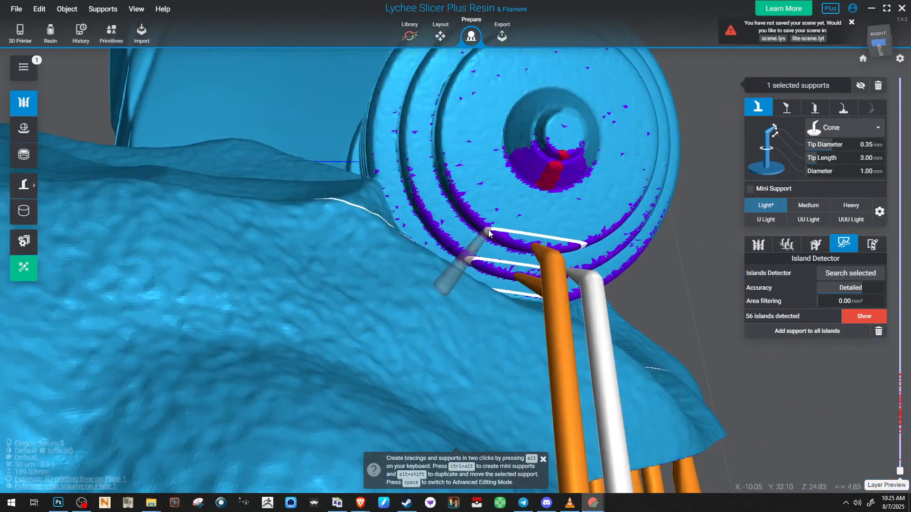
Place light supports with 0.35 mm tips on the red islands around the dumbbell's bar end
{"action": "scroll", "coordinate": [605, 181], "scroll_direction": "down", "scroll_amount": 3}
{"action": "right_click_drag", "start_coordinate": [606, 181], "coordinate": [537, 187]}
{"action": "scroll", "coordinate": [555, 190], "scroll_direction": "up", "scroll_amount": 3}
{"action": "left_click", "coordinate": [500, 175]}
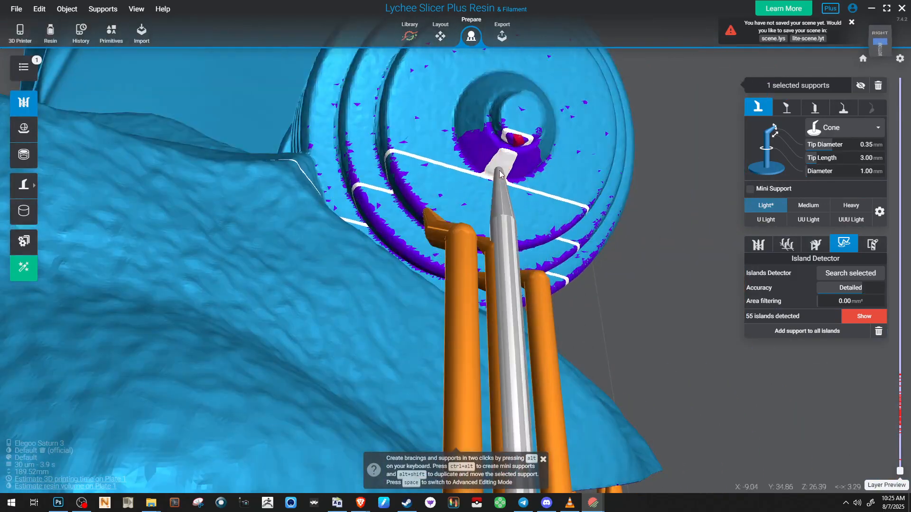
{"action": "left_click", "coordinate": [514, 144]}
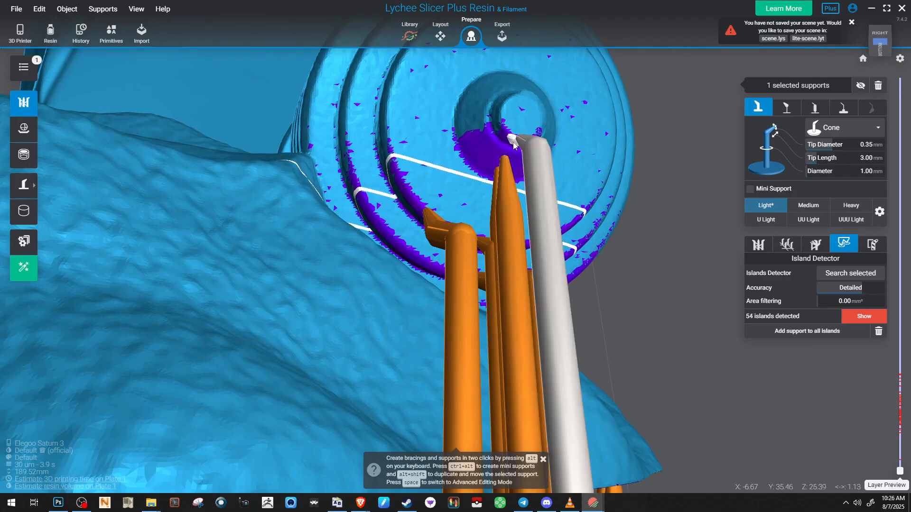
Place a medium support with a 0.35 mm tip diameter under the lip of the seashell's opening
{"action": "scroll", "coordinate": [514, 144], "scroll_direction": "down", "scroll_amount": 6}
{"action": "right_click_drag", "start_coordinate": [493, 161], "coordinate": [536, 199]}
{"action": "scroll", "coordinate": [463, 238], "scroll_direction": "down", "scroll_amount": 3}
{"action": "middle_click_drag", "start_coordinate": [464, 237], "coordinate": [574, 259]}
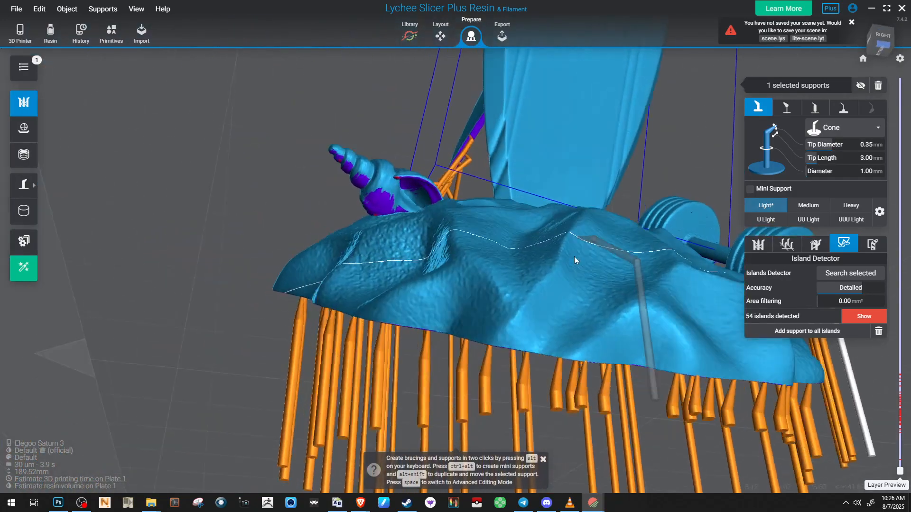
{"action": "right_click_drag", "start_coordinate": [574, 256], "coordinate": [598, 275]}
{"action": "left_click", "coordinate": [332, 203]}
{"action": "middle_click_drag", "start_coordinate": [309, 178], "coordinate": [381, 151]}
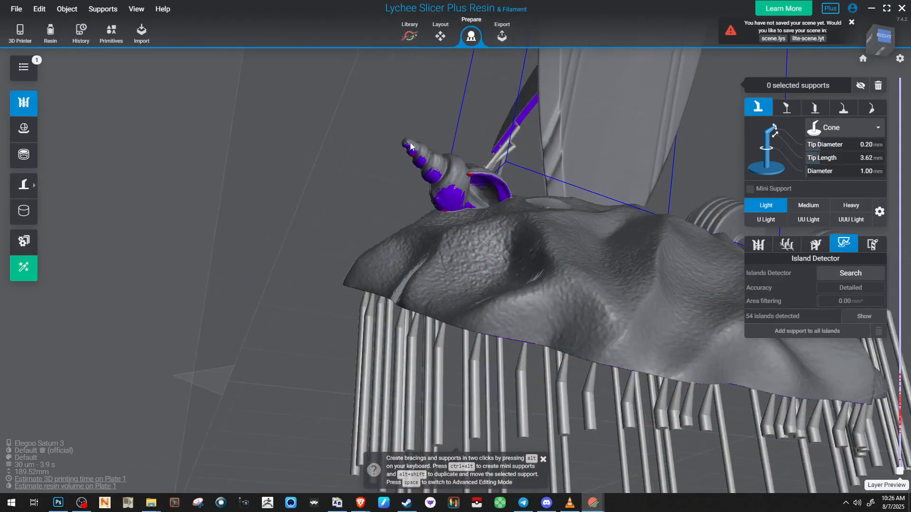
{"action": "scroll", "coordinate": [474, 191], "scroll_direction": "up", "scroll_amount": 5}
{"action": "left_click", "coordinate": [474, 190]}
{"action": "scroll", "coordinate": [474, 190], "scroll_direction": "up", "scroll_amount": 3}
{"action": "left_click", "coordinate": [513, 117]}
{"action": "right_click_drag", "start_coordinate": [513, 118], "coordinate": [544, 152]}
{"action": "left_click", "coordinate": [588, 176]}
{"action": "scroll", "coordinate": [439, 216], "scroll_direction": "up", "scroll_amount": 3}
{"action": "left_click", "coordinate": [439, 216]}
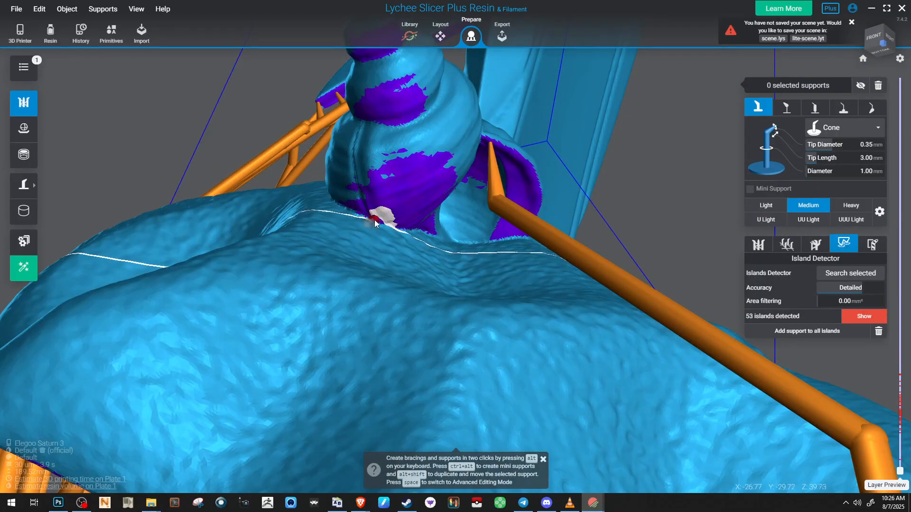
Add a mini support at the red island where the seashell's body meets the sand base
{"action": "left_click", "coordinate": [375, 222], "text": "ctrl+alt"}
{"action": "scroll", "coordinate": [413, 223], "scroll_direction": "down", "scroll_amount": 3}
{"action": "right_click_drag", "start_coordinate": [413, 223], "coordinate": [468, 184]}
Place a light support with a 0.20 mm tip diameter on the red island under the seashell's spire
{"action": "left_click", "coordinate": [576, 185]}
{"action": "scroll", "coordinate": [469, 184], "scroll_direction": "up", "scroll_amount": 5}
{"action": "left_click", "coordinate": [318, 156]}
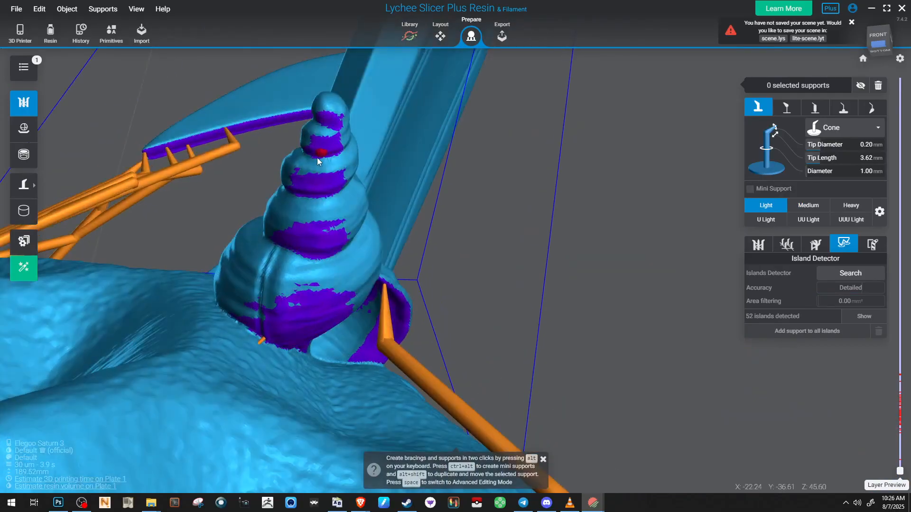
{"action": "left_click", "coordinate": [323, 155]}
{"action": "scroll", "coordinate": [316, 155], "scroll_direction": "down", "scroll_amount": 5}
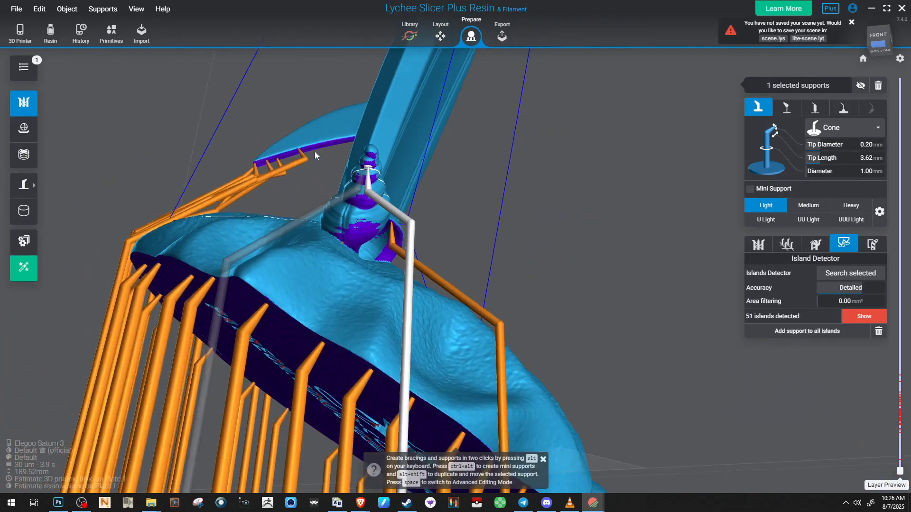
Show the base's hollowed interior and place a heavy support plus three heavy mini supports under the first square protrusion
{"action": "left_click", "coordinate": [24, 213]}
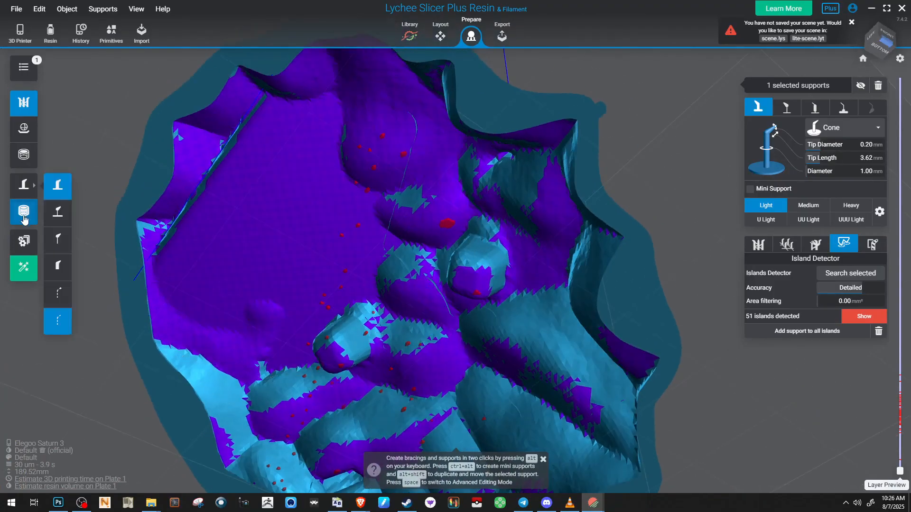
{"action": "right_click_drag", "start_coordinate": [228, 237], "coordinate": [258, 209]}
{"action": "scroll", "coordinate": [255, 206], "scroll_direction": "down", "scroll_amount": 3}
{"action": "left_click", "coordinate": [122, 269]}
{"action": "scroll", "coordinate": [309, 261], "scroll_direction": "up", "scroll_amount": 6}
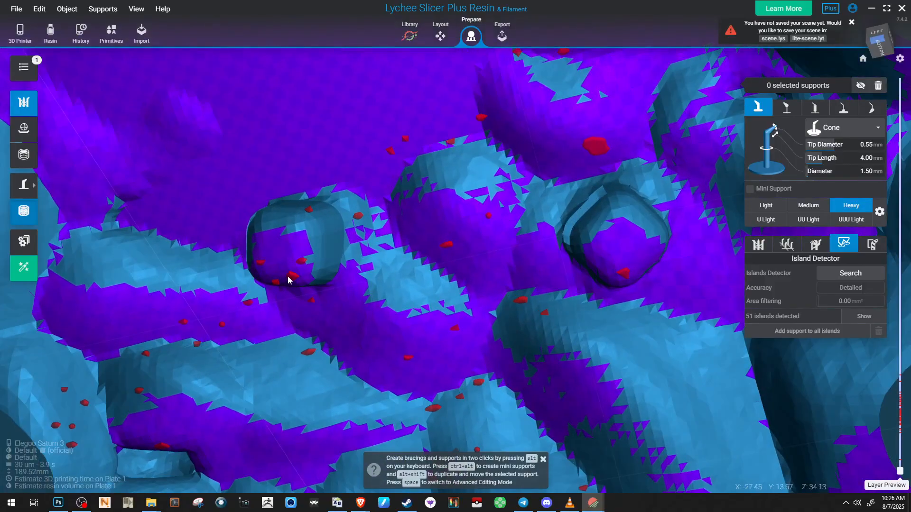
{"action": "left_click", "coordinate": [291, 275]}
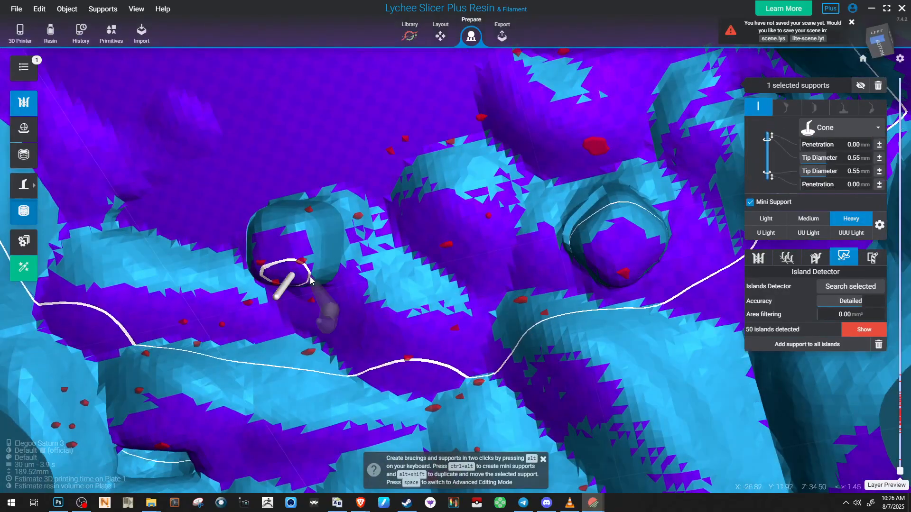
{"action": "left_click", "coordinate": [273, 277]}
{"action": "left_click", "coordinate": [295, 256]}
Place heavy supports under the second square protrusion inside the base and on the large island beside it
{"action": "middle_click_drag", "start_coordinate": [364, 266], "coordinate": [284, 275]}
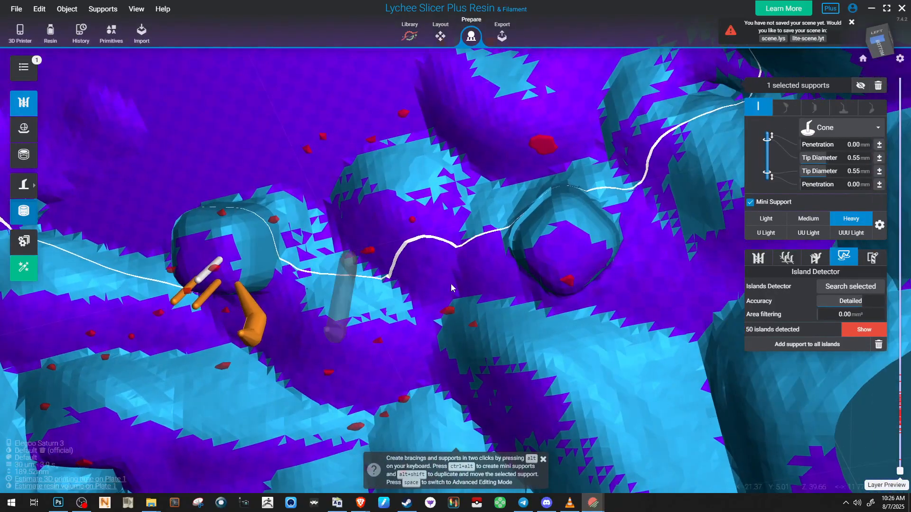
{"action": "scroll", "coordinate": [469, 285], "scroll_direction": "up", "scroll_amount": 2}
{"action": "left_click", "coordinate": [555, 284]}
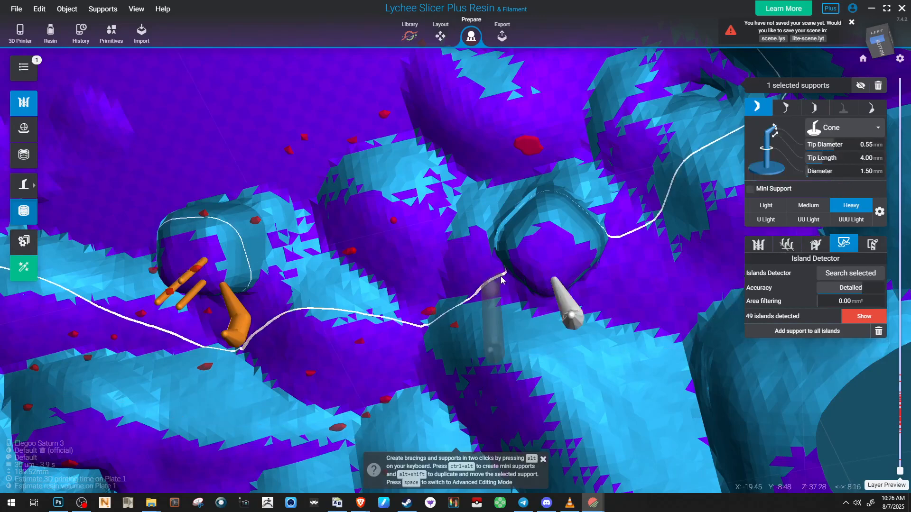
{"action": "middle_click_drag", "start_coordinate": [540, 210], "coordinate": [496, 271]}
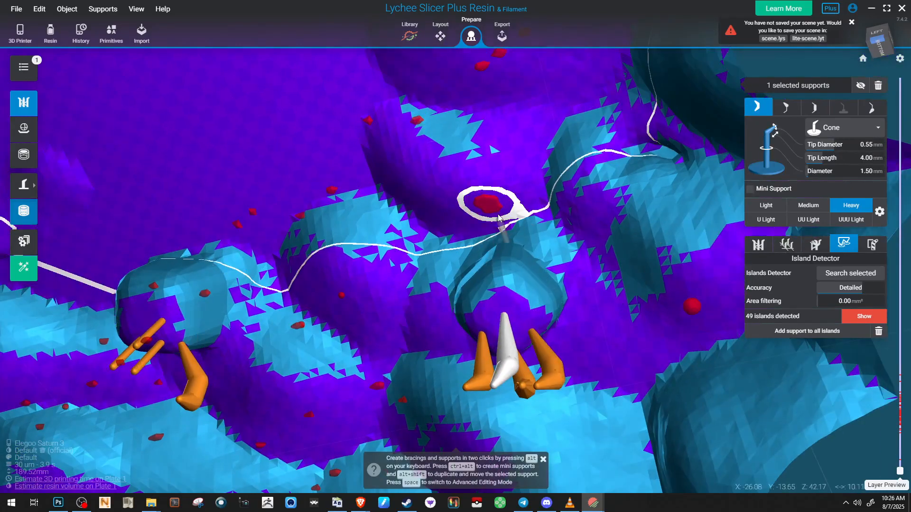
{"action": "left_click", "coordinate": [511, 207]}
Add more heavy mini supports in a row along the lower edge of the first square protrusion
{"action": "right_click_drag", "start_coordinate": [523, 200], "coordinate": [327, 263]}
{"action": "scroll", "coordinate": [494, 221], "scroll_direction": "down", "scroll_amount": 4}
{"action": "scroll", "coordinate": [312, 265], "scroll_direction": "up", "scroll_amount": 4}
{"action": "middle_click_drag", "start_coordinate": [312, 264], "coordinate": [415, 277]}
{"action": "right_click_drag", "start_coordinate": [415, 277], "coordinate": [453, 274]}
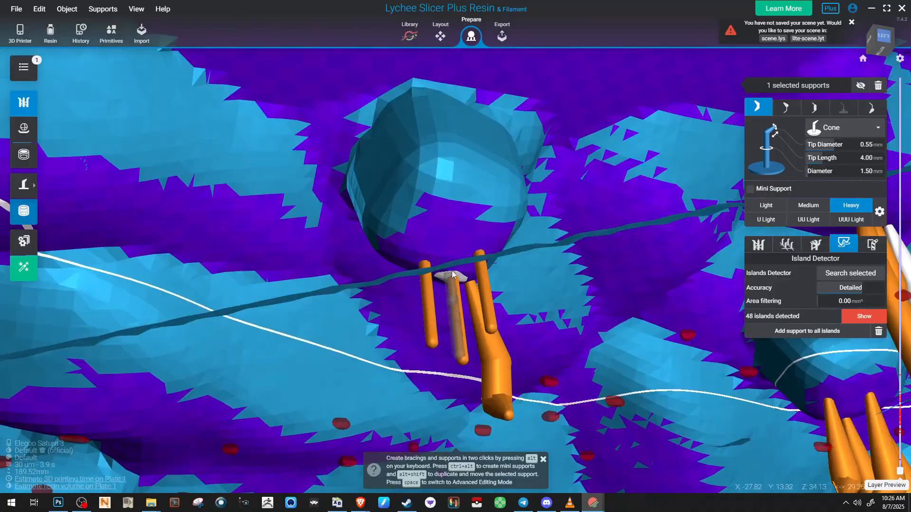
{"action": "left_click", "coordinate": [468, 277]}
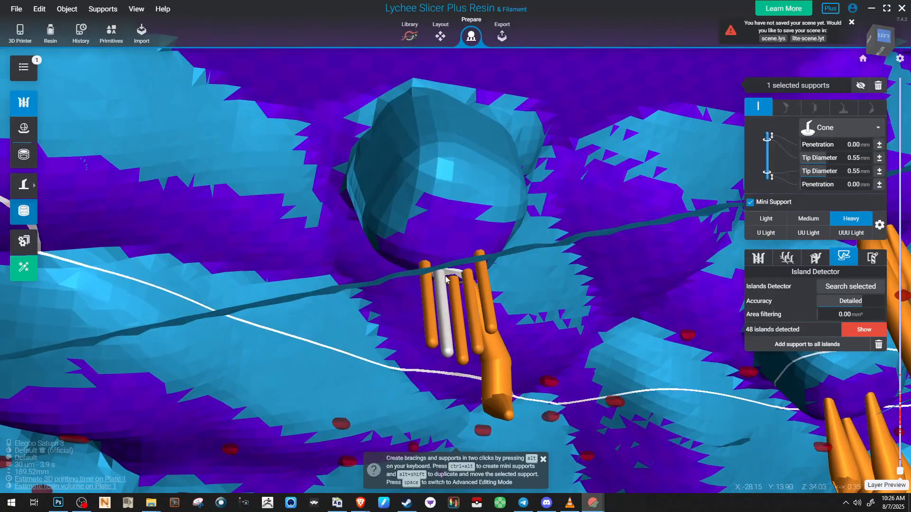
Place a heavy support on the island inside the base next to the narrow cavity at the outer wall
{"action": "scroll", "coordinate": [446, 280], "scroll_direction": "down", "scroll_amount": 4}
{"action": "right_click_drag", "start_coordinate": [463, 292], "coordinate": [418, 201]}
{"action": "scroll", "coordinate": [436, 226], "scroll_direction": "down", "scroll_amount": 3}
{"action": "scroll", "coordinate": [436, 226], "scroll_direction": "down", "scroll_amount": 3}
{"action": "scroll", "coordinate": [451, 198], "scroll_direction": "down", "scroll_amount": 4}
{"action": "scroll", "coordinate": [447, 220], "scroll_direction": "up", "scroll_amount": 3}
{"action": "middle_click_drag", "start_coordinate": [199, 227], "coordinate": [282, 222]}
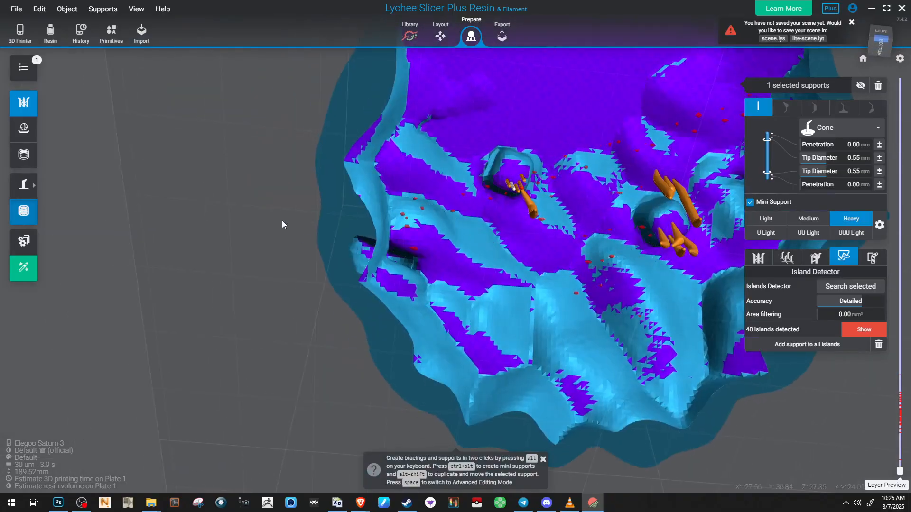
{"action": "scroll", "coordinate": [275, 223], "scroll_direction": "up", "scroll_amount": 5}
{"action": "left_click", "coordinate": [209, 246]}
{"action": "scroll", "coordinate": [396, 283], "scroll_direction": "up", "scroll_amount": 2}
{"action": "left_click", "coordinate": [424, 257]}
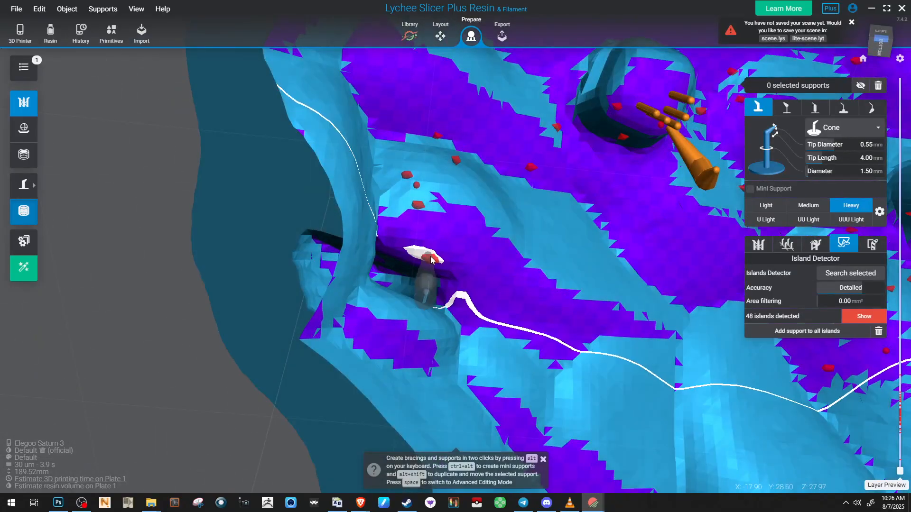
{"action": "left_click", "coordinate": [418, 225]}
Add a cube hollowing blocker enclosing the hollow cavity inside the seashell
{"action": "scroll", "coordinate": [418, 225], "scroll_direction": "down", "scroll_amount": 1}
{"action": "right_click_drag", "start_coordinate": [418, 225], "coordinate": [480, 296]}
{"action": "scroll", "coordinate": [325, 261], "scroll_direction": "down", "scroll_amount": 4}
{"action": "scroll", "coordinate": [530, 289], "scroll_direction": "up", "scroll_amount": 4}
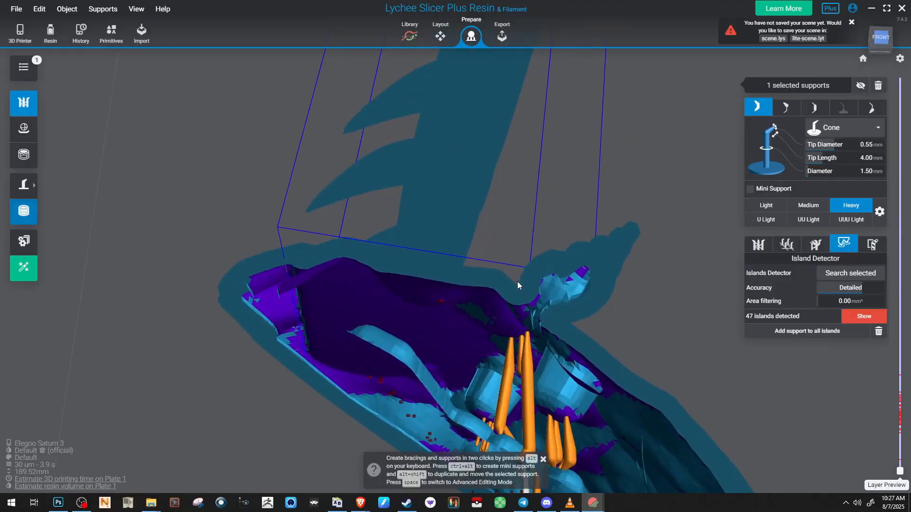
{"action": "middle_click_drag", "start_coordinate": [530, 290], "coordinate": [462, 271]}
{"action": "scroll", "coordinate": [469, 241], "scroll_direction": "up", "scroll_amount": 3}
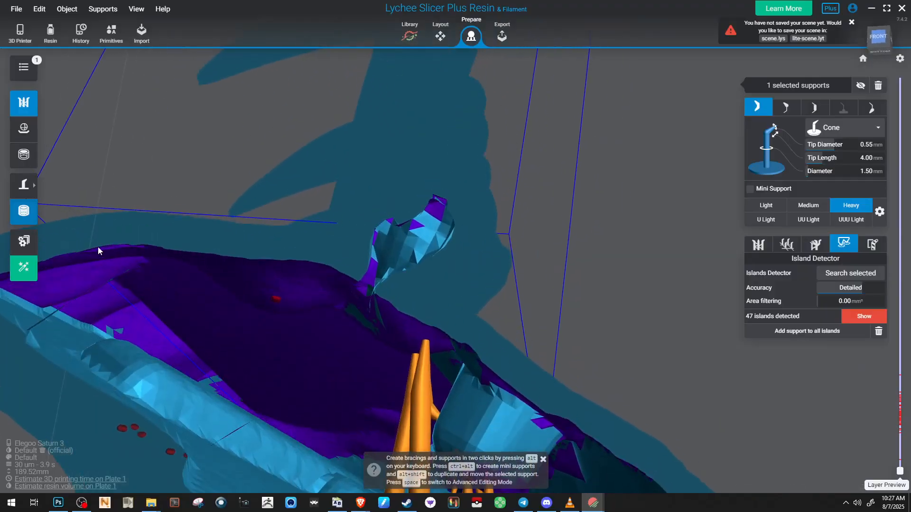
{"action": "left_click", "coordinate": [26, 163]}
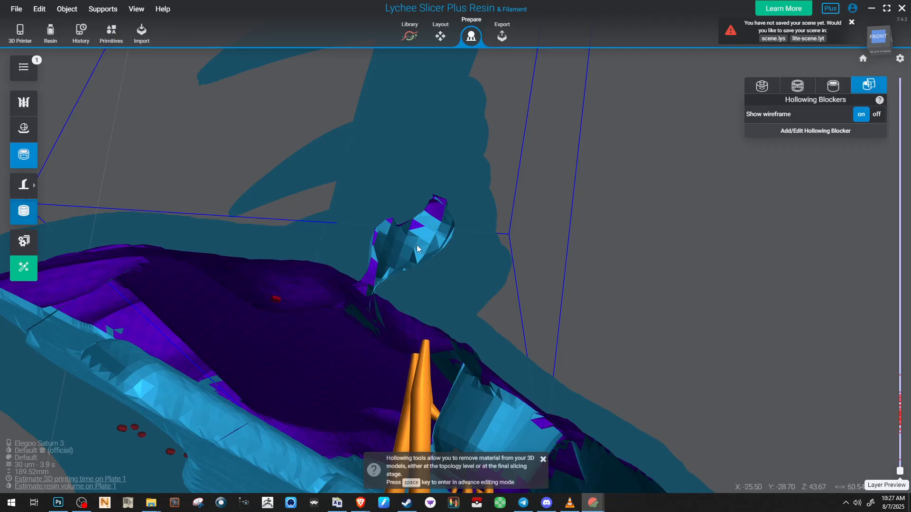
{"action": "left_click", "coordinate": [812, 131]}
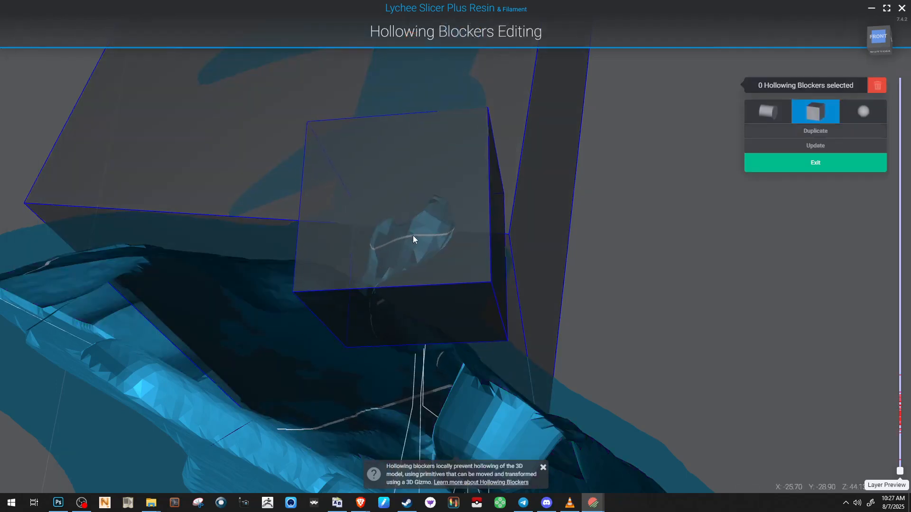
{"action": "left_click", "coordinate": [424, 222]}
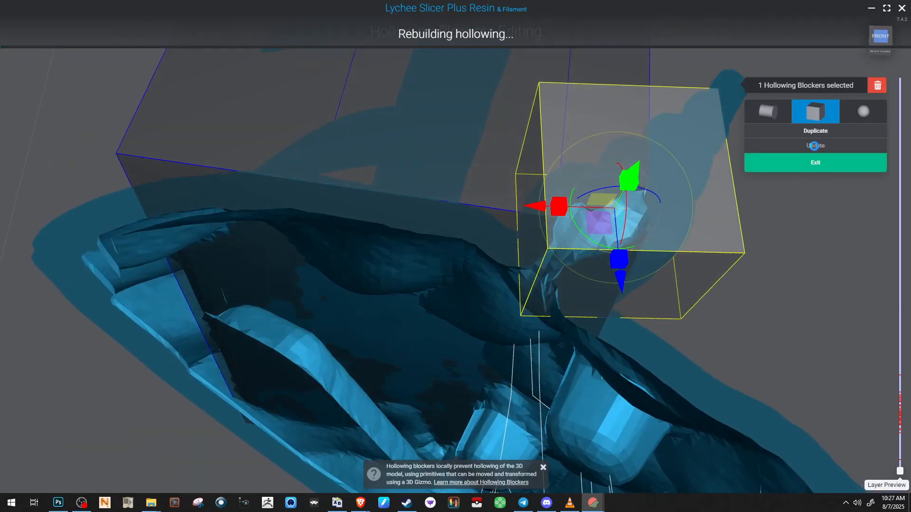
Rebuild the model's hollowing with the seashell's cube blocker applied
{"action": "left_click", "coordinate": [814, 146]}
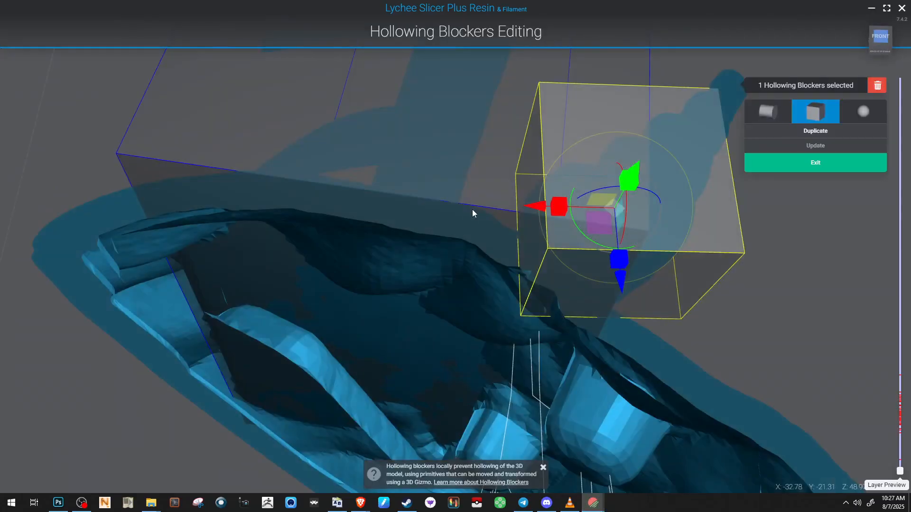
{"action": "right_click_drag", "start_coordinate": [472, 209], "coordinate": [611, 148]}
{"action": "scroll", "coordinate": [611, 146], "scroll_direction": "up", "scroll_amount": 3}
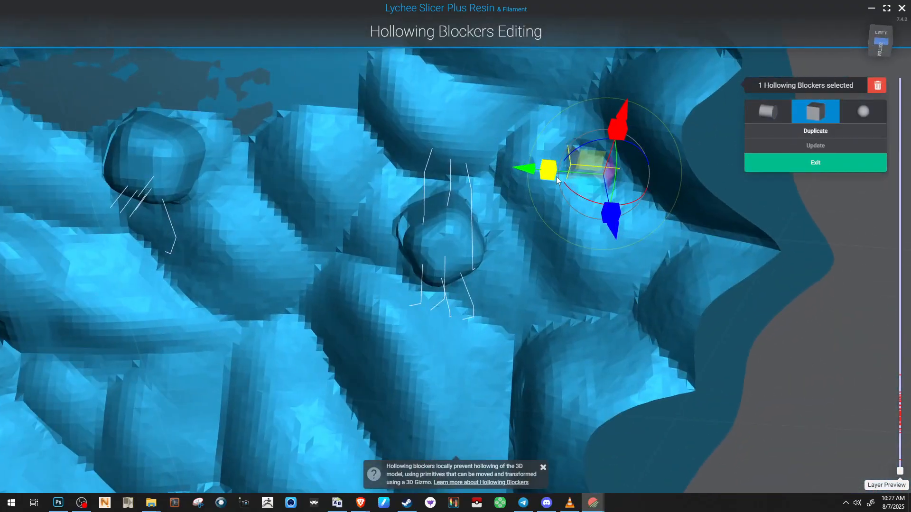
Leave hollowing blocker editing, return to support editing, and turn off the hollow interior view to show the whole statue
{"action": "left_click", "coordinate": [807, 172]}
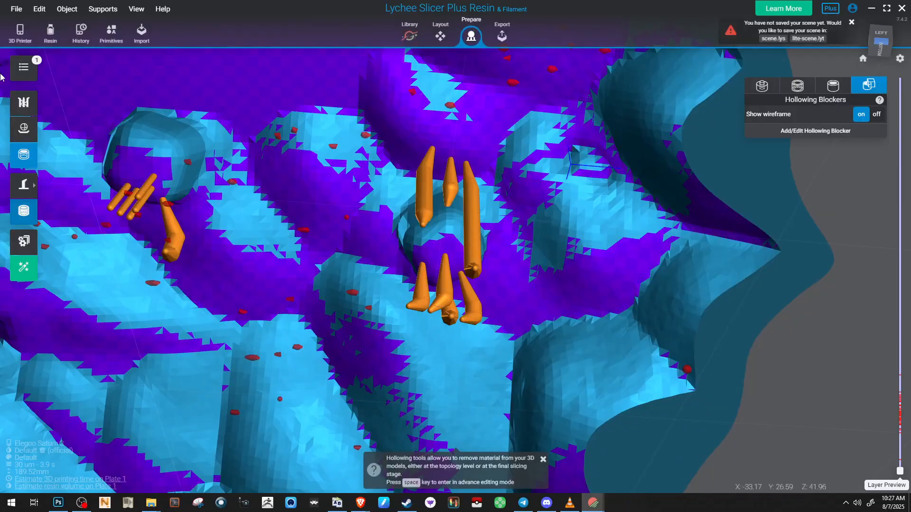
{"action": "left_click", "coordinate": [23, 102]}
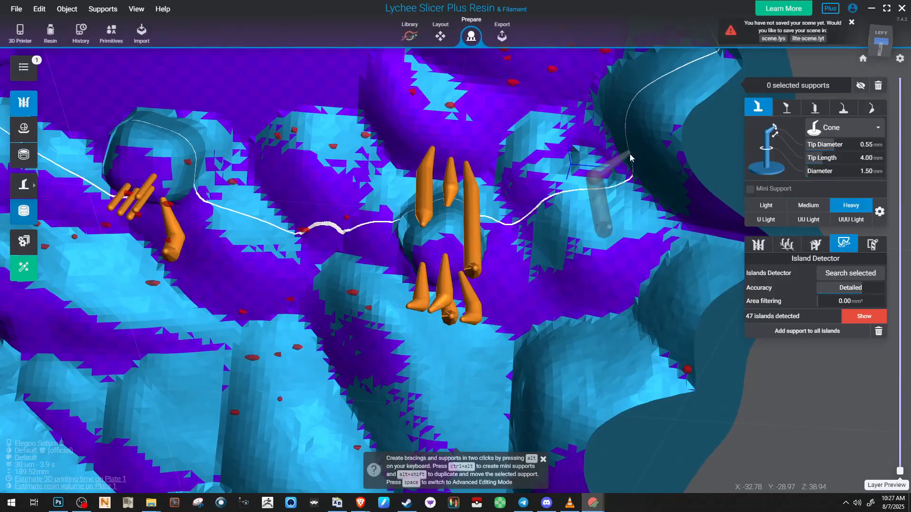
{"action": "scroll", "coordinate": [626, 142], "scroll_direction": "up", "scroll_amount": 3}
{"action": "scroll", "coordinate": [625, 141], "scroll_direction": "down", "scroll_amount": 8}
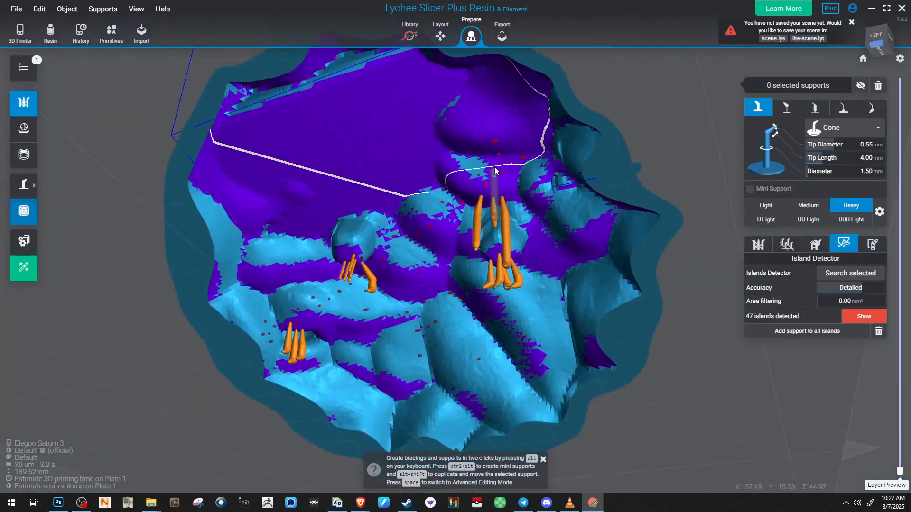
{"action": "right_click_drag", "start_coordinate": [495, 171], "coordinate": [204, 232]}
{"action": "scroll", "coordinate": [204, 233], "scroll_direction": "down", "scroll_amount": 7}
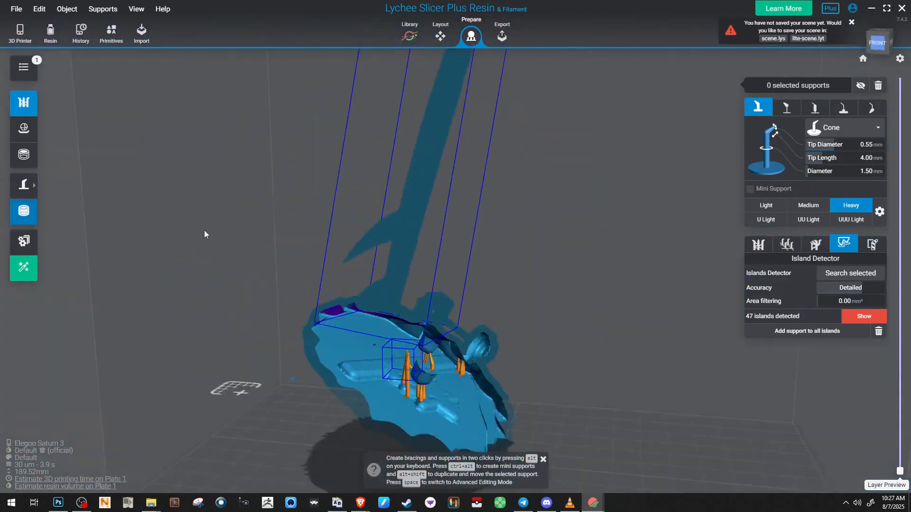
{"action": "left_click", "coordinate": [15, 217]}
{"action": "right_click_drag", "start_coordinate": [383, 268], "coordinate": [259, 252]}
{"action": "middle_click_drag", "start_coordinate": [448, 258], "coordinate": [398, 124]}
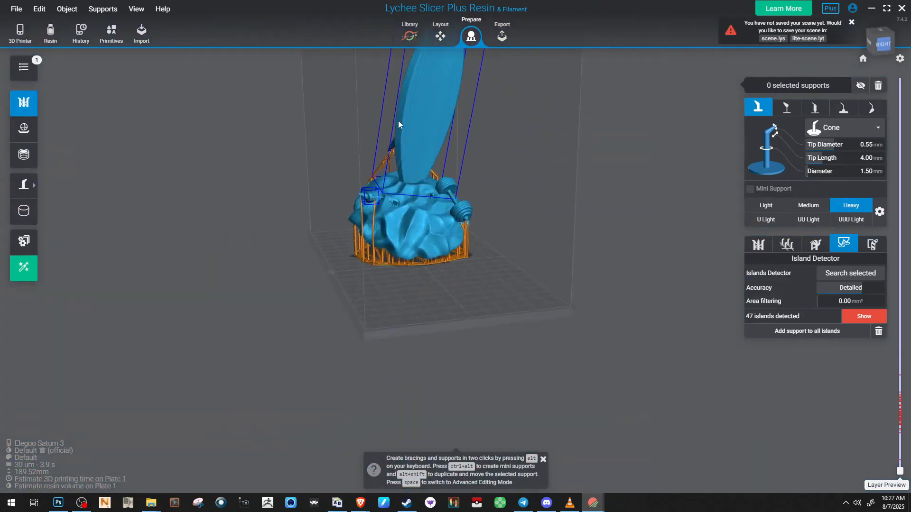
Choose the Medium support preset and add supports to all detected islands around the engraved lettering and star on the base's underside
{"action": "right_click_drag", "start_coordinate": [441, 232], "coordinate": [460, 175]}
{"action": "scroll", "coordinate": [460, 175], "scroll_direction": "up", "scroll_amount": 3}
{"action": "right_click_drag", "start_coordinate": [379, 175], "coordinate": [622, 124]}
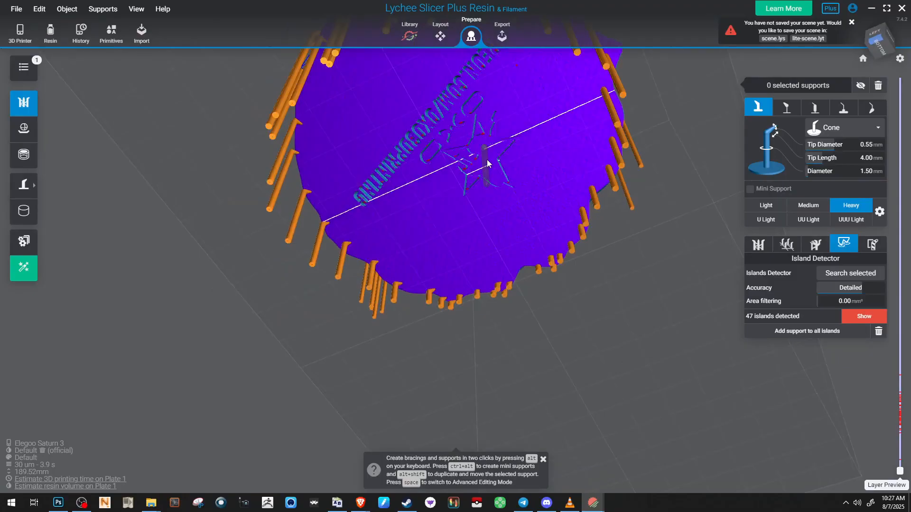
{"action": "middle_click_drag", "start_coordinate": [488, 162], "coordinate": [484, 283]}
{"action": "scroll", "coordinate": [493, 248], "scroll_direction": "up", "scroll_amount": 3}
{"action": "right_click_drag", "start_coordinate": [474, 280], "coordinate": [571, 267]}
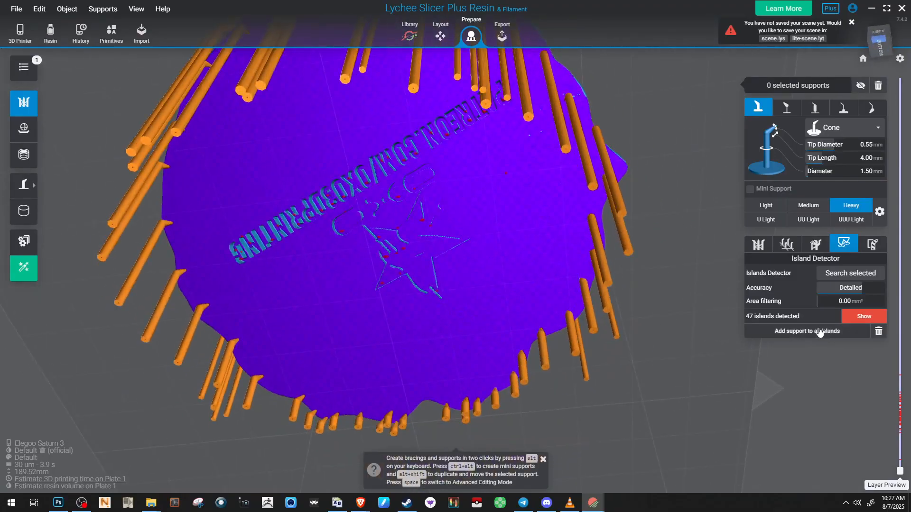
{"action": "left_click", "coordinate": [508, 315]}
{"action": "left_click", "coordinate": [507, 228]}
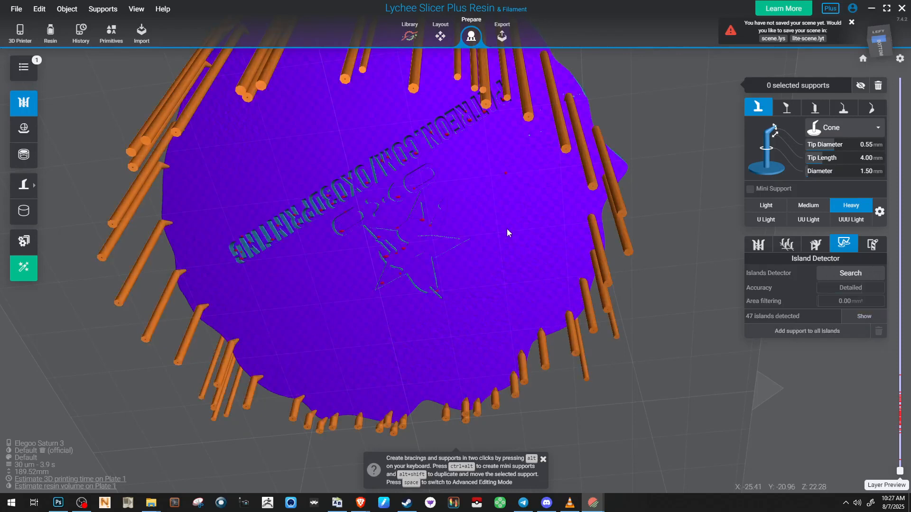
{"action": "left_click", "coordinate": [664, 408]}
{"action": "left_click", "coordinate": [485, 258]}
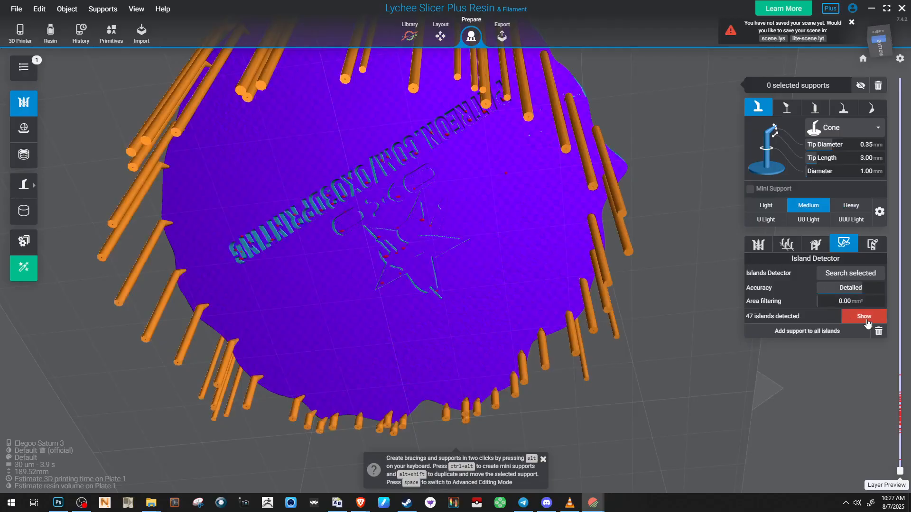
{"action": "left_click", "coordinate": [847, 336]}
Choose the Heavy preset and add a second row of supports just inside the lowest rim of the base's underside
{"action": "right_click_drag", "start_coordinate": [551, 347], "coordinate": [460, 327]}
{"action": "middle_click_drag", "start_coordinate": [460, 327], "coordinate": [553, 346]}
{"action": "right_click_drag", "start_coordinate": [553, 345], "coordinate": [553, 252]}
{"action": "scroll", "coordinate": [553, 252], "scroll_direction": "down", "scroll_amount": 4}
{"action": "left_click", "coordinate": [556, 402]}
{"action": "key", "text": "3"}
{"action": "scroll", "coordinate": [491, 368], "scroll_direction": "up", "scroll_amount": 5}
{"action": "scroll", "coordinate": [389, 326], "scroll_direction": "down", "scroll_amount": 5}
{"action": "right_click_drag", "start_coordinate": [465, 324], "coordinate": [404, 312]}
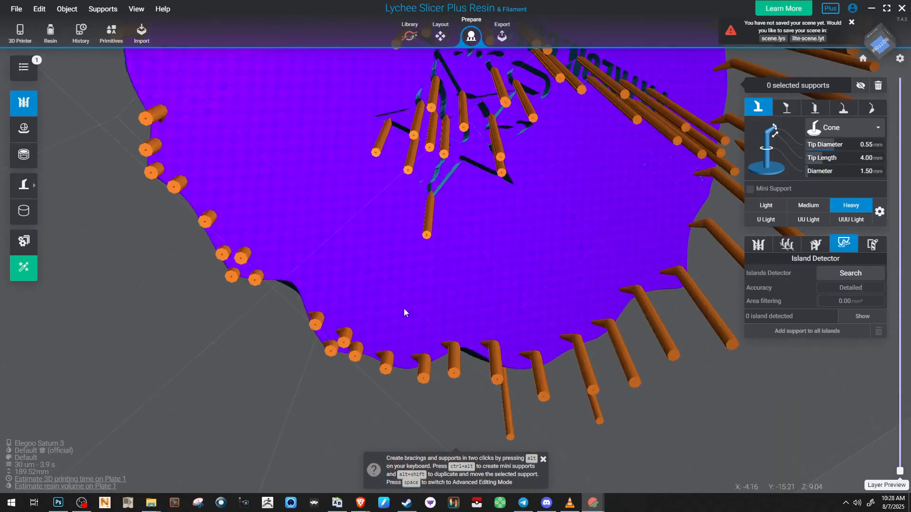
{"action": "left_click", "coordinate": [405, 314]}
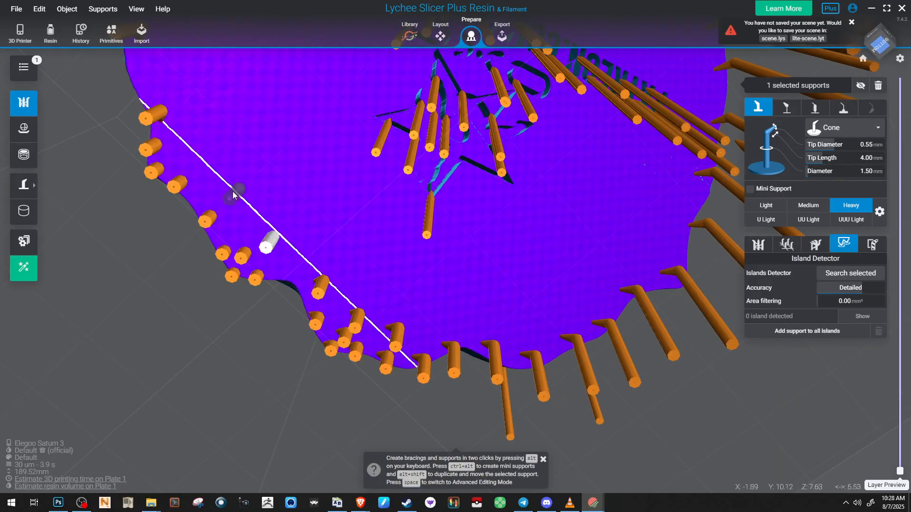
Continue the inner row of heavy supports along both sides of the base's underside
{"action": "right_click_drag", "start_coordinate": [203, 126], "coordinate": [264, 196]}
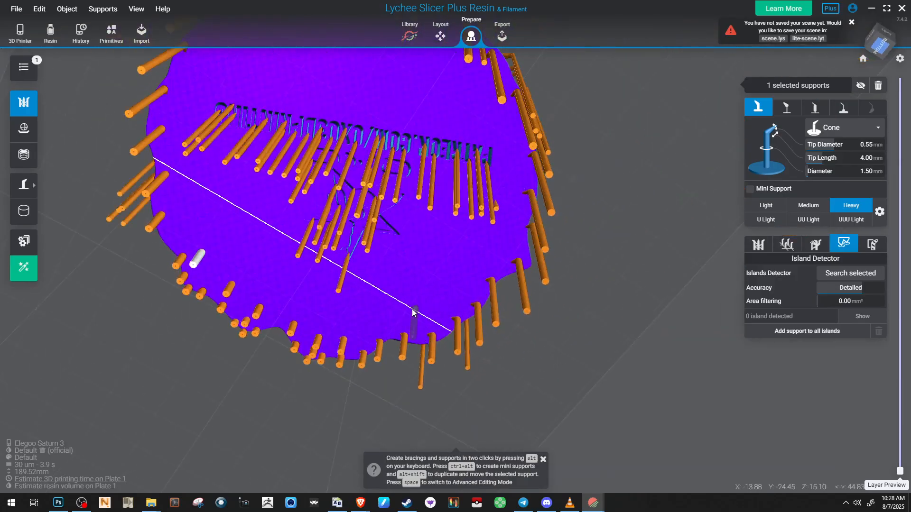
{"action": "right_click_drag", "start_coordinate": [504, 248], "coordinate": [350, 285]}
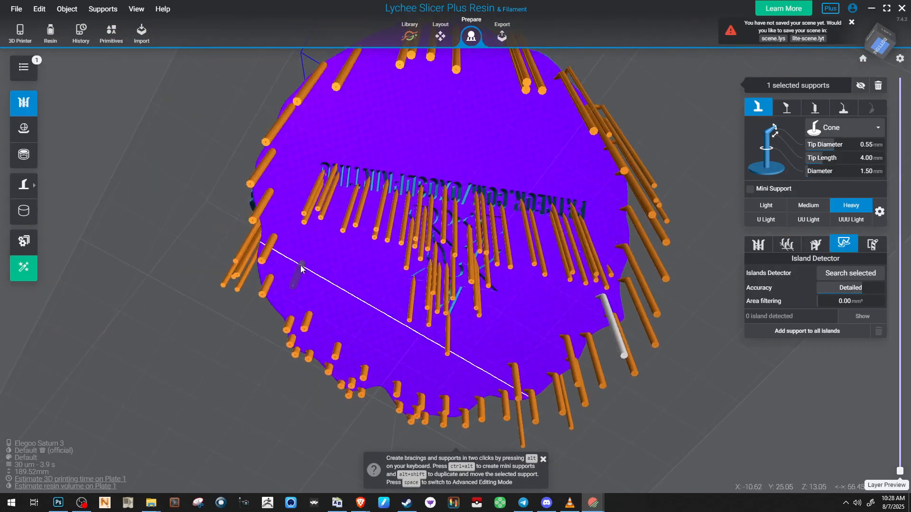
{"action": "right_click_drag", "start_coordinate": [284, 200], "coordinate": [613, 277]}
Save the scene as LYS_OXO3D_Figures_Shehulk_Base.lys and export the supported model as STL_OXO3D_Figures_Shehulk_Base.stl
{"action": "scroll", "coordinate": [483, 296], "scroll_direction": "down", "scroll_amount": 3}
{"action": "key", "text": "ctrl+s"}
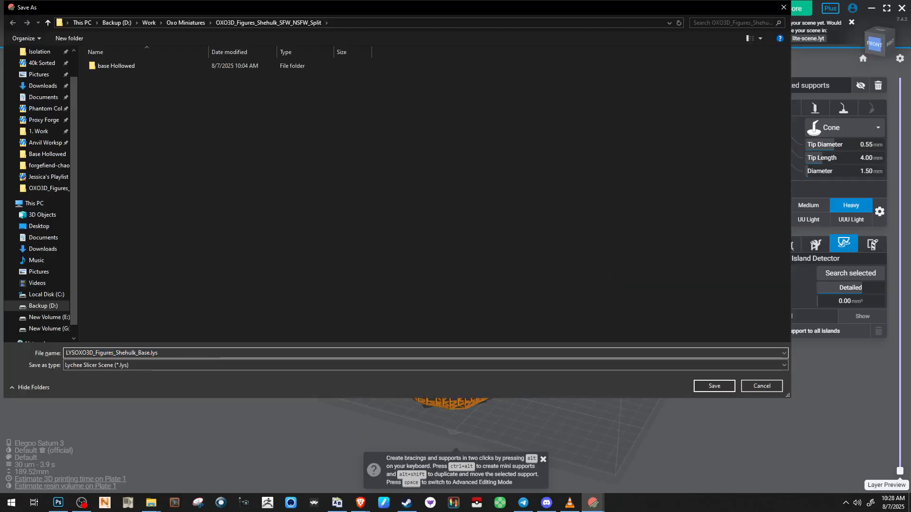
{"action": "key", "text": "Return"}
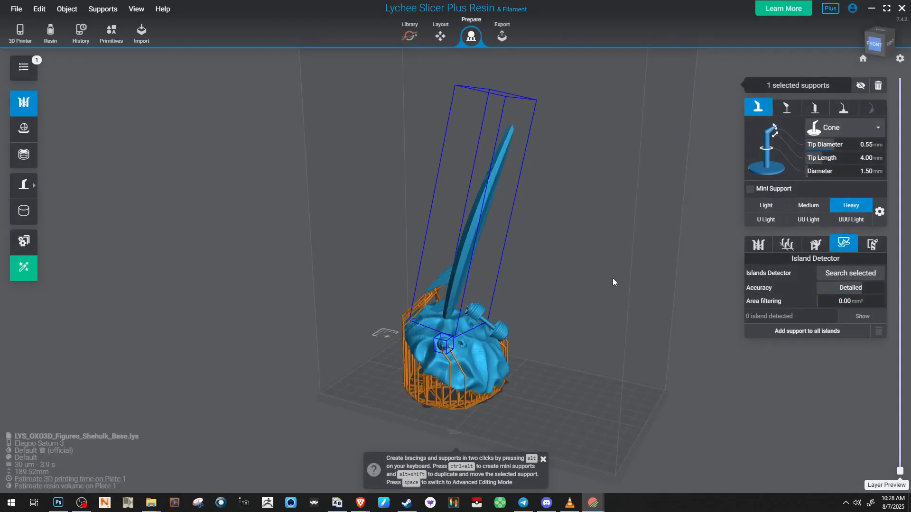
{"action": "key", "text": "ctrl+e"}
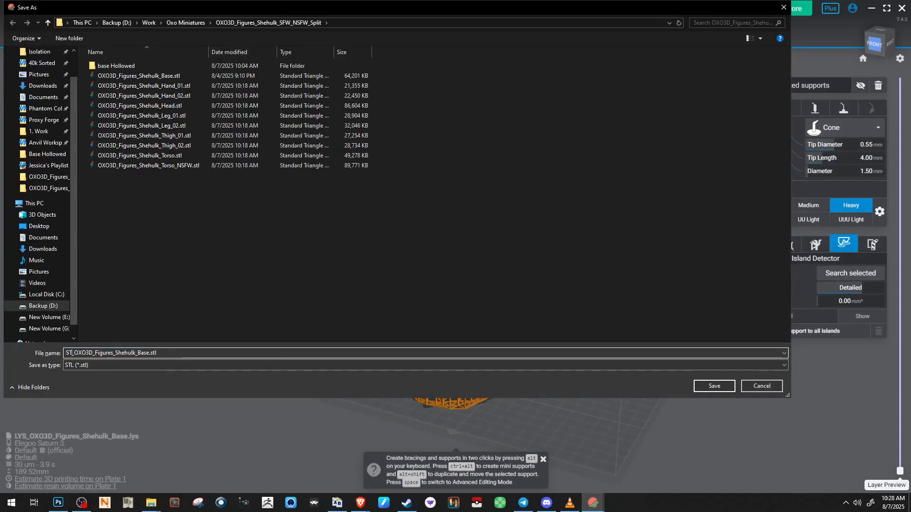
{"action": "key", "text": "Return"}
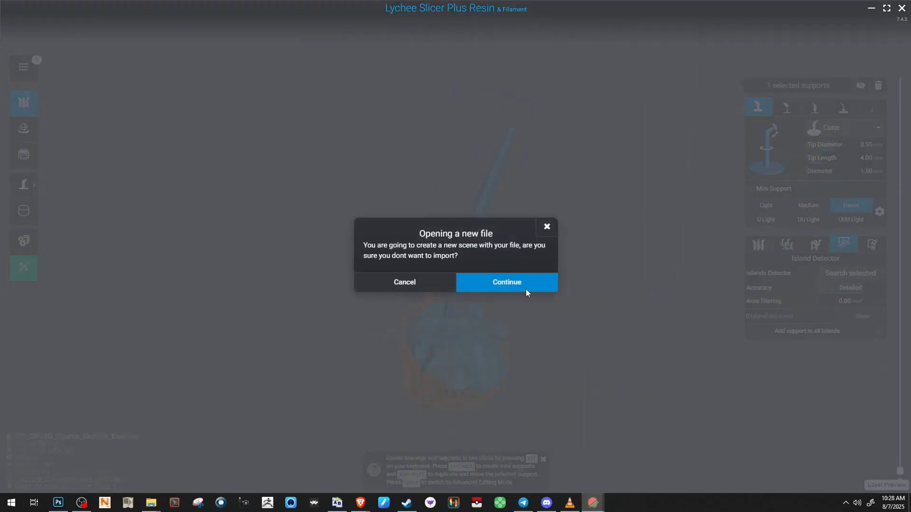
Open OXO3D_Figures_Shehulk_Hand_01.stl in a new scene
{"action": "left_click", "coordinate": [519, 283]}
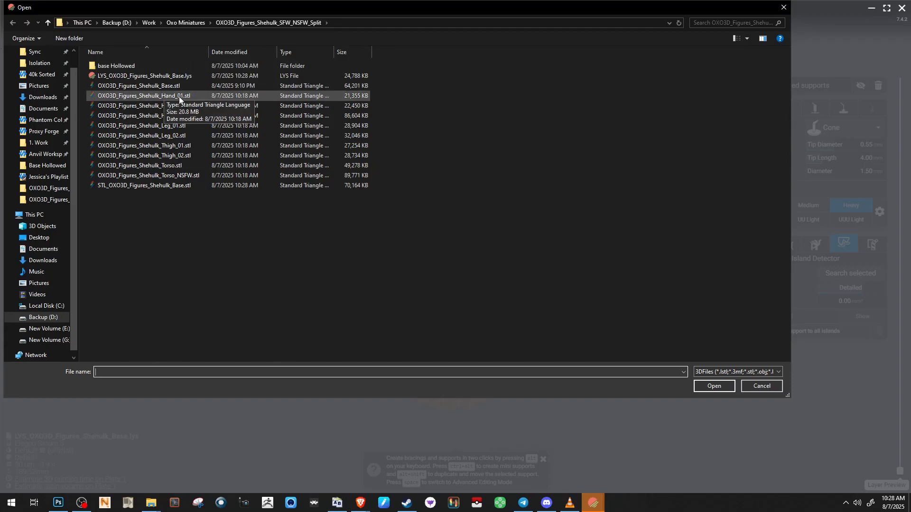
{"action": "double_click", "coordinate": [135, 94]}
{"action": "key", "text": "Return"}
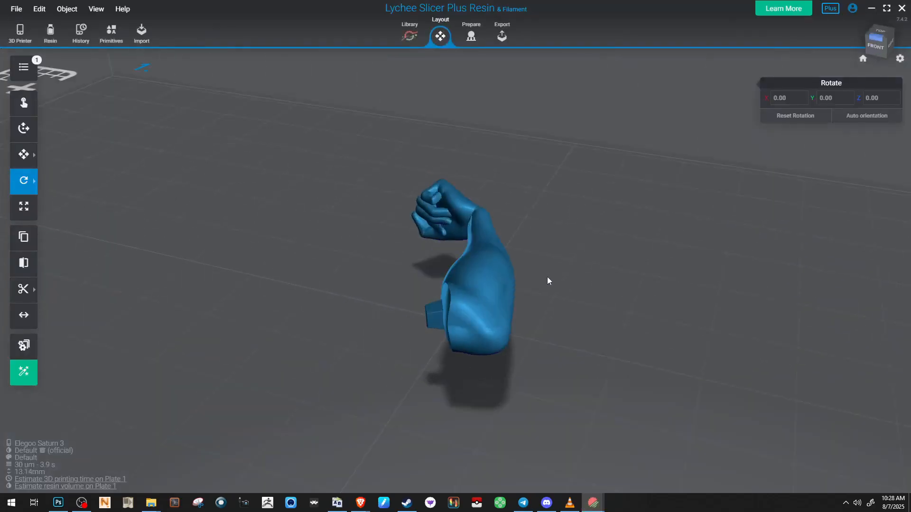
Rotate the arm upright with the fist on top, to X 83.82 and Y 22.03 degrees
{"action": "right_click_drag", "start_coordinate": [547, 277], "coordinate": [556, 285]}
{"action": "left_click", "coordinate": [479, 282]}
{"action": "mouse_move", "coordinate": [501, 195]}
{"action": "right_mouse_down"}
{"action": "mouse_move", "coordinate": [533, 184]}
{"action": "mouse_move", "coordinate": [513, 199]}
{"action": "right_mouse_up"}
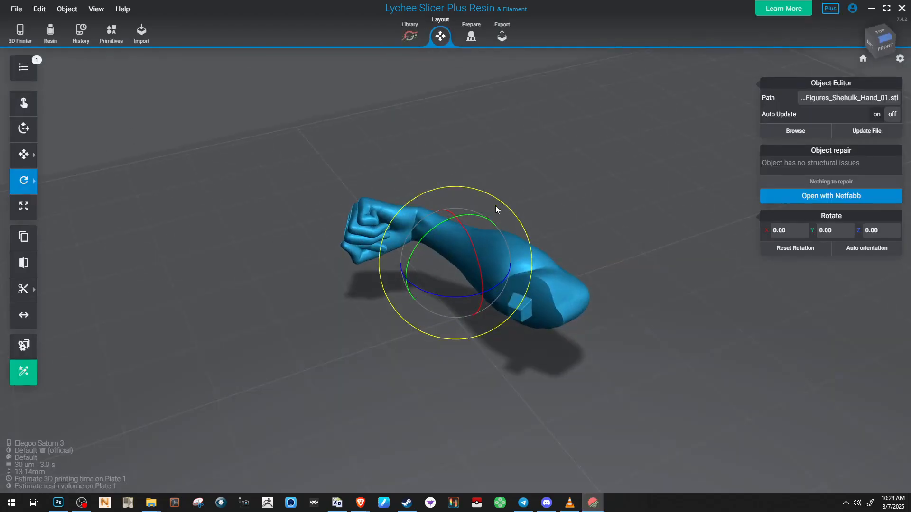
{"action": "left_click_drag", "start_coordinate": [472, 255], "coordinate": [487, 173]}
{"action": "right_click_drag", "start_coordinate": [487, 173], "coordinate": [499, 246]}
{"action": "left_click_drag", "start_coordinate": [468, 321], "coordinate": [471, 313]}
{"action": "right_click_drag", "start_coordinate": [508, 313], "coordinate": [409, 307]}
{"action": "scroll", "coordinate": [557, 315], "scroll_direction": "down", "scroll_amount": 3}
{"action": "right_click_drag", "start_coordinate": [522, 285], "coordinate": [444, 130]}
{"action": "right_click_drag", "start_coordinate": [459, 173], "coordinate": [523, 136]}
{"action": "left_click_drag", "start_coordinate": [344, 274], "coordinate": [488, 207]}
{"action": "scroll", "coordinate": [487, 210], "scroll_direction": "down", "scroll_amount": 2}
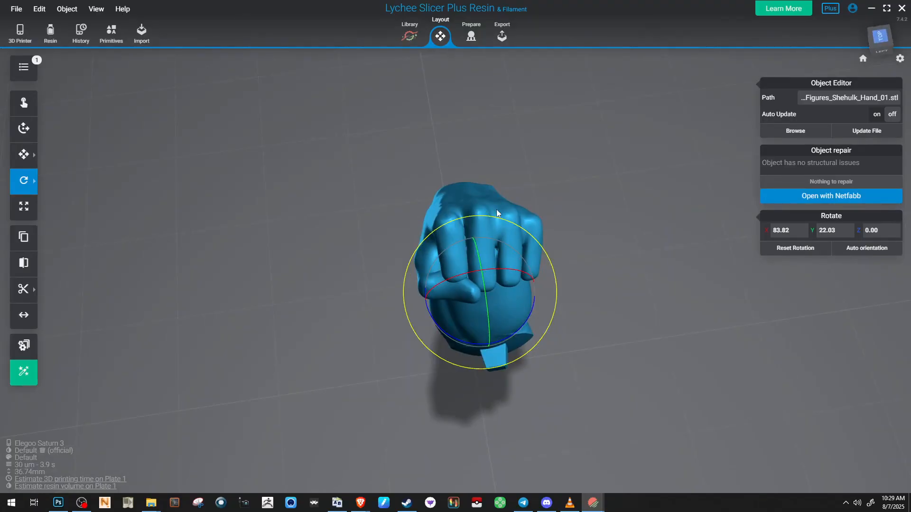
Check the arm's orientation and overhangs, and search the selected arm for islands in support preparation at Detailed accuracy
{"action": "scroll", "coordinate": [496, 210], "scroll_direction": "down", "scroll_amount": 1}
{"action": "left_click_drag", "start_coordinate": [585, 212], "coordinate": [700, 170]}
{"action": "scroll", "coordinate": [514, 358], "scroll_direction": "up", "scroll_amount": 3}
{"action": "scroll", "coordinate": [451, 286], "scroll_direction": "up", "scroll_amount": 2}
{"action": "left_click_drag", "start_coordinate": [515, 357], "coordinate": [454, 435]}
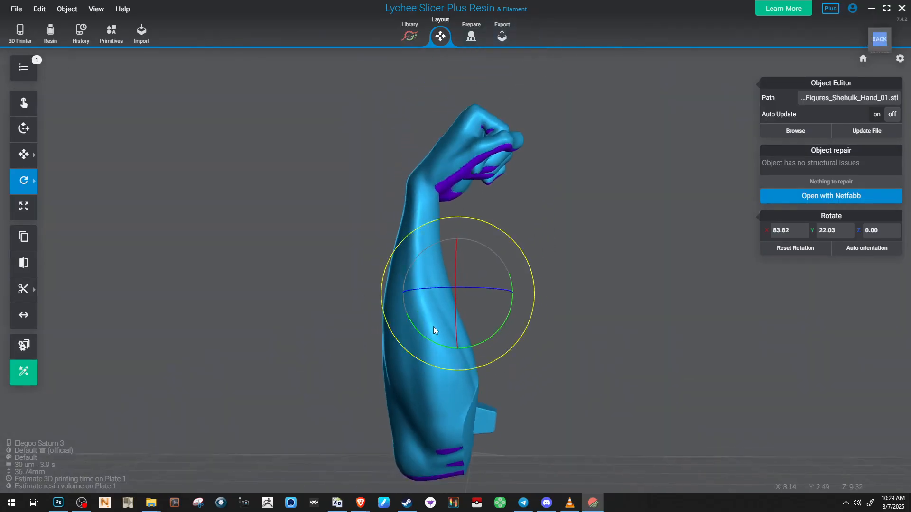
{"action": "left_click_drag", "start_coordinate": [454, 324], "coordinate": [426, 61]}
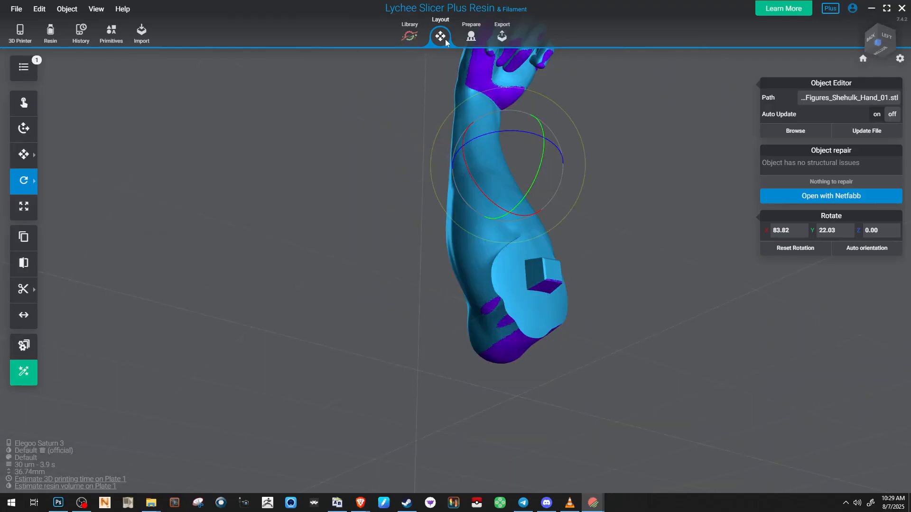
{"action": "left_click", "coordinate": [472, 36]}
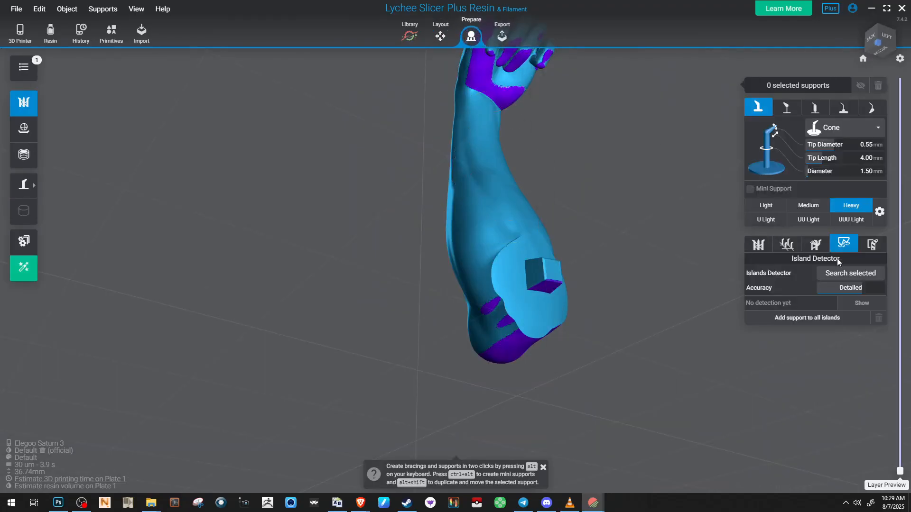
{"action": "left_click", "coordinate": [840, 274]}
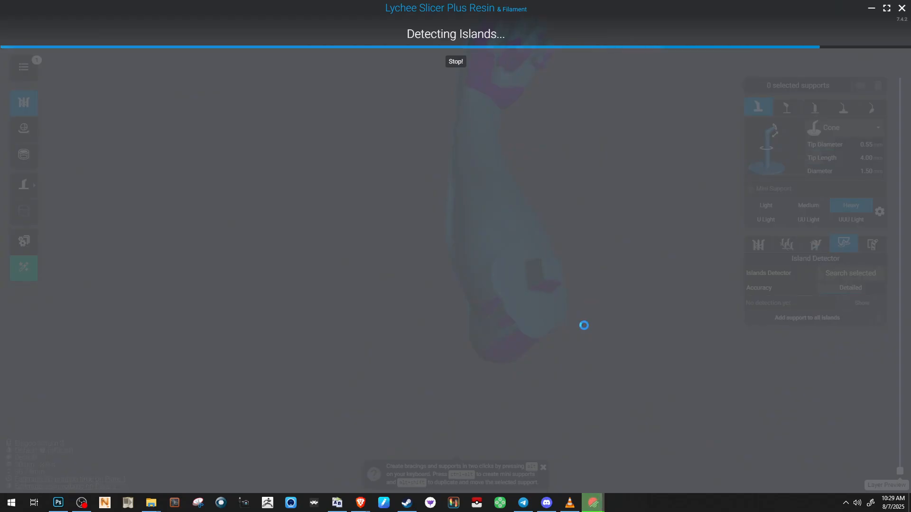
Place a heavy support on the lowest overhang at the bottom end of the arm
{"action": "right_click_drag", "start_coordinate": [577, 331], "coordinate": [342, 431]}
{"action": "left_click", "coordinate": [617, 352]}
{"action": "left_click", "coordinate": [529, 363]}
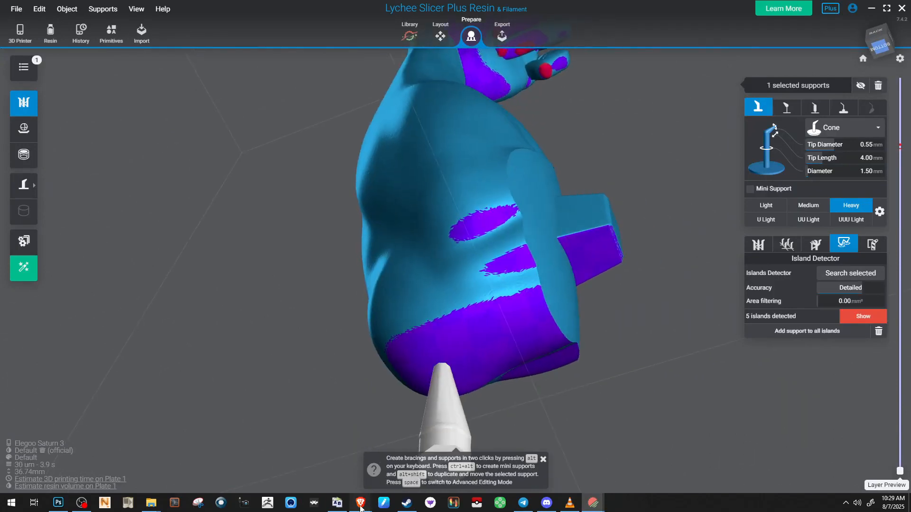
Switch to the YouTube chiptune page in the browser and return to the Lychee Slicer window containing the arm
{"action": "mouse_move", "coordinate": [360, 507]}
{"action": "left_click", "coordinate": [408, 454]}
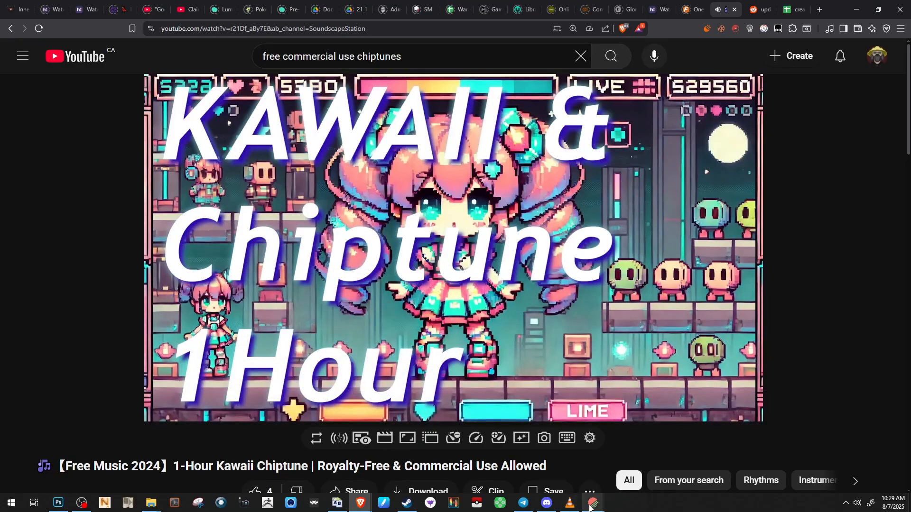
{"action": "mouse_move", "coordinate": [591, 506]}
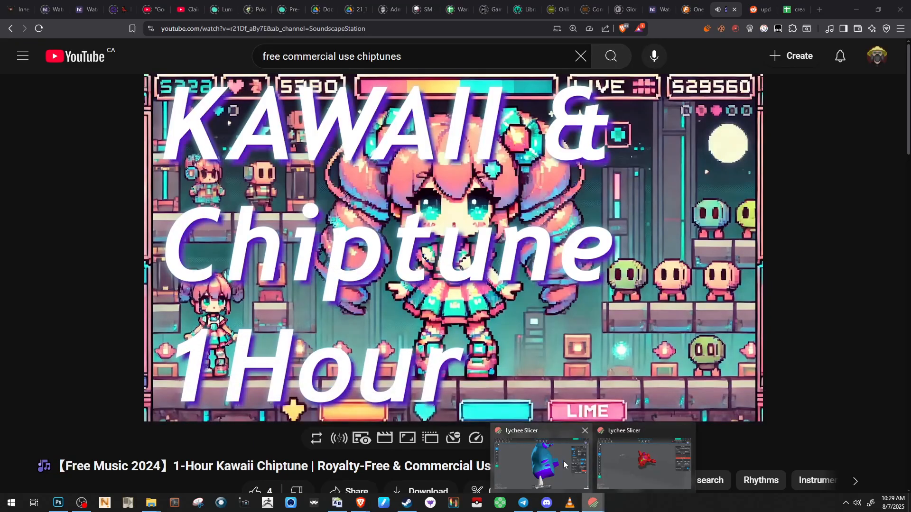
{"action": "left_click", "coordinate": [560, 461]}
Add more heavy supports across the purple overhang around the bottom end of the arm
{"action": "right_click_drag", "start_coordinate": [517, 417], "coordinate": [506, 377]}
{"action": "left_click", "coordinate": [484, 334]}
{"action": "left_click", "coordinate": [505, 377]}
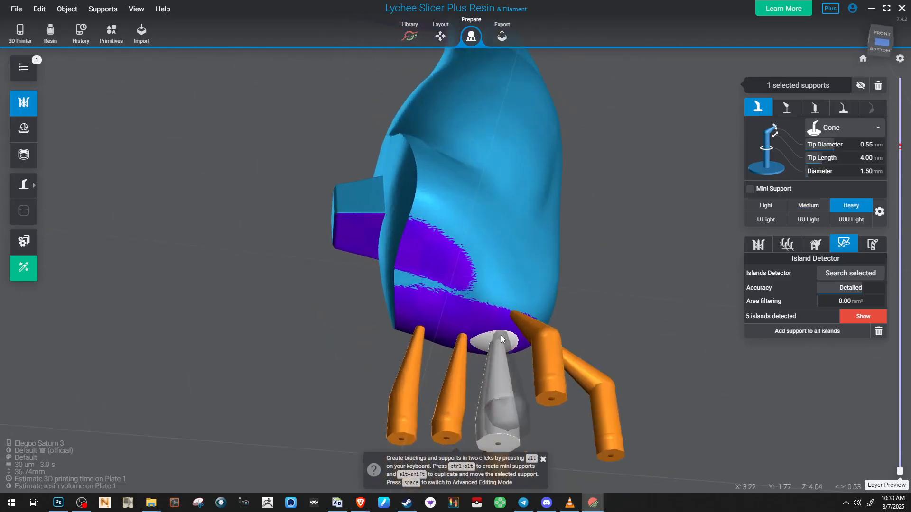
Adjust the selected heavy support's contact point at the lowest part of the arm
{"action": "scroll", "coordinate": [527, 347], "scroll_direction": "up", "scroll_amount": 6}
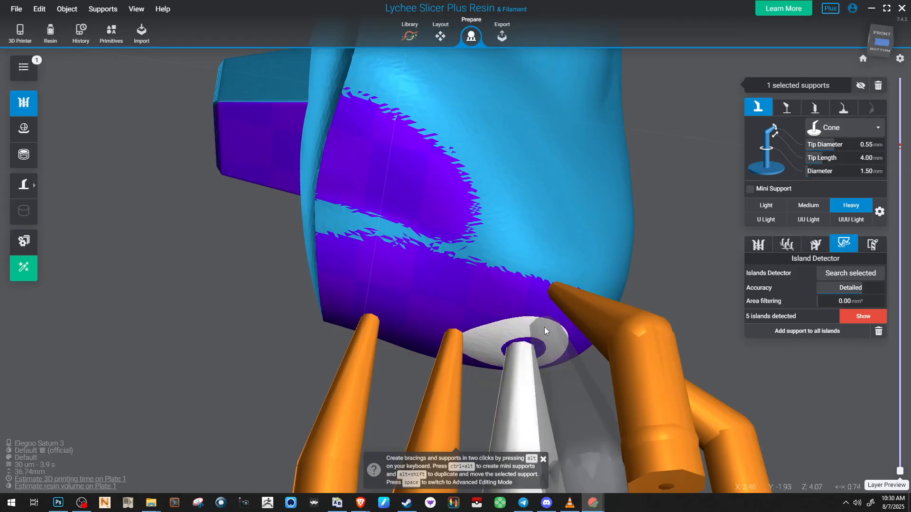
{"action": "left_click_drag", "start_coordinate": [545, 347], "coordinate": [529, 321]}
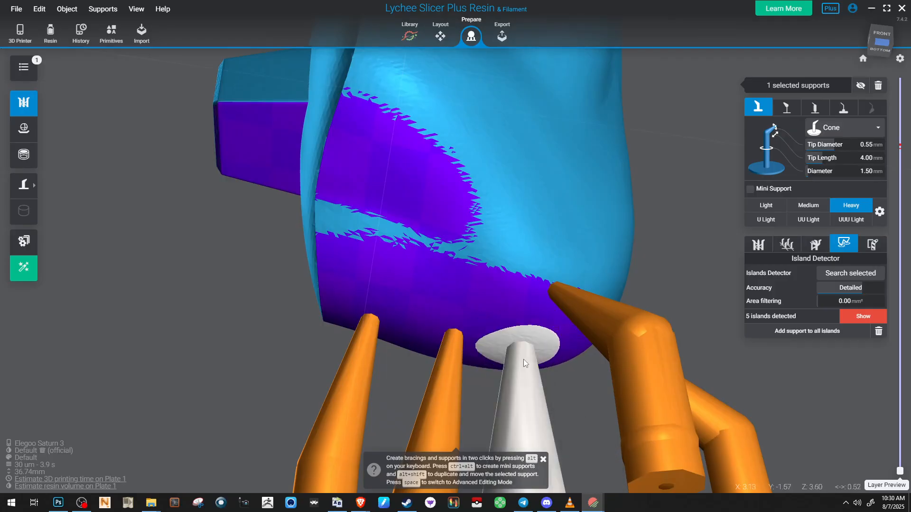
{"action": "scroll", "coordinate": [523, 360], "scroll_direction": "down", "scroll_amount": 1}
{"action": "scroll", "coordinate": [517, 353], "scroll_direction": "down", "scroll_amount": 1}
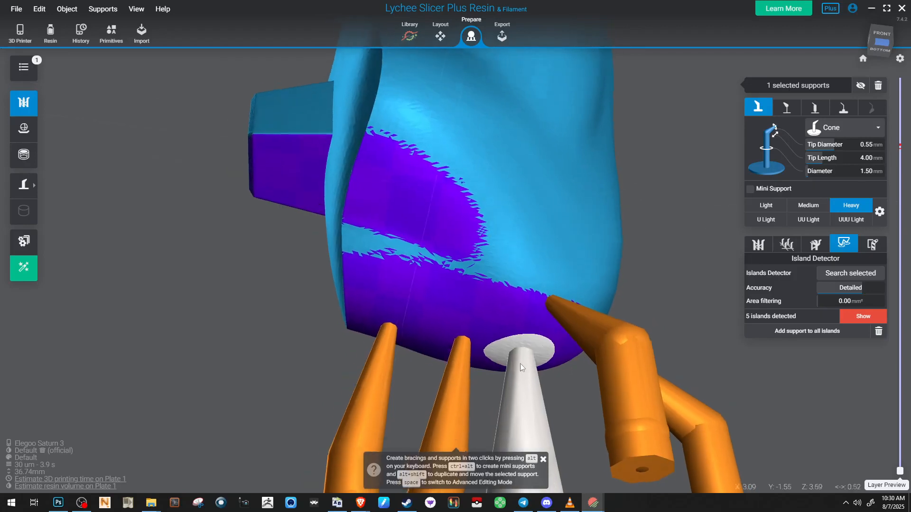
{"action": "scroll", "coordinate": [522, 368], "scroll_direction": "down", "scroll_amount": 2}
Add two heavy supports under the lower edge of the arm's square connector peg
{"action": "right_click_drag", "start_coordinate": [521, 368], "coordinate": [541, 290]}
{"action": "scroll", "coordinate": [511, 360], "scroll_direction": "down", "scroll_amount": 2}
{"action": "scroll", "coordinate": [474, 325], "scroll_direction": "up", "scroll_amount": 3}
{"action": "right_click_drag", "start_coordinate": [493, 330], "coordinate": [477, 356]}
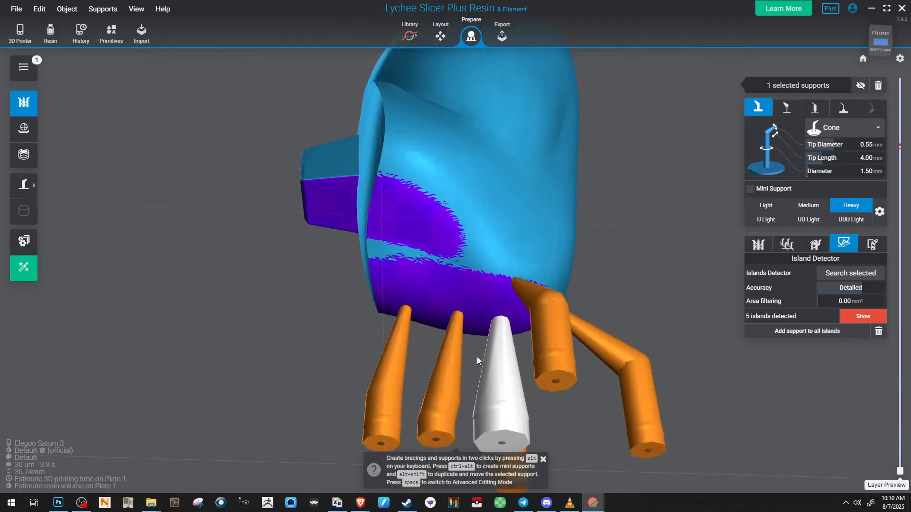
{"action": "right_click_drag", "start_coordinate": [308, 244], "coordinate": [357, 201]}
{"action": "left_click", "coordinate": [409, 199]}
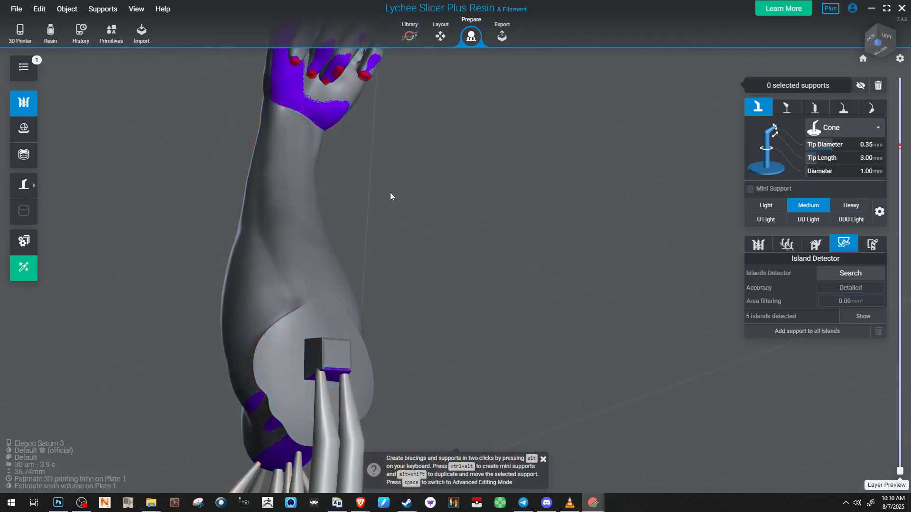
Place a light support with a 0.20 mm tip under one of the curled fingertips of the fist
{"action": "middle_click_drag", "start_coordinate": [442, 176], "coordinate": [472, 204]}
{"action": "scroll", "coordinate": [422, 162], "scroll_direction": "up", "scroll_amount": 2}
{"action": "key", "text": "1"}
{"action": "middle_click_drag", "start_coordinate": [450, 164], "coordinate": [509, 269]}
{"action": "mouse_move", "coordinate": [509, 272]}
{"action": "right_mouse_down"}
{"action": "mouse_move", "coordinate": [440, 187]}
{"action": "mouse_move", "coordinate": [392, 246]}
{"action": "mouse_move", "coordinate": [305, 261]}
{"action": "mouse_move", "coordinate": [449, 275]}
{"action": "mouse_move", "coordinate": [468, 209]}
{"action": "mouse_move", "coordinate": [371, 263]}
{"action": "mouse_move", "coordinate": [378, 276]}
{"action": "right_mouse_up"}
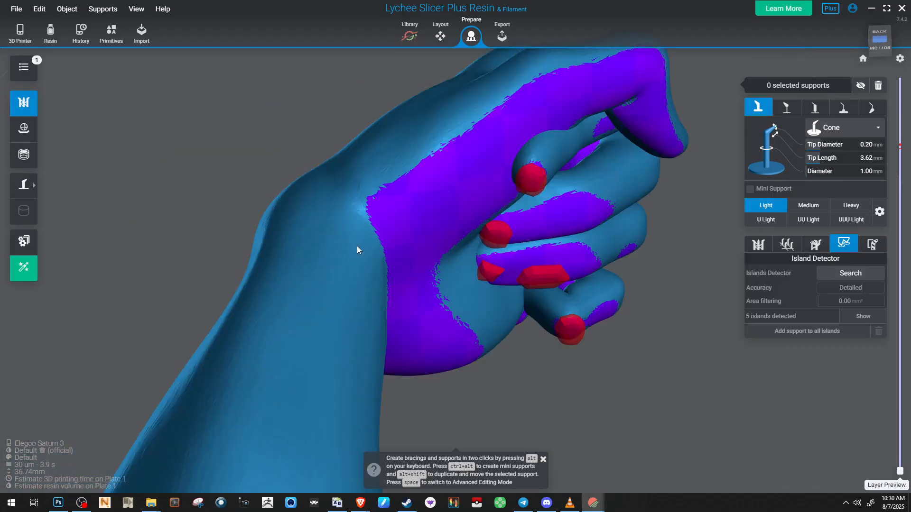
{"action": "right_click_drag", "start_coordinate": [357, 246], "coordinate": [478, 236]}
{"action": "left_click", "coordinate": [465, 258]}
{"action": "left_click", "coordinate": [466, 258]}
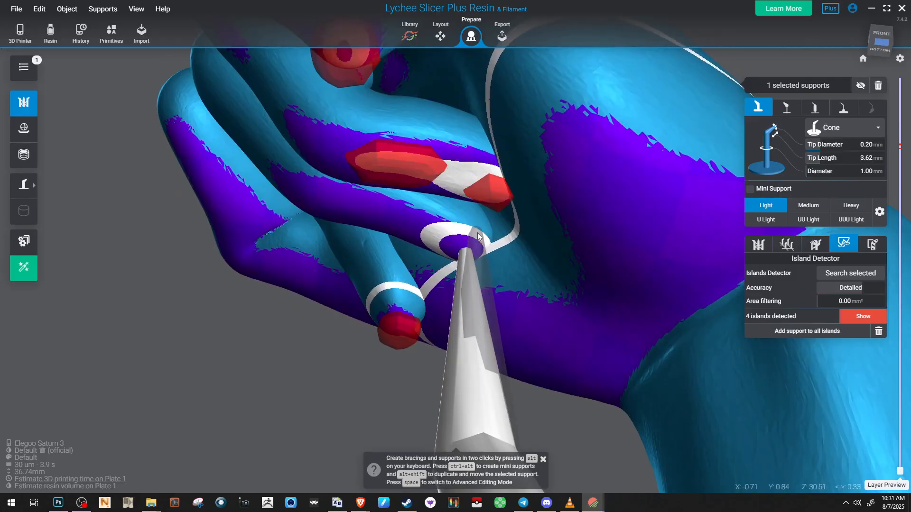
Add more light supports to the red islands under the other curled fingers
{"action": "left_click", "coordinate": [491, 195]}
{"action": "left_click", "coordinate": [399, 162]}
{"action": "right_click_drag", "start_coordinate": [398, 162], "coordinate": [562, 215]}
{"action": "left_click", "coordinate": [418, 173]}
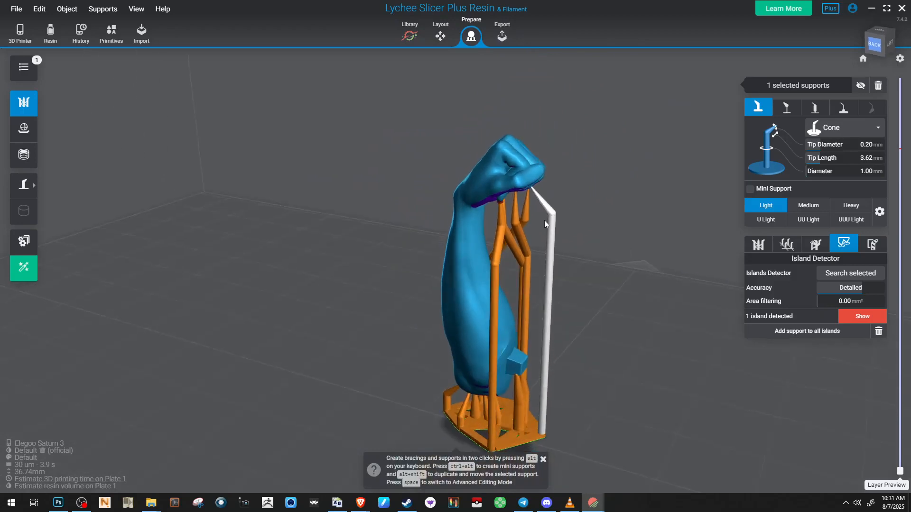
{"action": "scroll", "coordinate": [550, 221], "scroll_direction": "up", "scroll_amount": 5}
{"action": "right_click_drag", "start_coordinate": [549, 220], "coordinate": [420, 165]}
{"action": "scroll", "coordinate": [374, 169], "scroll_direction": "up", "scroll_amount": 2}
{"action": "left_click", "coordinate": [366, 150]}
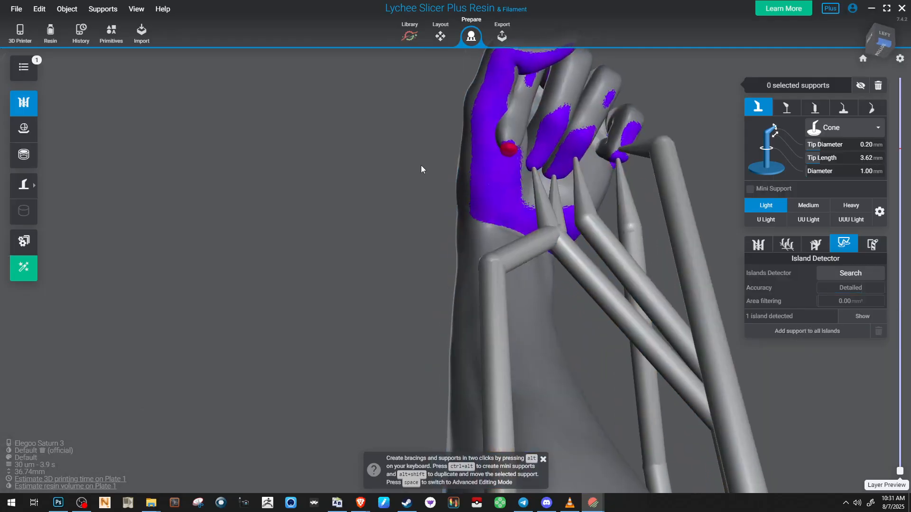
Add a medium support to the last red fingertip island on the hand
{"action": "key", "text": "2"}
{"action": "right_click_drag", "start_coordinate": [512, 143], "coordinate": [510, 173]}
{"action": "left_click", "coordinate": [510, 173]}
{"action": "key", "text": "1"}
Select the arm's supports together and add bracing between them with the Default Bracing preset
{"action": "scroll", "coordinate": [599, 180], "scroll_direction": "down", "scroll_amount": 3}
{"action": "right_click_drag", "start_coordinate": [599, 180], "coordinate": [619, 213]}
{"action": "scroll", "coordinate": [611, 233], "scroll_direction": "up", "scroll_amount": 3}
{"action": "scroll", "coordinate": [710, 206], "scroll_direction": "down", "scroll_amount": 6}
{"action": "left_click_drag", "start_coordinate": [620, 213], "coordinate": [177, 489]}
{"action": "right_click_drag", "start_coordinate": [177, 489], "coordinate": [515, 431]}
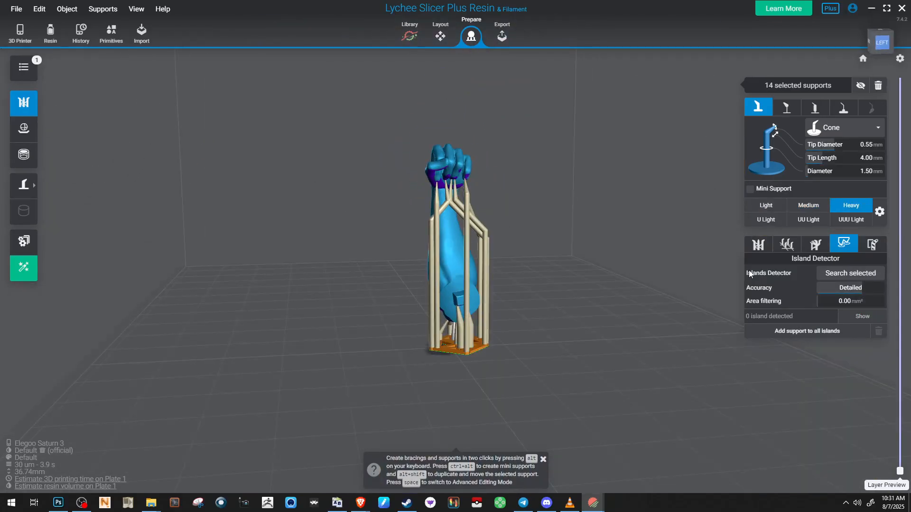
{"action": "left_click", "coordinate": [785, 245]}
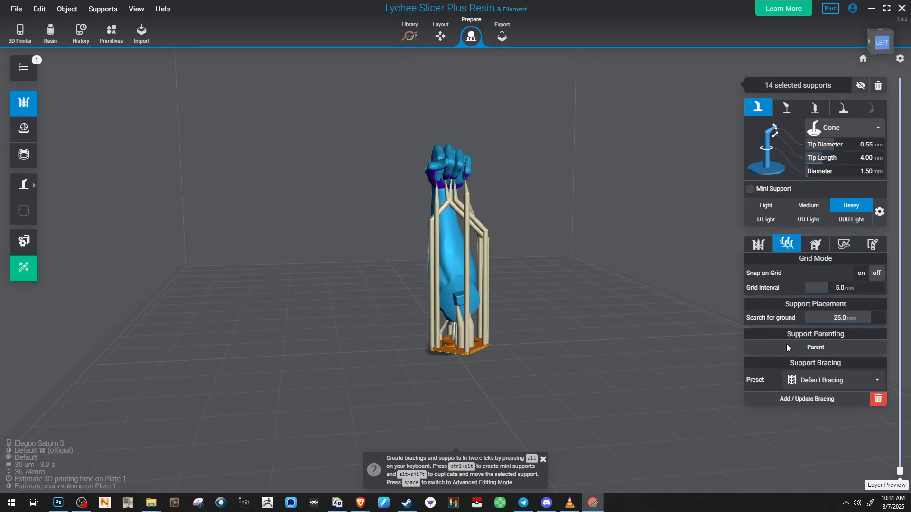
{"action": "left_click", "coordinate": [807, 400]}
Deselect the supports and save the scene as LYS_OXO3D_Figures_Shehulk_Hand_01.lys
{"action": "right_click_drag", "start_coordinate": [328, 308], "coordinate": [596, 291]}
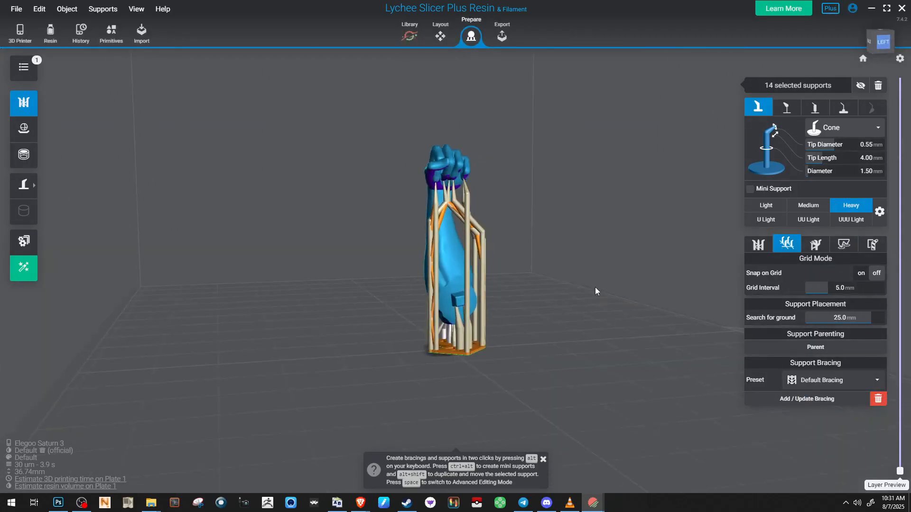
{"action": "left_click", "coordinate": [595, 288]}
{"action": "key", "text": "ctrl+s"}
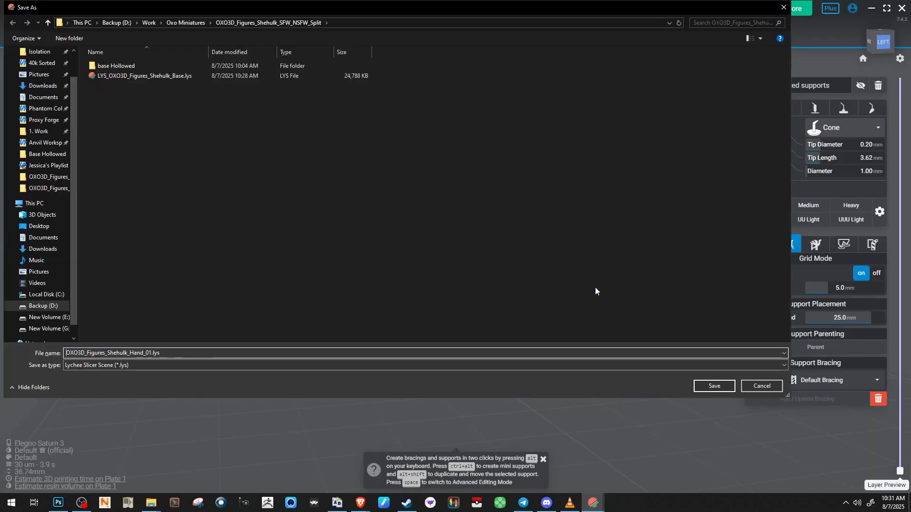
{"action": "key", "text": "Return"}
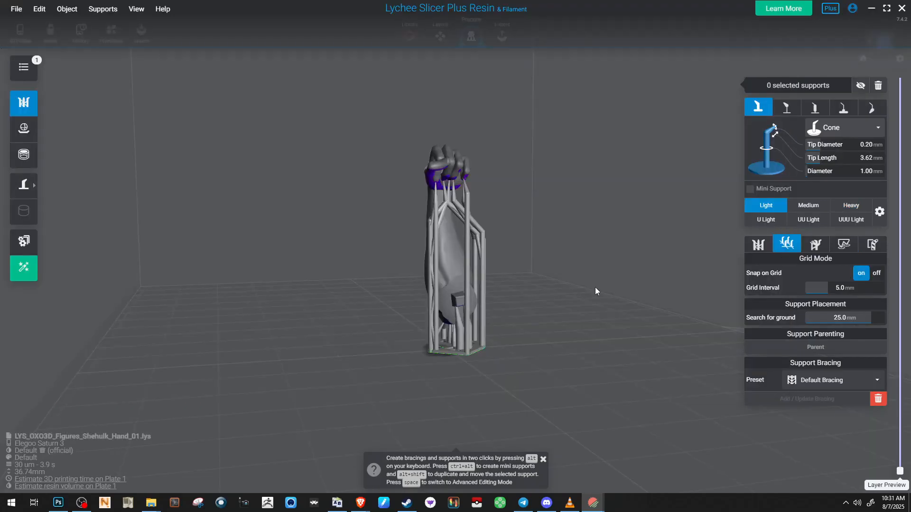
Export the supported arm as STL_OXO3D_Figures_Shehulk_Hand_01.stl
{"action": "key", "text": "ctrl+e"}
{"action": "key", "text": "Home"}
{"action": "key", "text": "Delete"}
{"action": "key", "text": "Delete"}
{"action": "key", "text": "Delete"}
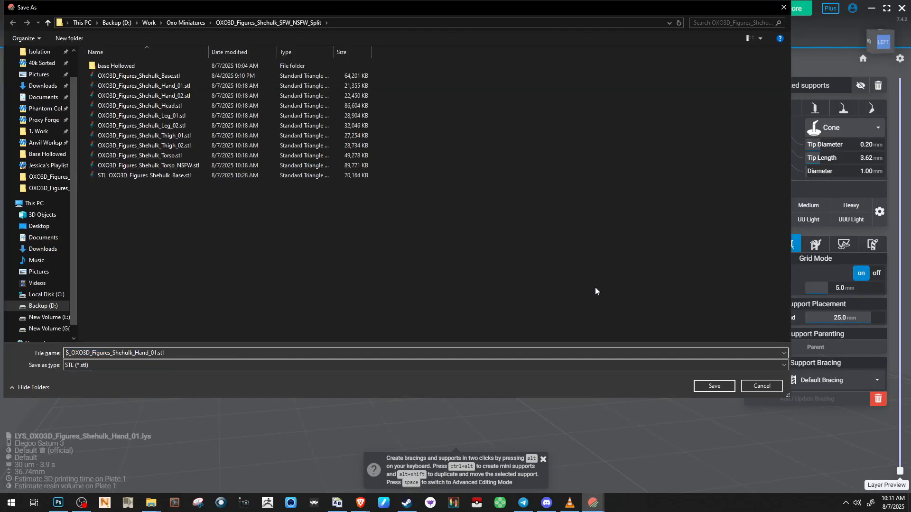
{"action": "type", "text": "STL"}
{"action": "key", "text": "Return"}
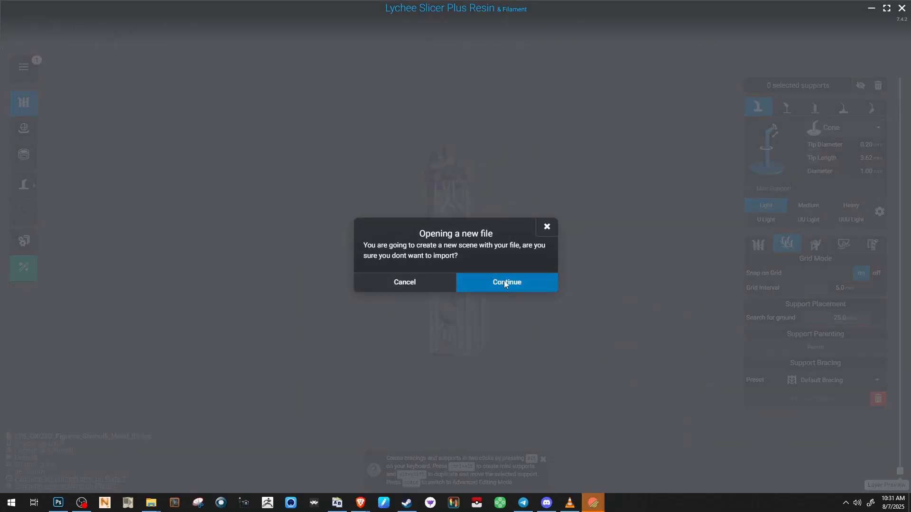
Delete the original OXO3D_Figures_Shehulk_Hand_01.stl and open OXO3D_Figures_Shehulk_Hand_02.stl as a new scene
{"action": "left_click", "coordinate": [505, 283]}
{"action": "left_click", "coordinate": [193, 103]}
{"action": "key", "text": "End"}
{"action": "left_click", "coordinate": [189, 106]}
{"action": "key", "text": "Delete"}
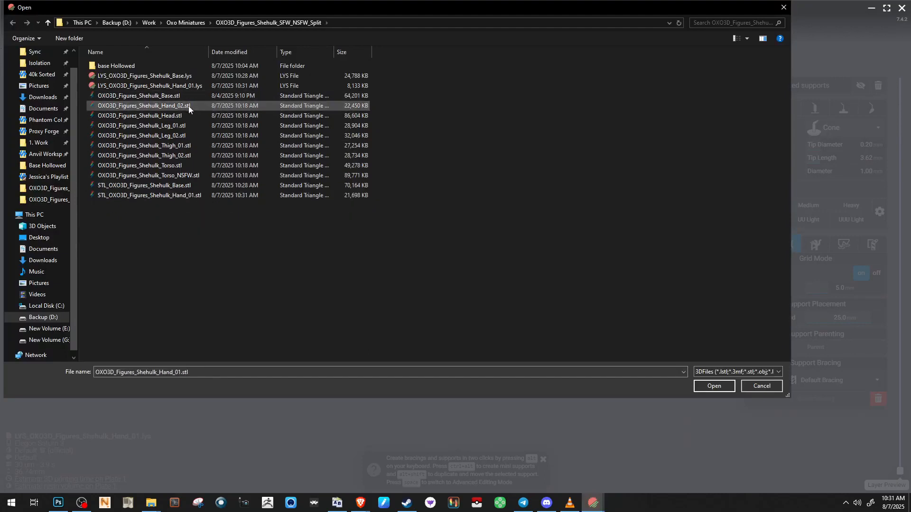
{"action": "double_click", "coordinate": [189, 106]}
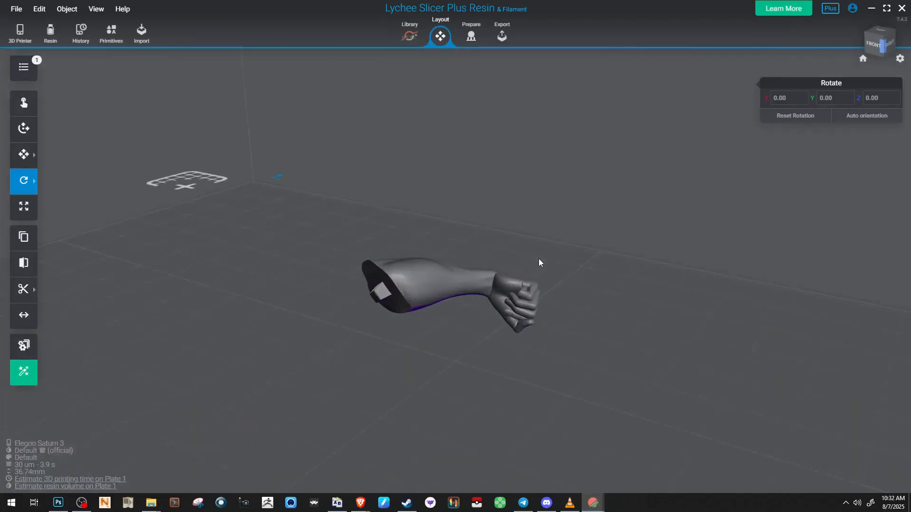
Rotate the second arm upright with the fist on top, to about X 111.89, Y -35.12, Z -14.84
{"action": "right_click_drag", "start_coordinate": [585, 320], "coordinate": [541, 315]}
{"action": "left_click", "coordinate": [457, 293]}
{"action": "left_click_drag", "start_coordinate": [466, 308], "coordinate": [491, 369]}
{"action": "left_click_drag", "start_coordinate": [428, 211], "coordinate": [462, 246]}
{"action": "right_click_drag", "start_coordinate": [444, 226], "coordinate": [291, 152]}
{"action": "right_click_drag", "start_coordinate": [451, 130], "coordinate": [280, 69]}
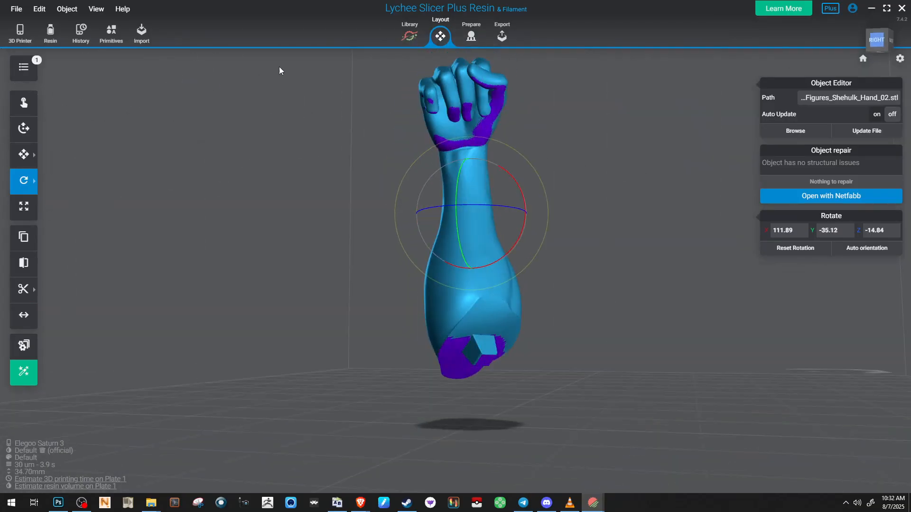
Switch to support preparation and run the Island Detector on the selected arm with Detailed accuracy
{"action": "left_click", "coordinate": [471, 37]}
{"action": "left_click", "coordinate": [844, 244]}
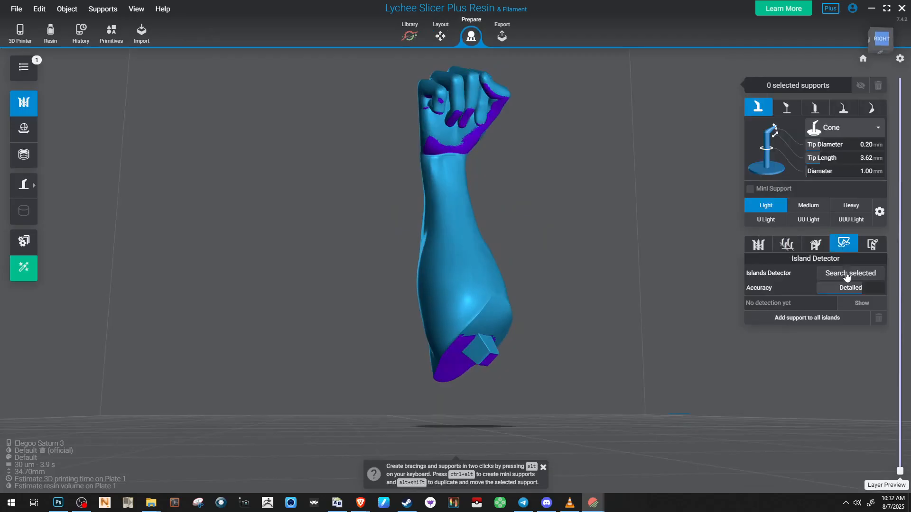
{"action": "left_click", "coordinate": [846, 275]}
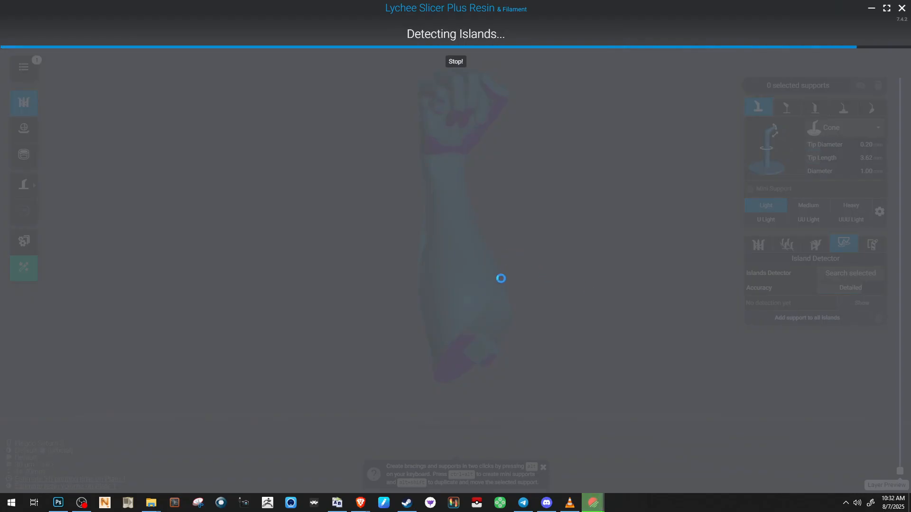
{"action": "right_click_drag", "start_coordinate": [529, 244], "coordinate": [525, 124]}
{"action": "scroll", "coordinate": [550, 319], "scroll_direction": "up", "scroll_amount": 3}
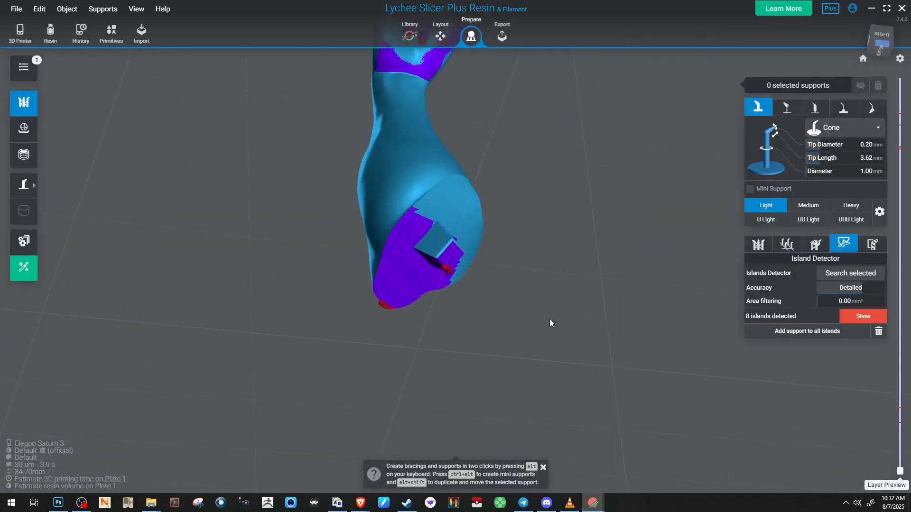
Place a heavy support with a 0.55 mm tip at the lowest area of the arm's cut end
{"action": "left_click", "coordinate": [550, 319]}
{"action": "key", "text": "3"}
{"action": "scroll", "coordinate": [409, 279], "scroll_direction": "up", "scroll_amount": 4}
{"action": "right_click_drag", "start_coordinate": [241, 212], "coordinate": [265, 217]}
{"action": "scroll", "coordinate": [401, 312], "scroll_direction": "up", "scroll_amount": 6}
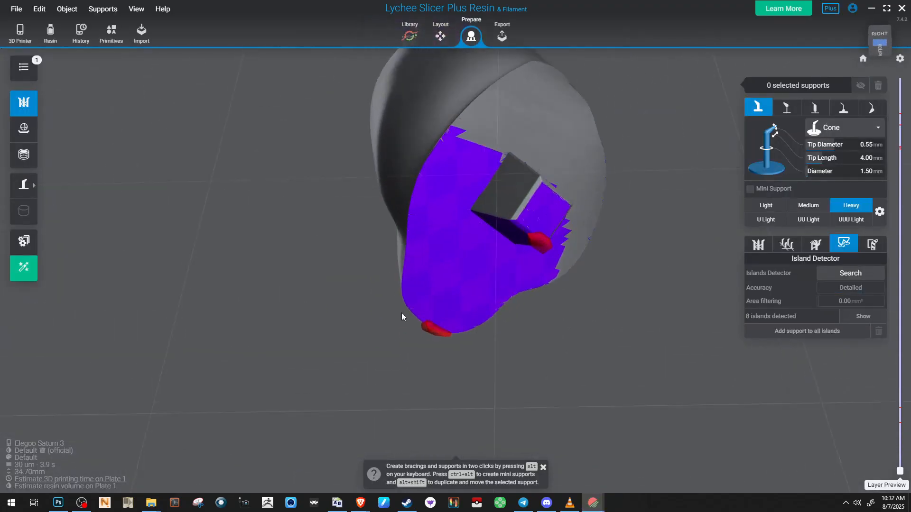
{"action": "left_click", "coordinate": [469, 352]}
{"action": "left_click", "coordinate": [444, 344]}
Add light supports beside the heavy one along the lowest edge of the arm's cut face
{"action": "right_click_drag", "start_coordinate": [445, 344], "coordinate": [394, 353]}
{"action": "scroll", "coordinate": [418, 350], "scroll_direction": "down", "scroll_amount": 2}
{"action": "left_click", "coordinate": [516, 396]}
{"action": "key", "text": "1"}
{"action": "scroll", "coordinate": [441, 331], "scroll_direction": "up", "scroll_amount": 3}
{"action": "scroll", "coordinate": [441, 332], "scroll_direction": "up", "scroll_amount": 2}
{"action": "left_click", "coordinate": [470, 343]}
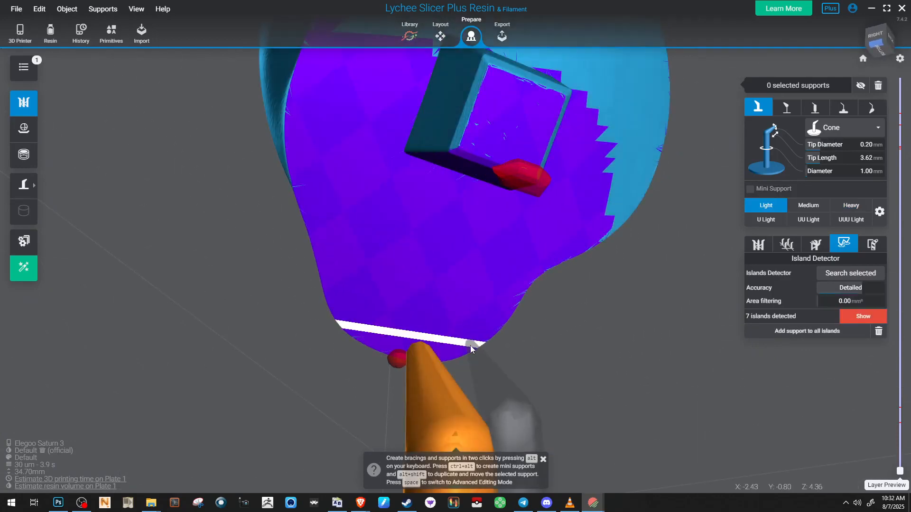
{"action": "left_click", "coordinate": [471, 344]}
{"action": "left_click", "coordinate": [397, 351]}
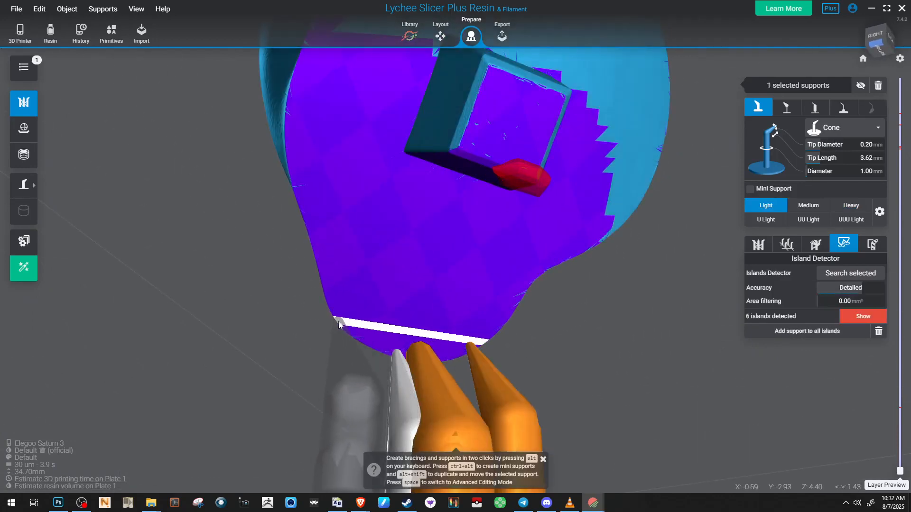
{"action": "left_click", "coordinate": [341, 326]}
Add two more light supports slightly higher on the purple cut face
{"action": "scroll", "coordinate": [342, 318], "scroll_direction": "down", "scroll_amount": 3}
{"action": "right_click_drag", "start_coordinate": [341, 317], "coordinate": [335, 318]}
{"action": "left_click", "coordinate": [395, 313]}
{"action": "left_click", "coordinate": [441, 315]}
Add heavy supports higher up along the side rim of the arm's cut face
{"action": "scroll", "coordinate": [392, 287], "scroll_direction": "down", "scroll_amount": 2}
{"action": "left_click", "coordinate": [373, 281]}
{"action": "key", "text": "3"}
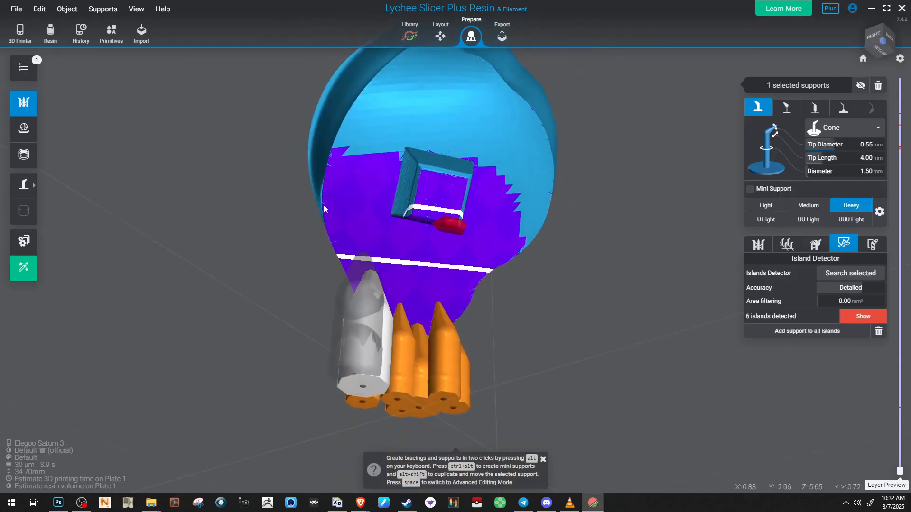
{"action": "left_click", "coordinate": [389, 106]}
{"action": "right_click_drag", "start_coordinate": [389, 107], "coordinate": [266, 140]}
Add medium supports with a 0.35 mm tip to the lower corners of the square connector peg
{"action": "left_click", "coordinate": [550, 288]}
{"action": "right_click_drag", "start_coordinate": [550, 289], "coordinate": [461, 260]}
{"action": "scroll", "coordinate": [298, 211], "scroll_direction": "up", "scroll_amount": 5}
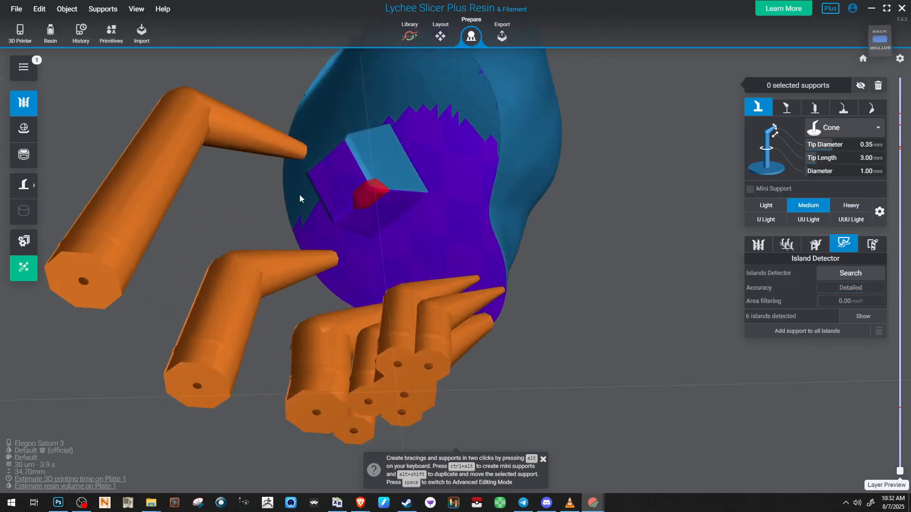
{"action": "left_click", "coordinate": [292, 189]}
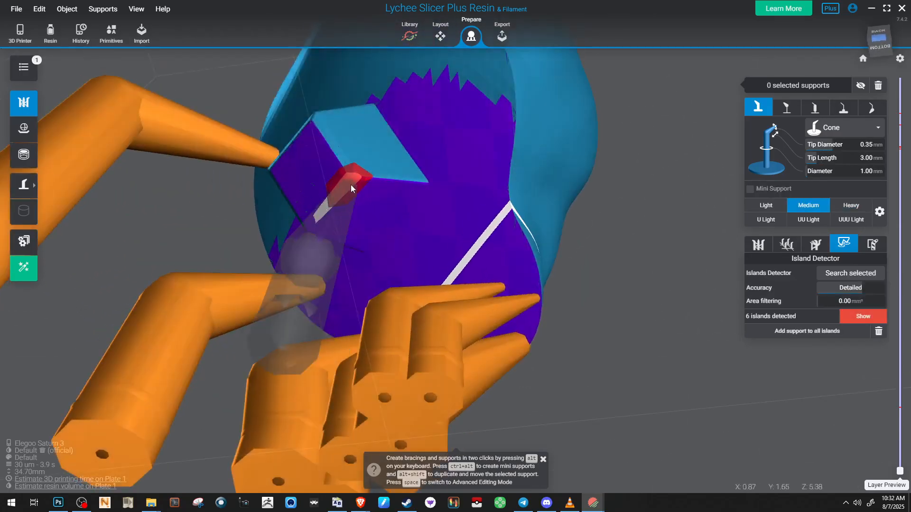
{"action": "left_click", "coordinate": [352, 185]}
{"action": "right_click_drag", "start_coordinate": [356, 184], "coordinate": [301, 326]}
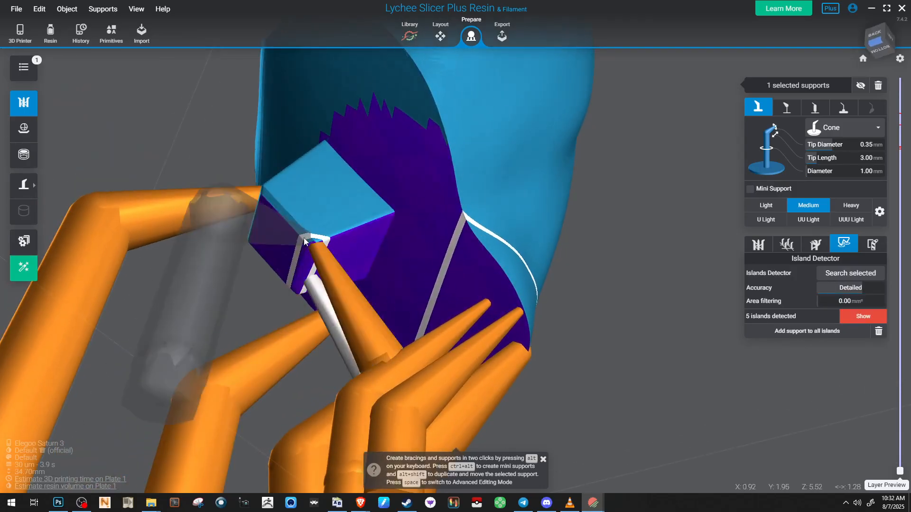
{"action": "scroll", "coordinate": [297, 247], "scroll_direction": "down", "scroll_amount": 5}
{"action": "right_click_drag", "start_coordinate": [285, 268], "coordinate": [542, 255]}
{"action": "left_click", "coordinate": [561, 236]}
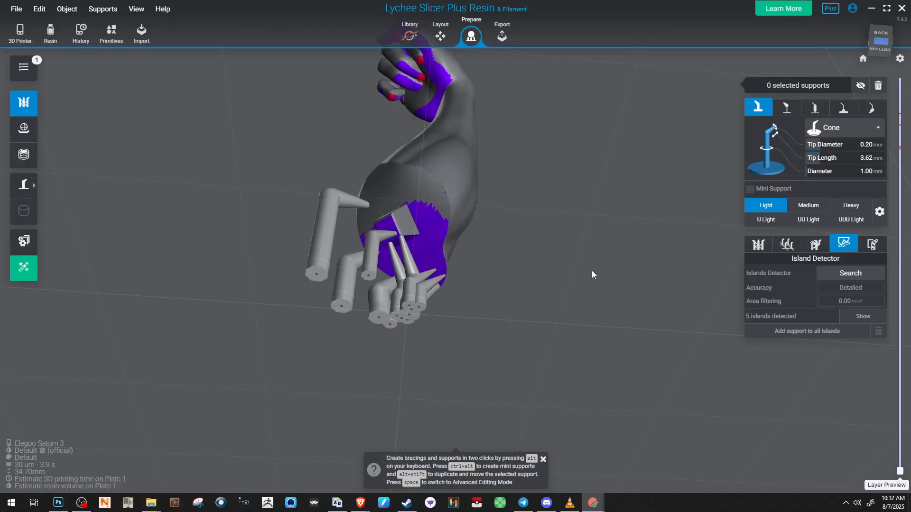
Adjust the heavy support's contact point at the arm's lower edge in Advanced Editing Mode
{"action": "left_click_drag", "start_coordinate": [507, 201], "coordinate": [494, 314]}
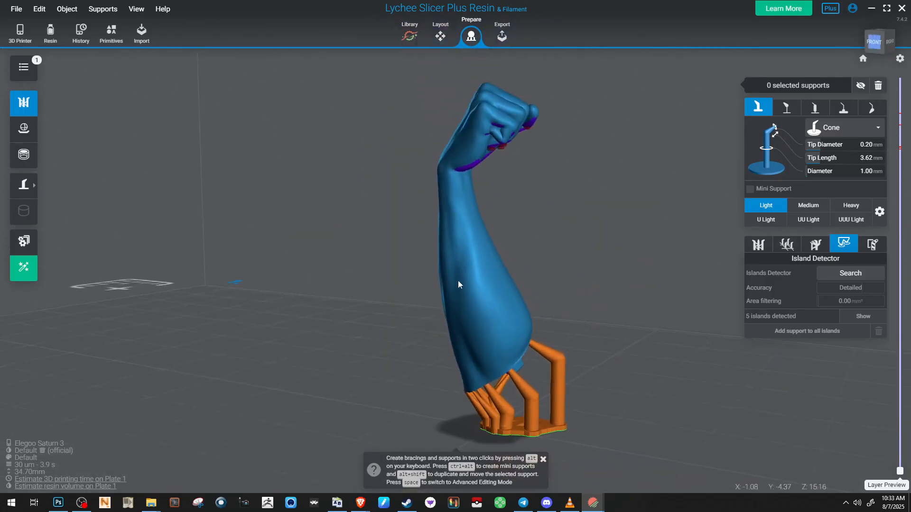
{"action": "left_click_drag", "start_coordinate": [430, 263], "coordinate": [561, 272]}
{"action": "scroll", "coordinate": [506, 286], "scroll_direction": "up", "scroll_amount": 4}
{"action": "left_click_drag", "start_coordinate": [505, 286], "coordinate": [452, 295]}
{"action": "left_click", "coordinate": [451, 295]}
{"action": "key", "text": "space"}
{"action": "scroll", "coordinate": [503, 284], "scroll_direction": "up", "scroll_amount": 2}
{"action": "left_click", "coordinate": [517, 269]}
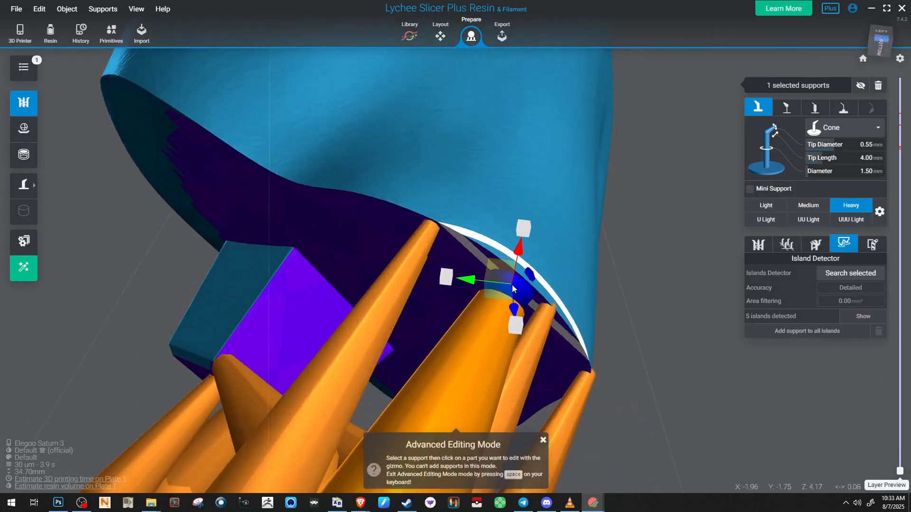
{"action": "key", "text": "space"}
{"action": "left_click", "coordinate": [580, 305]}
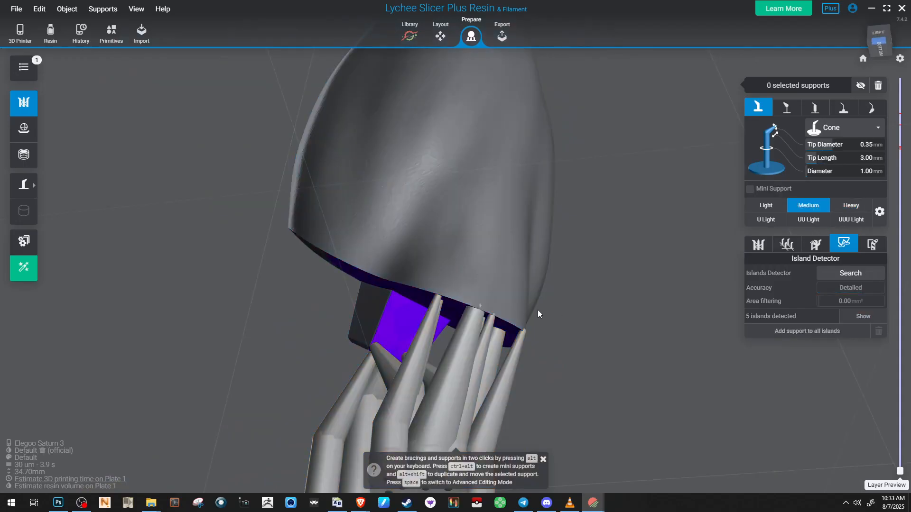
Add light supports on the arm's outer surface just above its lowest edge
{"action": "left_click", "coordinate": [503, 292]}
{"action": "left_click", "coordinate": [510, 292]}
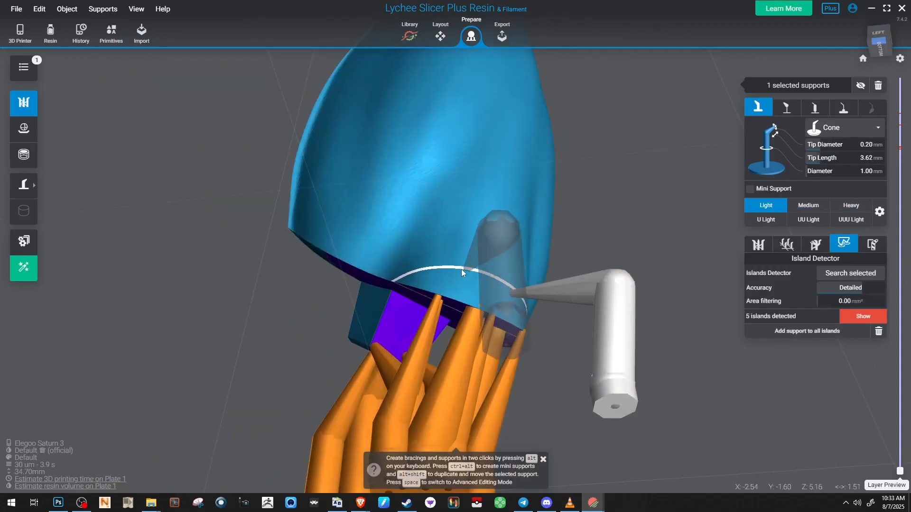
{"action": "right_click_drag", "start_coordinate": [509, 289], "coordinate": [554, 262]}
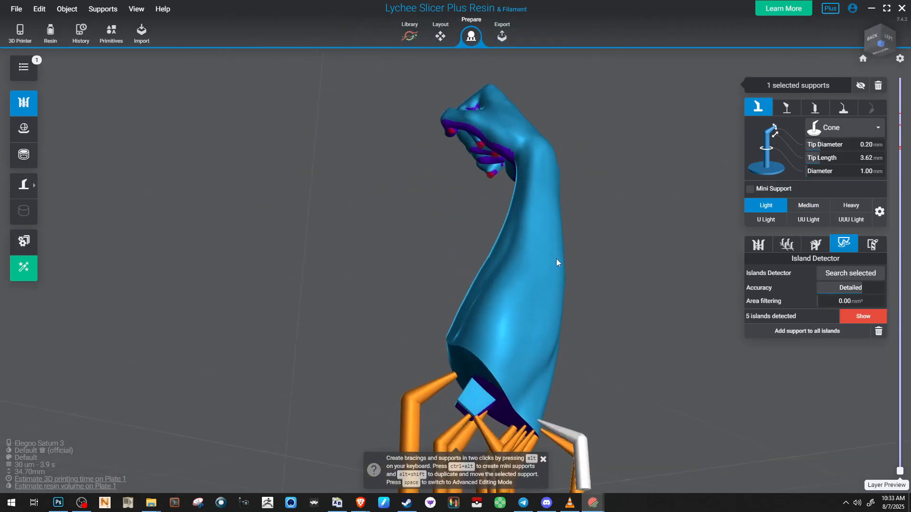
{"action": "right_click_drag", "start_coordinate": [546, 292], "coordinate": [491, 268]}
{"action": "left_click", "coordinate": [612, 235]}
Add a medium support to the red island on the outermost bent finger of the fist
{"action": "scroll", "coordinate": [475, 256], "scroll_direction": "up", "scroll_amount": 2}
{"action": "left_click", "coordinate": [460, 247]}
{"action": "scroll", "coordinate": [514, 159], "scroll_direction": "up", "scroll_amount": 2}
{"action": "right_click_drag", "start_coordinate": [514, 159], "coordinate": [540, 217]}
{"action": "middle_click_drag", "start_coordinate": [540, 219], "coordinate": [542, 154]}
{"action": "scroll", "coordinate": [542, 153], "scroll_direction": "up", "scroll_amount": 3}
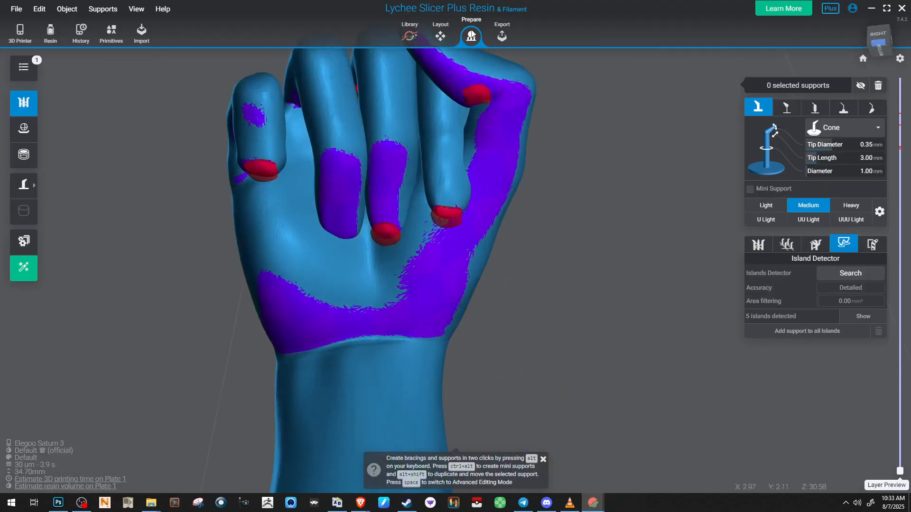
{"action": "left_click", "coordinate": [472, 89]}
{"action": "right_click_drag", "start_coordinate": [472, 89], "coordinate": [665, 284]}
{"action": "left_click", "coordinate": [658, 301]}
Add two light supports under the neighbouring curled fingertip and its red island
{"action": "key", "text": "1"}
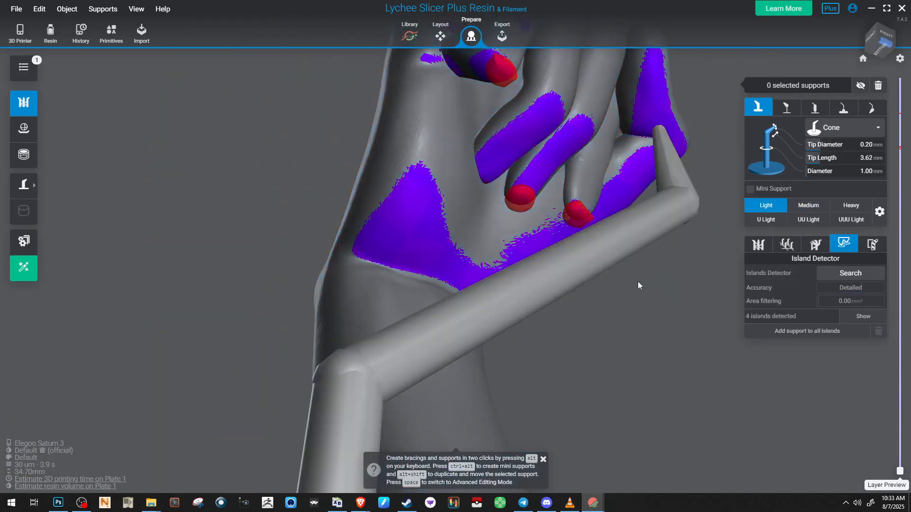
{"action": "scroll", "coordinate": [582, 208], "scroll_direction": "up", "scroll_amount": 2}
{"action": "left_click", "coordinate": [584, 209]}
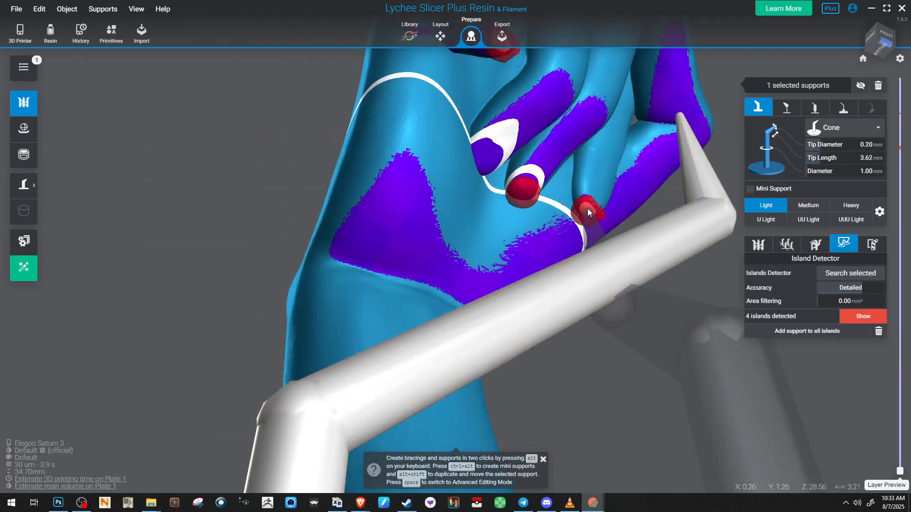
{"action": "left_click", "coordinate": [587, 208]}
{"action": "right_click_drag", "start_coordinate": [588, 209], "coordinate": [468, 224]}
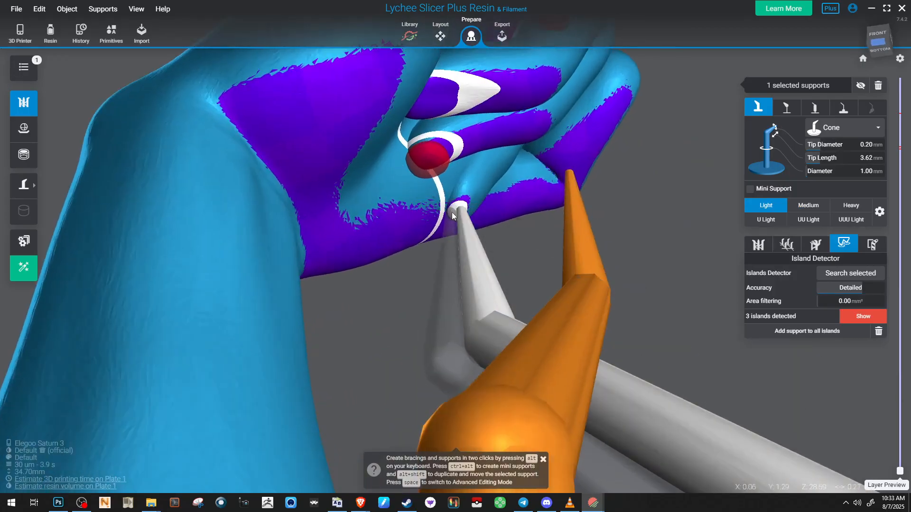
{"action": "left_click", "coordinate": [452, 211]}
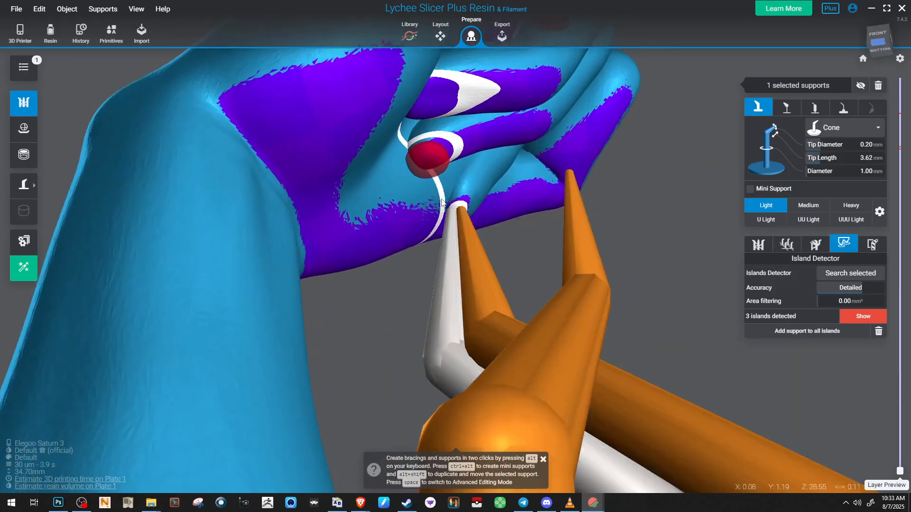
Add two light supports at the red island on the curled fingertip of the fist
{"action": "left_click", "coordinate": [428, 160]}
{"action": "left_click", "coordinate": [440, 158]}
{"action": "right_click_drag", "start_coordinate": [442, 209], "coordinate": [439, 250]}
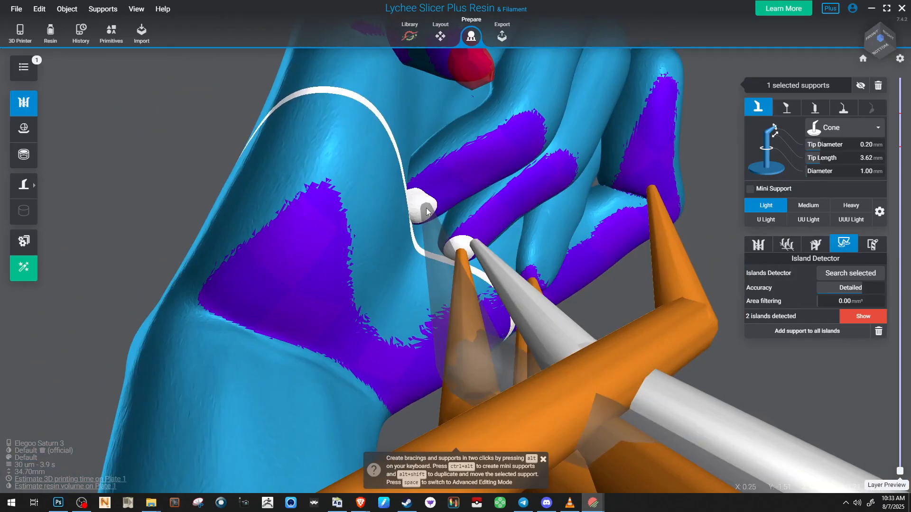
Add light supports under the next curled fingertip of the fist to secure its island
{"action": "left_click", "coordinate": [427, 208]}
{"action": "key", "text": "space"}
{"action": "key", "text": "space"}
{"action": "right_click_drag", "start_coordinate": [420, 212], "coordinate": [606, 275]}
{"action": "left_click", "coordinate": [444, 282]}
{"action": "left_click", "coordinate": [464, 317]}
{"action": "scroll", "coordinate": [475, 314], "scroll_direction": "down", "scroll_amount": 3}
{"action": "scroll", "coordinate": [476, 316], "scroll_direction": "down", "scroll_amount": 4}
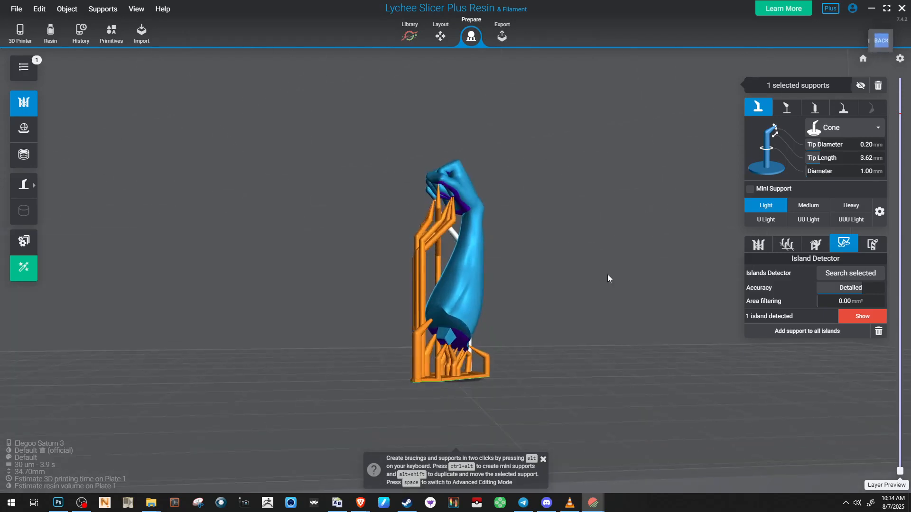
Save the scene as LYS_OXO3D_Figures_Shehulk_Hand_02.lys and export the supported arm as STL_OXO3D_Figures_Shehulk_Hand_02.stl
{"action": "key", "text": "ctrl+shift+s"}
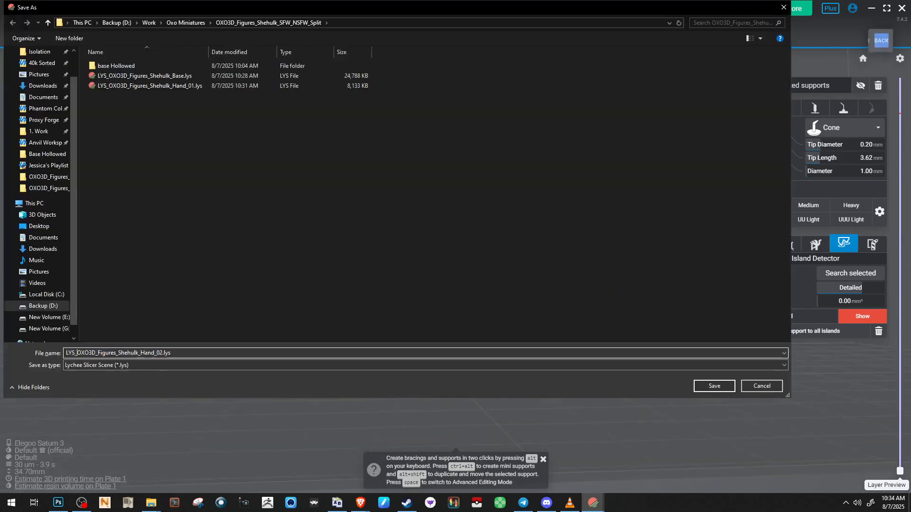
{"action": "key", "text": "Return"}
{"action": "key", "text": "ctrl+e"}
{"action": "key", "text": "Delete"}
{"action": "key", "text": "Delete"}
{"action": "type", "text": "STL"}
{"action": "key", "text": "Return"}
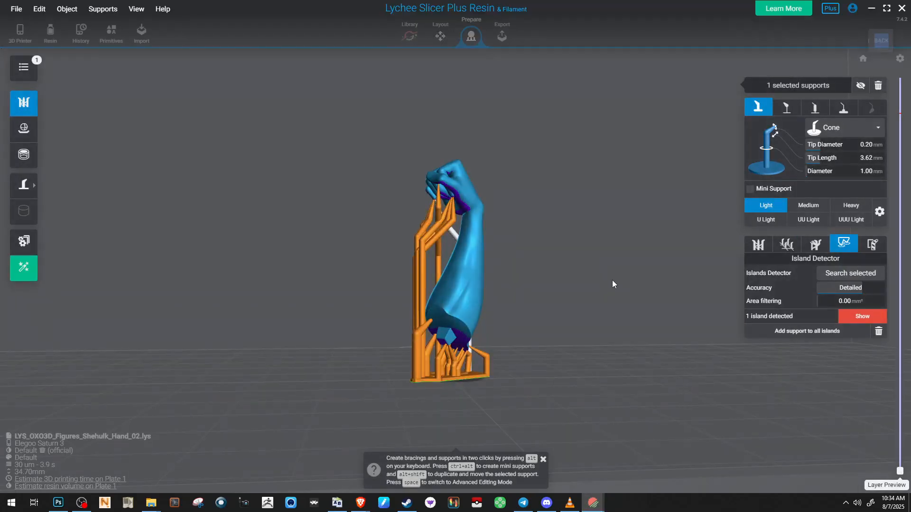
Open OXO3D_Figures_Shehulk_Head.stl in a new scene
{"action": "key", "text": "ctrl+o"}
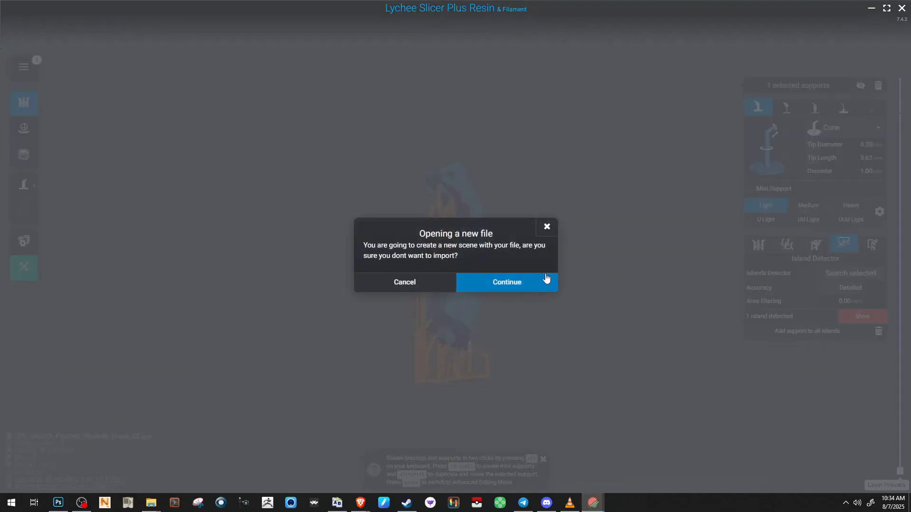
{"action": "left_click", "coordinate": [547, 279]}
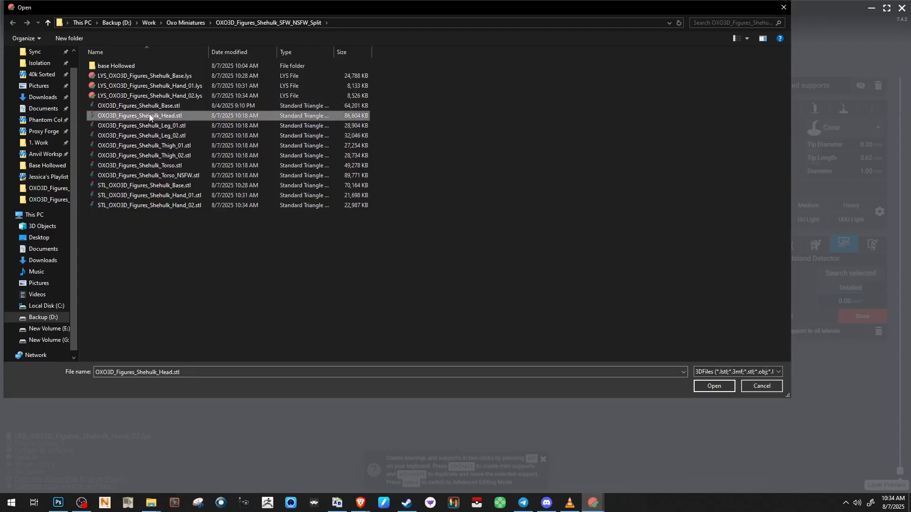
{"action": "double_click", "coordinate": [150, 117]}
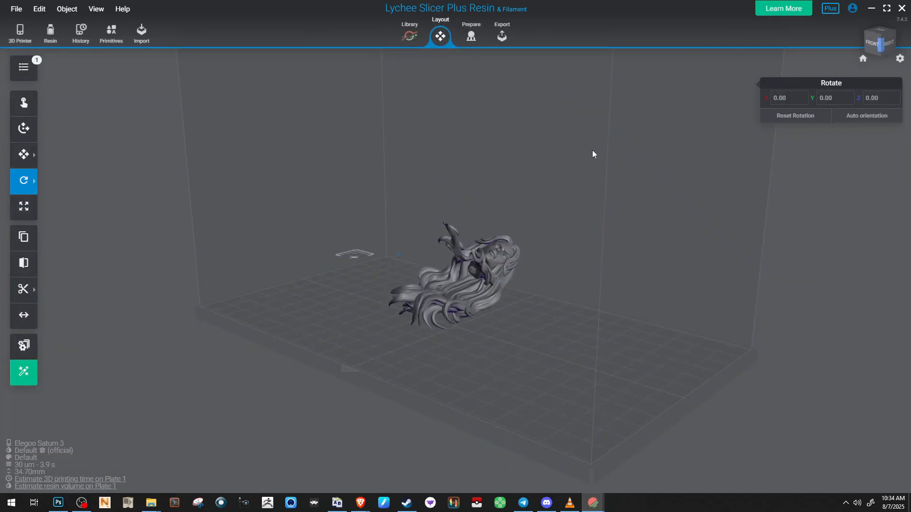
Rotate the head upside down so its crown faces the build plate and the long hair points upward
{"action": "left_click", "coordinate": [477, 291]}
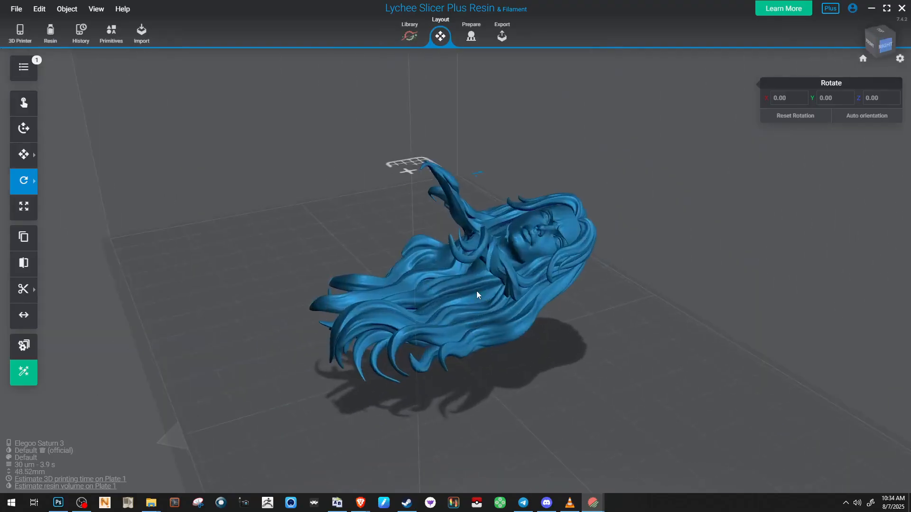
{"action": "right_click_drag", "start_coordinate": [280, 289], "coordinate": [434, 241]}
{"action": "left_click", "coordinate": [434, 240]}
{"action": "left_click_drag", "start_coordinate": [468, 202], "coordinate": [477, 282]}
{"action": "right_click_drag", "start_coordinate": [476, 279], "coordinate": [454, 252]}
{"action": "left_click_drag", "start_coordinate": [478, 245], "coordinate": [451, 311]}
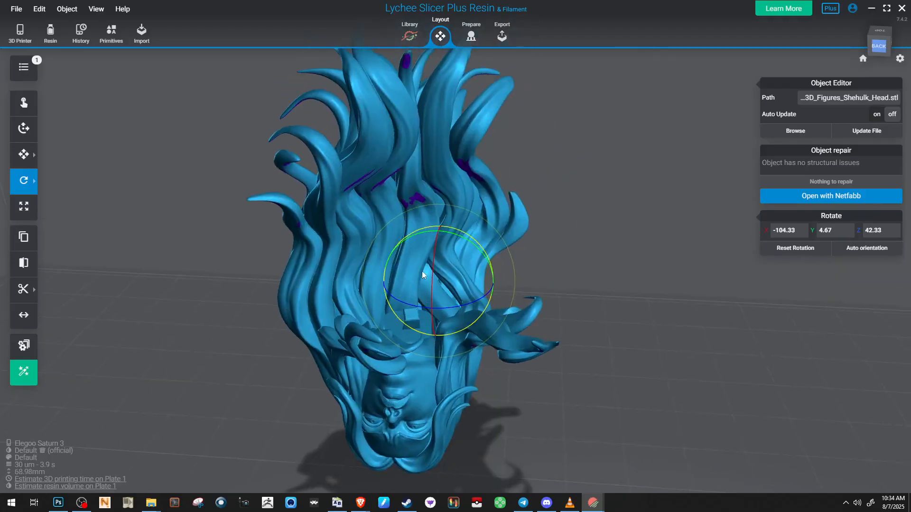
{"action": "right_click_drag", "start_coordinate": [411, 279], "coordinate": [423, 244]}
{"action": "scroll", "coordinate": [373, 186], "scroll_direction": "down", "scroll_amount": 2}
{"action": "left_click_drag", "start_coordinate": [456, 291], "coordinate": [444, 260]}
{"action": "right_click_drag", "start_coordinate": [455, 261], "coordinate": [369, 196]}
Switch to support preparation and run the Island Detector on the head
{"action": "left_click", "coordinate": [474, 37]}
{"action": "right_click_drag", "start_coordinate": [538, 115], "coordinate": [427, 219]}
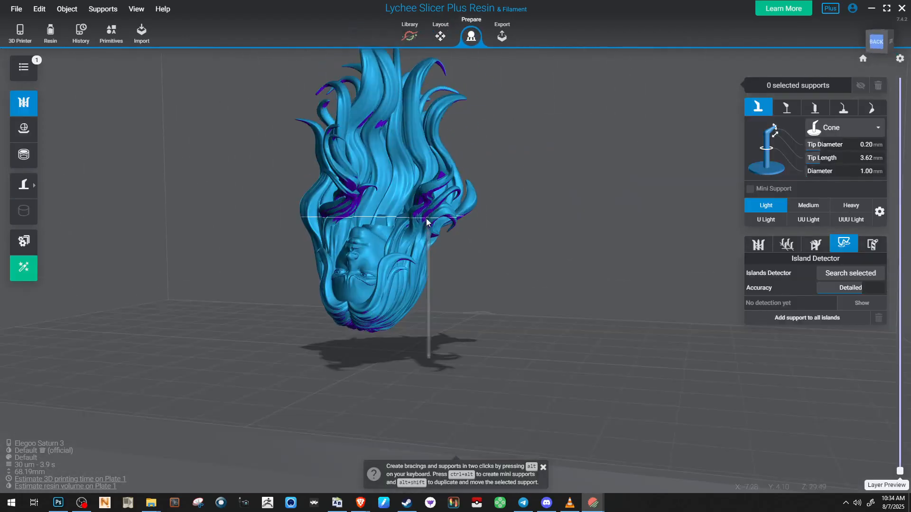
{"action": "scroll", "coordinate": [428, 220], "scroll_direction": "up", "scroll_amount": 3}
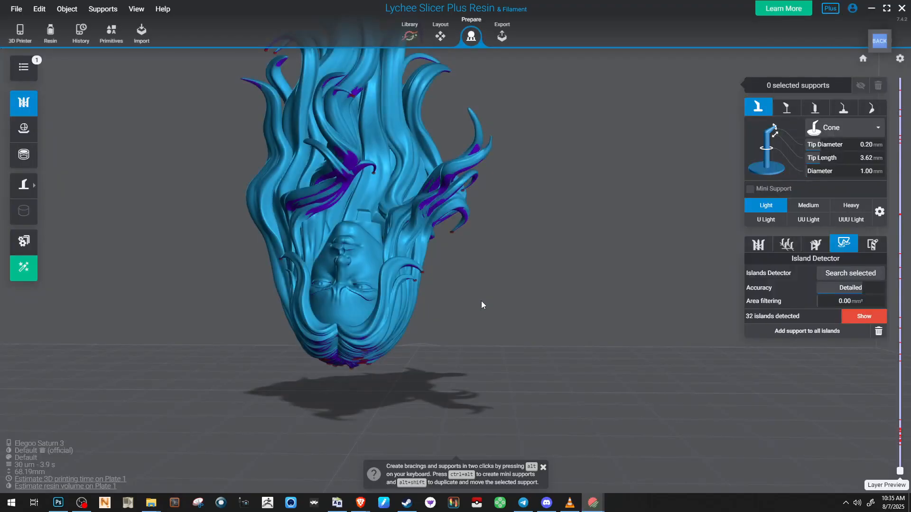
Add three light supports spread along the elongated lowest red island on the crown's underside
{"action": "right_click_drag", "start_coordinate": [450, 234], "coordinate": [510, 244]}
{"action": "scroll", "coordinate": [498, 224], "scroll_direction": "up", "scroll_amount": 6}
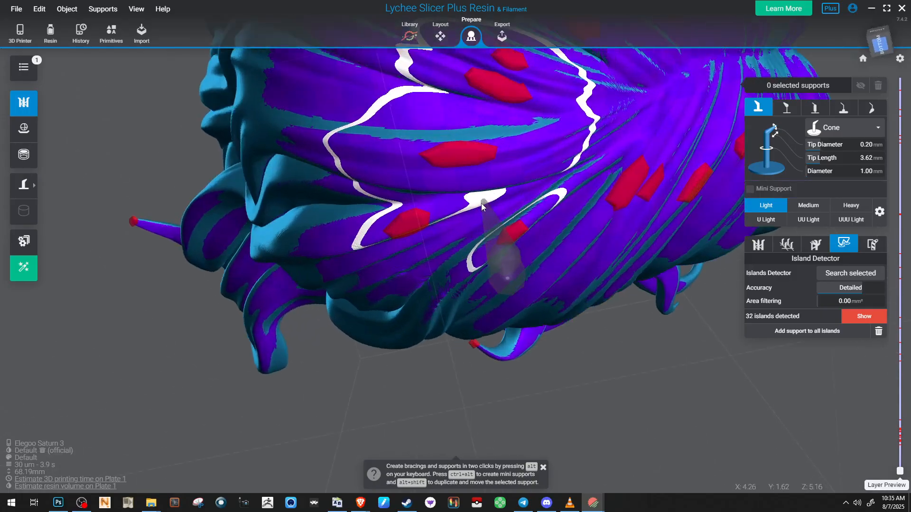
{"action": "right_click_drag", "start_coordinate": [457, 141], "coordinate": [369, 375]}
{"action": "left_click", "coordinate": [565, 305]}
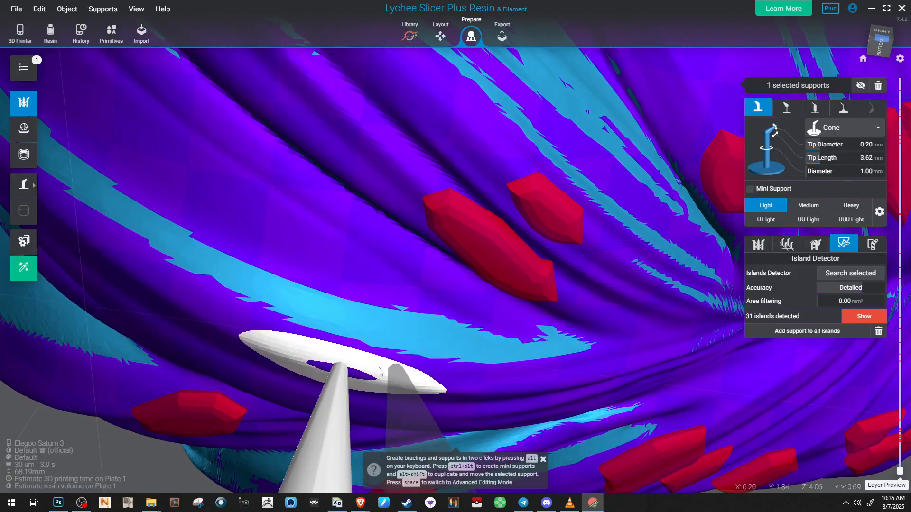
{"action": "left_click", "coordinate": [396, 371]}
{"action": "left_click", "coordinate": [289, 343]}
{"action": "left_click", "coordinate": [334, 395]}
{"action": "right_click_drag", "start_coordinate": [335, 394], "coordinate": [445, 294]}
{"action": "scroll", "coordinate": [399, 340], "scroll_direction": "up", "scroll_amount": 4}
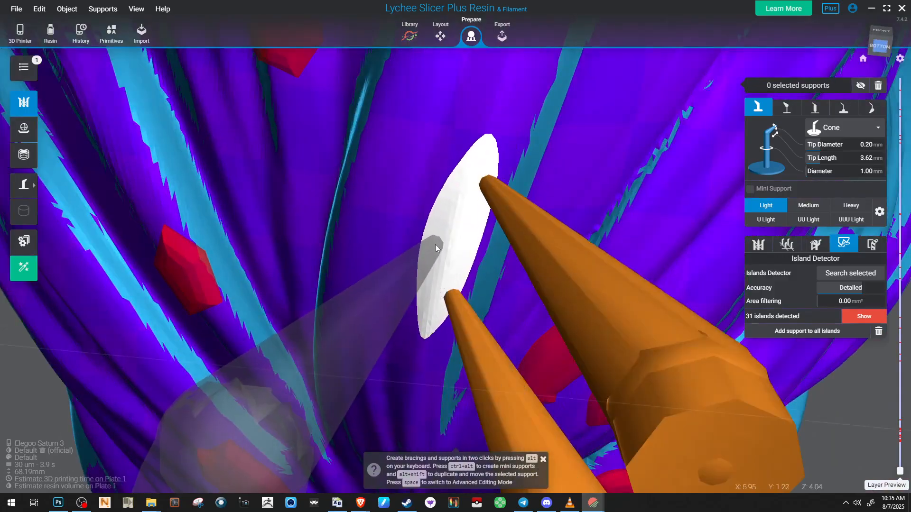
{"action": "left_click", "coordinate": [436, 249]}
Add a medium support on the hair beyond the three light supports, at the edge of the layer outline
{"action": "scroll", "coordinate": [436, 248], "scroll_direction": "down", "scroll_amount": 4}
{"action": "right_click_drag", "start_coordinate": [436, 248], "coordinate": [486, 230]}
{"action": "scroll", "coordinate": [360, 234], "scroll_direction": "down", "scroll_amount": 4}
{"action": "scroll", "coordinate": [486, 229], "scroll_direction": "up", "scroll_amount": 4}
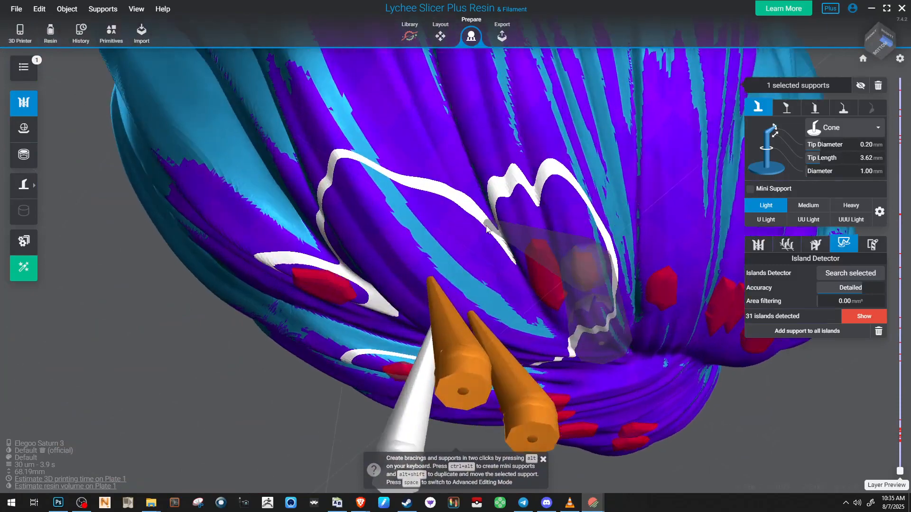
{"action": "scroll", "coordinate": [487, 230], "scroll_direction": "up", "scroll_amount": 3}
{"action": "left_click", "coordinate": [445, 231]}
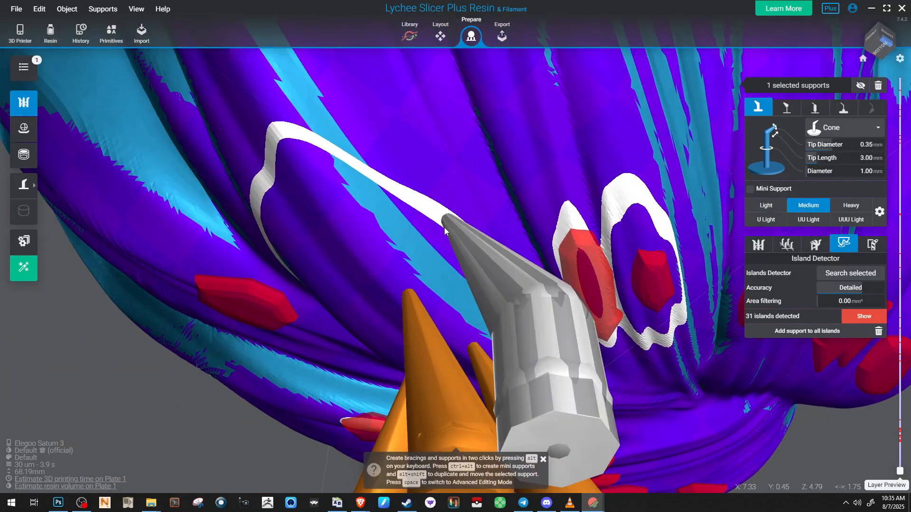
Add a medium support to the red island on the hair strand beside the first supported island
{"action": "scroll", "coordinate": [444, 231], "scroll_direction": "down", "scroll_amount": 4}
{"action": "right_click_drag", "start_coordinate": [445, 231], "coordinate": [489, 228]}
{"action": "scroll", "coordinate": [488, 228], "scroll_direction": "up", "scroll_amount": 4}
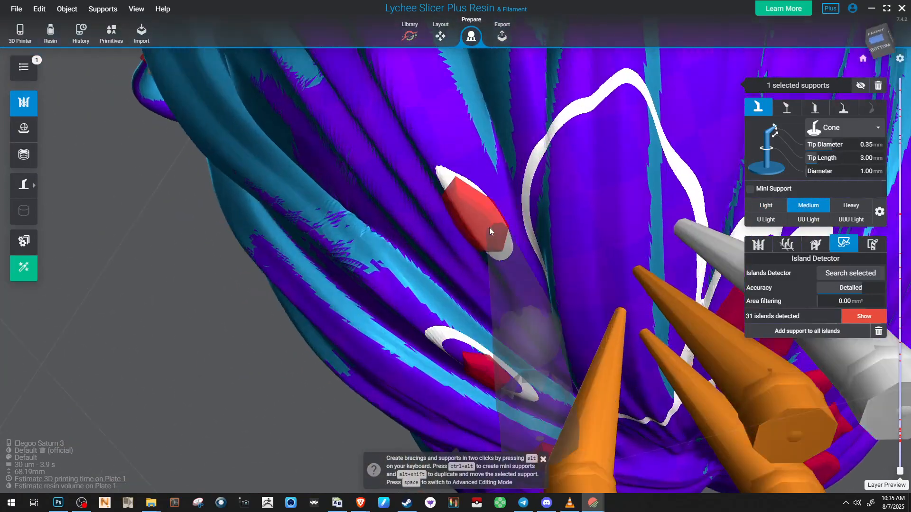
{"action": "left_click", "coordinate": [483, 217]}
Add another medium support inside the layer outline around the first group of crown supports
{"action": "right_click_drag", "start_coordinate": [482, 218], "coordinate": [505, 262]}
{"action": "scroll", "coordinate": [539, 232], "scroll_direction": "down", "scroll_amount": 4}
{"action": "scroll", "coordinate": [505, 261], "scroll_direction": "up", "scroll_amount": 5}
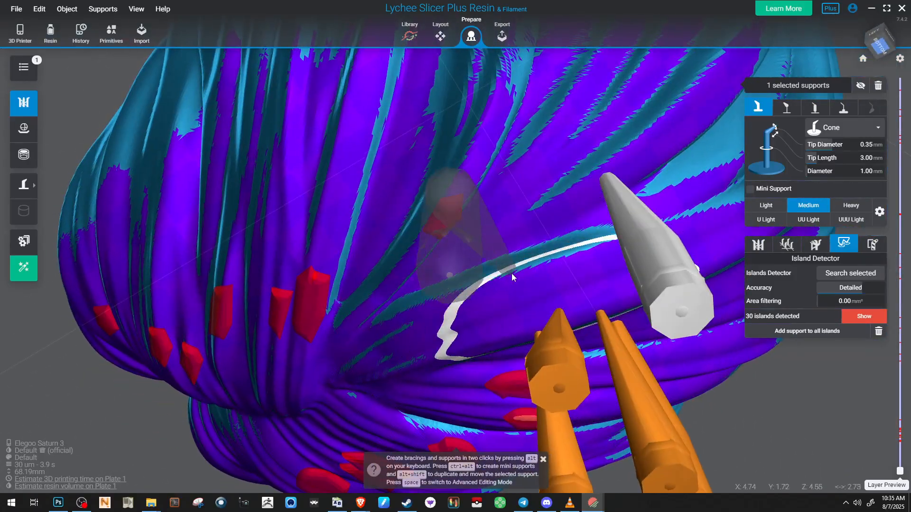
{"action": "left_click", "coordinate": [550, 276]}
Add a medium support to the small red island beside the crown supports and light supports at both its ends
{"action": "right_click_drag", "start_coordinate": [549, 276], "coordinate": [435, 252]}
{"action": "scroll", "coordinate": [545, 268], "scroll_direction": "down", "scroll_amount": 4}
{"action": "scroll", "coordinate": [454, 266], "scroll_direction": "up", "scroll_amount": 3}
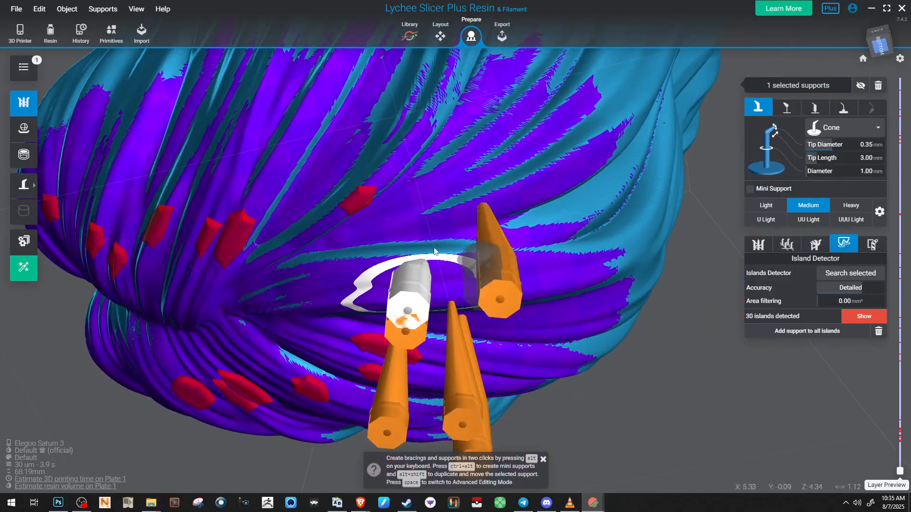
{"action": "scroll", "coordinate": [435, 251], "scroll_direction": "up", "scroll_amount": 4}
{"action": "left_click", "coordinate": [390, 204]}
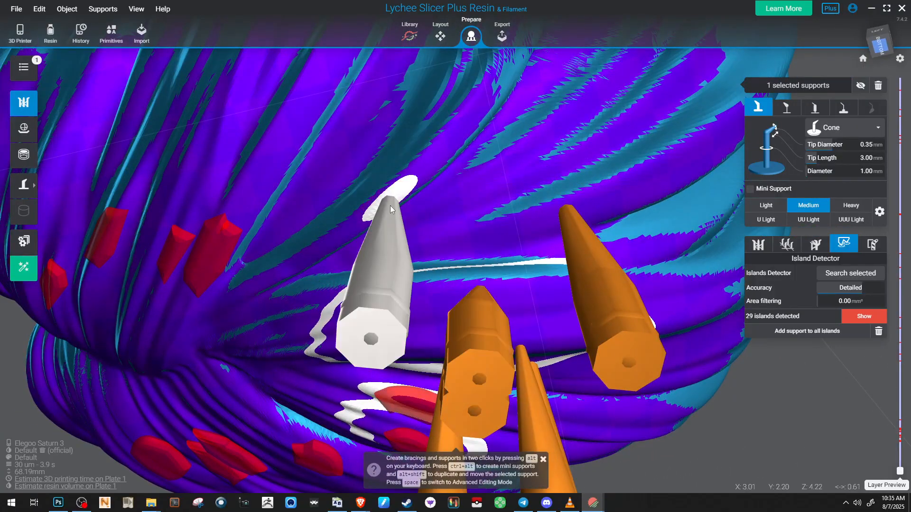
{"action": "scroll", "coordinate": [385, 227], "scroll_direction": "up", "scroll_amount": 6}
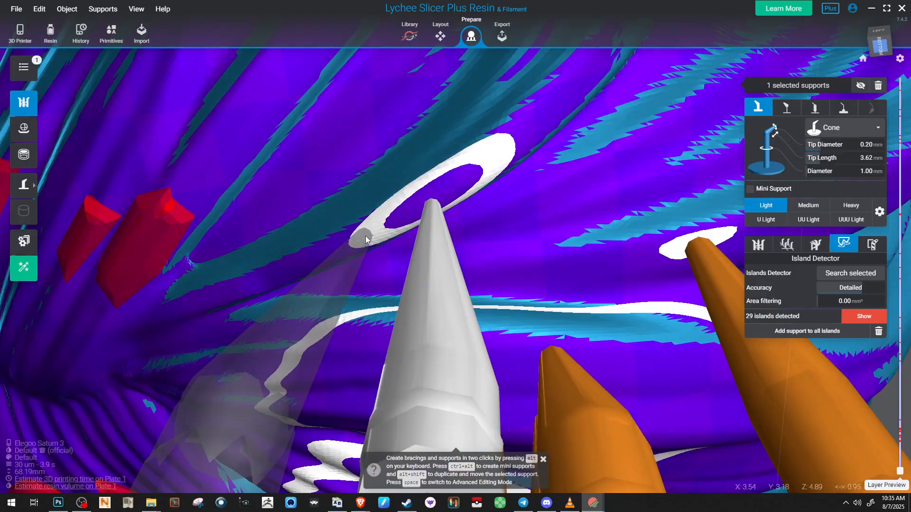
{"action": "left_click", "coordinate": [368, 232]}
{"action": "left_click", "coordinate": [520, 140]}
Add three light supports at the middle and both ends of the next elongated red island on the crown
{"action": "right_click_drag", "start_coordinate": [575, 160], "coordinate": [471, 234]}
{"action": "scroll", "coordinate": [471, 234], "scroll_direction": "up", "scroll_amount": 3}
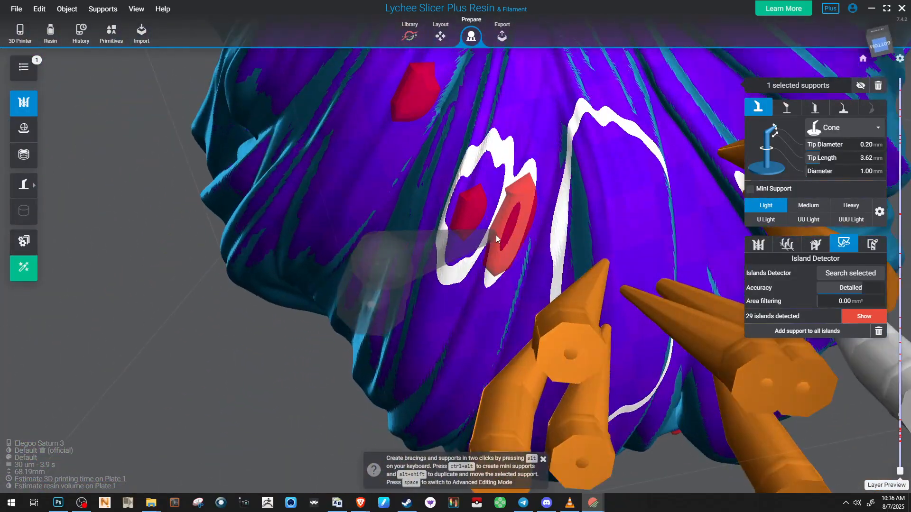
{"action": "left_click", "coordinate": [514, 233]}
{"action": "scroll", "coordinate": [514, 229], "scroll_direction": "up", "scroll_amount": 2}
{"action": "right_click_drag", "start_coordinate": [521, 228], "coordinate": [478, 280]}
{"action": "scroll", "coordinate": [461, 221], "scroll_direction": "up", "scroll_amount": 3}
{"action": "scroll", "coordinate": [478, 280], "scroll_direction": "up", "scroll_amount": 2}
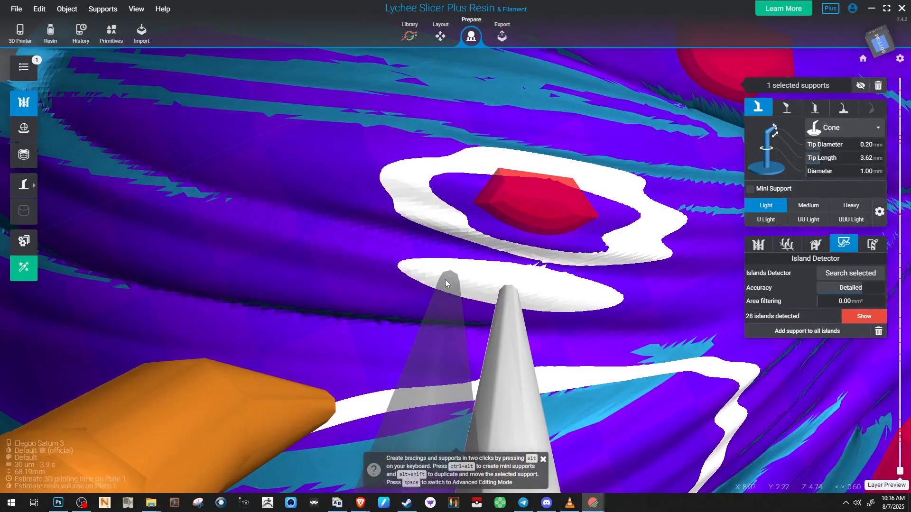
{"action": "left_click", "coordinate": [411, 277]}
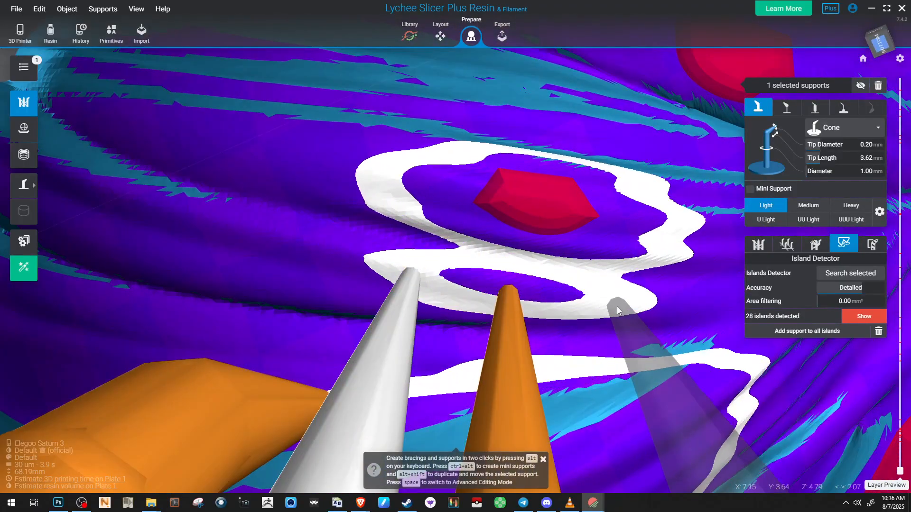
{"action": "left_click", "coordinate": [616, 303]}
Add light supports at the middle and both ends of the red island on the adjacent hair strand
{"action": "left_click", "coordinate": [539, 208]}
{"action": "key", "text": "Up"}
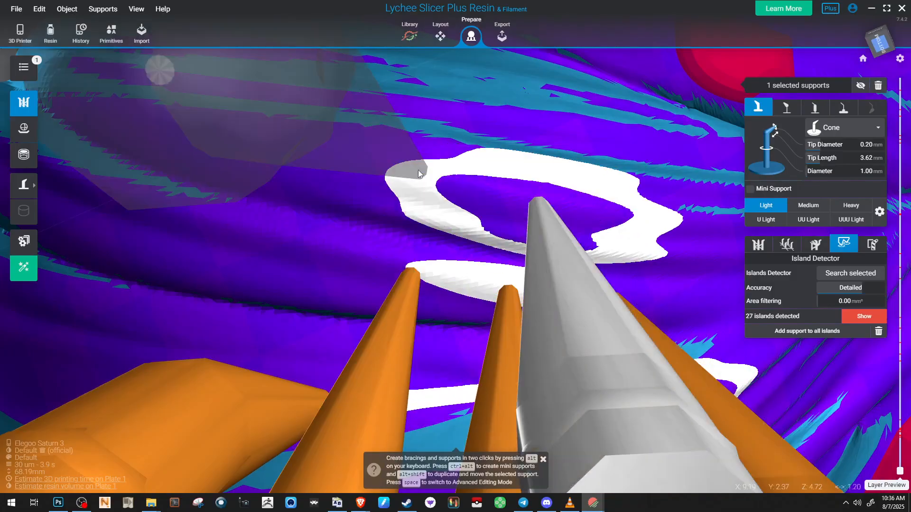
{"action": "left_click", "coordinate": [401, 181]}
{"action": "left_click", "coordinate": [634, 218]}
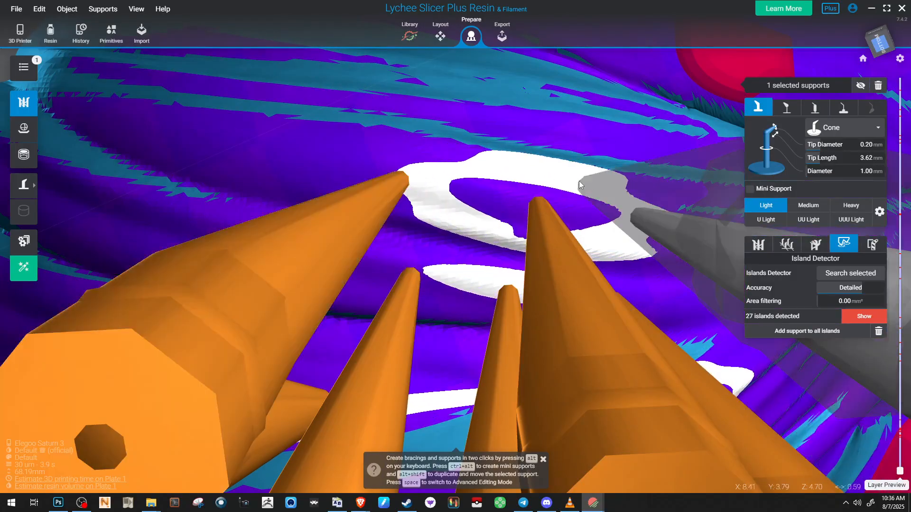
Raise the previewed layer in steps to examine how the outlines spread around the crown's supported islands
{"action": "key", "text": "Up"}
{"action": "key", "text": "Up"}
{"action": "key", "text": "Up"}
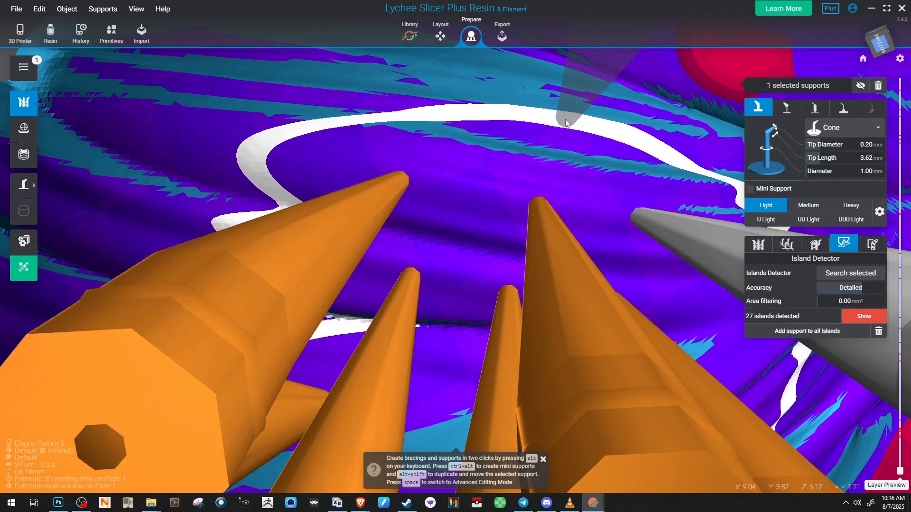
{"action": "scroll", "coordinate": [561, 120], "scroll_direction": "down", "scroll_amount": 5}
{"action": "right_click_drag", "start_coordinate": [562, 120], "coordinate": [412, 153]}
{"action": "key", "text": "Up"}
{"action": "key", "text": "Up"}
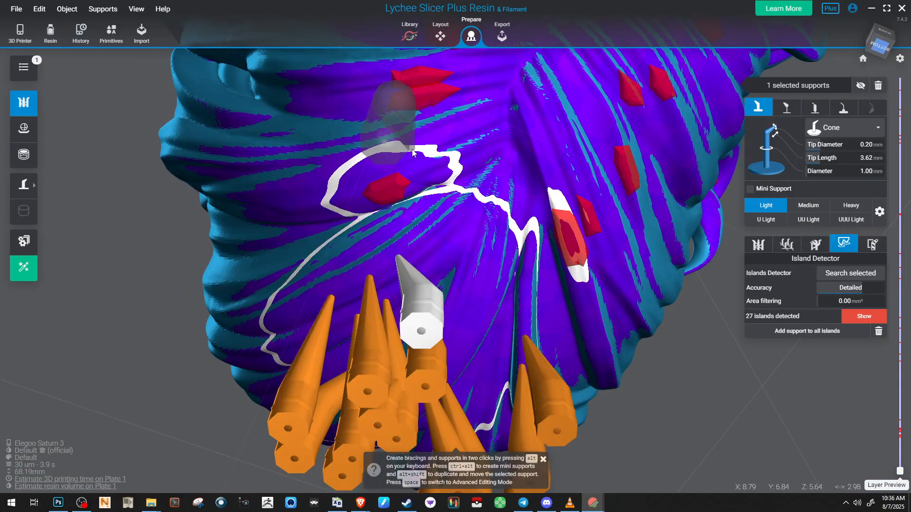
Place a Medium cone support on the isolated red island beside the central crease on the hair's underside
{"action": "scroll", "coordinate": [398, 145], "scroll_direction": "down", "scroll_amount": 3}
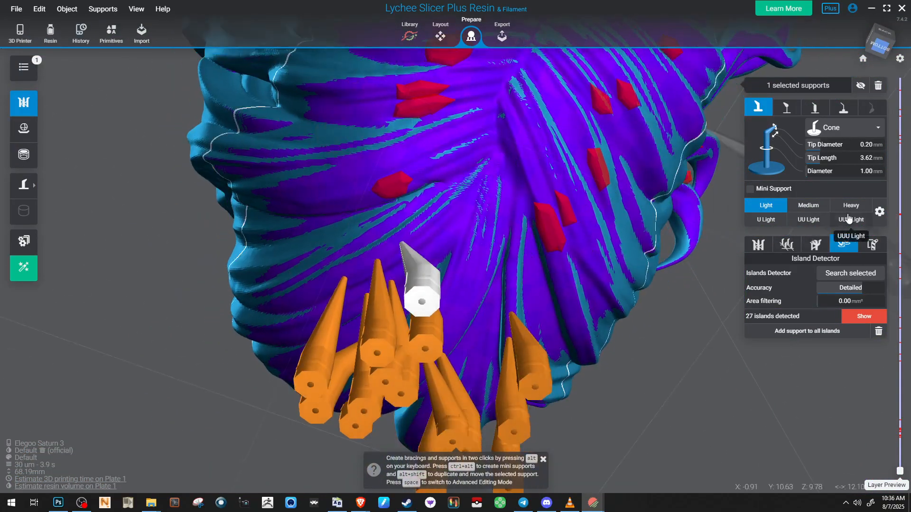
{"action": "right_click_drag", "start_coordinate": [463, 196], "coordinate": [433, 226]}
{"action": "scroll", "coordinate": [430, 212], "scroll_direction": "down", "scroll_amount": 4}
{"action": "scroll", "coordinate": [433, 227], "scroll_direction": "up", "scroll_amount": 5}
{"action": "scroll", "coordinate": [433, 227], "scroll_direction": "up", "scroll_amount": 5}
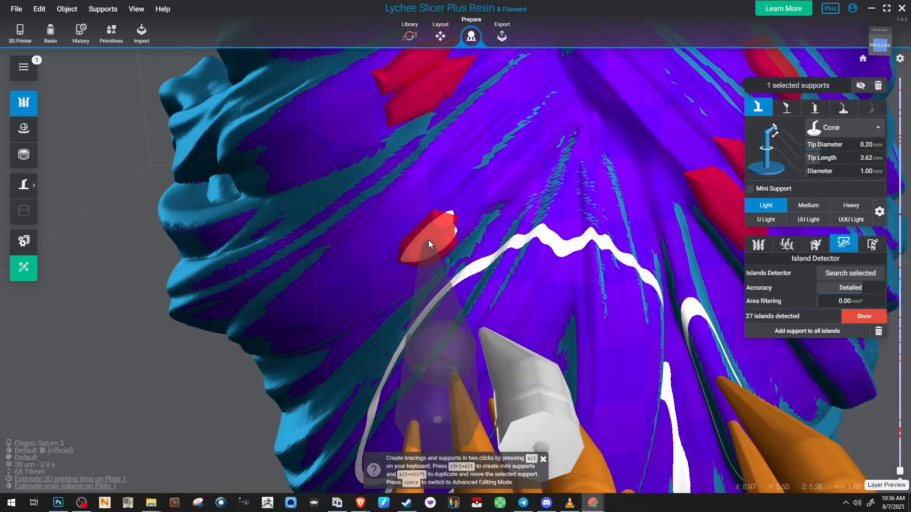
{"action": "left_click", "coordinate": [438, 245]}
Add Medium cone supports at the middle and outer end of the elongated island across the central crease
{"action": "scroll", "coordinate": [438, 245], "scroll_direction": "down", "scroll_amount": 5}
{"action": "right_click_drag", "start_coordinate": [438, 245], "coordinate": [411, 246]}
{"action": "scroll", "coordinate": [503, 209], "scroll_direction": "up", "scroll_amount": 5}
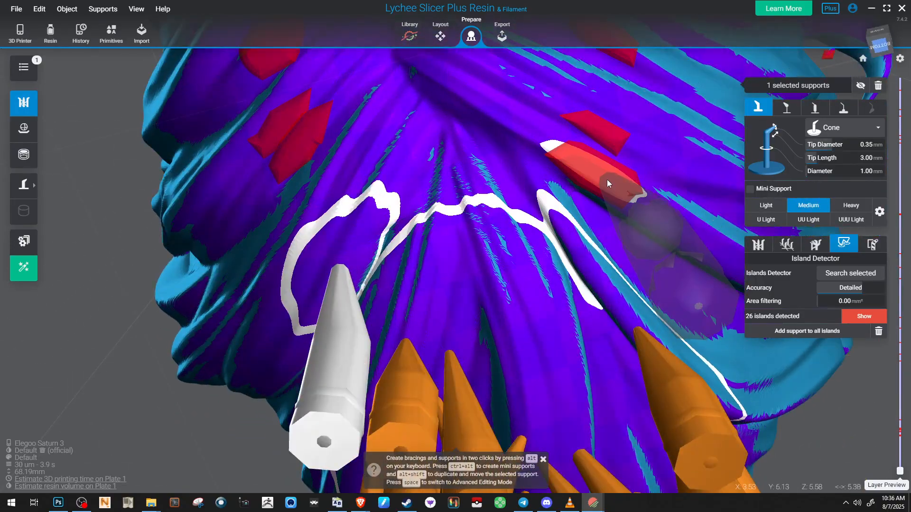
{"action": "left_click", "coordinate": [596, 174]}
{"action": "right_click_drag", "start_coordinate": [586, 173], "coordinate": [543, 176]}
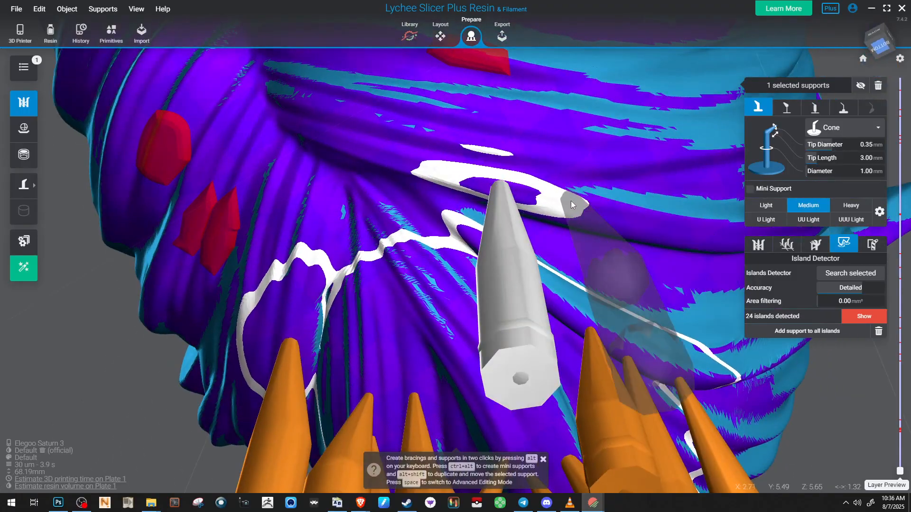
{"action": "left_click", "coordinate": [580, 212]}
Add three Light cone supports around the inner end and upper edge of the same elongated island
{"action": "left_click", "coordinate": [415, 165]}
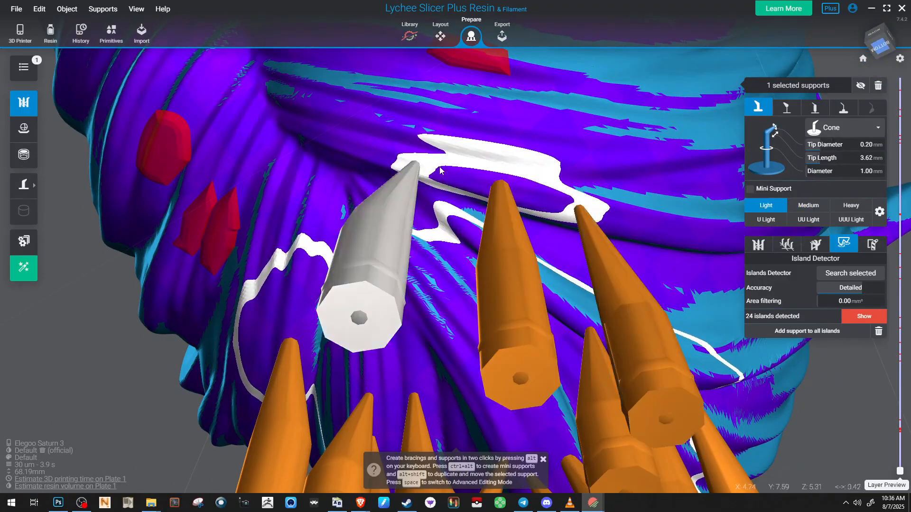
{"action": "left_click", "coordinate": [509, 153]}
{"action": "scroll", "coordinate": [513, 157], "scroll_direction": "down", "scroll_amount": 5}
{"action": "right_click_drag", "start_coordinate": [512, 157], "coordinate": [551, 178]}
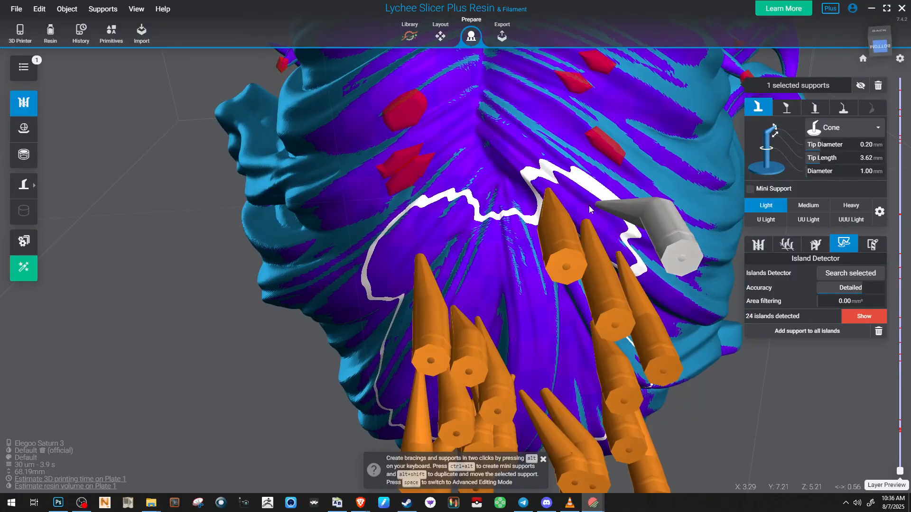
{"action": "right_click_drag", "start_coordinate": [589, 206], "coordinate": [578, 212]}
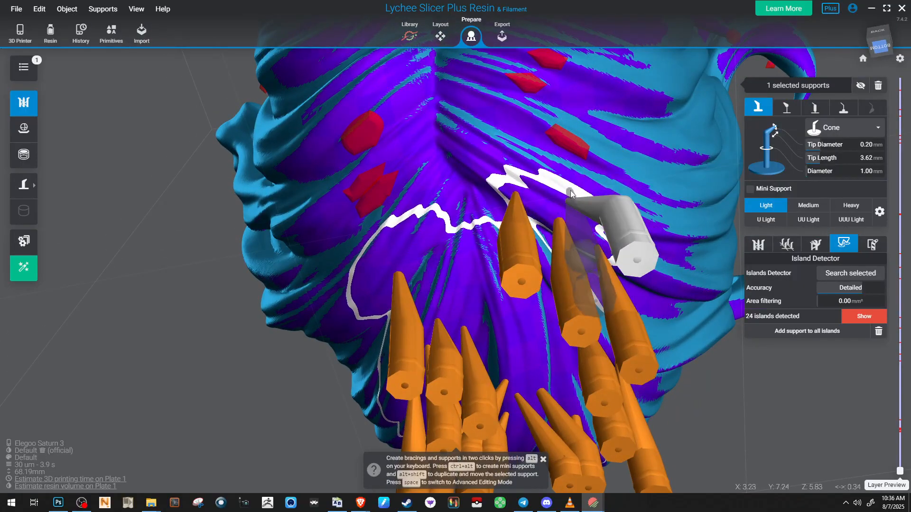
{"action": "right_click_drag", "start_coordinate": [581, 194], "coordinate": [526, 256]}
{"action": "scroll", "coordinate": [567, 190], "scroll_direction": "up", "scroll_amount": 5}
{"action": "left_click", "coordinate": [453, 247]}
Add Light cone supports to the patch across the crease, the paired red islands above it and the single island beyond them
{"action": "scroll", "coordinate": [453, 246], "scroll_direction": "down", "scroll_amount": 5}
{"action": "scroll", "coordinate": [421, 236], "scroll_direction": "up", "scroll_amount": 4}
{"action": "right_click_drag", "start_coordinate": [421, 236], "coordinate": [425, 290]}
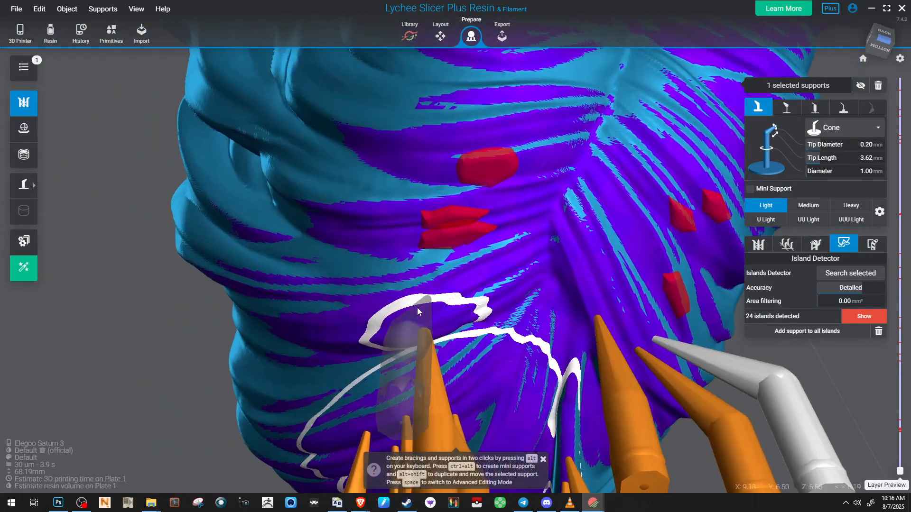
{"action": "left_click", "coordinate": [407, 304]}
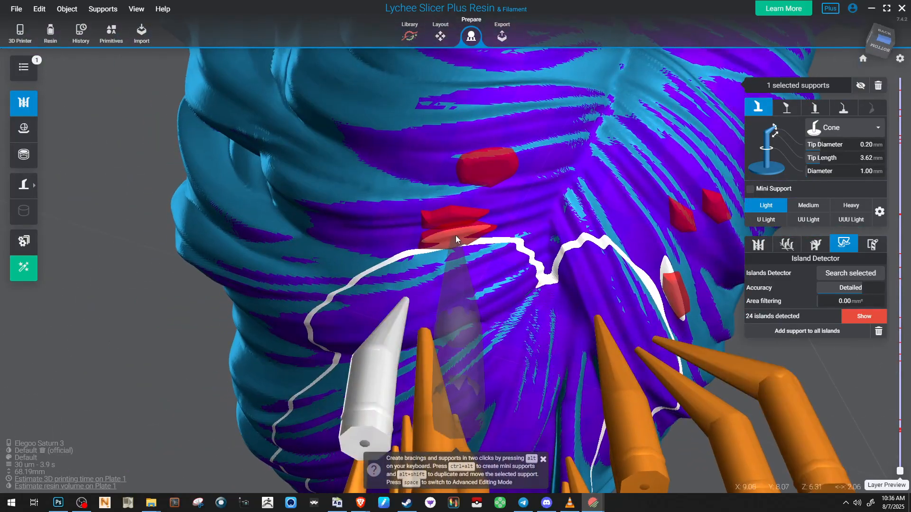
{"action": "left_click", "coordinate": [456, 236]}
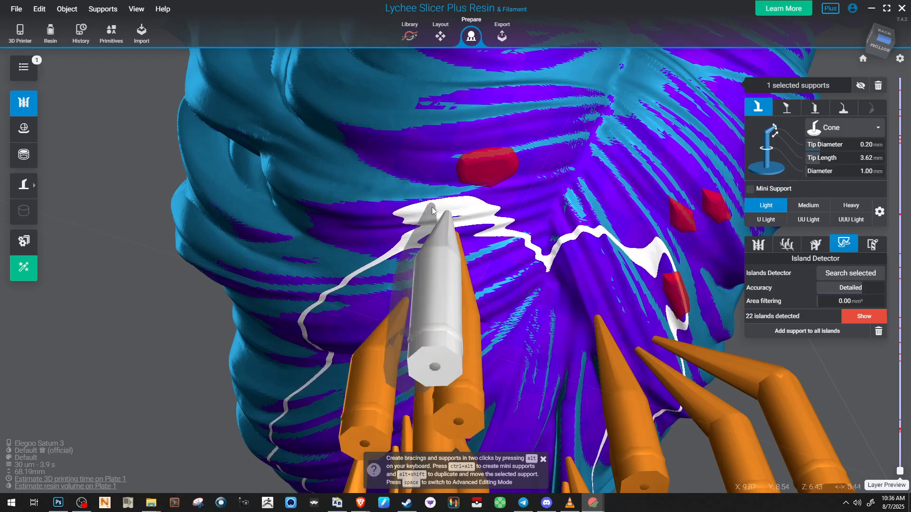
{"action": "left_click", "coordinate": [489, 170]}
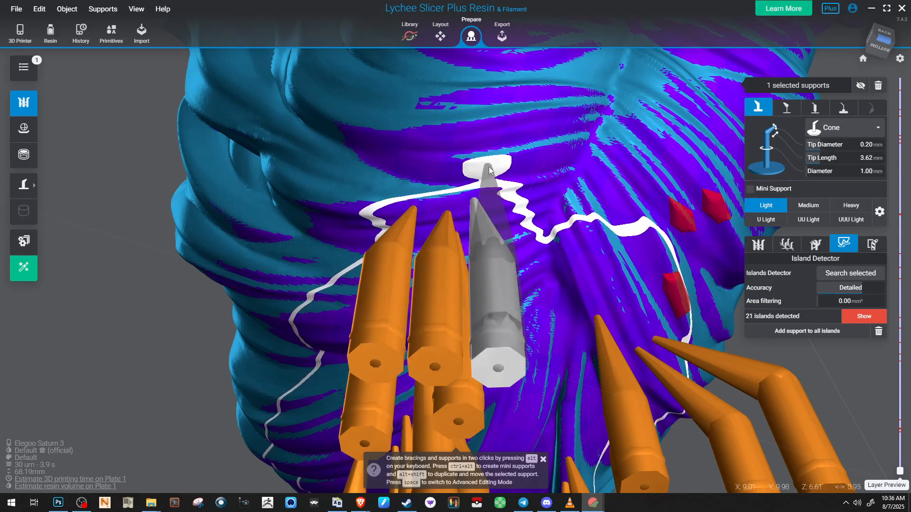
Place a Medium cone support in the open central area between the existing supports on the underside
{"action": "key", "text": "2"}
{"action": "scroll", "coordinate": [491, 170], "scroll_direction": "down", "scroll_amount": 5}
{"action": "right_click_drag", "start_coordinate": [491, 169], "coordinate": [327, 190]}
{"action": "scroll", "coordinate": [460, 309], "scroll_direction": "up", "scroll_amount": 6}
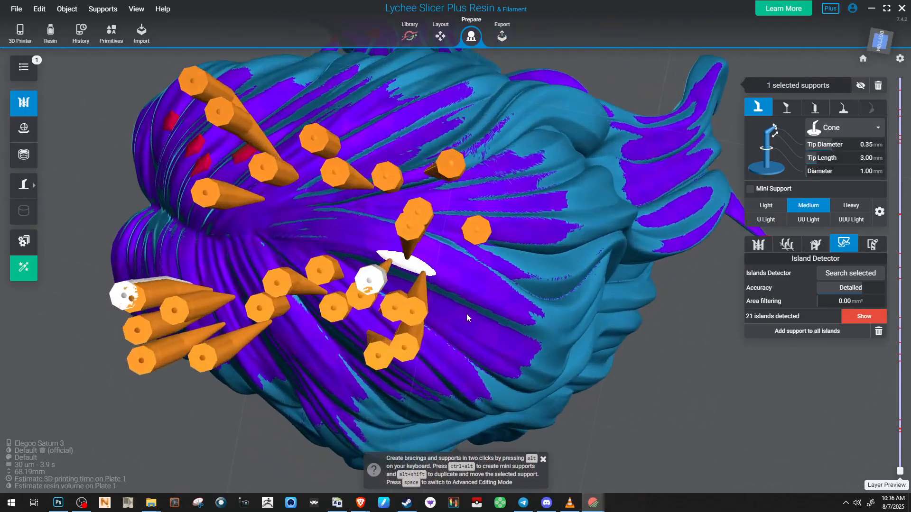
{"action": "scroll", "coordinate": [437, 278], "scroll_direction": "up", "scroll_amount": 2}
{"action": "scroll", "coordinate": [391, 287], "scroll_direction": "up", "scroll_amount": 4}
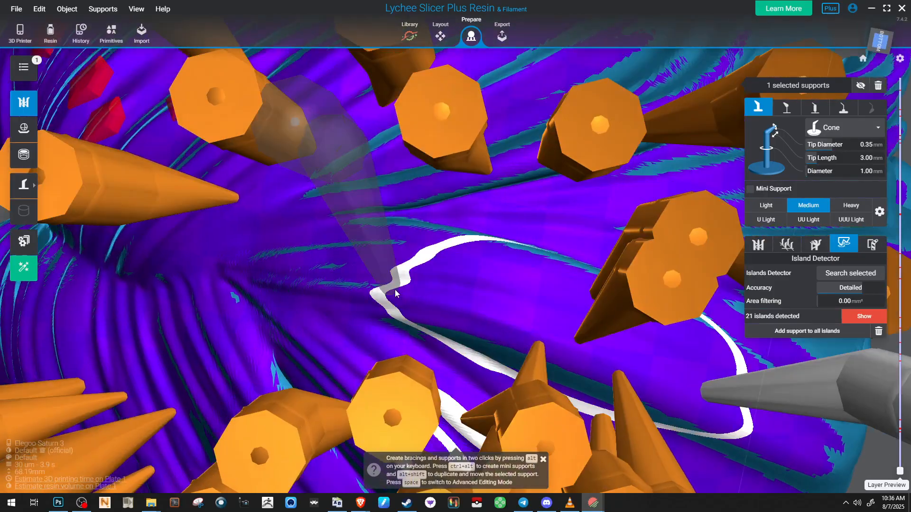
{"action": "left_click", "coordinate": [446, 299]}
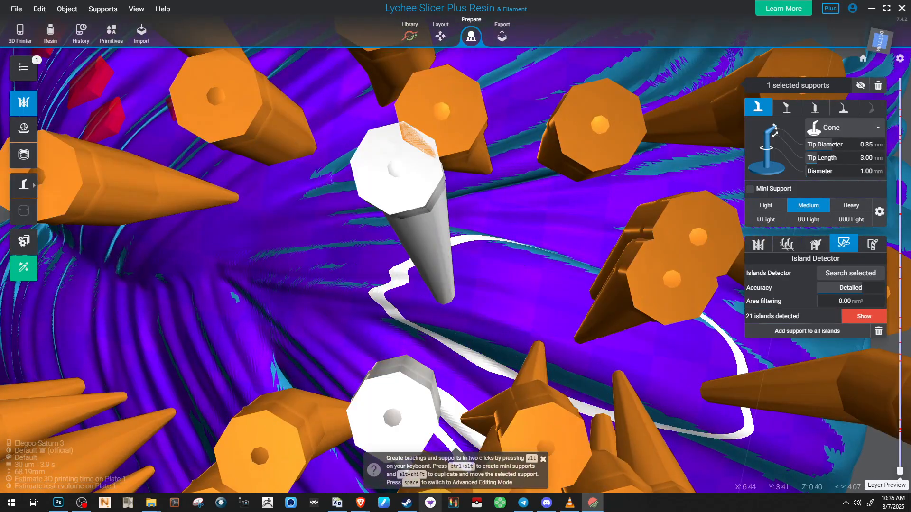
{"action": "mouse_move", "coordinate": [369, 507]}
{"action": "left_click", "coordinate": [400, 470]}
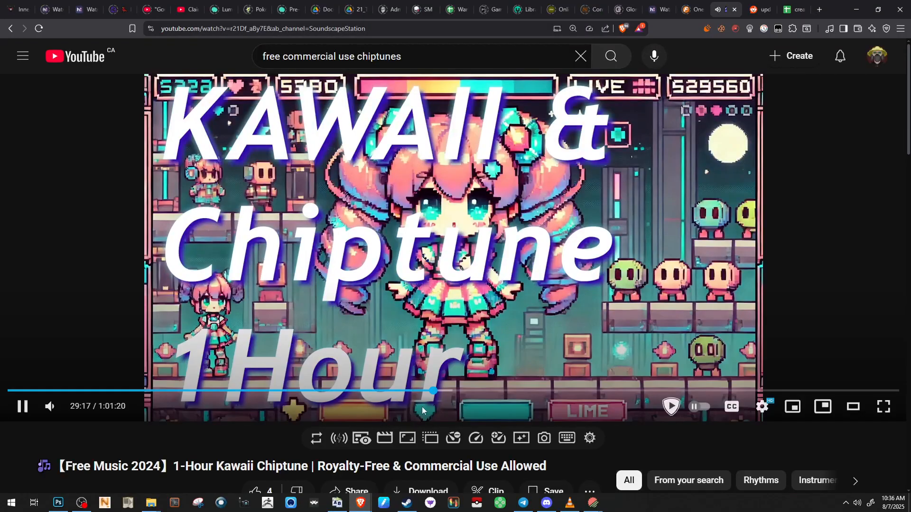
{"action": "left_click", "coordinate": [857, 10]}
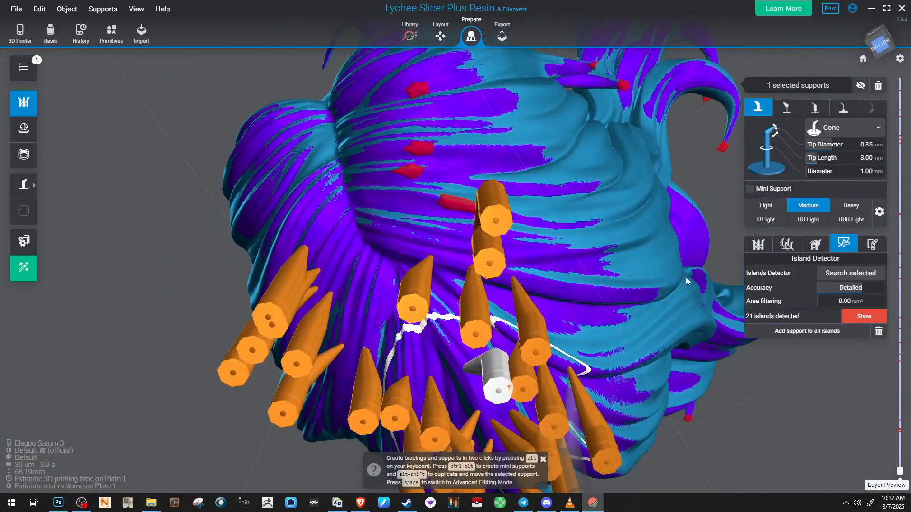
Support the lowest of the four red islands beside the crease with a Medium cone support and a Light one at its edge
{"action": "right_click_drag", "start_coordinate": [685, 277], "coordinate": [712, 280]}
{"action": "scroll", "coordinate": [433, 183], "scroll_direction": "up", "scroll_amount": 6}
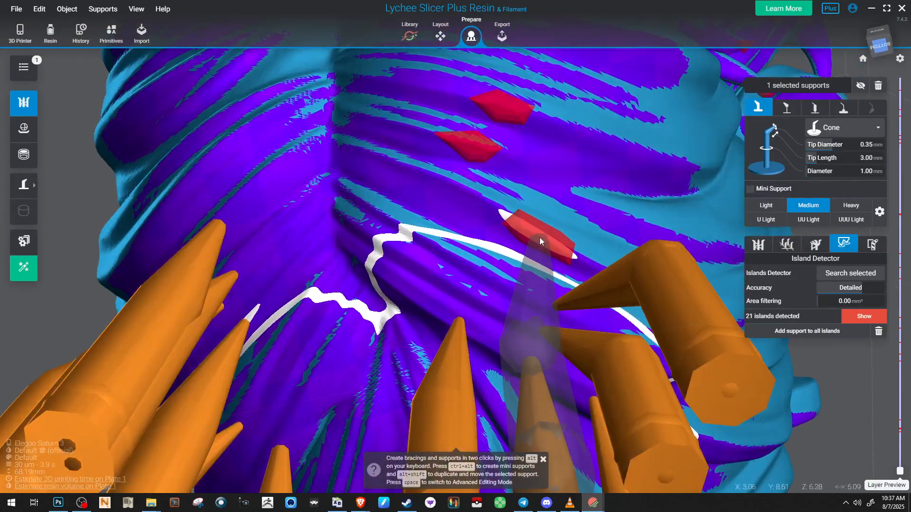
{"action": "left_click", "coordinate": [536, 238]}
{"action": "right_click_drag", "start_coordinate": [537, 238], "coordinate": [537, 249]}
{"action": "left_click", "coordinate": [766, 206]}
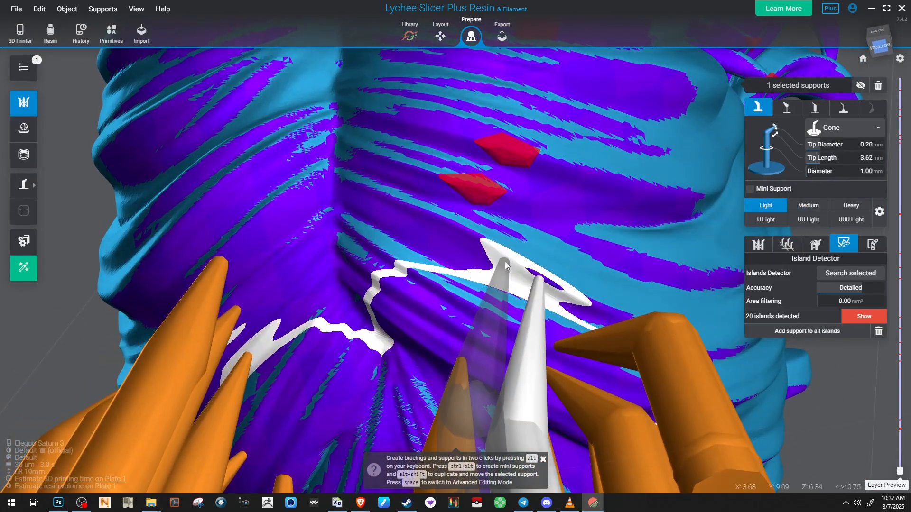
{"action": "left_click", "coordinate": [501, 251]}
Add Light cone supports to the next three red islands going up the hair beside the crease
{"action": "left_click", "coordinate": [473, 196]}
{"action": "middle_click_drag", "start_coordinate": [517, 165], "coordinate": [437, 229]}
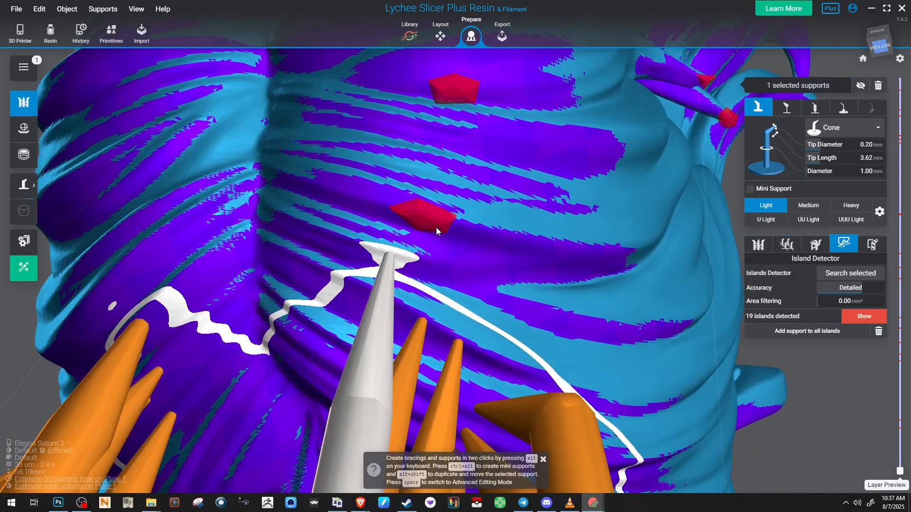
{"action": "left_click", "coordinate": [425, 222]}
{"action": "middle_click_drag", "start_coordinate": [437, 196], "coordinate": [451, 246]}
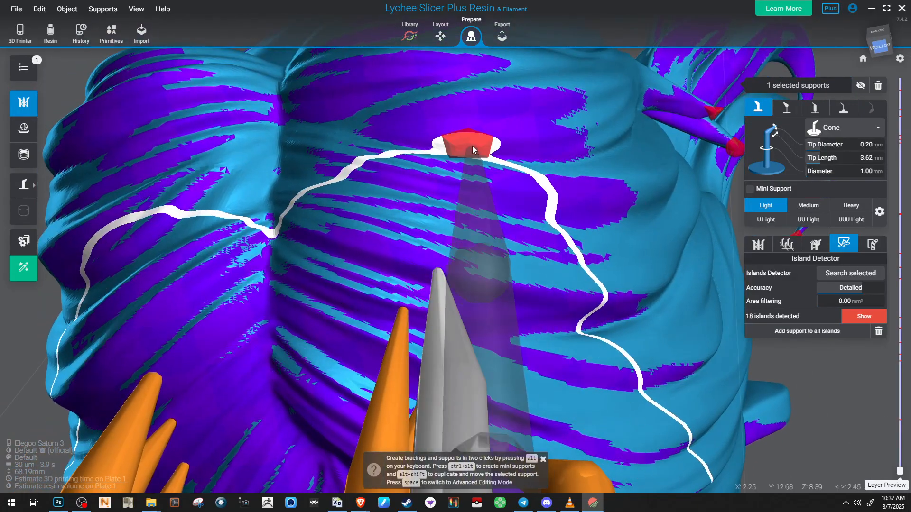
{"action": "left_click", "coordinate": [450, 245]}
Place a Light cone support on the tip island of each of the two adjacent curled strands on the hair's side
{"action": "right_click_drag", "start_coordinate": [450, 245], "coordinate": [437, 289]}
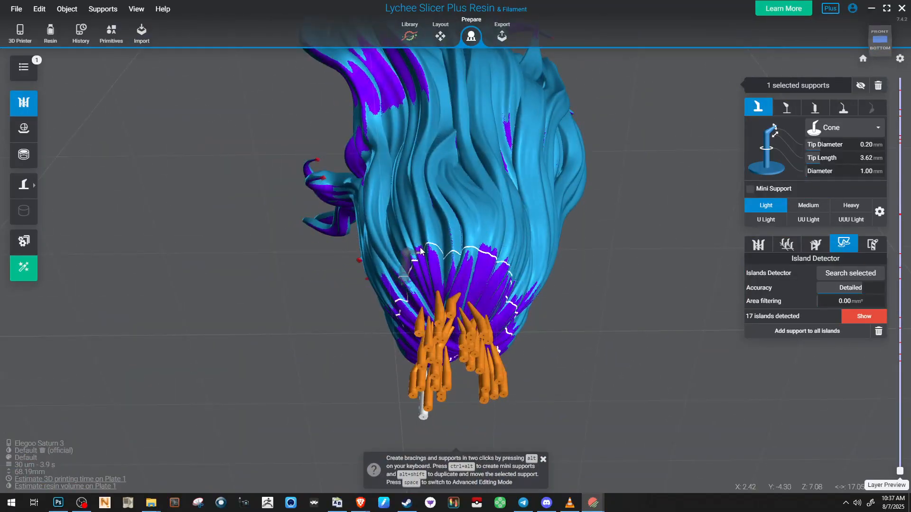
{"action": "right_click_drag", "start_coordinate": [419, 220], "coordinate": [745, 223]}
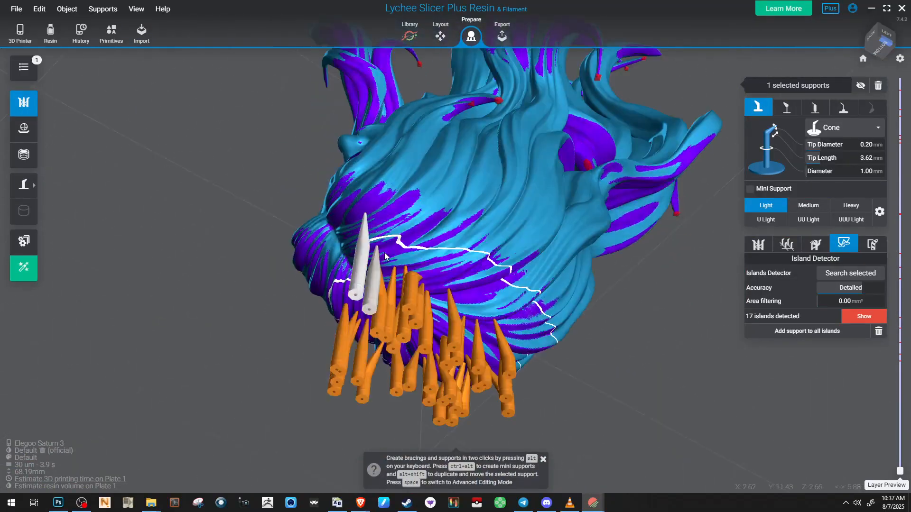
{"action": "scroll", "coordinate": [379, 292], "scroll_direction": "up", "scroll_amount": 3}
{"action": "right_click_drag", "start_coordinate": [379, 292], "coordinate": [420, 274]}
{"action": "scroll", "coordinate": [419, 261], "scroll_direction": "up", "scroll_amount": 4}
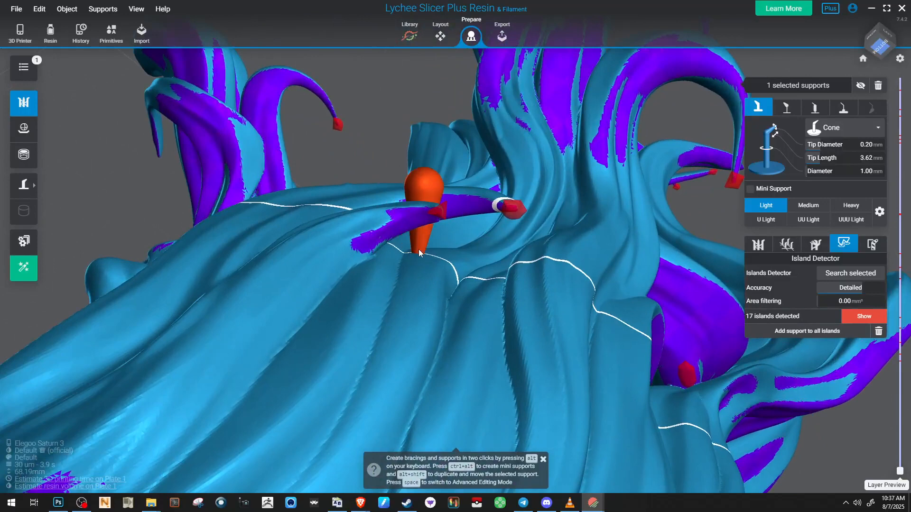
{"action": "left_click", "coordinate": [438, 203]}
{"action": "right_click_drag", "start_coordinate": [438, 203], "coordinate": [423, 240]}
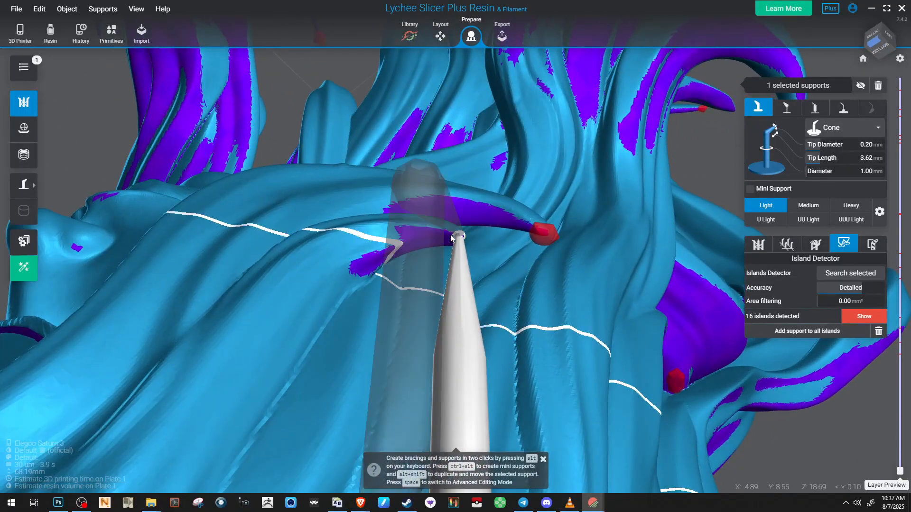
{"action": "left_click", "coordinate": [543, 235]}
Add a Light mini support from the shorter strand's support to the longer strand's underside, with tip diameters of 0.20 and 0.47 mm
{"action": "scroll", "coordinate": [551, 238], "scroll_direction": "up", "scroll_amount": 3}
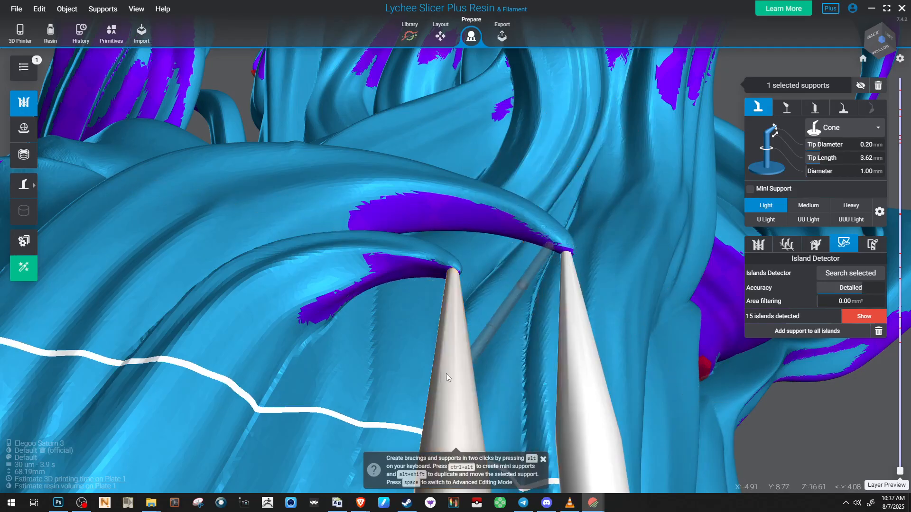
{"action": "left_click", "coordinate": [452, 329]}
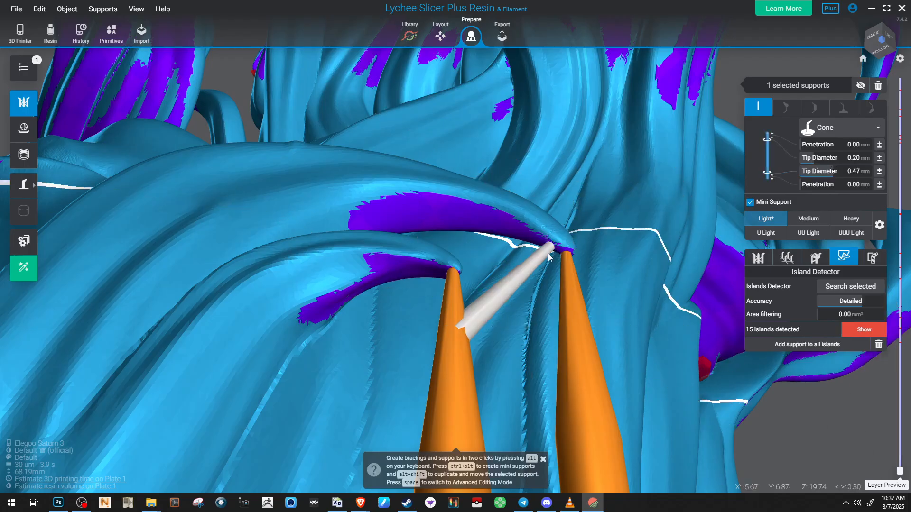
{"action": "scroll", "coordinate": [503, 280], "scroll_direction": "up", "scroll_amount": 5}
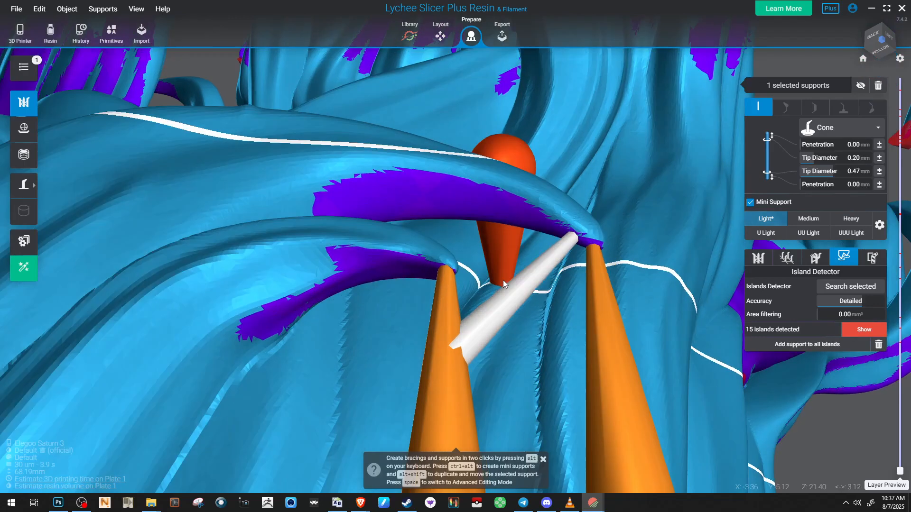
{"action": "middle_click_drag", "start_coordinate": [530, 287], "coordinate": [448, 283]}
{"action": "scroll", "coordinate": [451, 252], "scroll_direction": "down", "scroll_amount": 2}
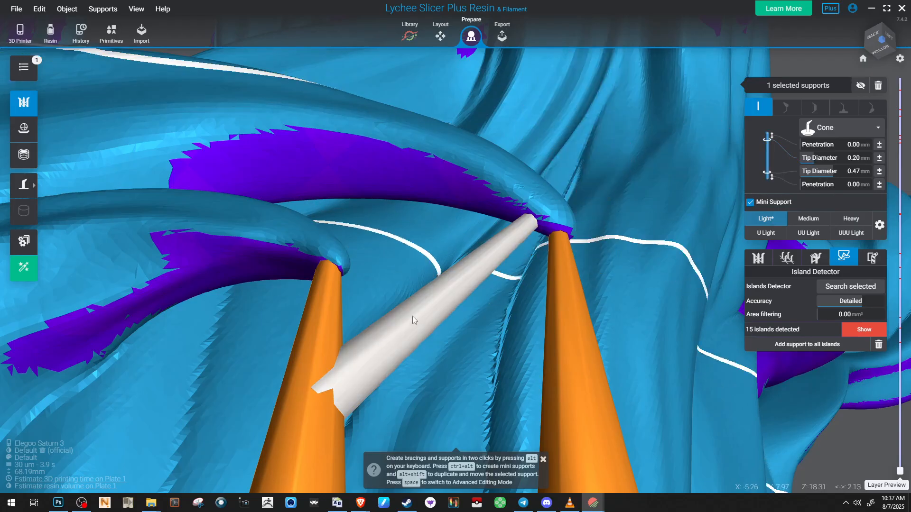
Add Light cone supports to the red island in the deep recess beneath the large hair fold
{"action": "scroll", "coordinate": [412, 316], "scroll_direction": "down", "scroll_amount": 7}
{"action": "right_click_drag", "start_coordinate": [412, 316], "coordinate": [266, 204]}
{"action": "scroll", "coordinate": [266, 204], "scroll_direction": "down", "scroll_amount": 3}
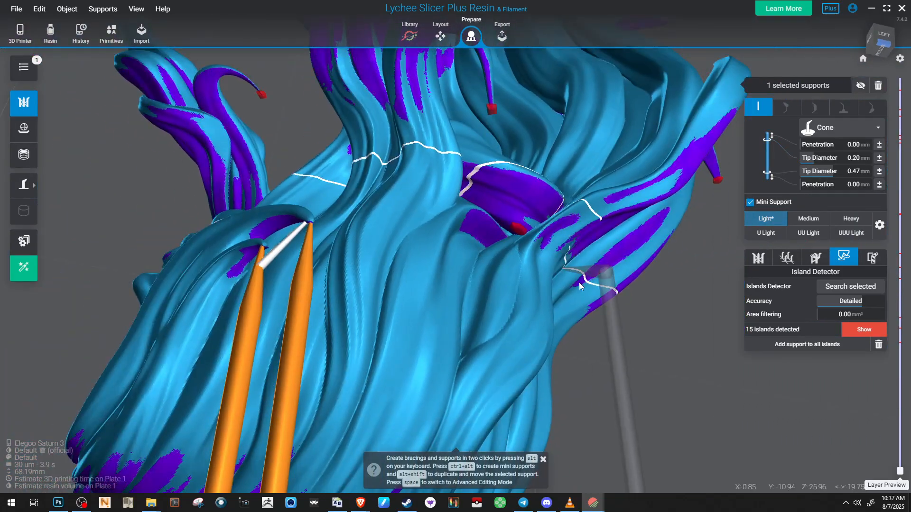
{"action": "left_click", "coordinate": [642, 346]}
{"action": "scroll", "coordinate": [588, 327], "scroll_direction": "up", "scroll_amount": 3}
{"action": "right_click_drag", "start_coordinate": [588, 327], "coordinate": [454, 266]}
{"action": "left_click", "coordinate": [435, 266]}
{"action": "left_click", "coordinate": [433, 264]}
{"action": "scroll", "coordinate": [453, 246], "scroll_direction": "up", "scroll_amount": 3}
{"action": "left_click", "coordinate": [447, 257]}
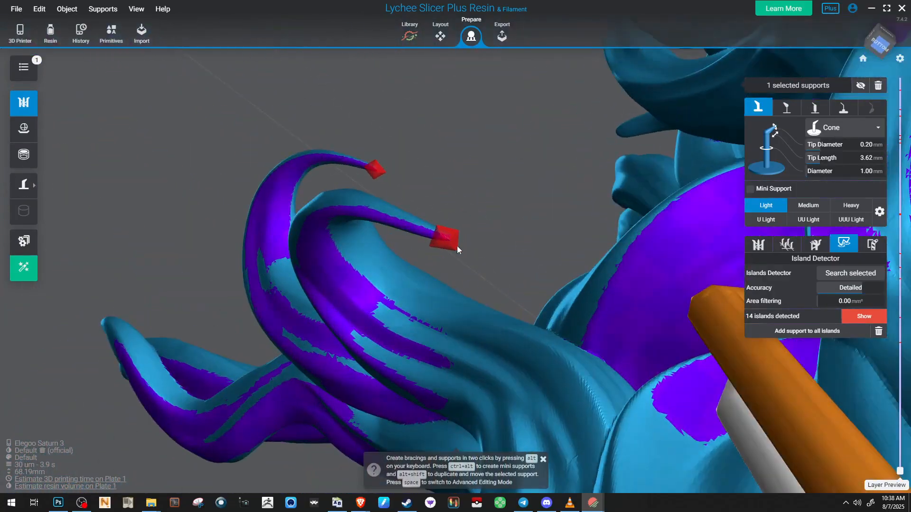
Connect the nearer curled strand's tip island to the bent support with a Light mini support and set its base tip diameter to 0.70 mm
{"action": "left_click", "coordinate": [451, 241]}
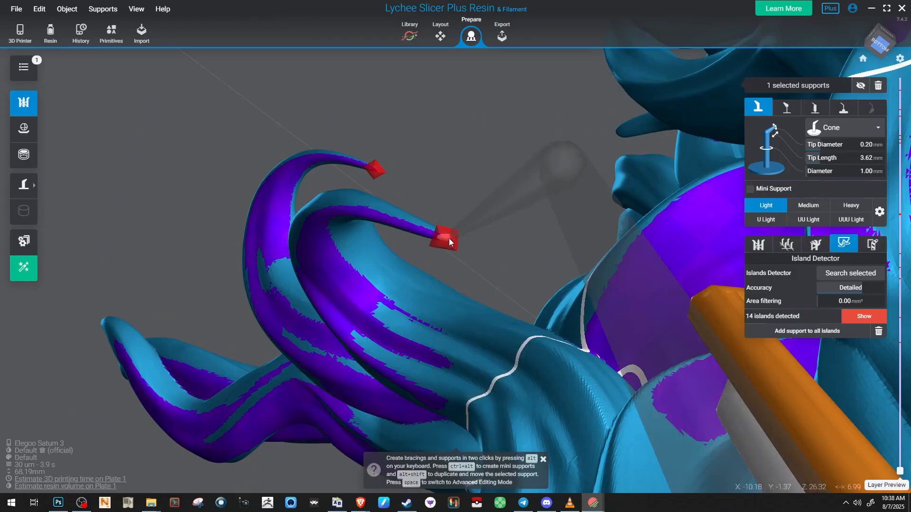
{"action": "right_click_drag", "start_coordinate": [449, 238], "coordinate": [434, 263]}
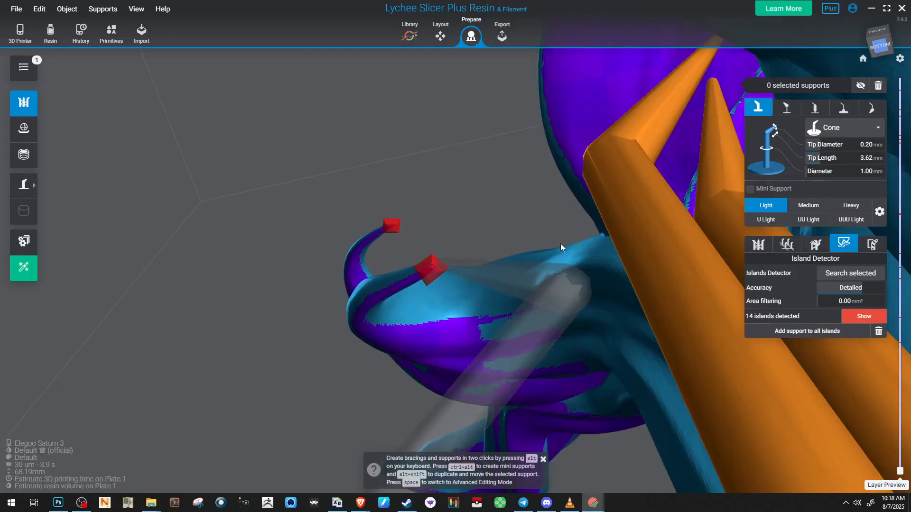
{"action": "left_click", "coordinate": [631, 183], "text": "ctrl+alt"}
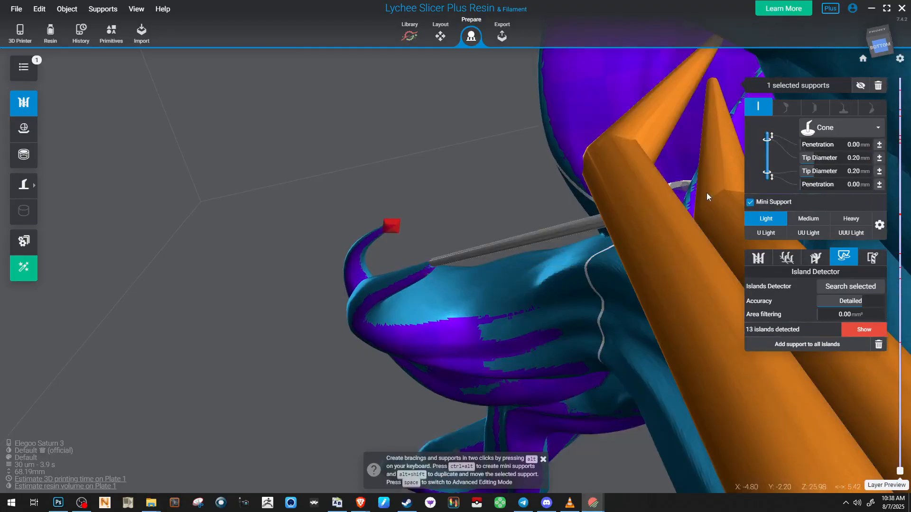
{"action": "left_click_drag", "start_coordinate": [808, 171], "coordinate": [850, 172]}
{"action": "right_click_drag", "start_coordinate": [423, 277], "coordinate": [474, 203]}
{"action": "scroll", "coordinate": [472, 211], "scroll_direction": "up", "scroll_amount": 5}
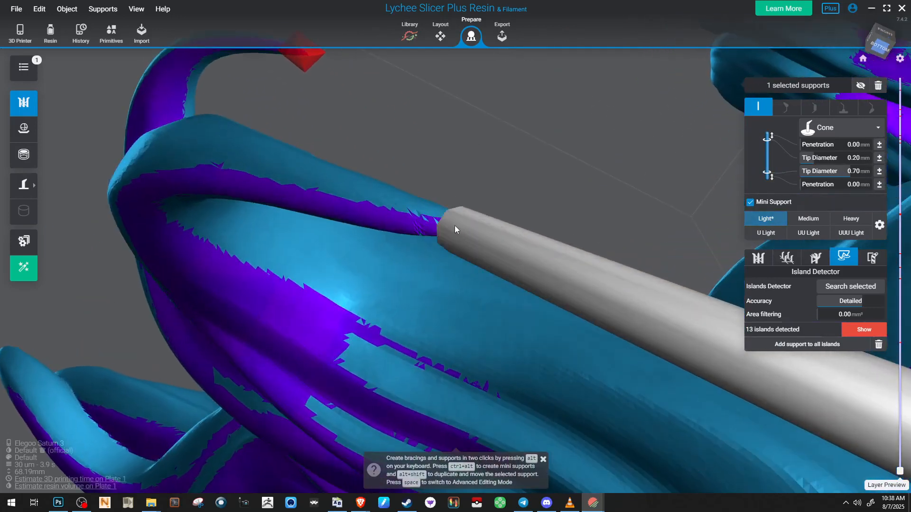
{"action": "scroll", "coordinate": [456, 226], "scroll_direction": "down", "scroll_amount": 5}
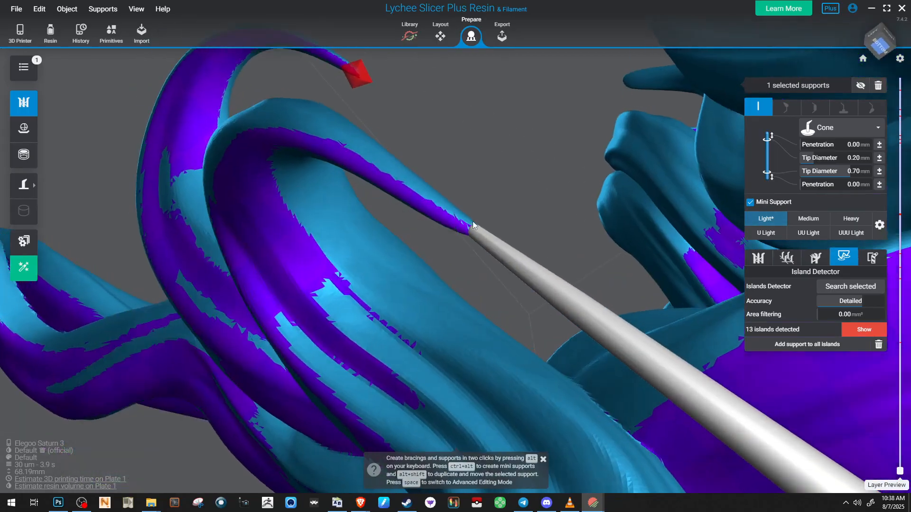
Add two U Light cone supports along the nearer curled strand's underside, just behind the tip's mini support
{"action": "scroll", "coordinate": [473, 225], "scroll_direction": "up", "scroll_amount": 1}
{"action": "left_click", "coordinate": [506, 173]}
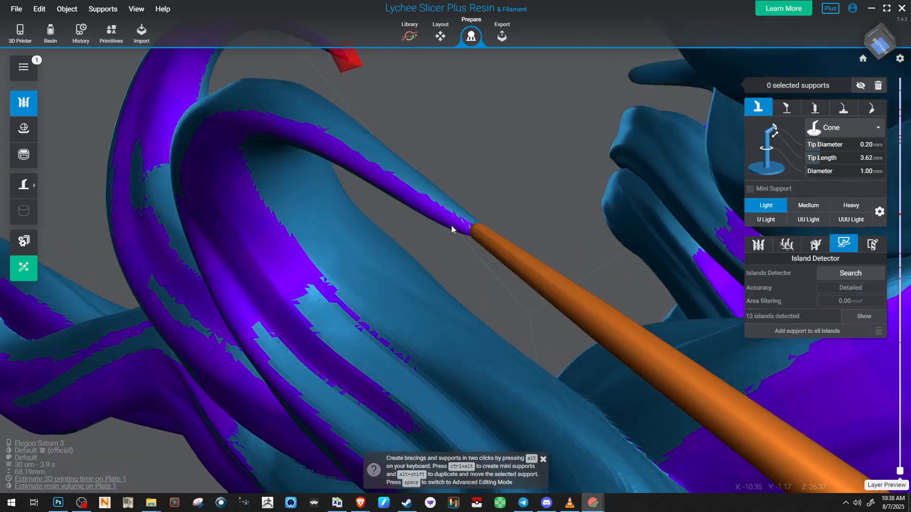
{"action": "scroll", "coordinate": [452, 227], "scroll_direction": "up", "scroll_amount": 1}
{"action": "left_click", "coordinate": [453, 227]}
{"action": "left_click", "coordinate": [453, 227]}
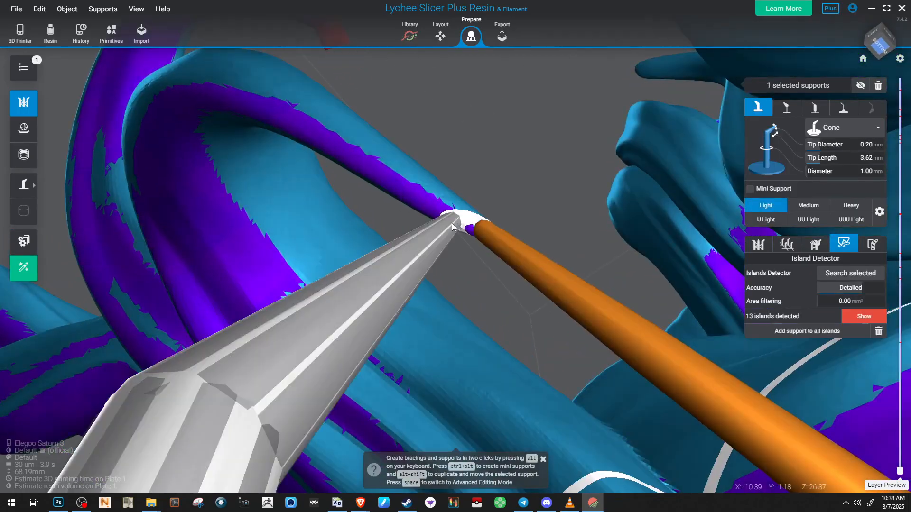
{"action": "left_click", "coordinate": [766, 219]}
{"action": "scroll", "coordinate": [410, 195], "scroll_direction": "up", "scroll_amount": 1}
{"action": "right_click_drag", "start_coordinate": [410, 194], "coordinate": [467, 274]}
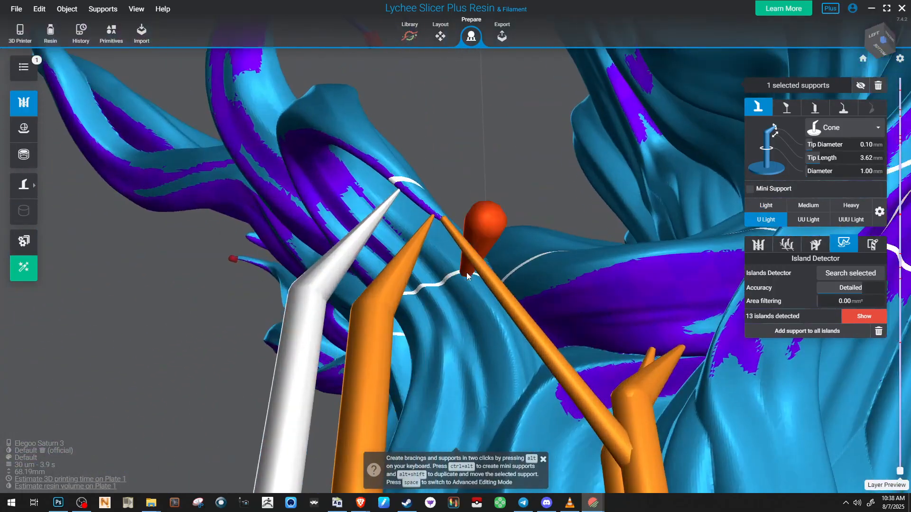
Connect the farther curled strand's tip island to the bent support with a Light mini support, tip diameters 0.10 and 0.58 mm
{"action": "right_click_drag", "start_coordinate": [392, 176], "coordinate": [358, 166]}
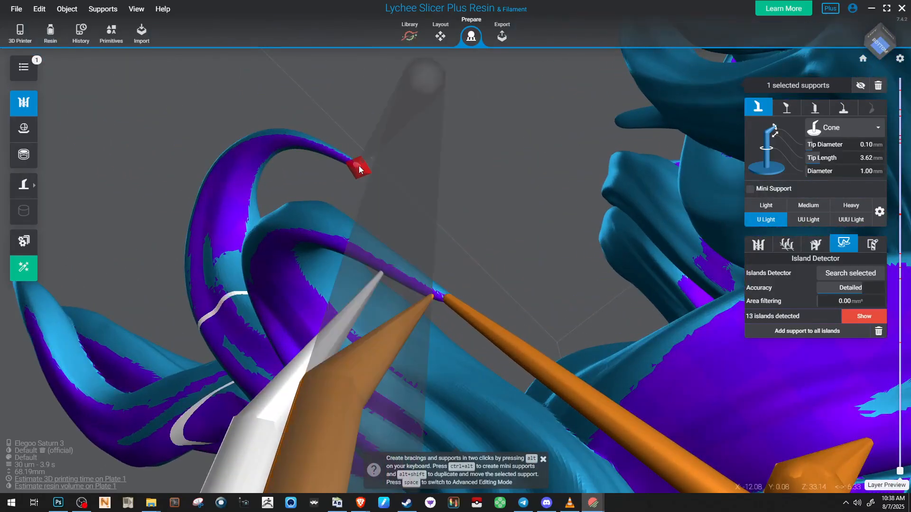
{"action": "left_click", "coordinate": [361, 167], "text": "alt"}
{"action": "scroll", "coordinate": [642, 321], "scroll_direction": "down", "scroll_amount": 3}
{"action": "left_click", "coordinate": [594, 358], "text": "alt"}
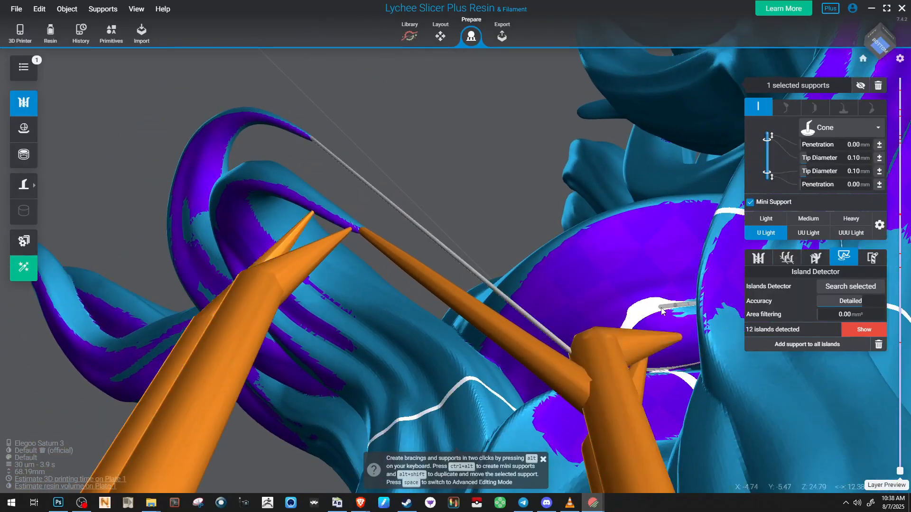
{"action": "left_click_drag", "start_coordinate": [770, 192], "coordinate": [771, 193]}
Place a U Light cone support on the farther curled strand's underside, just behind its mini-supported tip
{"action": "right_click_drag", "start_coordinate": [399, 183], "coordinate": [471, 4]}
{"action": "scroll", "coordinate": [340, 108], "scroll_direction": "up", "scroll_amount": 3}
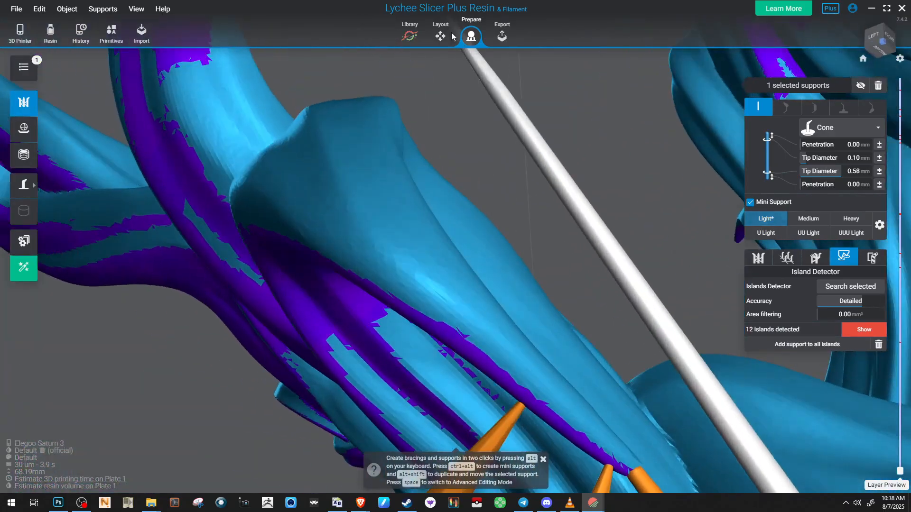
{"action": "scroll", "coordinate": [360, 143], "scroll_direction": "up", "scroll_amount": 3}
{"action": "middle_click_drag", "start_coordinate": [359, 144], "coordinate": [301, 233]}
{"action": "scroll", "coordinate": [261, 143], "scroll_direction": "up", "scroll_amount": 2}
{"action": "middle_click_drag", "start_coordinate": [261, 144], "coordinate": [284, 206]}
{"action": "scroll", "coordinate": [283, 206], "scroll_direction": "up", "scroll_amount": 1}
{"action": "left_click_drag", "start_coordinate": [330, 151], "coordinate": [330, 157]}
{"action": "scroll", "coordinate": [298, 195], "scroll_direction": "down", "scroll_amount": 2}
{"action": "right_click_drag", "start_coordinate": [307, 187], "coordinate": [475, 178]}
{"action": "left_click", "coordinate": [428, 210]}
{"action": "scroll", "coordinate": [474, 178], "scroll_direction": "up", "scroll_amount": 1}
{"action": "left_click", "coordinate": [350, 231]}
{"action": "left_click", "coordinate": [350, 227]}
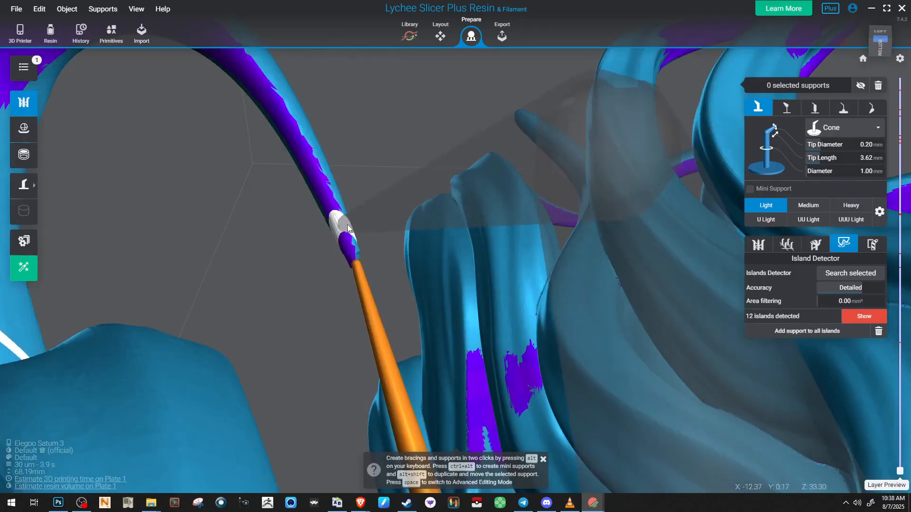
{"action": "scroll", "coordinate": [349, 227], "scroll_direction": "up", "scroll_amount": 4}
{"action": "left_click", "coordinate": [765, 220]}
{"action": "right_click_drag", "start_coordinate": [576, 229], "coordinate": [386, 246]}
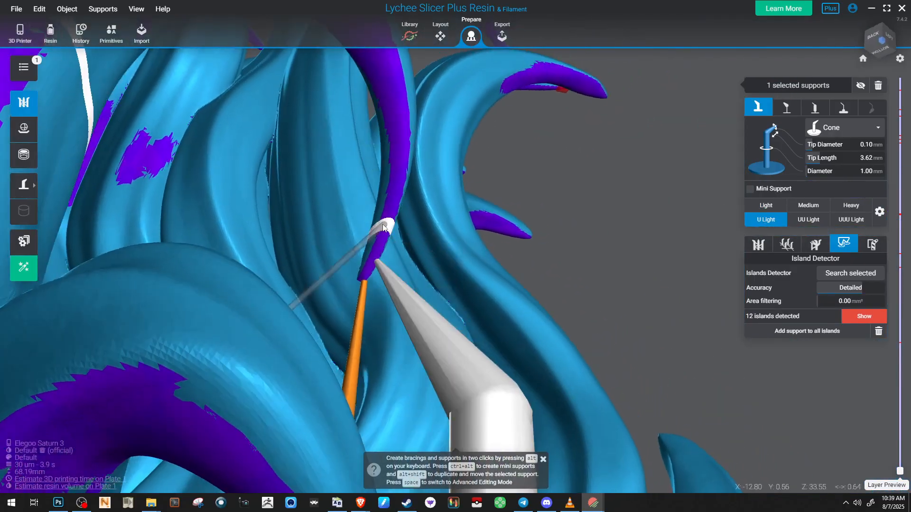
Add more cone supports farther up the same curled strand's underside, switching them to the Light preset
{"action": "left_click", "coordinate": [395, 213]}
{"action": "right_click_drag", "start_coordinate": [395, 213], "coordinate": [398, 248]}
{"action": "left_click", "coordinate": [396, 204]}
{"action": "key", "text": "1"}
{"action": "right_click_drag", "start_coordinate": [380, 213], "coordinate": [323, 251]}
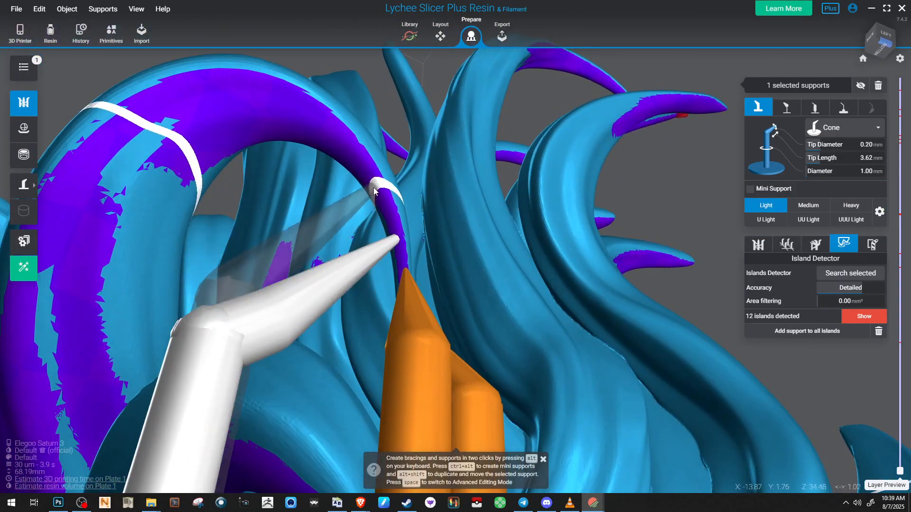
{"action": "right_click_drag", "start_coordinate": [373, 189], "coordinate": [345, 197]}
{"action": "left_click", "coordinate": [339, 195]}
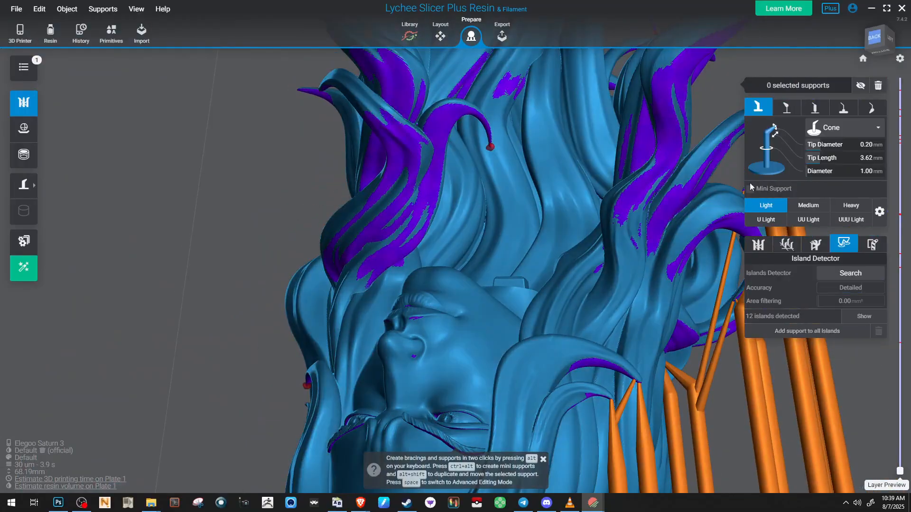
Place a U Light cone support on the tip island of the curled strand beside the face and add more along its underside
{"action": "right_click_drag", "start_coordinate": [695, 191], "coordinate": [419, 137]}
{"action": "left_click", "coordinate": [422, 134]}
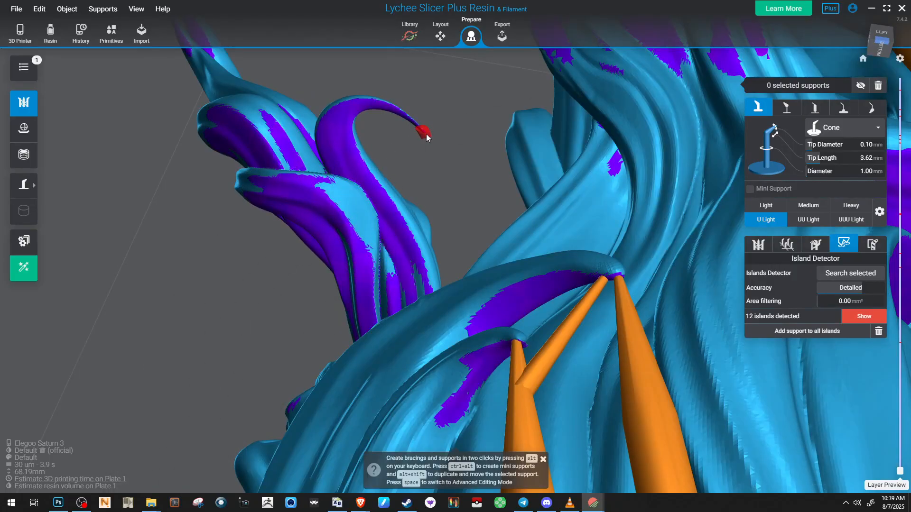
{"action": "left_click", "coordinate": [425, 135]}
{"action": "right_click_drag", "start_coordinate": [425, 135], "coordinate": [460, 173]}
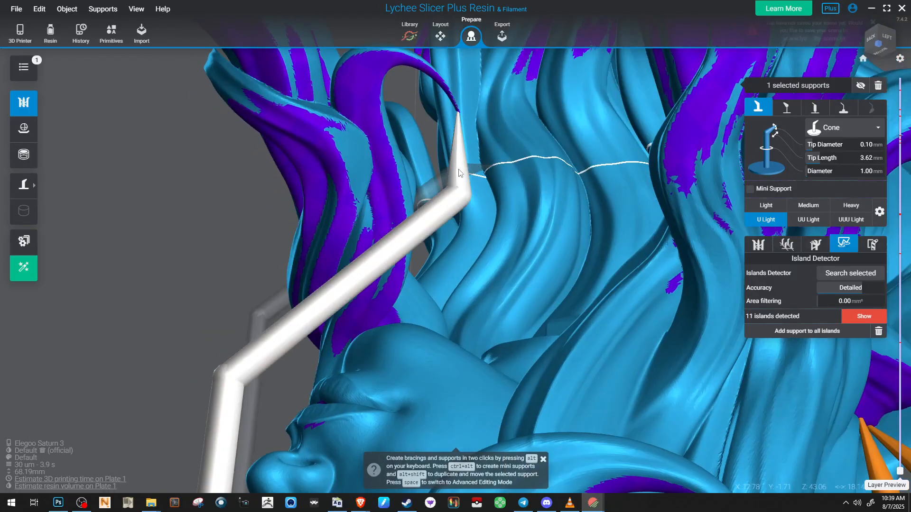
{"action": "scroll", "coordinate": [447, 212], "scroll_direction": "up", "scroll_amount": 3}
{"action": "right_click_drag", "start_coordinate": [447, 213], "coordinate": [518, 169]}
{"action": "left_click", "coordinate": [504, 171]}
{"action": "left_click", "coordinate": [518, 171]}
{"action": "scroll", "coordinate": [515, 169], "scroll_direction": "down", "scroll_amount": 4}
Place U Light cone supports on the arched back strand's tip island and at two points along its underside
{"action": "right_click_drag", "start_coordinate": [515, 170], "coordinate": [537, 192]}
{"action": "scroll", "coordinate": [565, 212], "scroll_direction": "down", "scroll_amount": 5}
{"action": "right_click_drag", "start_coordinate": [474, 209], "coordinate": [491, 170]}
{"action": "left_click", "coordinate": [578, 119]}
{"action": "left_click", "coordinate": [766, 220]}
{"action": "middle_click_drag", "start_coordinate": [507, 210], "coordinate": [558, 272]}
{"action": "left_click", "coordinate": [395, 231]}
{"action": "scroll", "coordinate": [429, 170], "scroll_direction": "up", "scroll_amount": 4}
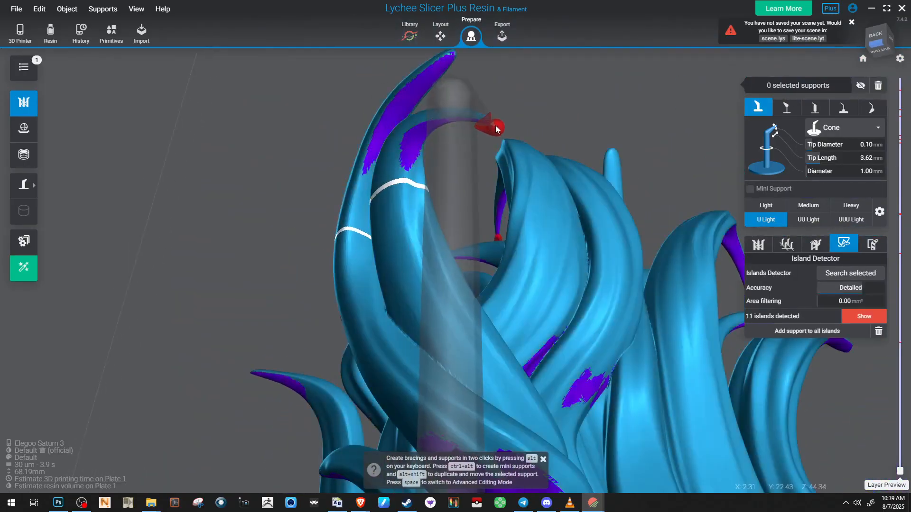
{"action": "left_click", "coordinate": [494, 128]}
{"action": "right_click_drag", "start_coordinate": [494, 128], "coordinate": [511, 141]}
{"action": "left_click", "coordinate": [537, 164]}
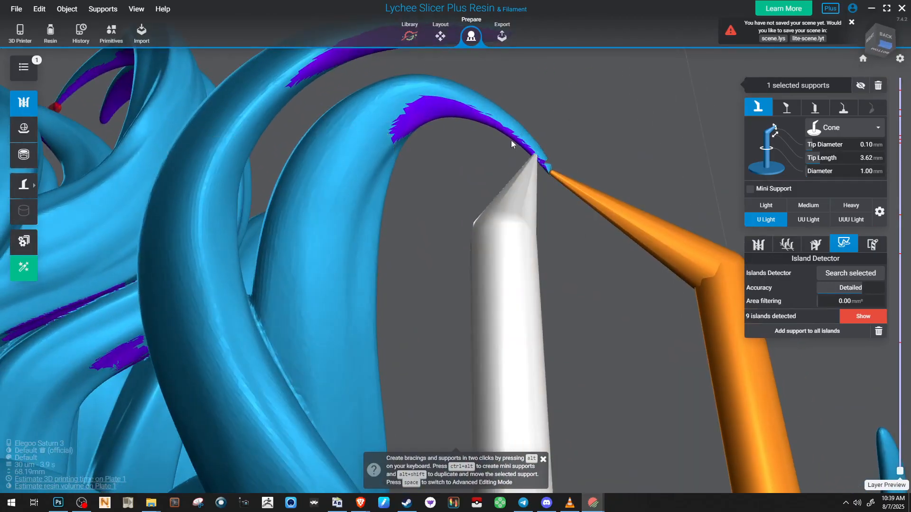
{"action": "left_click", "coordinate": [505, 132]}
Place a Light cone support on the next arched strand's tip island and a second one just behind it
{"action": "scroll", "coordinate": [506, 130], "scroll_direction": "down", "scroll_amount": 3}
{"action": "right_click_drag", "start_coordinate": [526, 81], "coordinate": [566, 166]}
{"action": "scroll", "coordinate": [565, 141], "scroll_direction": "down", "scroll_amount": 5}
{"action": "left_click", "coordinate": [566, 166]}
{"action": "scroll", "coordinate": [565, 166], "scroll_direction": "up", "scroll_amount": 5}
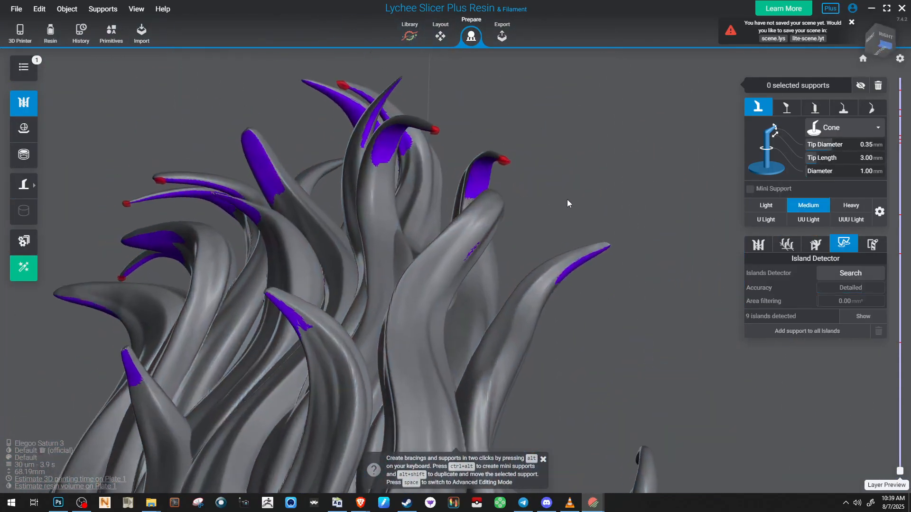
{"action": "left_click", "coordinate": [508, 151]}
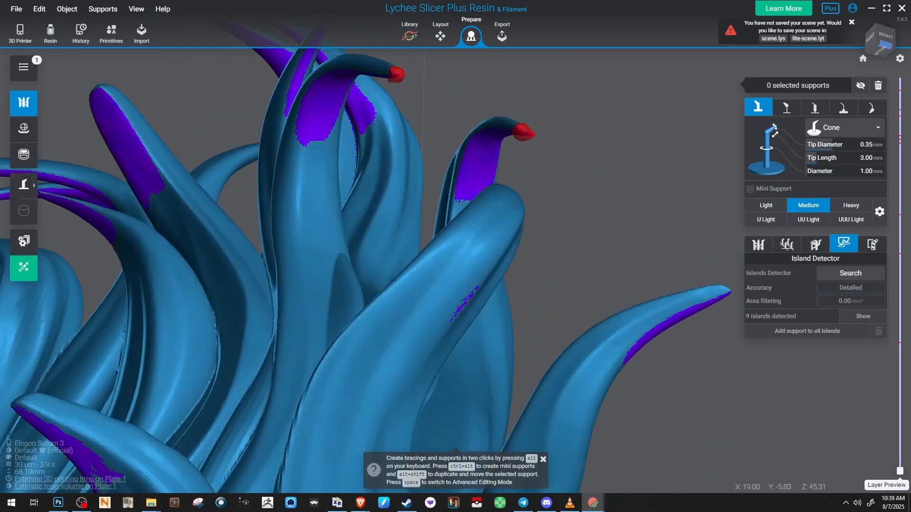
{"action": "right_click_drag", "start_coordinate": [508, 151], "coordinate": [324, 249]}
{"action": "left_click", "coordinate": [512, 155]}
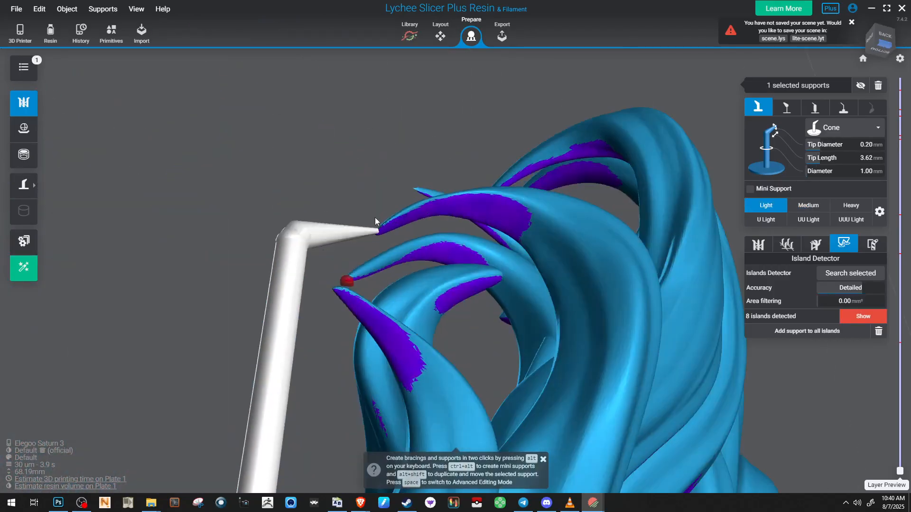
{"action": "left_click", "coordinate": [399, 220]}
{"action": "right_click_drag", "start_coordinate": [399, 220], "coordinate": [388, 251]}
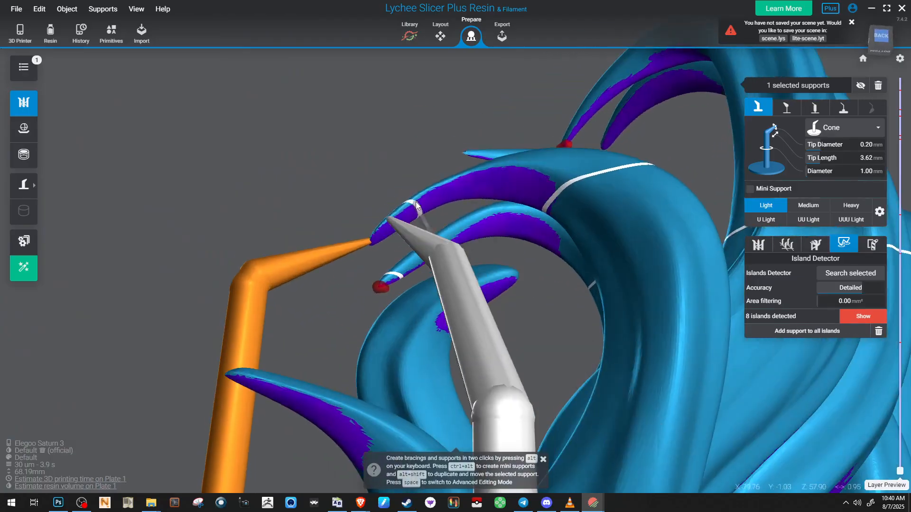
Add a Light mini support from the strand's underside to the adjacent bent support and enlarge its base tip diameter
{"action": "left_click", "coordinate": [416, 204], "text": "ctrl+alt"}
{"action": "left_click", "coordinate": [442, 255], "text": "ctrl+alt"}
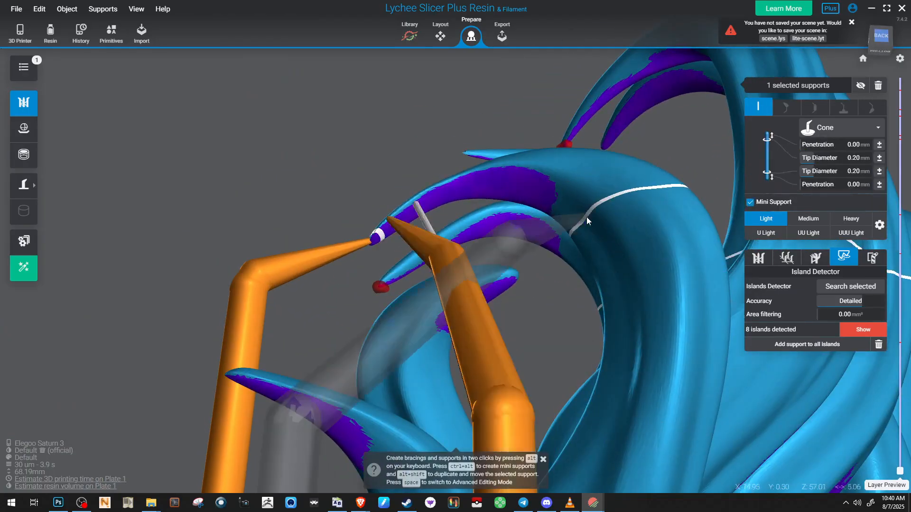
{"action": "left_click_drag", "start_coordinate": [813, 172], "coordinate": [839, 173]}
Place three Light cone supports with 0.20 mm tips on the next arched strand, from its tip island up the underside
{"action": "right_click_drag", "start_coordinate": [316, 252], "coordinate": [500, 147]}
{"action": "scroll", "coordinate": [431, 139], "scroll_direction": "up", "scroll_amount": 3}
{"action": "left_click", "coordinate": [435, 139]}
{"action": "left_click", "coordinate": [546, 178]}
{"action": "left_click", "coordinate": [522, 155]}
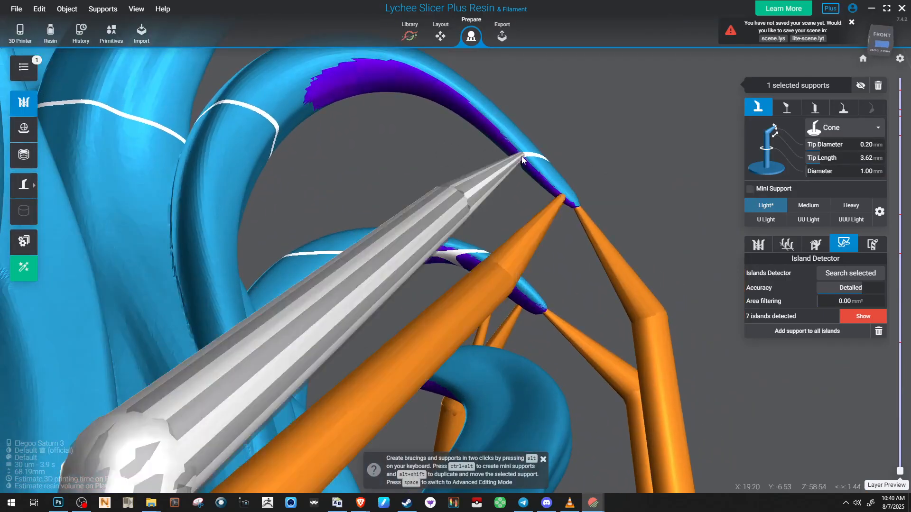
Place Light cone supports with 0.20 mm tips on the upper strand's tip island and the neighbouring strand's tip
{"action": "mouse_move", "coordinate": [472, 113]}
{"action": "right_mouse_down"}
{"action": "mouse_move", "coordinate": [433, 199]}
{"action": "mouse_move", "coordinate": [374, 221]}
{"action": "mouse_move", "coordinate": [511, 178]}
{"action": "mouse_move", "coordinate": [522, 238]}
{"action": "right_mouse_up"}
{"action": "scroll", "coordinate": [432, 199], "scroll_direction": "down", "scroll_amount": 5}
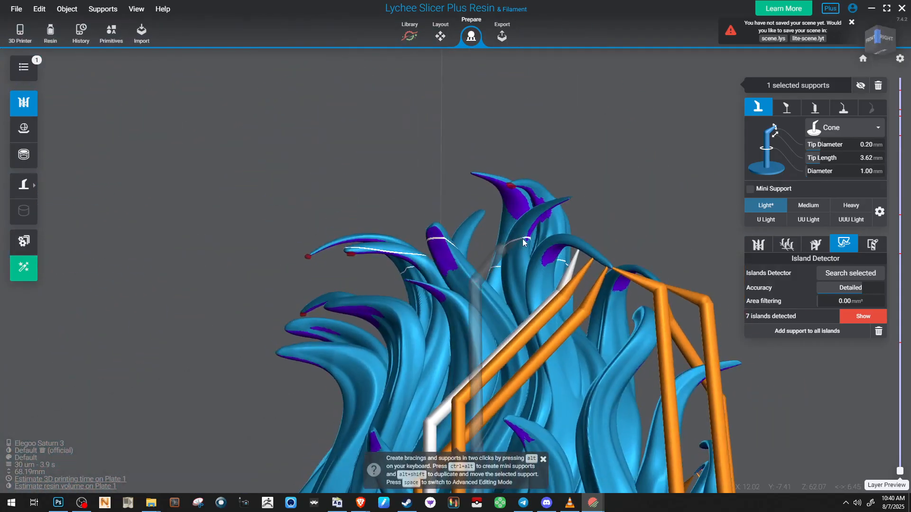
{"action": "scroll", "coordinate": [523, 197], "scroll_direction": "up", "scroll_amount": 4}
{"action": "scroll", "coordinate": [523, 197], "scroll_direction": "up", "scroll_amount": 1}
{"action": "middle_click_drag", "start_coordinate": [504, 191], "coordinate": [465, 224]}
{"action": "scroll", "coordinate": [477, 206], "scroll_direction": "up", "scroll_amount": 3}
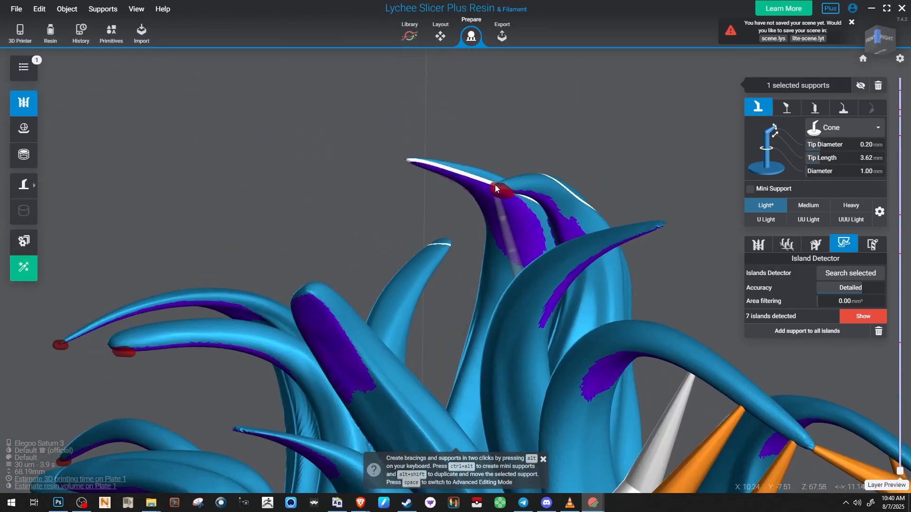
{"action": "left_click", "coordinate": [496, 186]}
{"action": "right_click_drag", "start_coordinate": [497, 186], "coordinate": [457, 192]}
Add a Light mini support with 0.20 and 0.54 mm tips beneath the lower strand and a Light cone support on the adjacent wide strand
{"action": "left_click", "coordinate": [460, 192], "text": "ctrl+alt"}
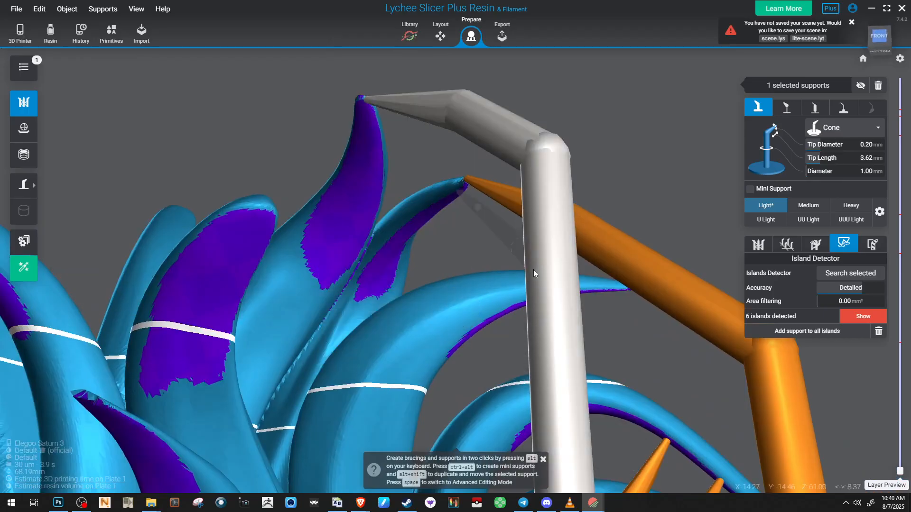
{"action": "left_click", "coordinate": [533, 269], "text": "ctrl+alt"}
{"action": "right_click_drag", "start_coordinate": [534, 269], "coordinate": [433, 211]}
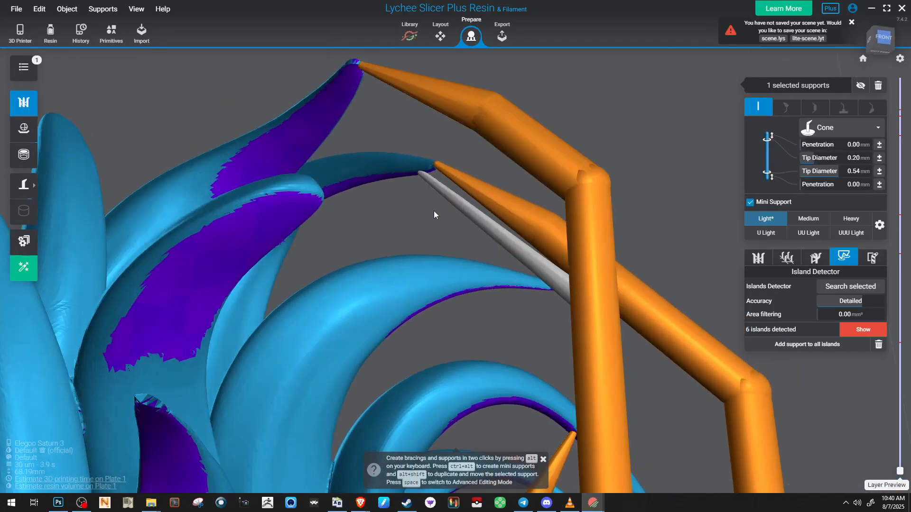
{"action": "left_click", "coordinate": [409, 174]}
{"action": "right_click_drag", "start_coordinate": [409, 174], "coordinate": [411, 133]}
{"action": "left_click", "coordinate": [407, 128]}
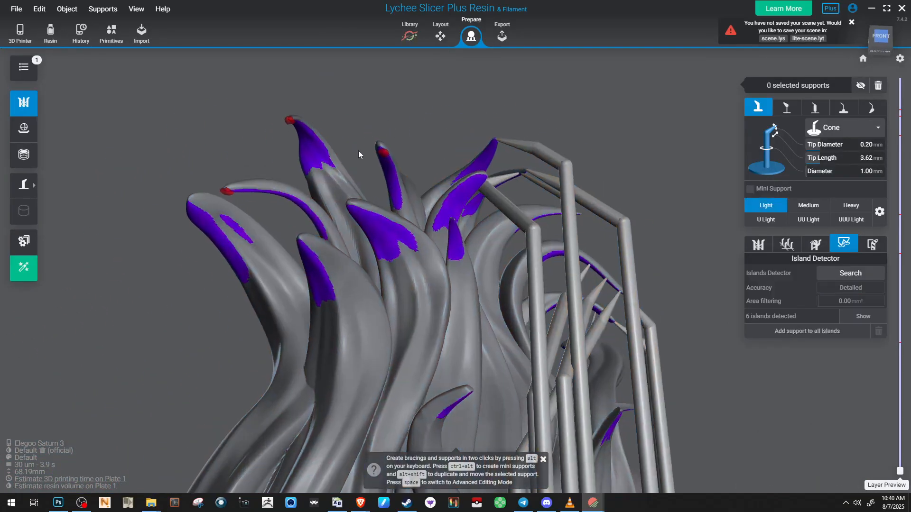
Place Light cone supports on the narrow middle strand's tip island and farther along its underside
{"action": "scroll", "coordinate": [359, 151], "scroll_direction": "up", "scroll_amount": 4}
{"action": "left_click", "coordinate": [365, 141]}
{"action": "left_click", "coordinate": [354, 122]}
{"action": "right_click_drag", "start_coordinate": [356, 121], "coordinate": [537, 240]}
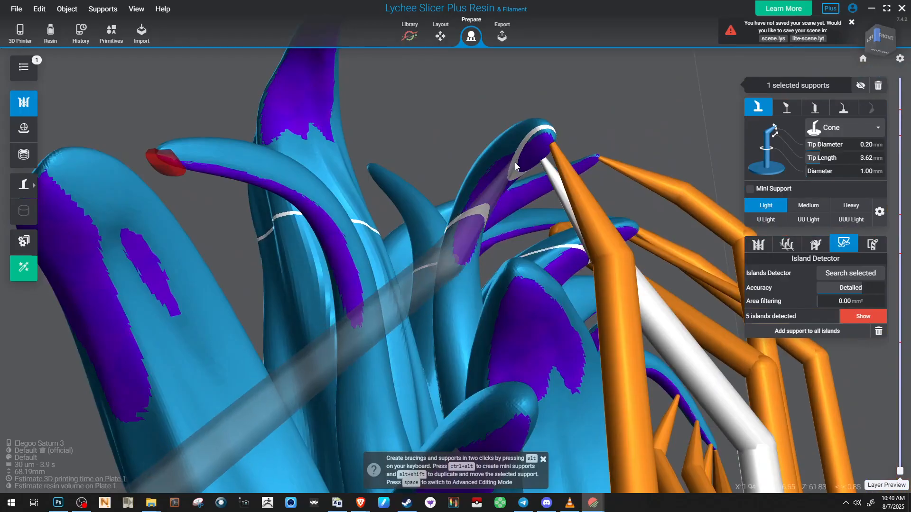
{"action": "right_click_drag", "start_coordinate": [515, 164], "coordinate": [408, 98]}
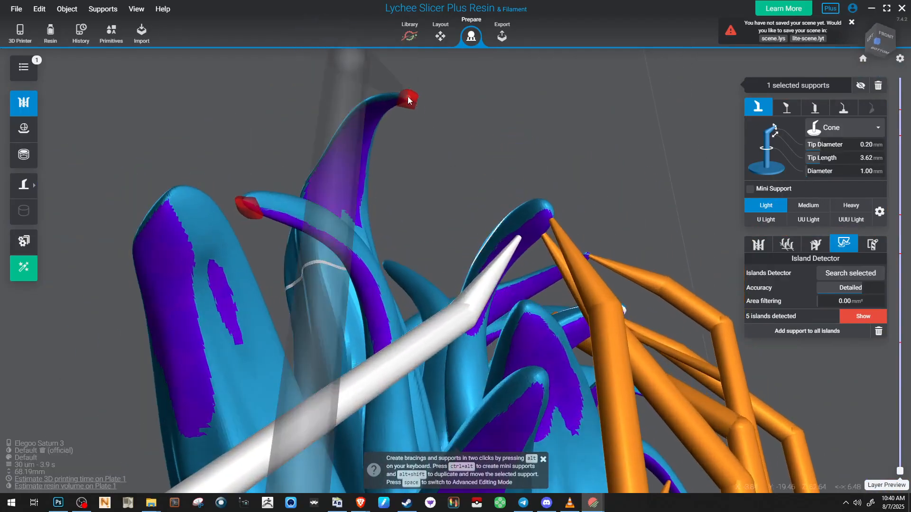
Place a Light cone support on the tall strand's tip island and a second one just behind it
{"action": "left_click", "coordinate": [409, 98]}
{"action": "right_click_drag", "start_coordinate": [409, 98], "coordinate": [449, 103]}
{"action": "left_click", "coordinate": [460, 98]}
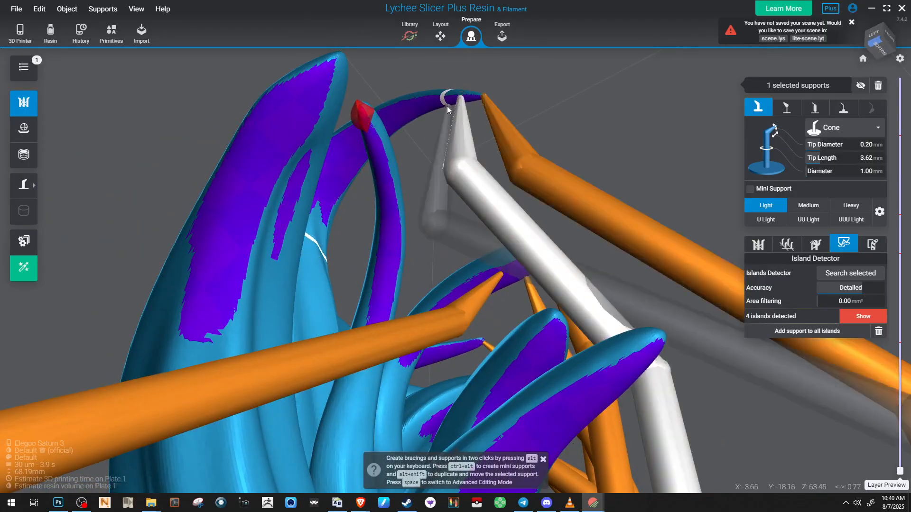
Place a Light cone support on the tip island of the slim curved strand beside the tall one
{"action": "right_click_drag", "start_coordinate": [440, 104], "coordinate": [398, 170]}
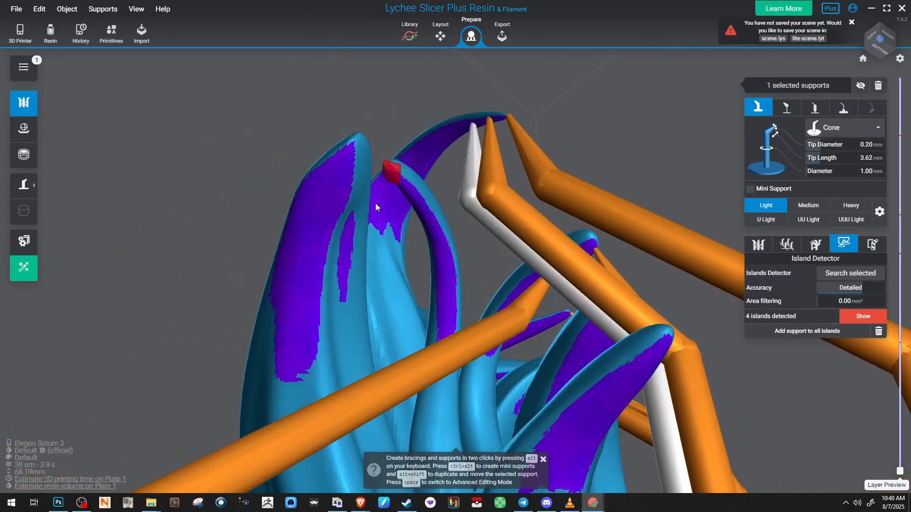
{"action": "left_click", "coordinate": [396, 173]}
{"action": "right_click_drag", "start_coordinate": [397, 174], "coordinate": [534, 269]}
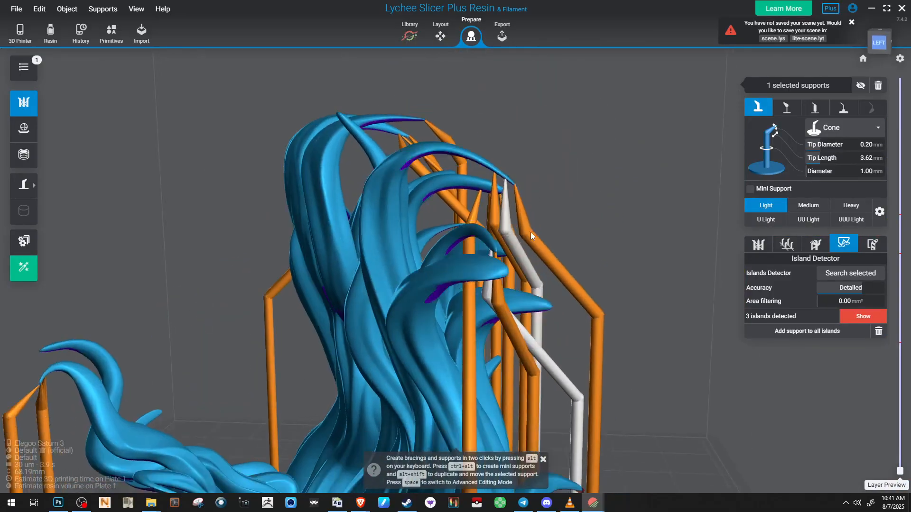
Step through the remaining islands and place a Light cone support on the first one, at the small strand's tip
{"action": "left_click", "coordinate": [864, 316]}
{"action": "right_click_drag", "start_coordinate": [455, 271], "coordinate": [530, 154]}
{"action": "scroll", "coordinate": [489, 280], "scroll_direction": "up", "scroll_amount": 5}
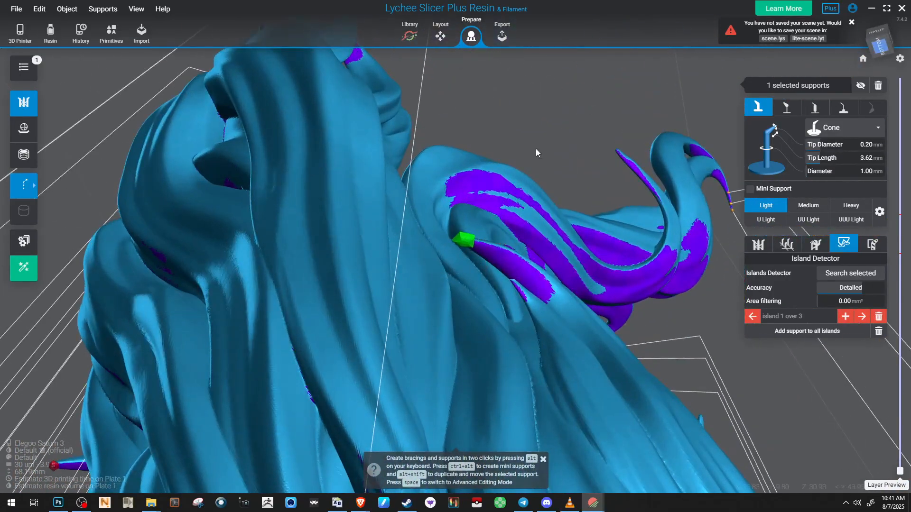
{"action": "left_click", "coordinate": [541, 155]}
{"action": "scroll", "coordinate": [497, 272], "scroll_direction": "up", "scroll_amount": 3}
{"action": "left_click", "coordinate": [496, 271]}
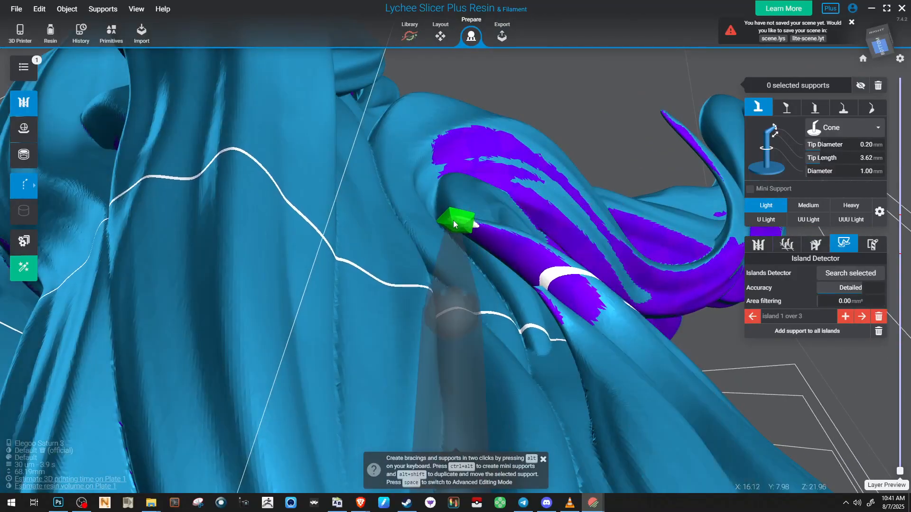
{"action": "left_click", "coordinate": [455, 224]}
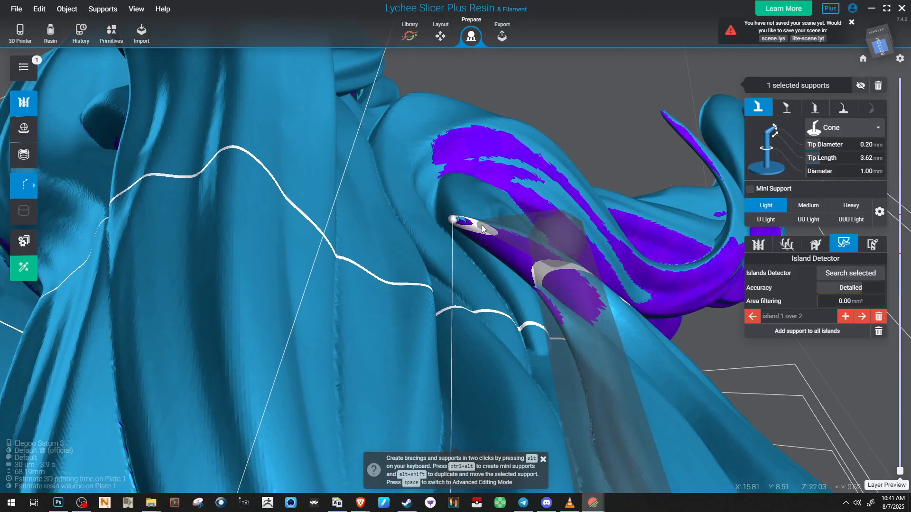
Step to the next detected island and delete the selected Light mini support
{"action": "right_click_drag", "start_coordinate": [481, 225], "coordinate": [445, 274]}
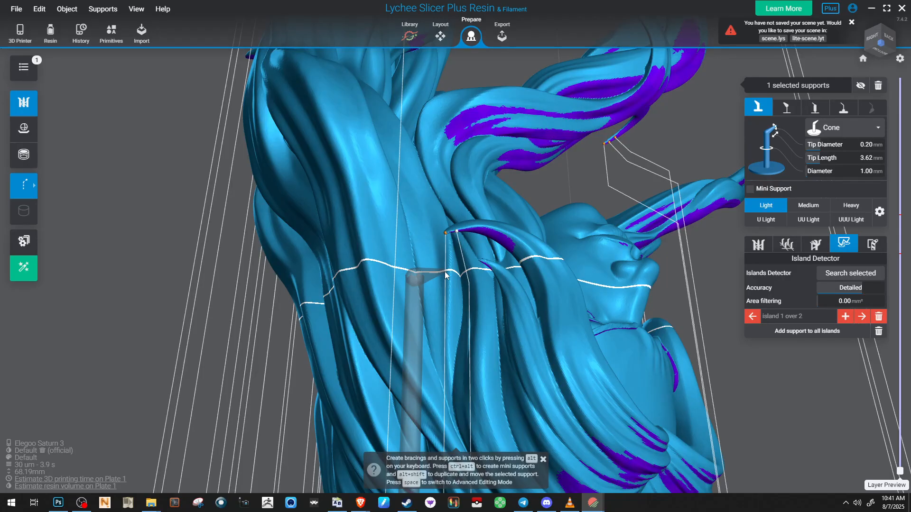
{"action": "right_click_drag", "start_coordinate": [477, 209], "coordinate": [759, 304]}
{"action": "left_click", "coordinate": [862, 317]}
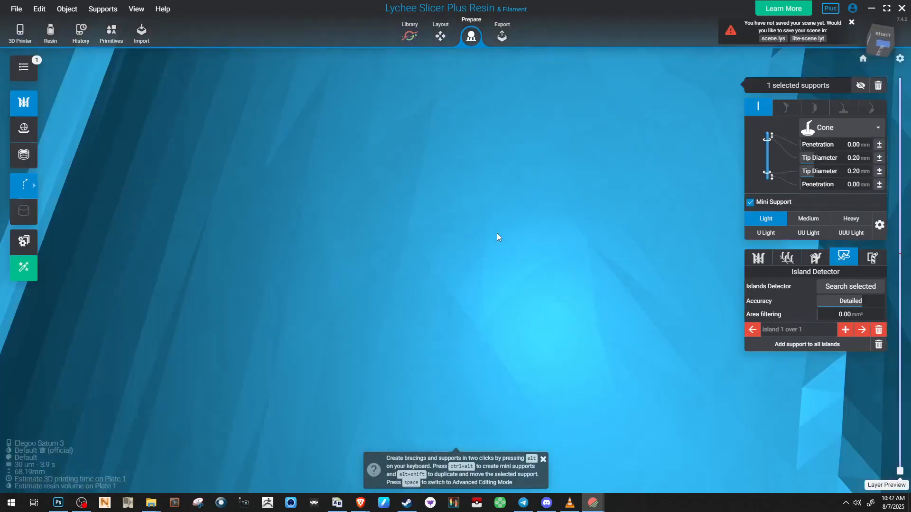
{"action": "right_click_drag", "start_coordinate": [497, 232], "coordinate": [463, 164]}
{"action": "key", "text": "Delete"}
{"action": "left_click", "coordinate": [220, 148]}
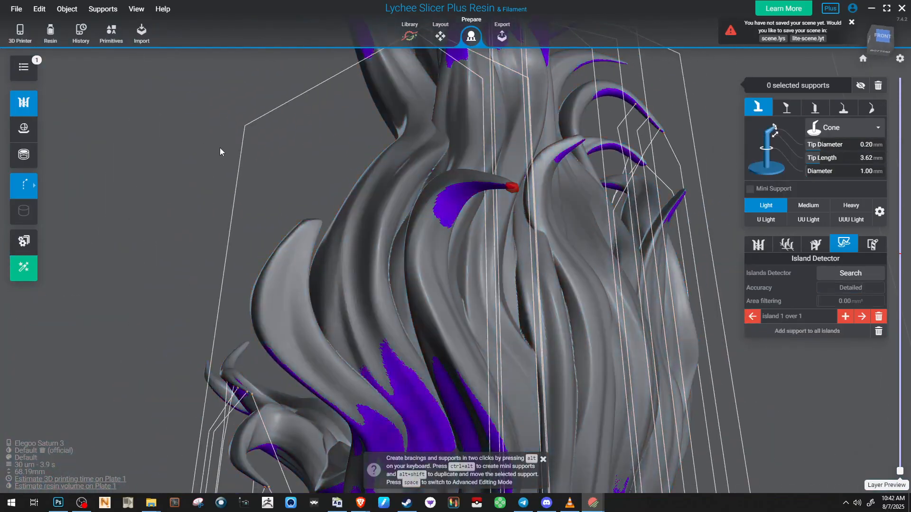
Place Light cone supports on the last remaining island, at the tip of the curved hair strand
{"action": "right_click_drag", "start_coordinate": [221, 148], "coordinate": [231, 122]}
{"action": "scroll", "coordinate": [427, 135], "scroll_direction": "up", "scroll_amount": 5}
{"action": "left_click", "coordinate": [430, 111]}
{"action": "left_click", "coordinate": [451, 111]}
{"action": "right_click_drag", "start_coordinate": [451, 111], "coordinate": [684, 202]}
{"action": "scroll", "coordinate": [536, 120], "scroll_direction": "down", "scroll_amount": 8}
{"action": "scroll", "coordinate": [530, 182], "scroll_direction": "up", "scroll_amount": 4}
{"action": "scroll", "coordinate": [422, 169], "scroll_direction": "down", "scroll_amount": 6}
Select all supports on the head and add bracing between them with the Default Bracing preset
{"action": "key", "text": "space"}
{"action": "left_click", "coordinate": [93, 464]}
{"action": "key", "text": "ctrl+a"}
{"action": "right_click_drag", "start_coordinate": [93, 464], "coordinate": [537, 280]}
{"action": "left_click", "coordinate": [790, 246]}
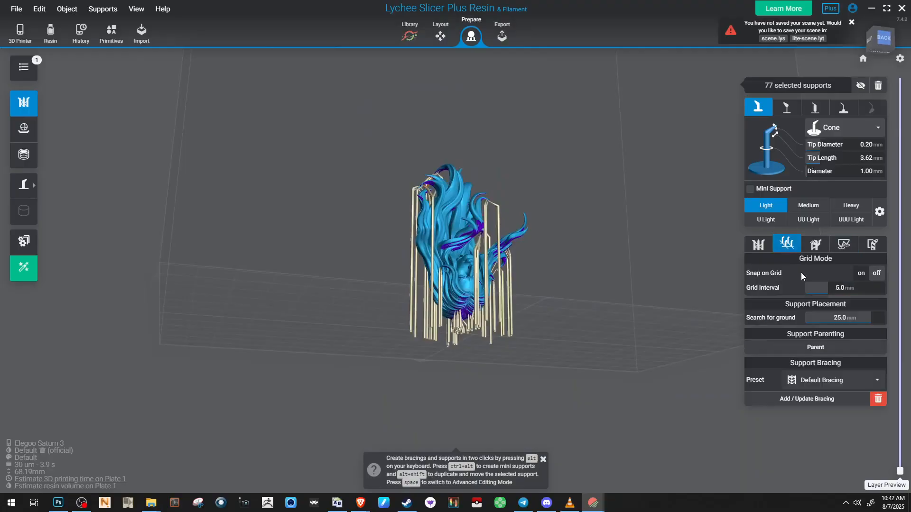
{"action": "left_click", "coordinate": [802, 405]}
Select the head's entire support structure, including all of the bracing
{"action": "right_click_drag", "start_coordinate": [258, 385], "coordinate": [502, 359]}
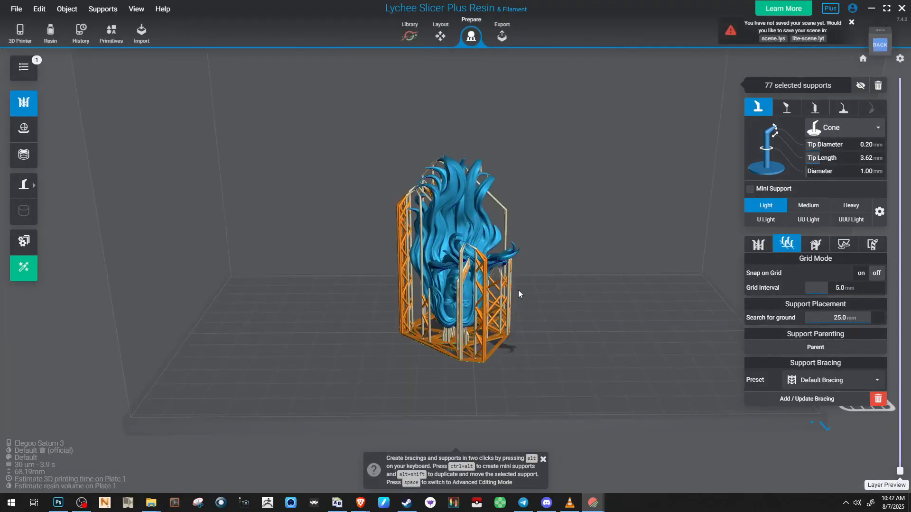
{"action": "right_click_drag", "start_coordinate": [596, 255], "coordinate": [597, 208]}
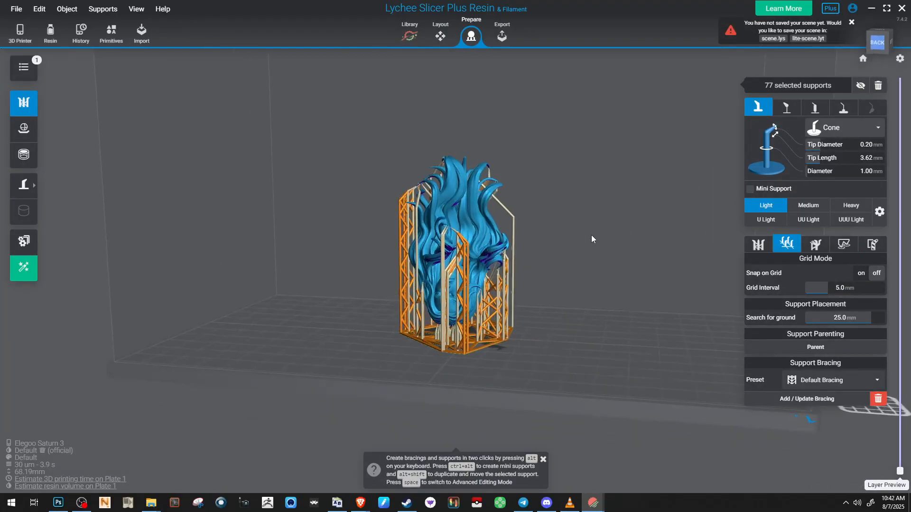
{"action": "left_click_drag", "start_coordinate": [542, 267], "coordinate": [549, 333]}
{"action": "left_click_drag", "start_coordinate": [674, 177], "coordinate": [215, 478]}
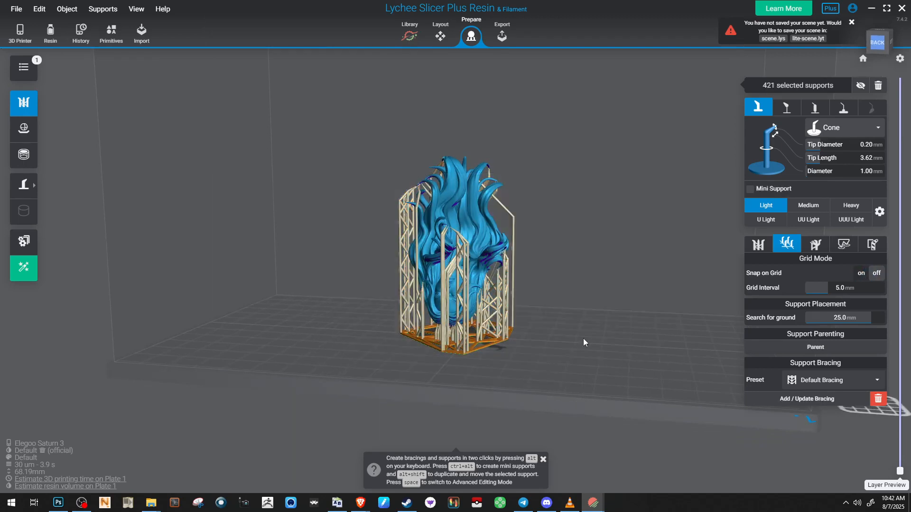
Save the supported head scene as LYS_OXO3D_Figures_Shehulk_Head.lys
{"action": "right_click_drag", "start_coordinate": [609, 248], "coordinate": [599, 285]}
{"action": "key", "text": "ctrl+s"}
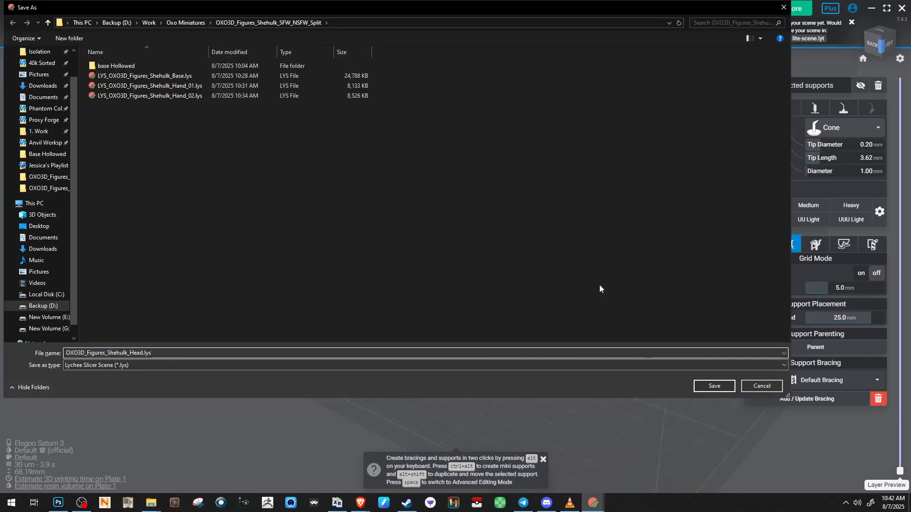
{"action": "type", "text": "LYS_"}
{"action": "key", "text": "Return"}
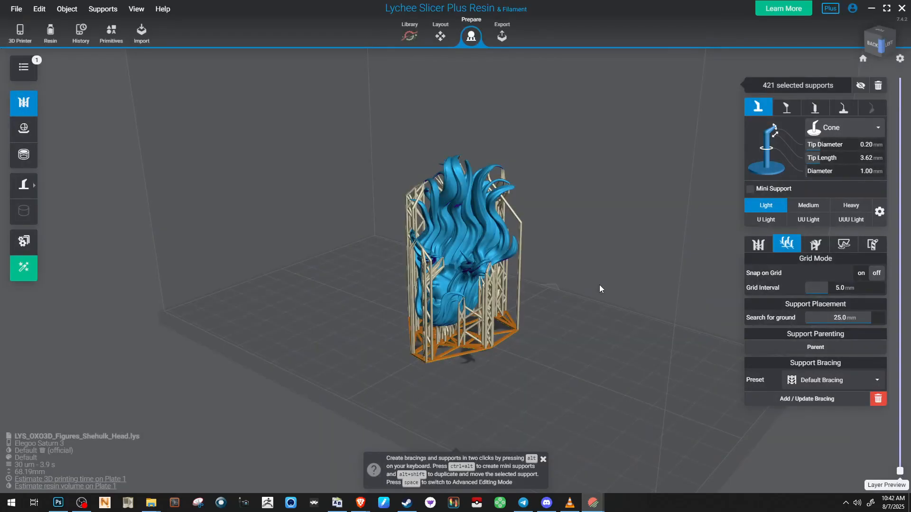
Export the supported head as STL_OXO3D_Figures_Shehulk_Head.stl
{"action": "key", "text": "ctrl+e"}
{"action": "key", "text": "Home"}
{"action": "key", "text": "Delete"}
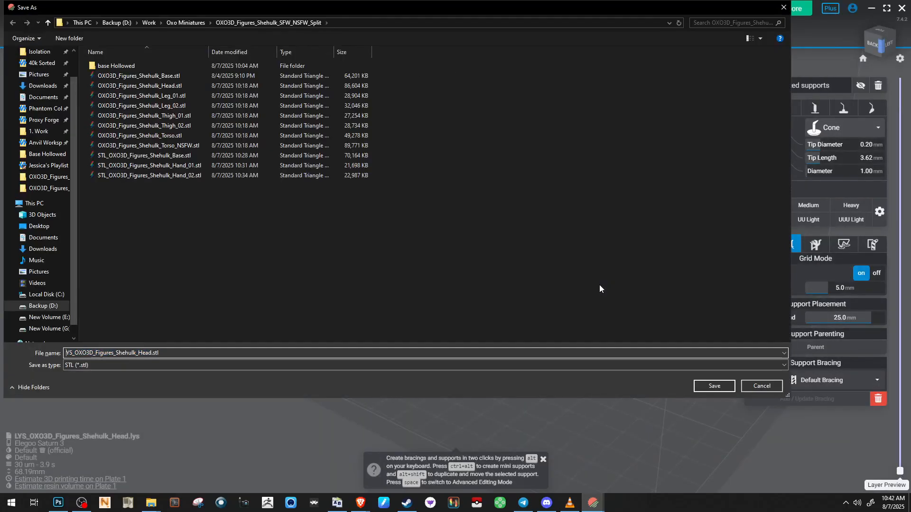
{"action": "type", "text": "STL"}
{"action": "key", "text": "Return"}
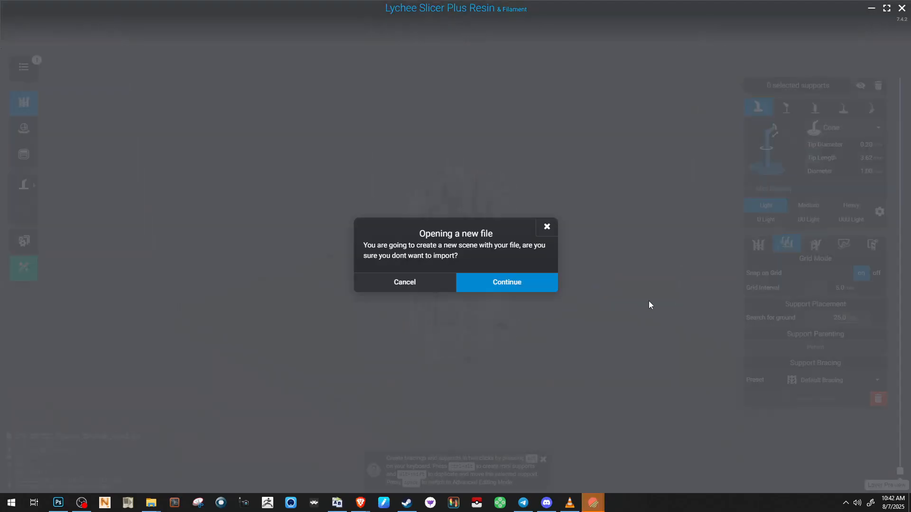
Start a new scene, deleting the source file OXO3D_Figures_Shehulk_Head.stl and opening OXO3D_Figures_Shehulk_Leg_01.stl
{"action": "left_click", "coordinate": [535, 285]}
{"action": "left_click", "coordinate": [145, 116]}
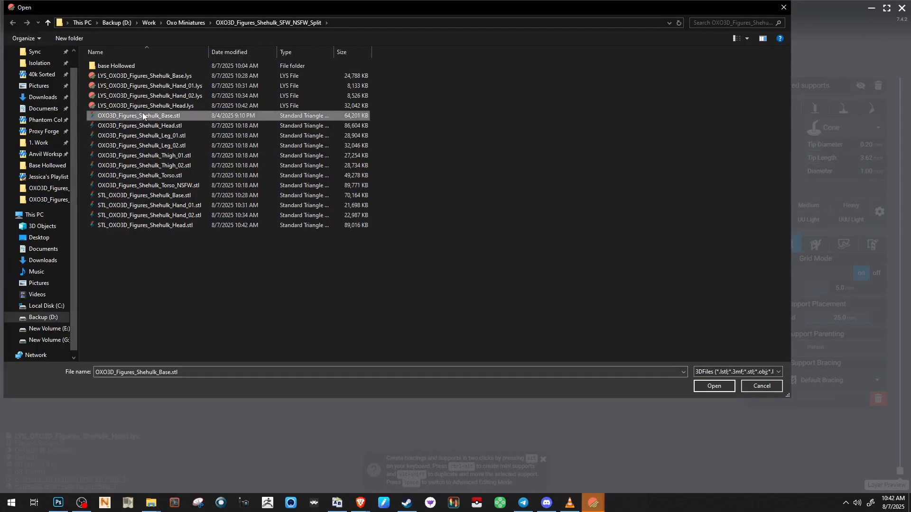
{"action": "left_click", "coordinate": [163, 127]}
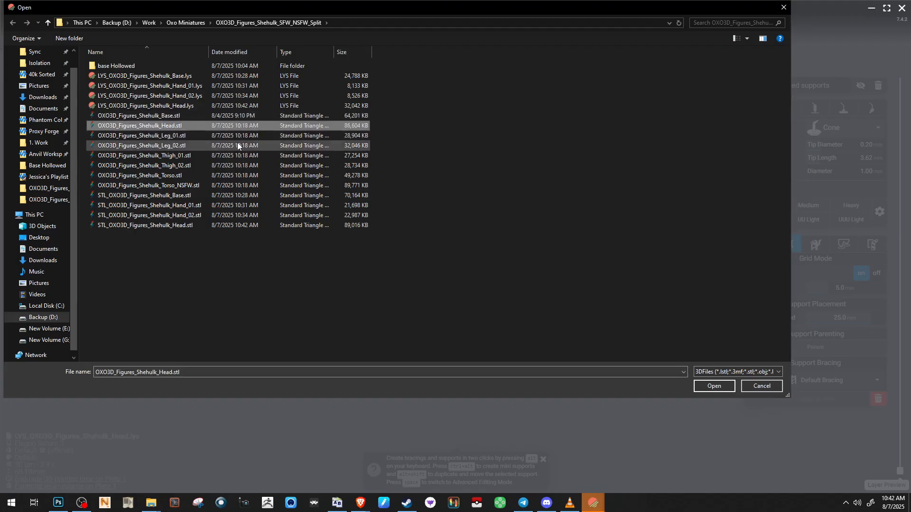
{"action": "key", "text": "Delete"}
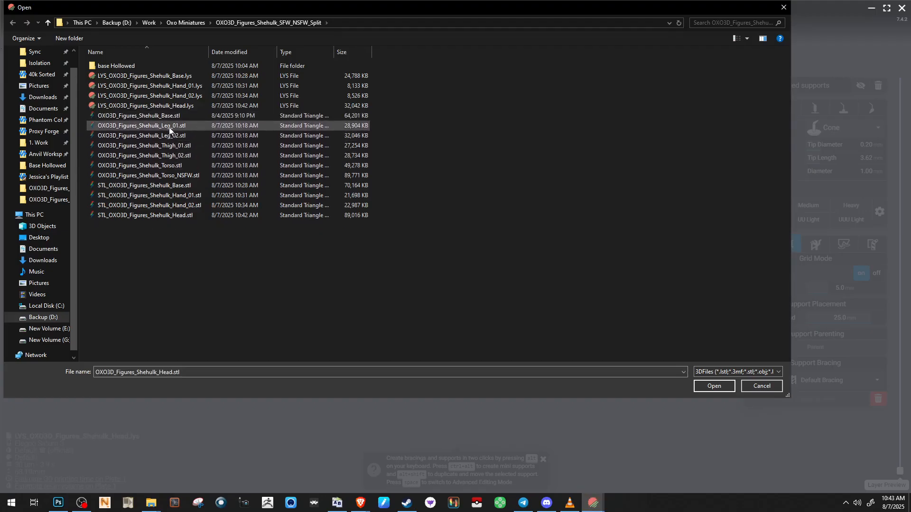
{"action": "double_click", "coordinate": [169, 127]}
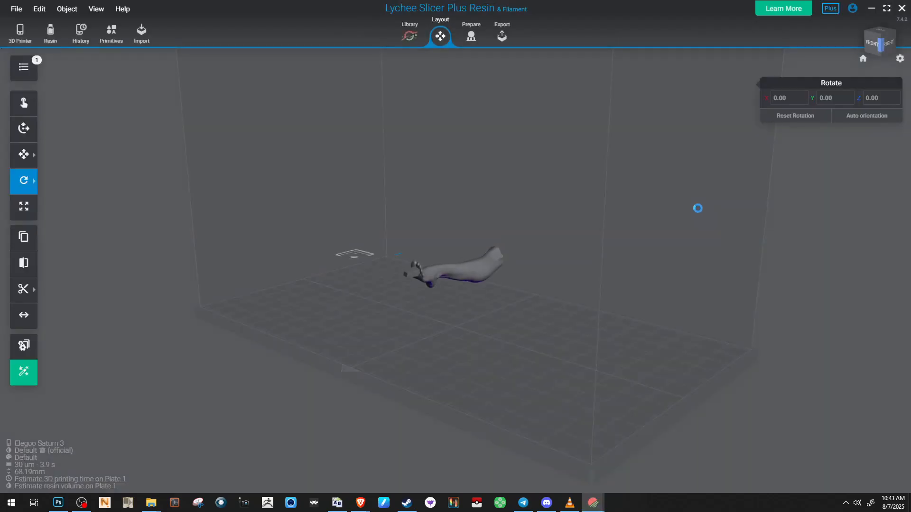
Select the lower leg and rotate it upright with the toes pointing down toward the build plate
{"action": "scroll", "coordinate": [536, 205], "scroll_direction": "up", "scroll_amount": 5}
{"action": "right_click_drag", "start_coordinate": [535, 205], "coordinate": [617, 233]}
{"action": "right_click_drag", "start_coordinate": [465, 218], "coordinate": [533, 275]}
{"action": "left_click", "coordinate": [533, 278]}
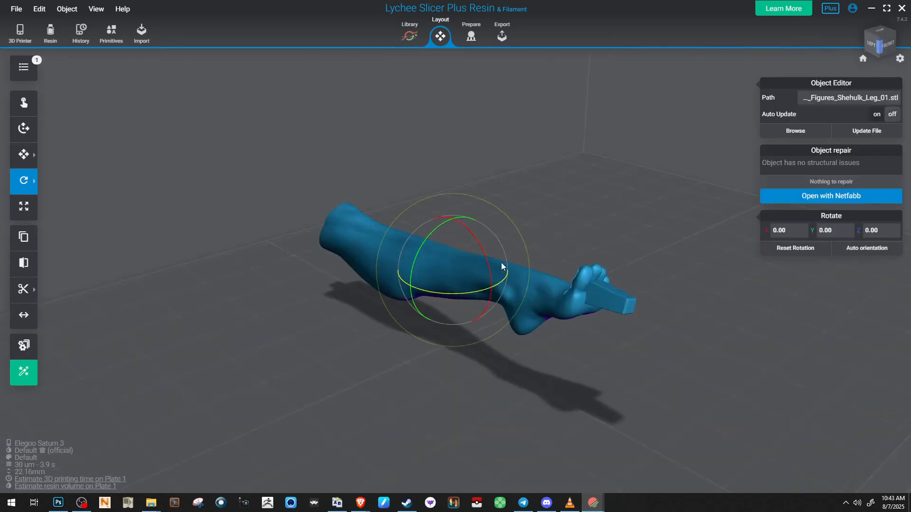
{"action": "left_click_drag", "start_coordinate": [418, 254], "coordinate": [526, 328]}
{"action": "right_click_drag", "start_coordinate": [525, 328], "coordinate": [444, 267]}
{"action": "left_click_drag", "start_coordinate": [457, 293], "coordinate": [468, 289]}
{"action": "right_click_drag", "start_coordinate": [468, 289], "coordinate": [483, 98]}
Run island detection on the leg in Prepare mode at Detailed accuracy
{"action": "left_click", "coordinate": [472, 36]}
{"action": "left_click", "coordinate": [844, 244]}
{"action": "left_click", "coordinate": [865, 278]}
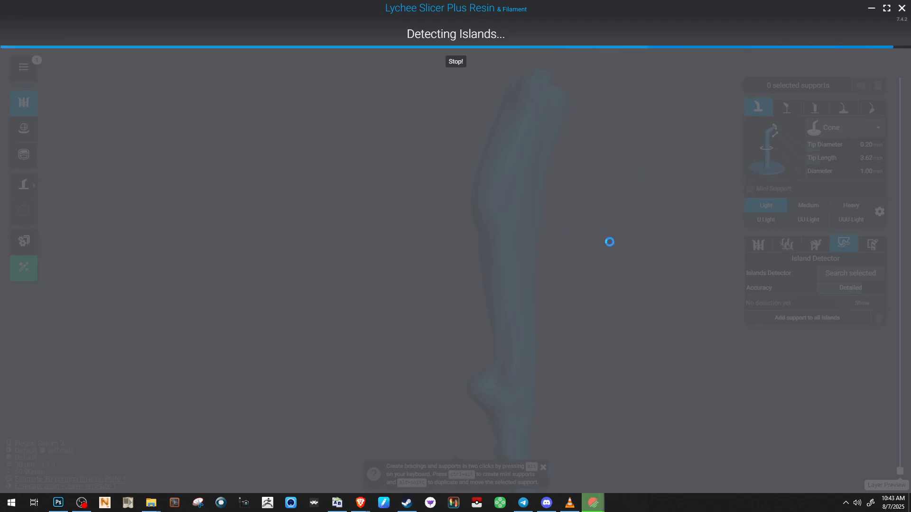
Choose the Heavy preset and place a cone support on the island at the lower end of the foot's peg
{"action": "right_click_drag", "start_coordinate": [590, 260], "coordinate": [650, 203]}
{"action": "middle_click_drag", "start_coordinate": [631, 418], "coordinate": [633, 288]}
{"action": "left_click", "coordinate": [634, 288]}
{"action": "key", "text": "3"}
{"action": "right_click_drag", "start_coordinate": [683, 304], "coordinate": [611, 292]}
{"action": "middle_click_drag", "start_coordinate": [610, 292], "coordinate": [572, 208]}
{"action": "scroll", "coordinate": [495, 324], "scroll_direction": "up", "scroll_amount": 3}
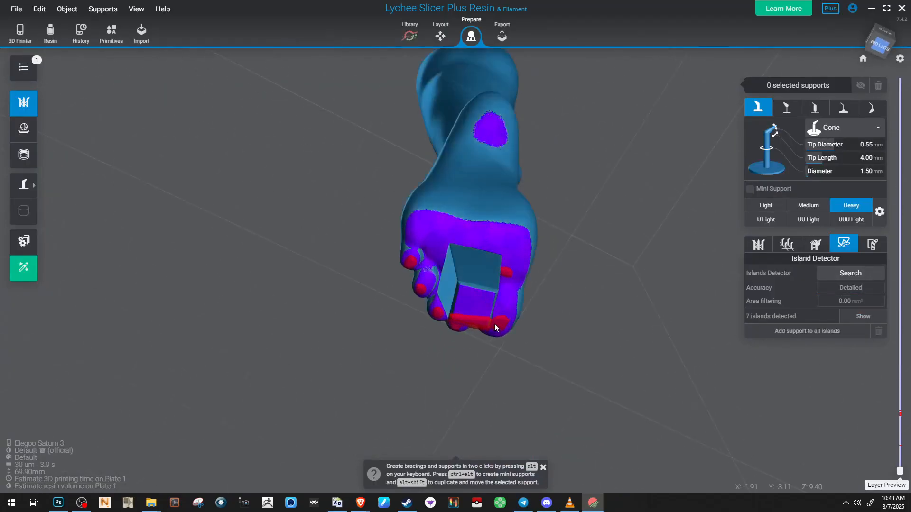
{"action": "scroll", "coordinate": [495, 326], "scroll_direction": "up", "scroll_amount": 5}
{"action": "left_click", "coordinate": [529, 382]}
Switch to the Medium preset and place cone supports along the side of the foot's peg
{"action": "right_click_drag", "start_coordinate": [527, 378], "coordinate": [418, 362]}
{"action": "key", "text": "2"}
{"action": "scroll", "coordinate": [437, 362], "scroll_direction": "up", "scroll_amount": 3}
{"action": "left_click", "coordinate": [478, 373]}
{"action": "right_click_drag", "start_coordinate": [503, 318], "coordinate": [472, 386]}
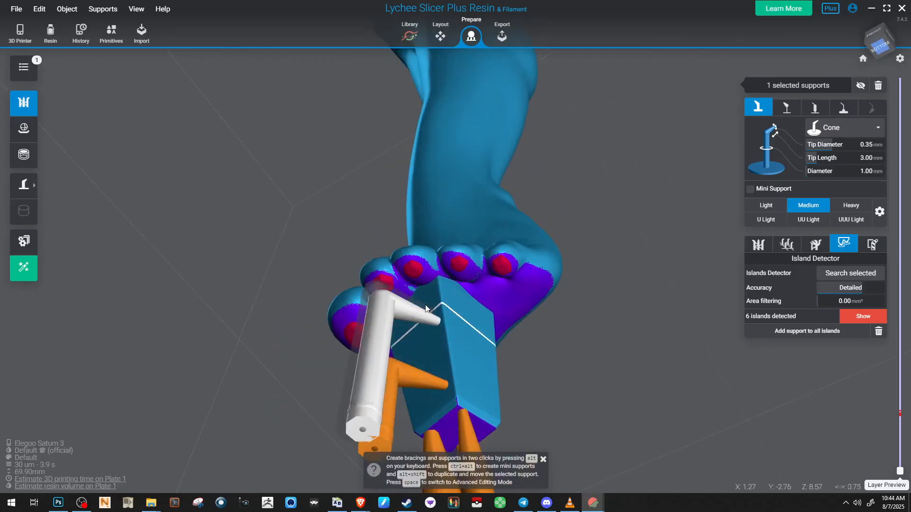
{"action": "right_click_drag", "start_coordinate": [423, 315], "coordinate": [315, 329]}
Place Medium cone supports on the toe islands, from the big toe across to the little toe
{"action": "right_click_drag", "start_coordinate": [429, 470], "coordinate": [547, 285]}
{"action": "left_click", "coordinate": [445, 269]}
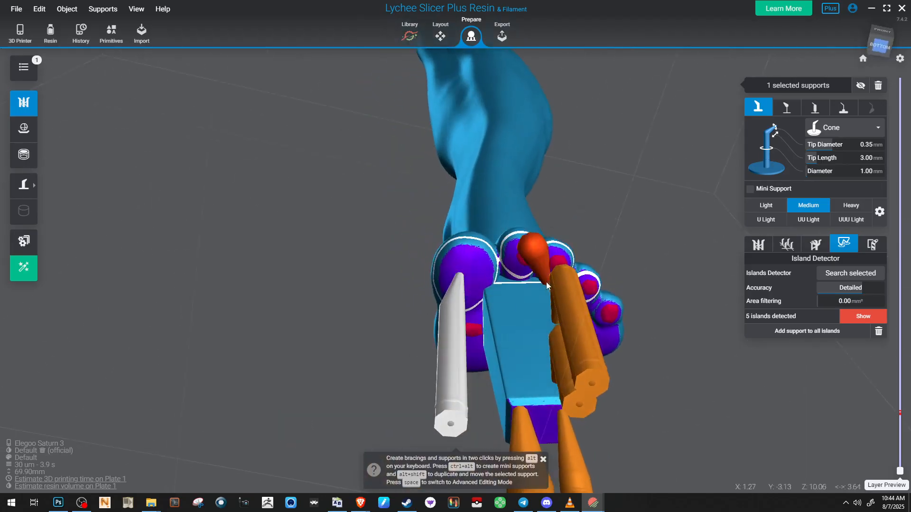
{"action": "left_click", "coordinate": [528, 254]}
{"action": "right_click_drag", "start_coordinate": [528, 254], "coordinate": [465, 267]}
{"action": "left_click", "coordinate": [481, 252]}
{"action": "left_click", "coordinate": [465, 266]}
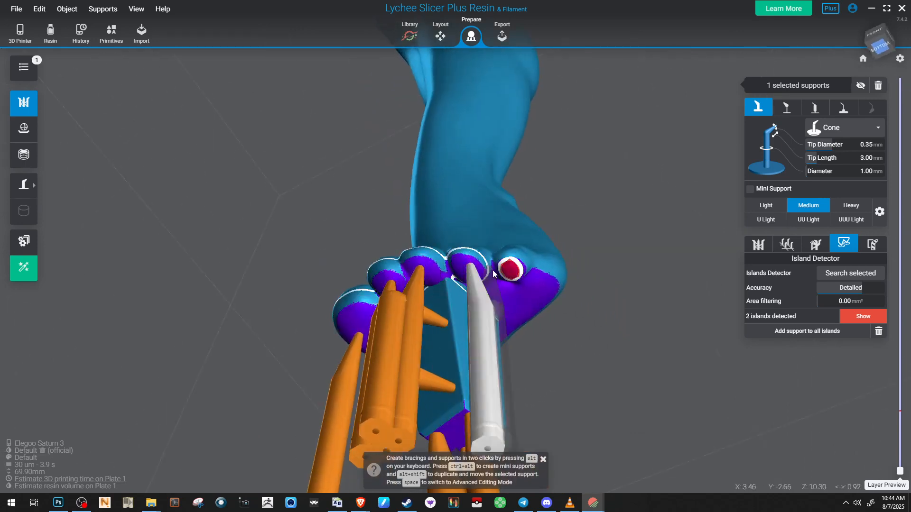
{"action": "left_click", "coordinate": [511, 269]}
Add Medium cone supports at the remaining island beside the peg on the sole and switch to the Heavy preset
{"action": "right_click_drag", "start_coordinate": [511, 270], "coordinate": [342, 197]}
{"action": "scroll", "coordinate": [362, 348], "scroll_direction": "up", "scroll_amount": 3}
{"action": "left_click", "coordinate": [317, 351]}
{"action": "right_click_drag", "start_coordinate": [317, 351], "coordinate": [620, 232]}
{"action": "left_click", "coordinate": [327, 304]}
{"action": "key", "text": "3"}
{"action": "scroll", "coordinate": [487, 276], "scroll_direction": "down", "scroll_amount": 5}
{"action": "left_click", "coordinate": [620, 232]}
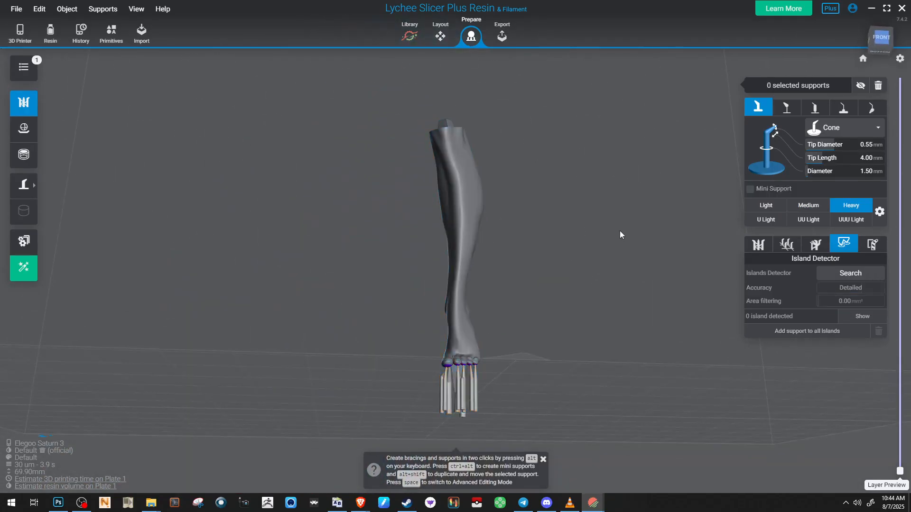
Save the supported leg scene as LYS_OXO3D_Figures_Shehulk_Leg_01.lys
{"action": "key", "text": "ctrl+s"}
{"action": "key", "text": "Home"}
{"action": "type", "text": "L"}
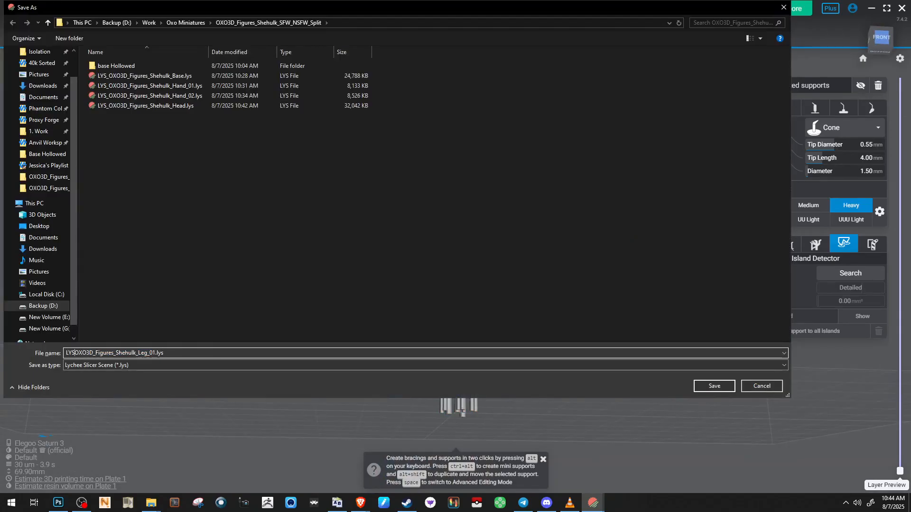
{"action": "key", "text": "Return"}
Export the supported leg as STL_OXO3D_Figures_Shehulk_Leg_01.stl
{"action": "right_click_drag", "start_coordinate": [437, 216], "coordinate": [442, 245]}
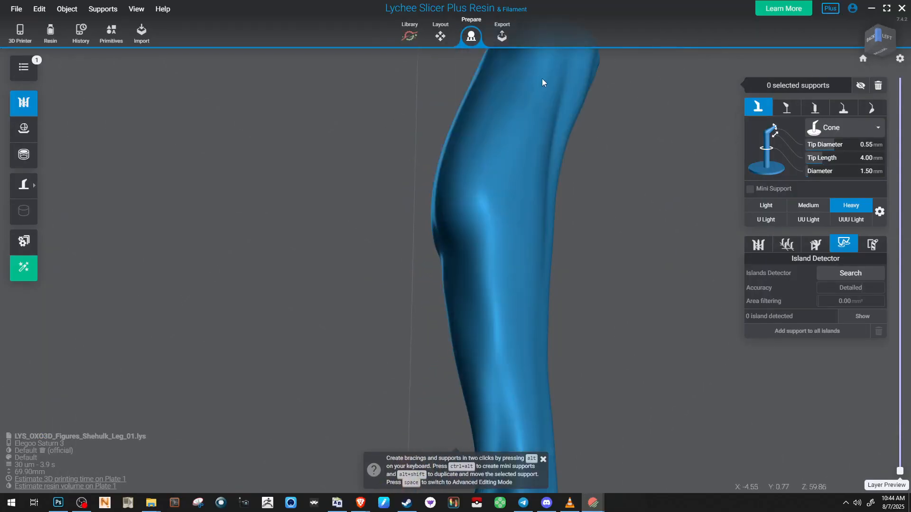
{"action": "scroll", "coordinate": [549, 217], "scroll_direction": "down", "scroll_amount": 5}
{"action": "right_click_drag", "start_coordinate": [548, 217], "coordinate": [614, 268]}
{"action": "key", "text": "ctrl+s"}
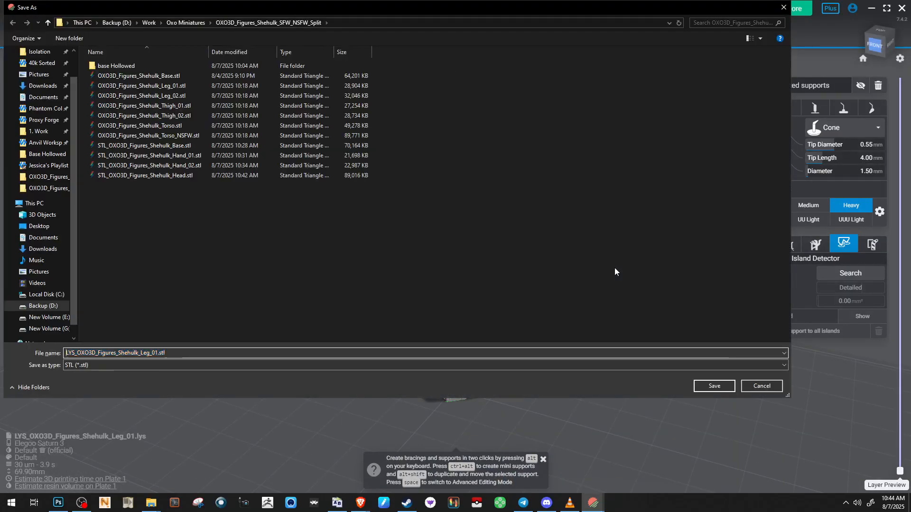
{"action": "type", "text": "STL_"}
{"action": "key", "text": "Return"}
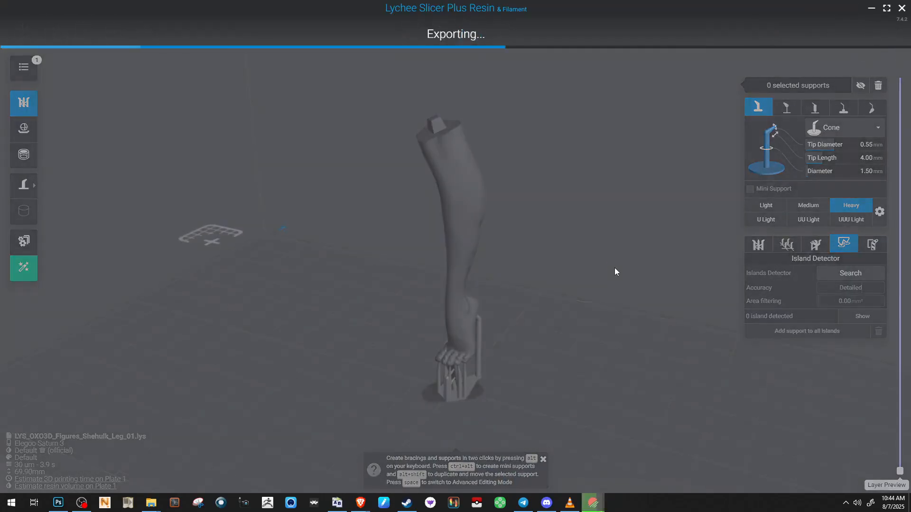
Start a new scene, deleting the source file OXO3D_Figures_Shehulk_Leg_01.stl and opening OXO3D_Figures_Shehulk_Thigh_01.stl
{"action": "key", "text": "ctrl+g"}
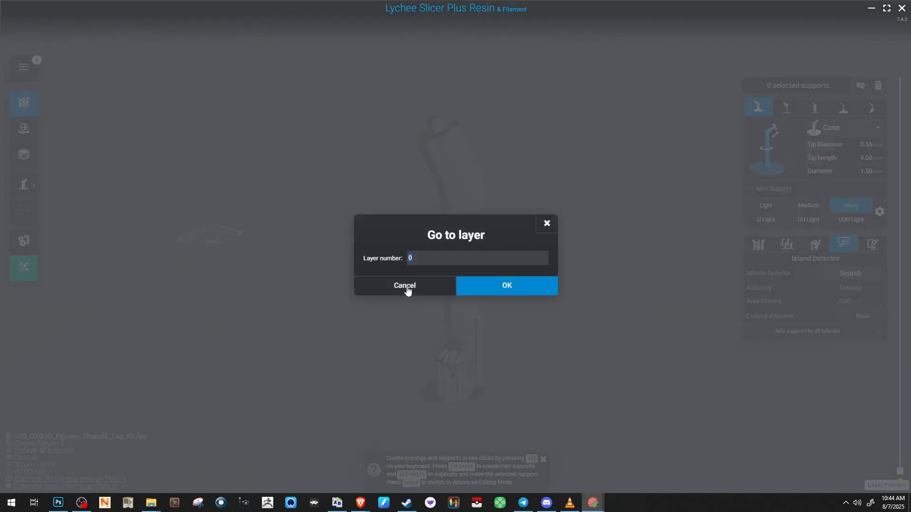
{"action": "left_click", "coordinate": [405, 286]}
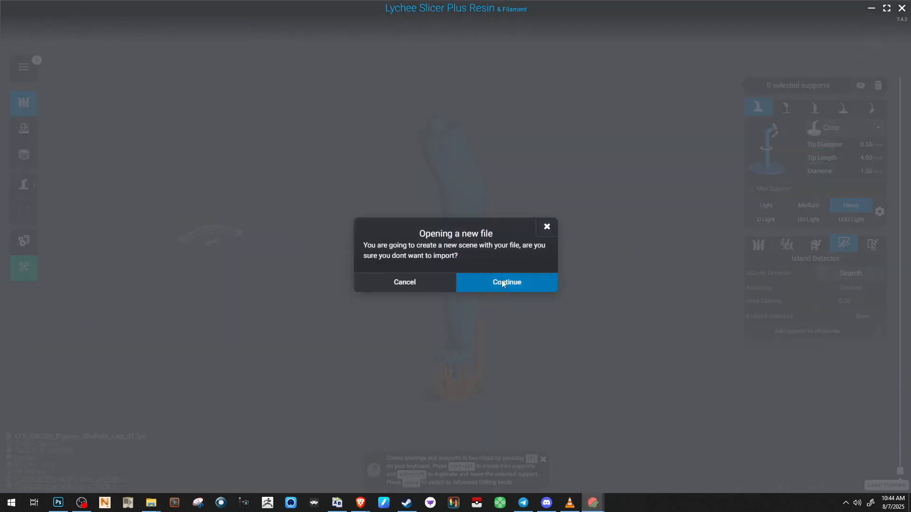
{"action": "left_click", "coordinate": [503, 283]}
{"action": "left_click", "coordinate": [161, 135]}
{"action": "key", "text": "Delete"}
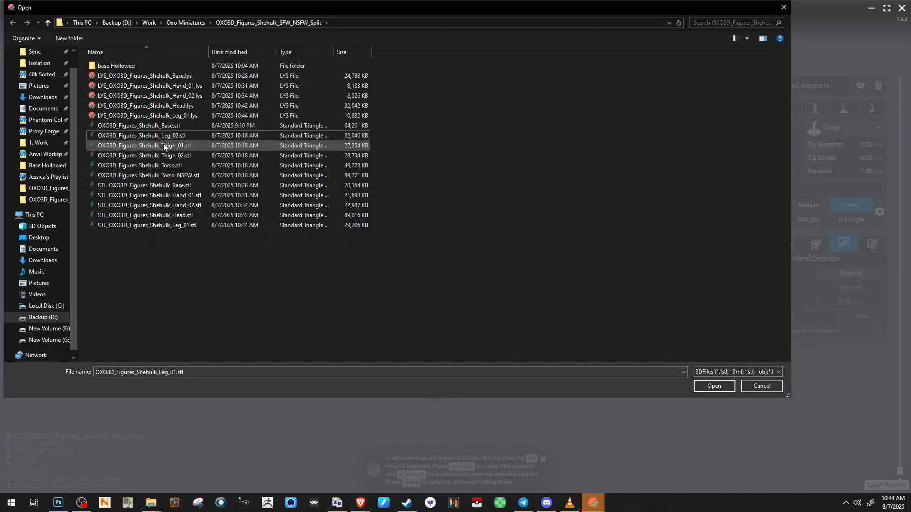
{"action": "double_click", "coordinate": [163, 145]}
{"action": "key", "text": "Return"}
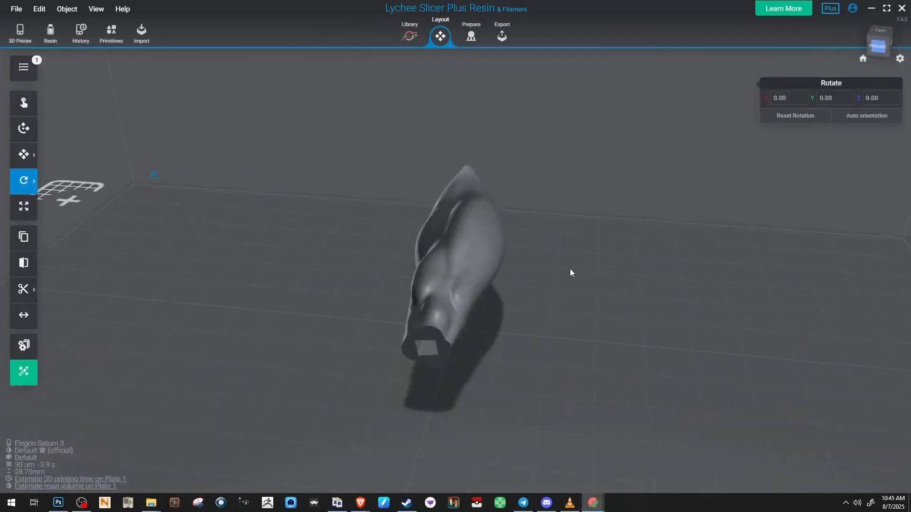
Rotate the thigh upright about its X axis with the knee end down and switch to Prepare mode
{"action": "left_click", "coordinate": [462, 243]}
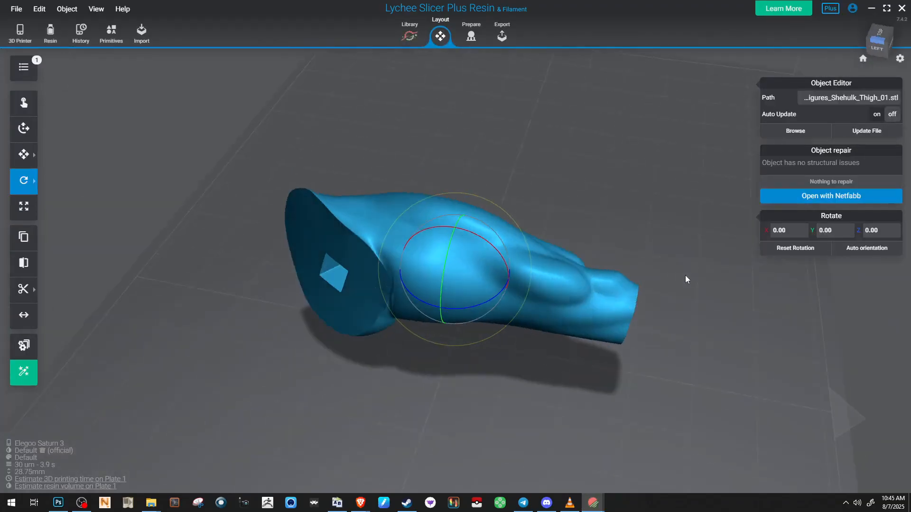
{"action": "right_click_drag", "start_coordinate": [685, 276], "coordinate": [528, 260]}
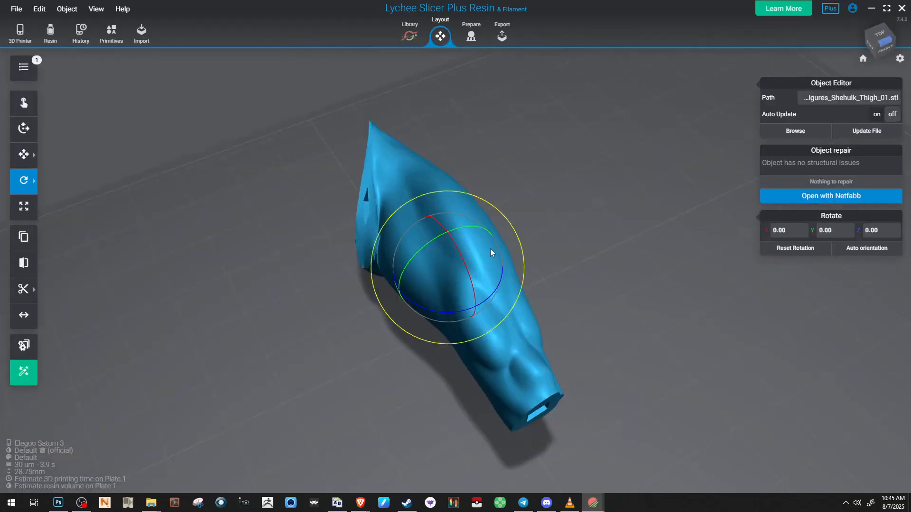
{"action": "left_click_drag", "start_coordinate": [456, 241], "coordinate": [467, 305]}
{"action": "right_click_drag", "start_coordinate": [467, 304], "coordinate": [340, 220]}
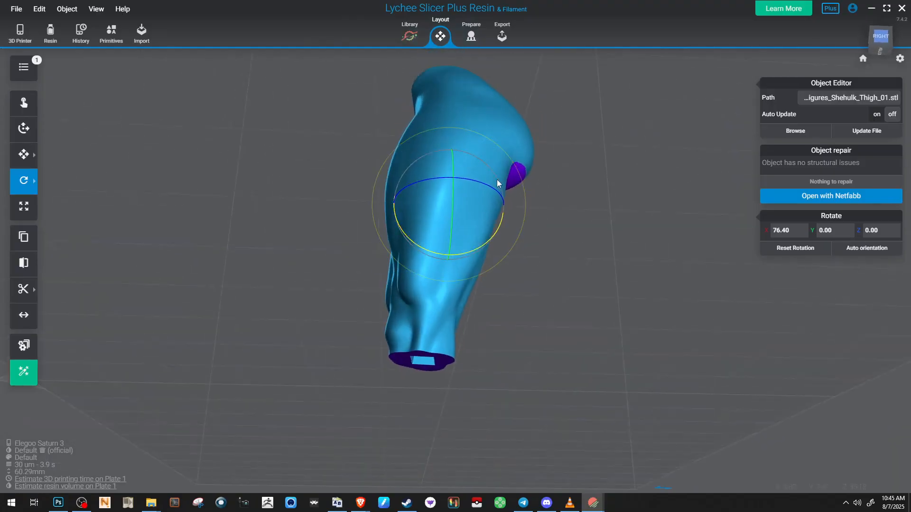
{"action": "left_click_drag", "start_coordinate": [477, 252], "coordinate": [479, 250]}
{"action": "right_click_drag", "start_coordinate": [479, 250], "coordinate": [455, 261]}
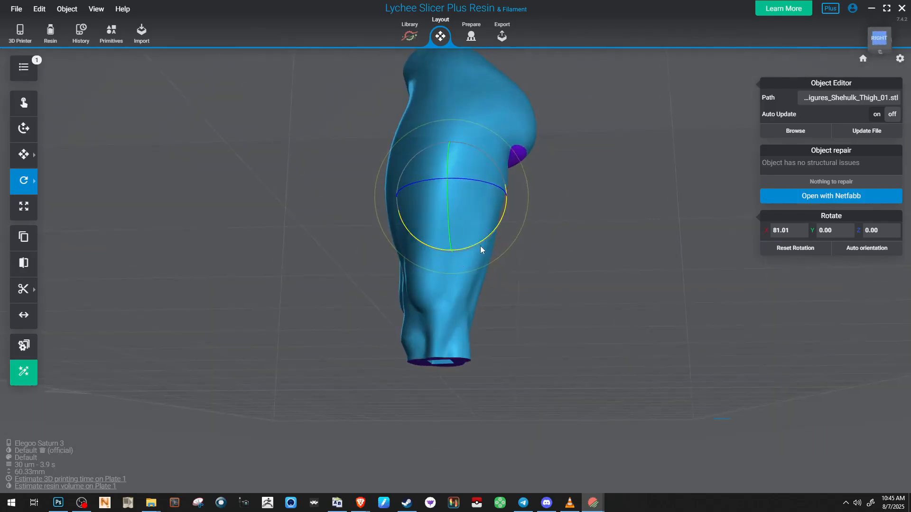
{"action": "left_click_drag", "start_coordinate": [478, 244], "coordinate": [470, 246]}
{"action": "right_click_drag", "start_coordinate": [469, 246], "coordinate": [447, 200]}
{"action": "left_click", "coordinate": [472, 35]}
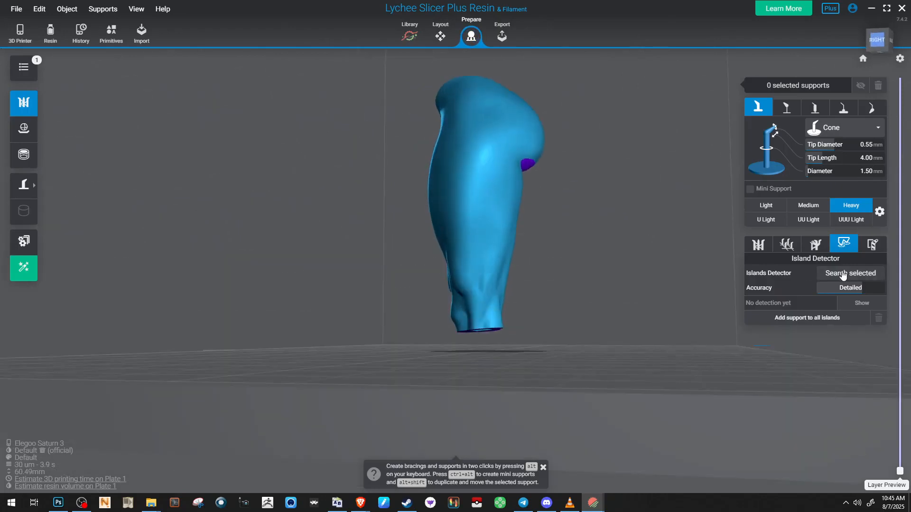
Detect the thigh's islands and place heavy supports along the lowest edge of the knee-end cut face
{"action": "left_click", "coordinate": [843, 274]}
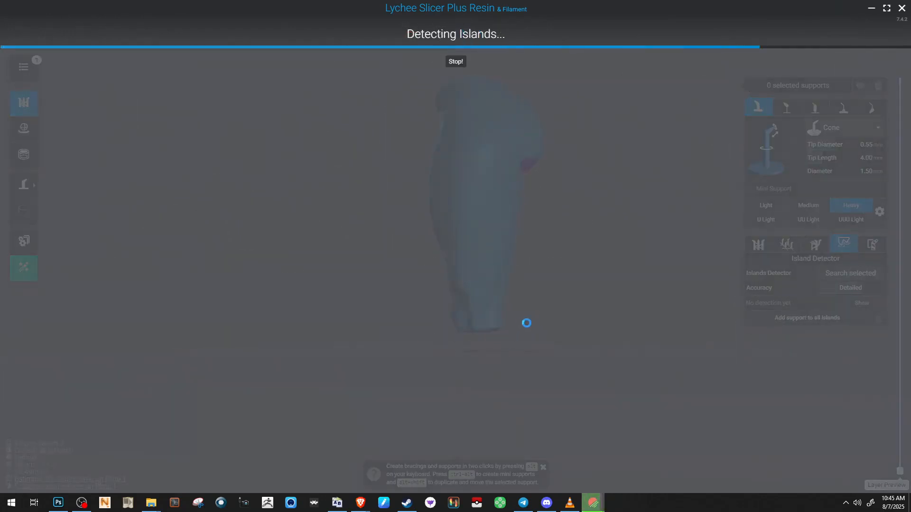
{"action": "right_click_drag", "start_coordinate": [474, 417], "coordinate": [443, 362]}
{"action": "scroll", "coordinate": [408, 333], "scroll_direction": "up", "scroll_amount": 4}
{"action": "left_click", "coordinate": [305, 317]}
{"action": "scroll", "coordinate": [304, 315], "scroll_direction": "up", "scroll_amount": 3}
{"action": "right_click_drag", "start_coordinate": [304, 315], "coordinate": [330, 346]}
{"action": "scroll", "coordinate": [391, 342], "scroll_direction": "up", "scroll_amount": 2}
{"action": "left_click", "coordinate": [395, 345]}
{"action": "left_click", "coordinate": [398, 337]}
{"action": "left_click", "coordinate": [330, 349]}
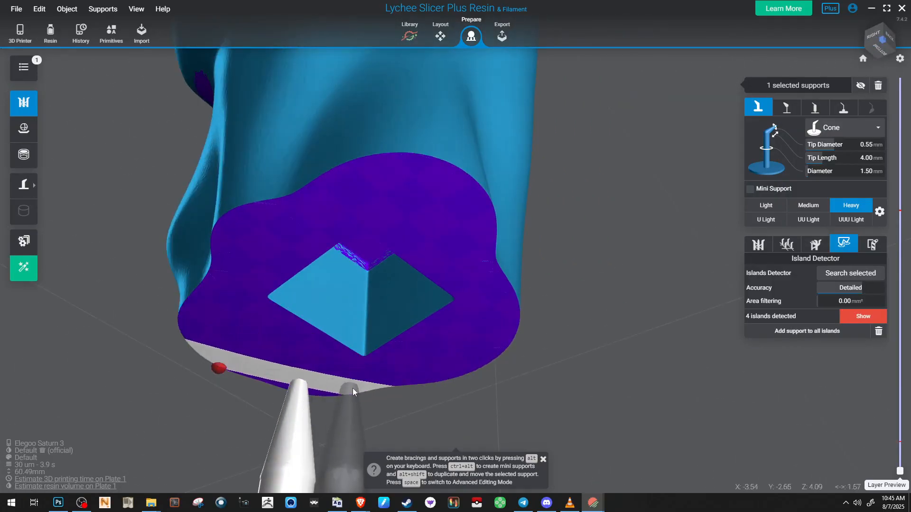
{"action": "left_click", "coordinate": [220, 366]}
Add further heavy supports on the remaining area of the thigh's knee-end cut face
{"action": "right_click_drag", "start_coordinate": [200, 326], "coordinate": [590, 352]}
{"action": "left_click", "coordinate": [286, 211]}
{"action": "scroll", "coordinate": [503, 333], "scroll_direction": "up", "scroll_amount": 3}
{"action": "left_click", "coordinate": [454, 325]}
Place medium supports under the two overhangs just above the knee end
{"action": "key", "text": "1"}
{"action": "right_click_drag", "start_coordinate": [453, 325], "coordinate": [519, 340]}
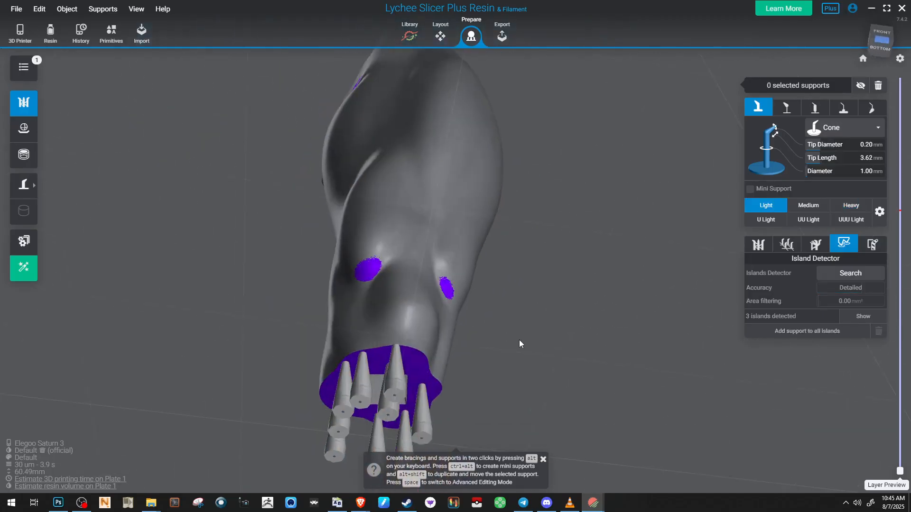
{"action": "key", "text": "2"}
{"action": "scroll", "coordinate": [460, 297], "scroll_direction": "up", "scroll_amount": 5}
{"action": "left_click", "coordinate": [426, 274]}
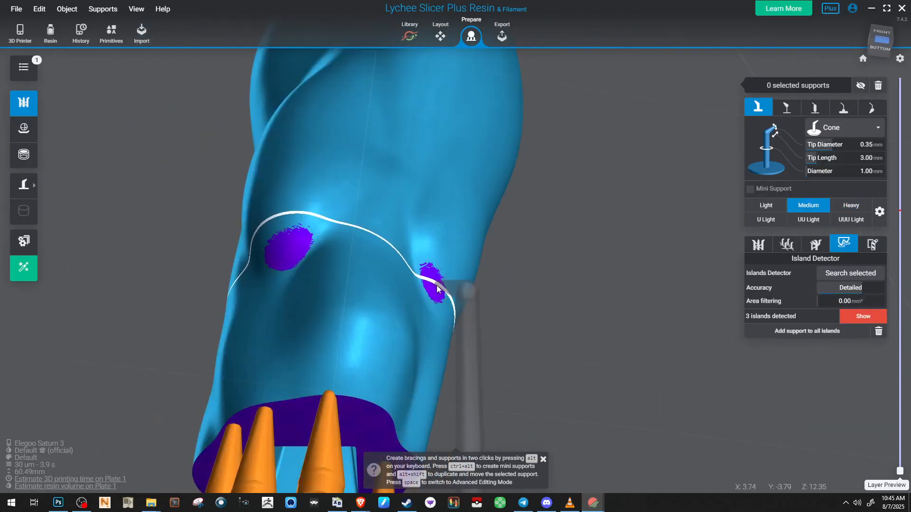
{"action": "left_click", "coordinate": [292, 248]}
Place a medium support under the overhang at the back of the upper thigh
{"action": "right_click_drag", "start_coordinate": [285, 249], "coordinate": [431, 215]}
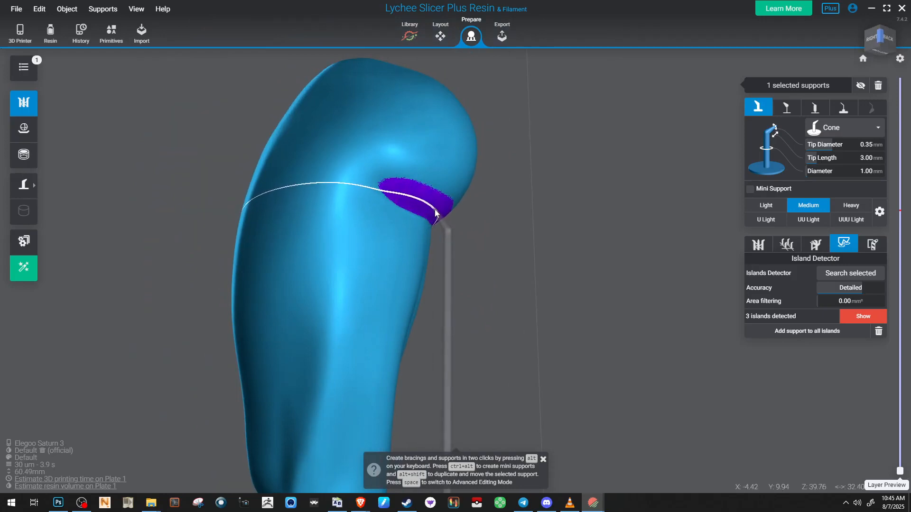
{"action": "left_click", "coordinate": [437, 212]}
{"action": "right_click_drag", "start_coordinate": [439, 221], "coordinate": [443, 124]}
Check the remaining islands around the hip crease and remove them from the island list
{"action": "scroll", "coordinate": [427, 137], "scroll_direction": "down", "scroll_amount": 5}
{"action": "right_click_drag", "start_coordinate": [427, 138], "coordinate": [651, 189]}
{"action": "right_click_drag", "start_coordinate": [608, 313], "coordinate": [576, 267]}
{"action": "scroll", "coordinate": [557, 266], "scroll_direction": "up", "scroll_amount": 2}
{"action": "scroll", "coordinate": [462, 247], "scroll_direction": "up", "scroll_amount": 4}
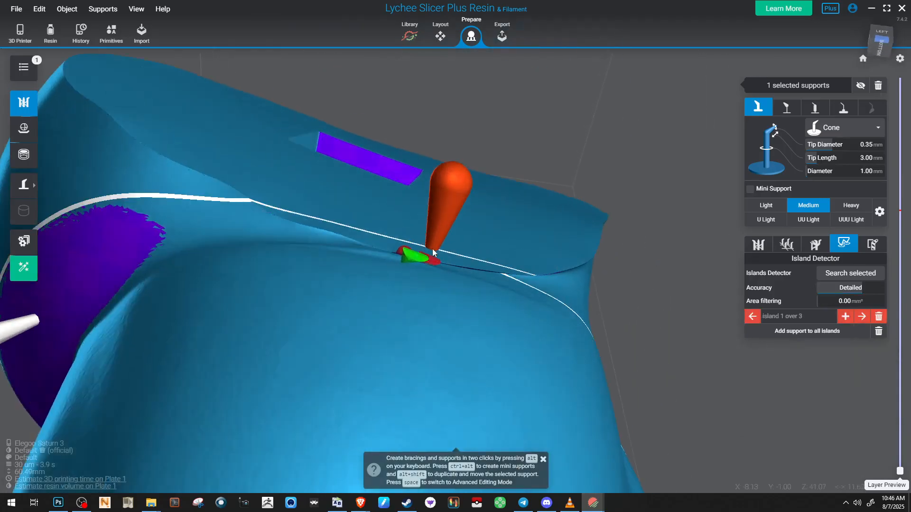
{"action": "right_click_drag", "start_coordinate": [432, 248], "coordinate": [641, 317]}
{"action": "left_click", "coordinate": [878, 316]}
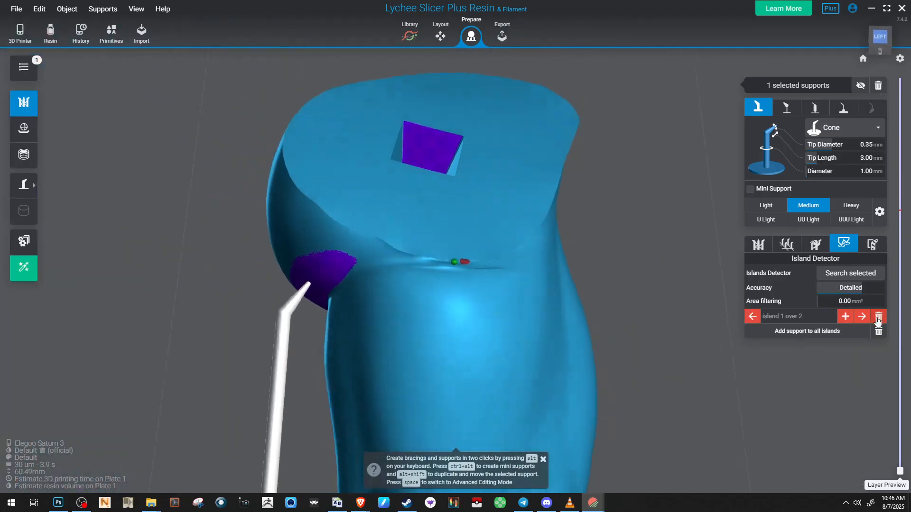
{"action": "right_click_drag", "start_coordinate": [392, 259], "coordinate": [488, 285]}
{"action": "scroll", "coordinate": [466, 242], "scroll_direction": "up", "scroll_amount": 5}
{"action": "right_click_drag", "start_coordinate": [453, 227], "coordinate": [452, 277]}
{"action": "left_click", "coordinate": [448, 276]}
{"action": "scroll", "coordinate": [455, 276], "scroll_direction": "down", "scroll_amount": 3}
{"action": "scroll", "coordinate": [454, 275], "scroll_direction": "up", "scroll_amount": 5}
{"action": "scroll", "coordinate": [454, 279], "scroll_direction": "down", "scroll_amount": 6}
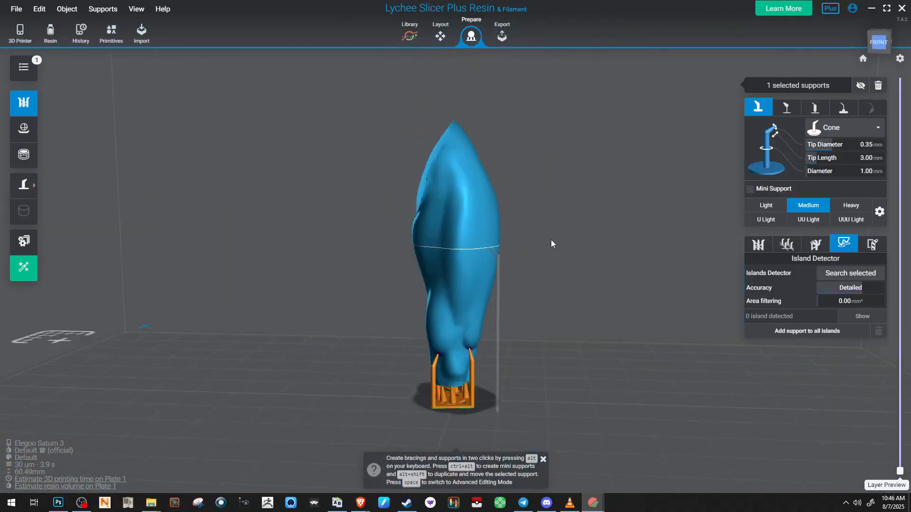
Select all the thigh's supports and save the scene as LYS_OXO3D_Figures_Shehulk_Thigh_01.lys
{"action": "right_click_drag", "start_coordinate": [551, 240], "coordinate": [696, 246]}
{"action": "key", "text": "ctrl+a"}
{"action": "right_click_drag", "start_coordinate": [635, 233], "coordinate": [500, 392]}
{"action": "key", "text": "ctrl+s"}
{"action": "key", "text": "Home"}
{"action": "type", "text": "LYS"}
{"action": "key", "text": "Return"}
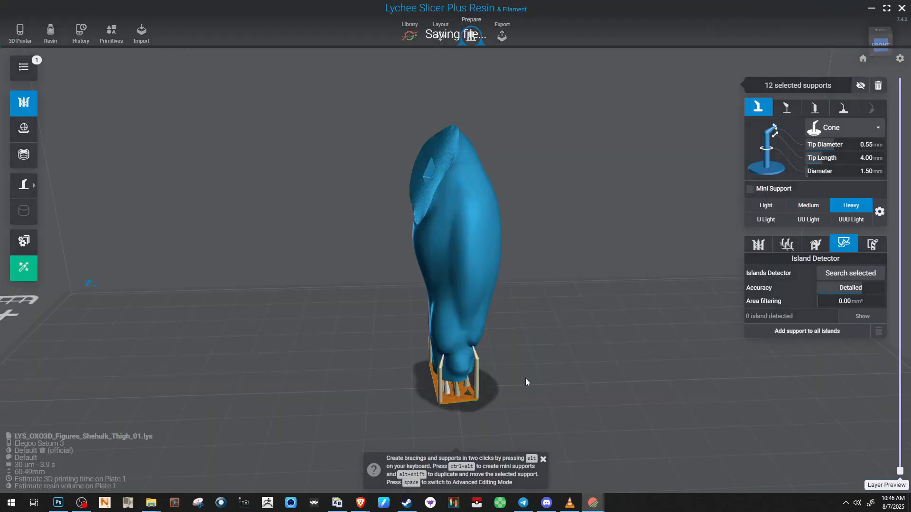
Export the supported thigh as STL_OXO3D_Figures_Shehulk_Thigh_01.stl
{"action": "key", "text": "ctrl+e"}
{"action": "key", "text": "Home"}
{"action": "type", "text": "STL_"}
{"action": "key", "text": "Return"}
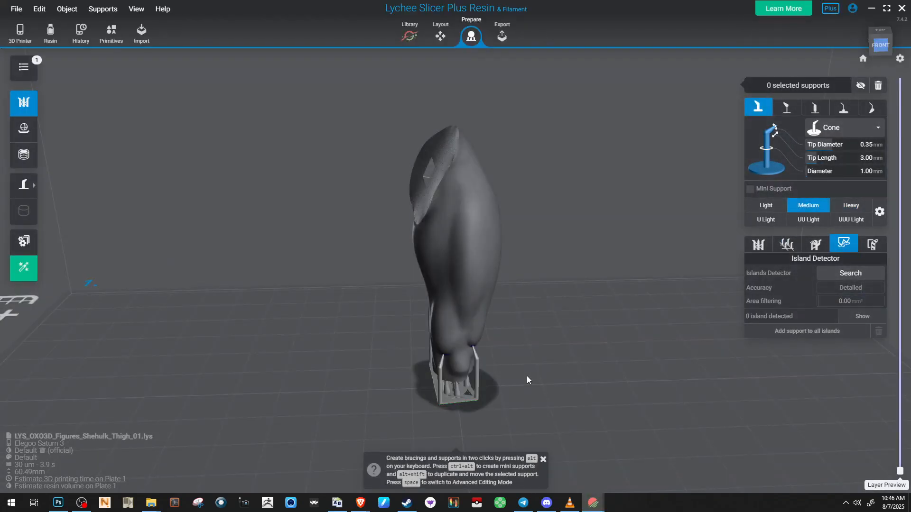
Start a new scene, deleting the source file OXO3D_Figures_Shehulk_Thigh_01.stl and opening OXO3D_Figures_Shehulk_Leg_02.stl
{"action": "key", "text": "ctrl+o"}
{"action": "left_click", "coordinate": [537, 281]}
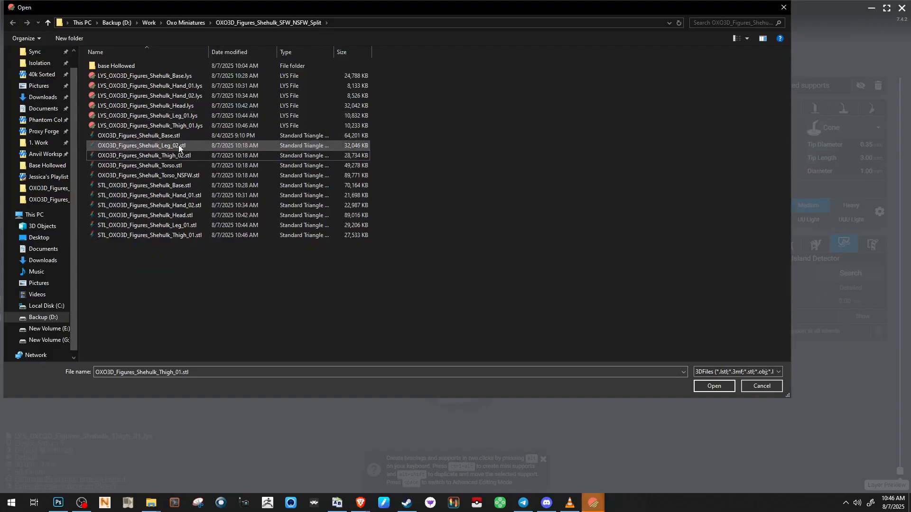
{"action": "double_click", "coordinate": [178, 144]}
{"action": "key", "text": "Return"}
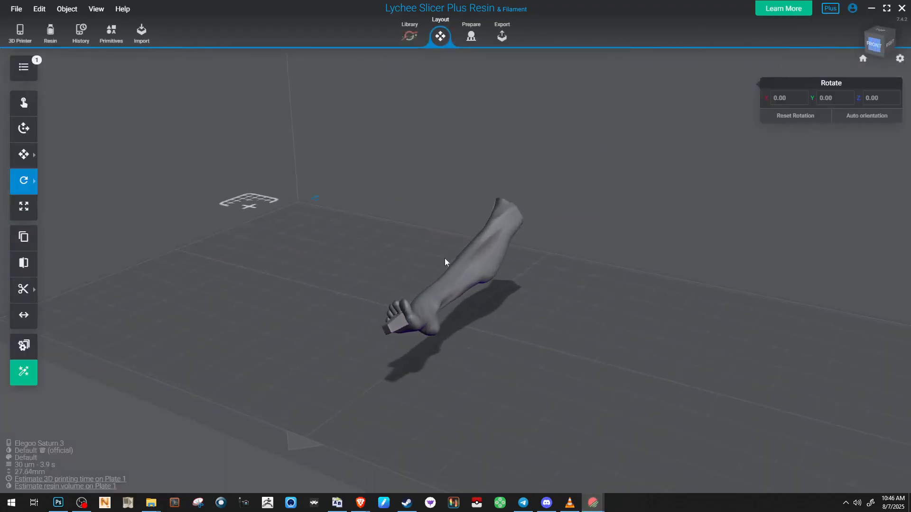
Rotate the second leg upright with the foot down, to about X 89°, Y 3° and Z 20°, and switch to Prepare mode
{"action": "left_click", "coordinate": [468, 278]}
{"action": "left_click_drag", "start_coordinate": [483, 222], "coordinate": [503, 233]}
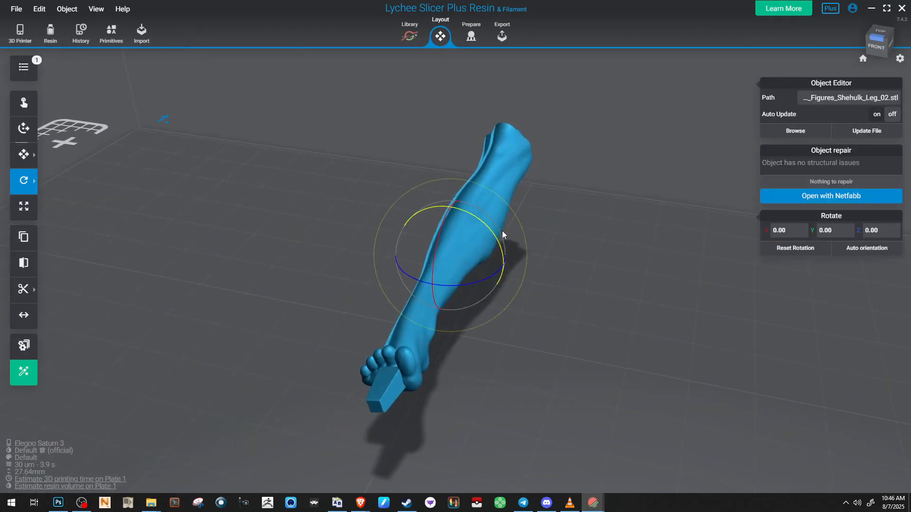
{"action": "left_click_drag", "start_coordinate": [463, 274], "coordinate": [436, 300]}
{"action": "right_click_drag", "start_coordinate": [499, 279], "coordinate": [471, 261]}
{"action": "middle_click_drag", "start_coordinate": [470, 261], "coordinate": [423, 322]}
{"action": "scroll", "coordinate": [442, 213], "scroll_direction": "down", "scroll_amount": 3}
{"action": "left_click_drag", "start_coordinate": [443, 212], "coordinate": [439, 218]}
{"action": "right_click_drag", "start_coordinate": [440, 218], "coordinate": [363, 209]}
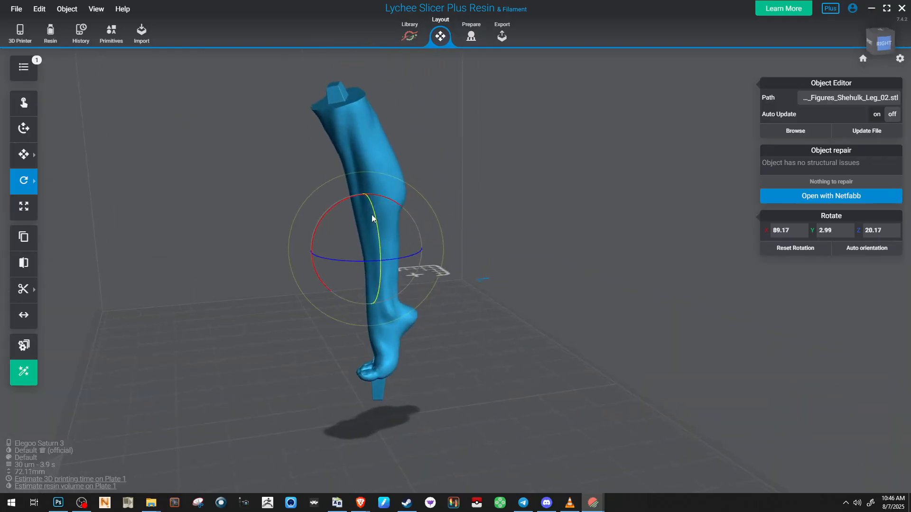
{"action": "left_click", "coordinate": [478, 38]}
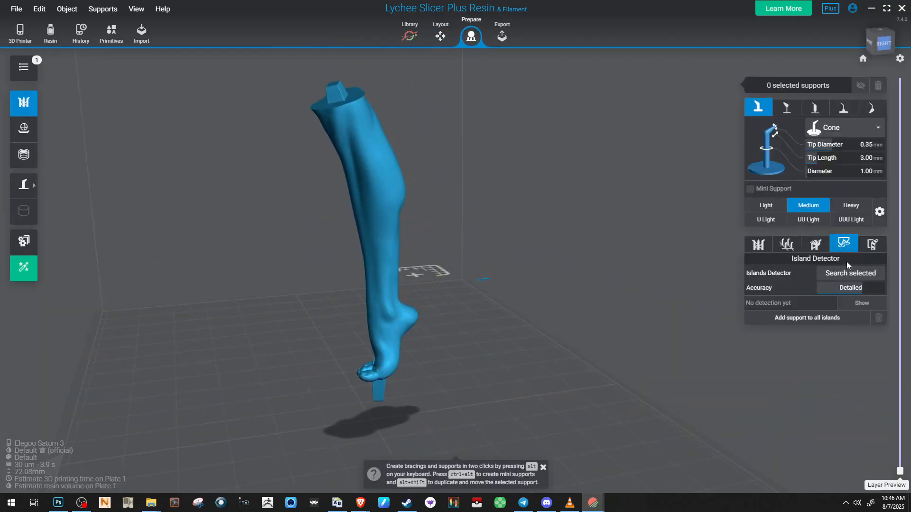
Detect the leg's islands and place heavy supports on the bottom of the peg under the foot
{"action": "left_click", "coordinate": [846, 274]}
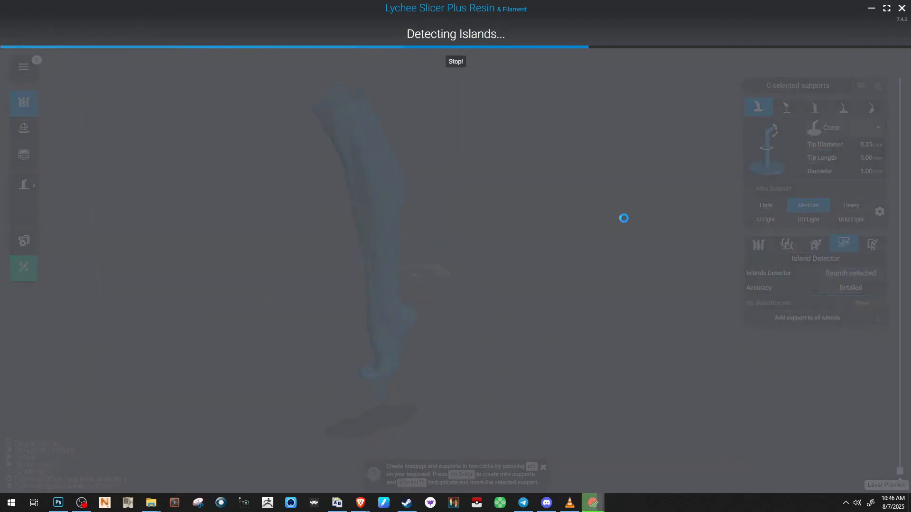
{"action": "right_click_drag", "start_coordinate": [399, 247], "coordinate": [288, 259]}
{"action": "scroll", "coordinate": [340, 301], "scroll_direction": "up", "scroll_amount": 2}
{"action": "left_click", "coordinate": [326, 315]}
{"action": "key", "text": "3"}
{"action": "scroll", "coordinate": [414, 329], "scroll_direction": "up", "scroll_amount": 2}
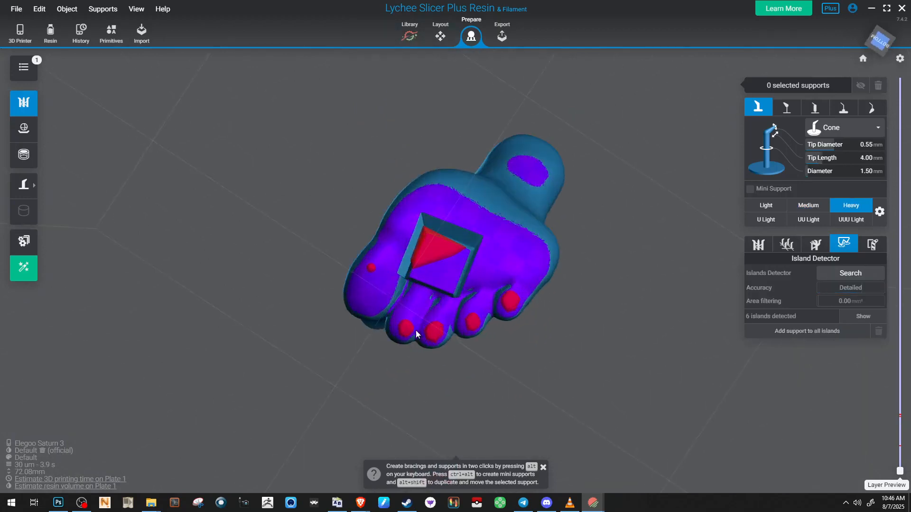
{"action": "scroll", "coordinate": [438, 237], "scroll_direction": "up", "scroll_amount": 2}
{"action": "left_click", "coordinate": [438, 238]}
{"action": "right_click_drag", "start_coordinate": [423, 229], "coordinate": [536, 223]}
{"action": "left_click", "coordinate": [419, 237]}
{"action": "left_click", "coordinate": [391, 204]}
Place medium supports under the toes and the sole of the foot
{"action": "key", "text": "2"}
{"action": "right_click_drag", "start_coordinate": [390, 203], "coordinate": [455, 204]}
{"action": "scroll", "coordinate": [504, 229], "scroll_direction": "up", "scroll_amount": 1}
{"action": "left_click", "coordinate": [520, 226]}
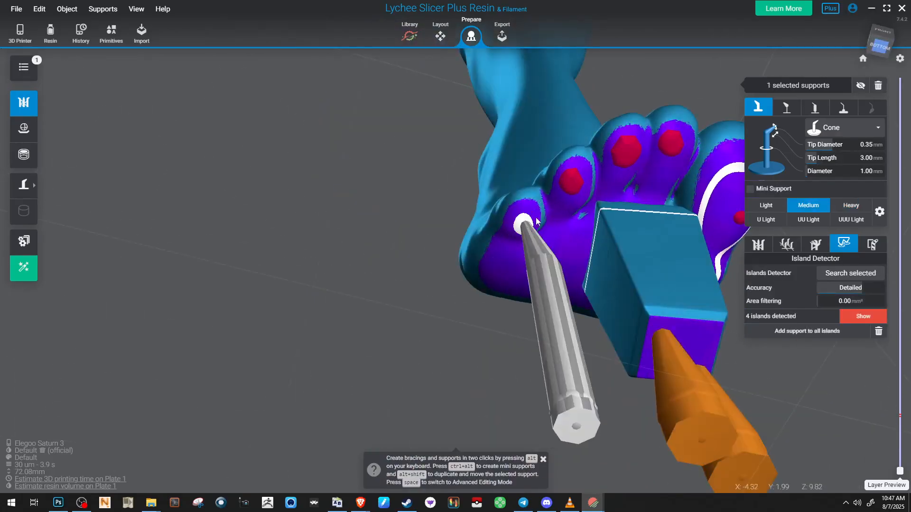
{"action": "right_click_drag", "start_coordinate": [573, 191], "coordinate": [354, 366]}
{"action": "left_click", "coordinate": [417, 184]}
{"action": "left_click", "coordinate": [466, 167]}
{"action": "left_click", "coordinate": [499, 212]}
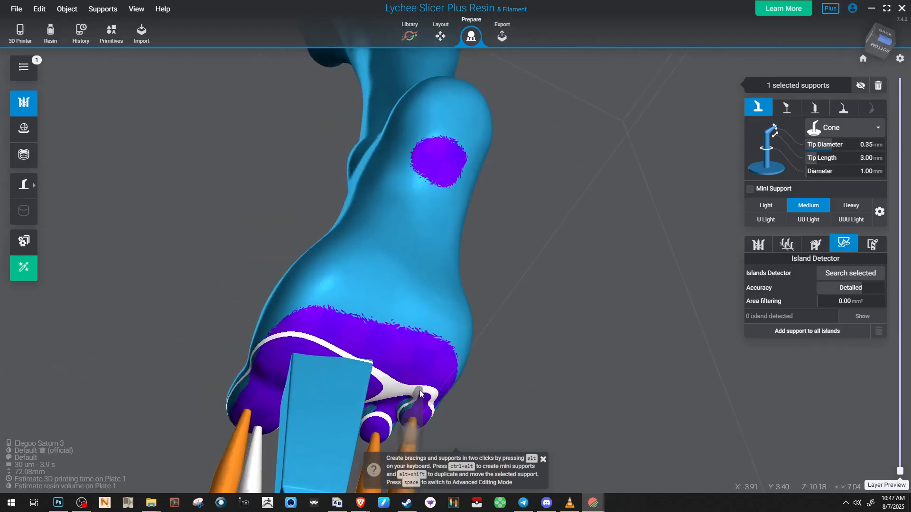
{"action": "right_click_drag", "start_coordinate": [432, 369], "coordinate": [424, 302]}
{"action": "left_click", "coordinate": [431, 232]}
{"action": "scroll", "coordinate": [408, 314], "scroll_direction": "up", "scroll_amount": 1}
Save the supported second leg scene as LYS_OXO3D_Figures_Shehulk_Leg_02.lys
{"action": "key", "text": "ctrl+s"}
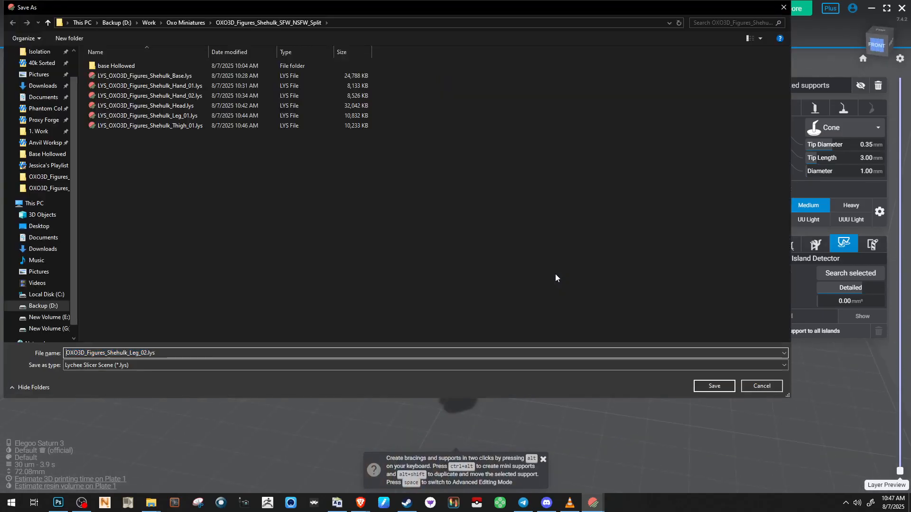
{"action": "type", "text": "_"}
{"action": "key", "text": "Return"}
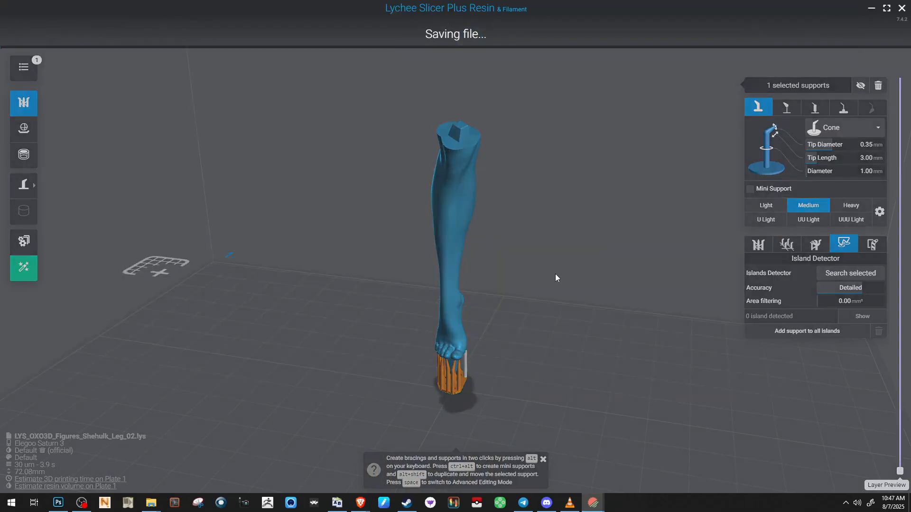
Export the supported second leg as STL_OXO3D_Figures_Shehulk_Leg_02.stl
{"action": "key", "text": "ctrl+e"}
{"action": "type", "text": "STL_OXO3D_Figures_Shehulk_Leg_02.stl"}
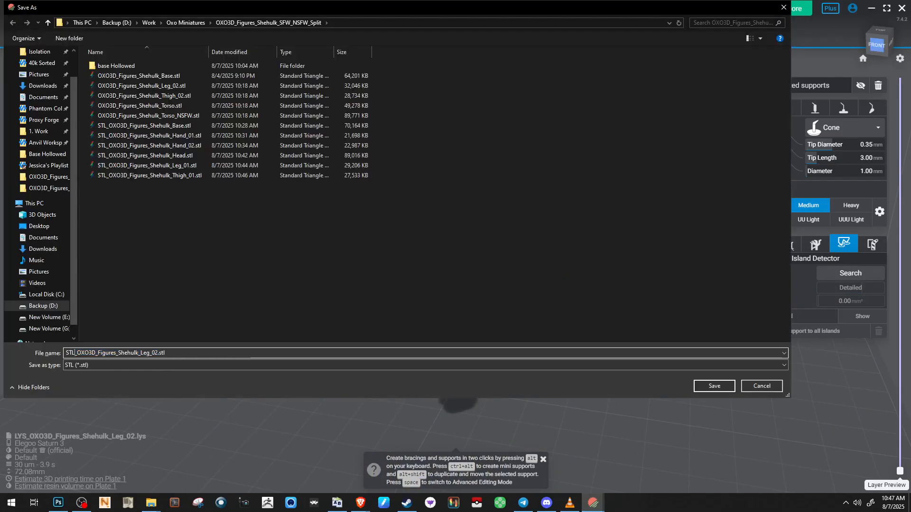
{"action": "key", "text": "Return"}
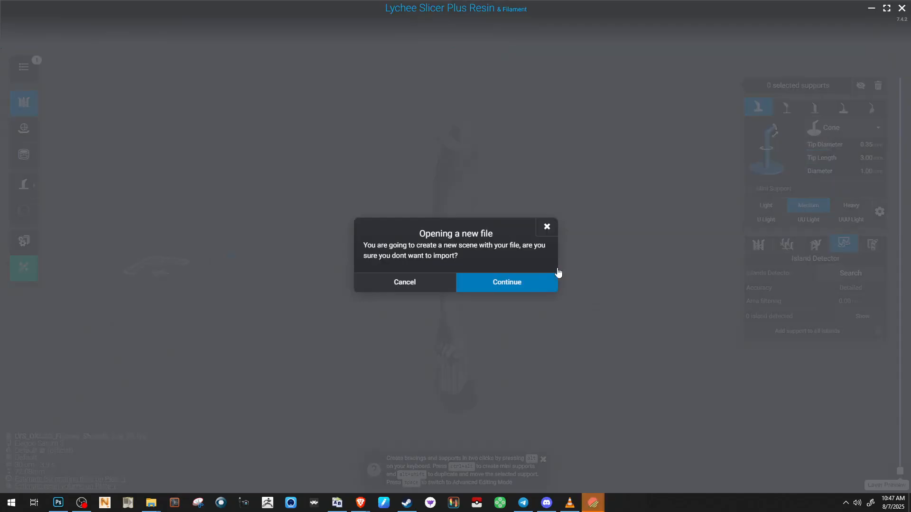
Start a new scene, deleting the source file OXO3D_Figures_Shehulk_Leg_02.stl and opening OXO3D_Figures_Shehulk_Thigh_02.stl
{"action": "left_click", "coordinate": [533, 275]}
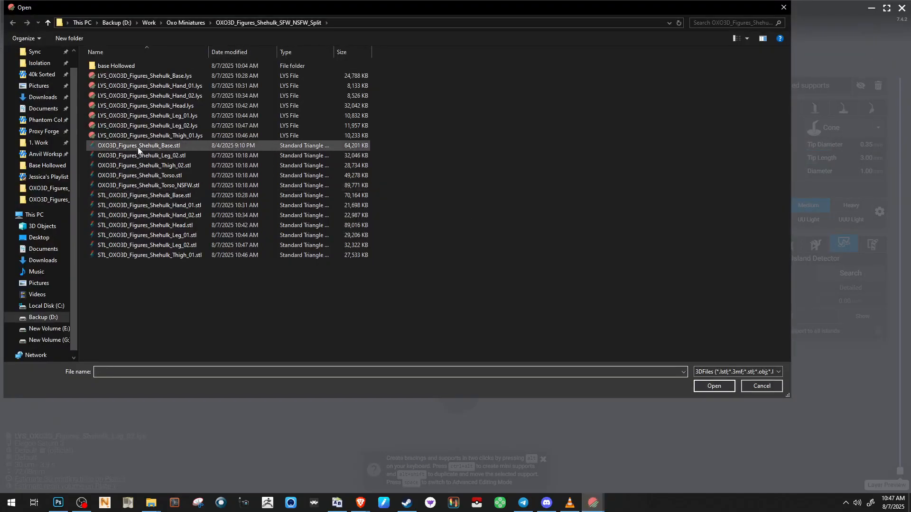
{"action": "left_click", "coordinate": [158, 156]}
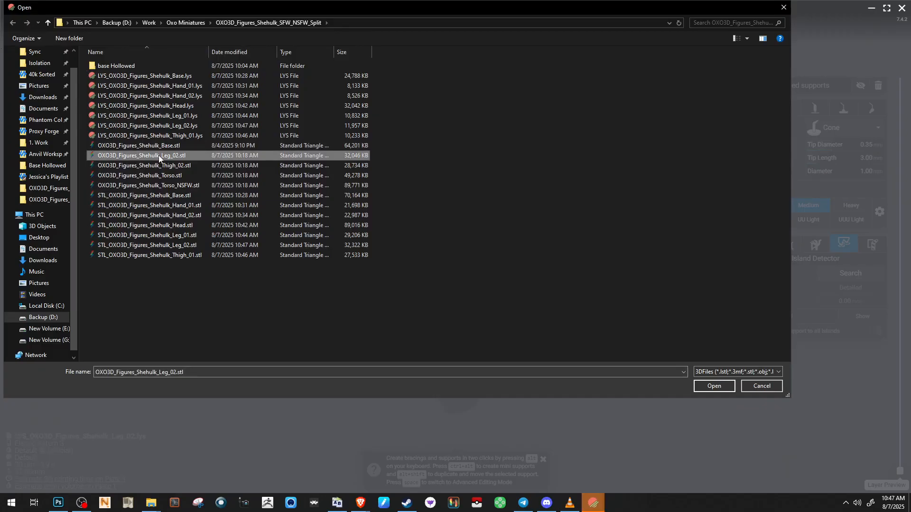
{"action": "key", "text": "Delete"}
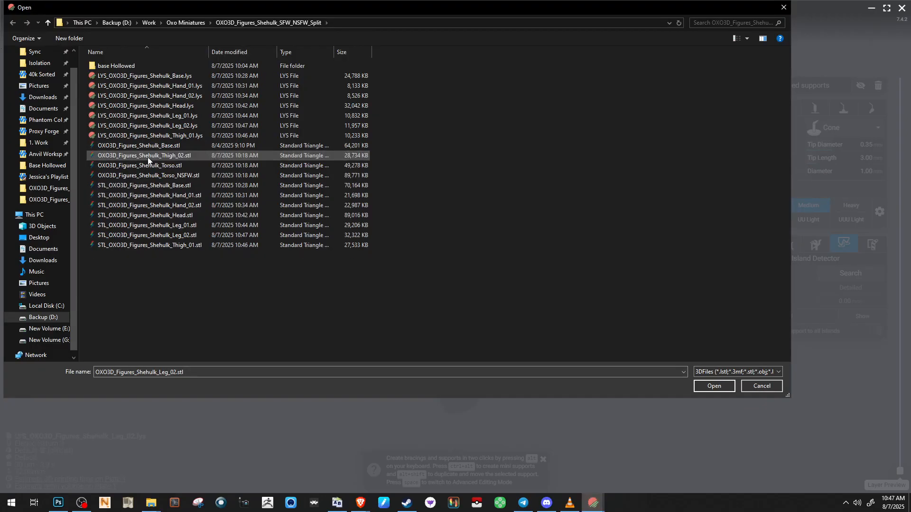
{"action": "double_click", "coordinate": [144, 157]}
{"action": "key", "text": "Return"}
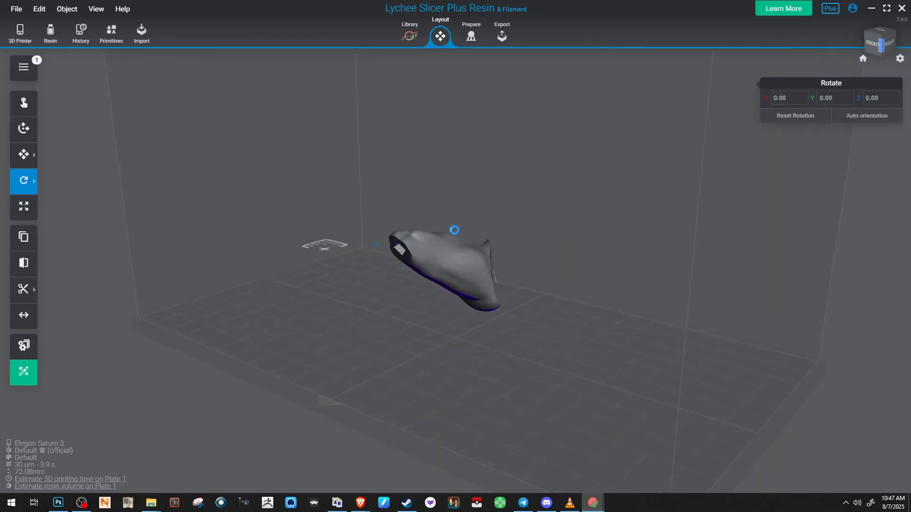
Rotate the second thigh upright about its X axis to about 118° with the knee end down
{"action": "left_click_drag", "start_coordinate": [750, 207], "coordinate": [249, 253]}
{"action": "left_click_drag", "start_coordinate": [441, 261], "coordinate": [369, 233]}
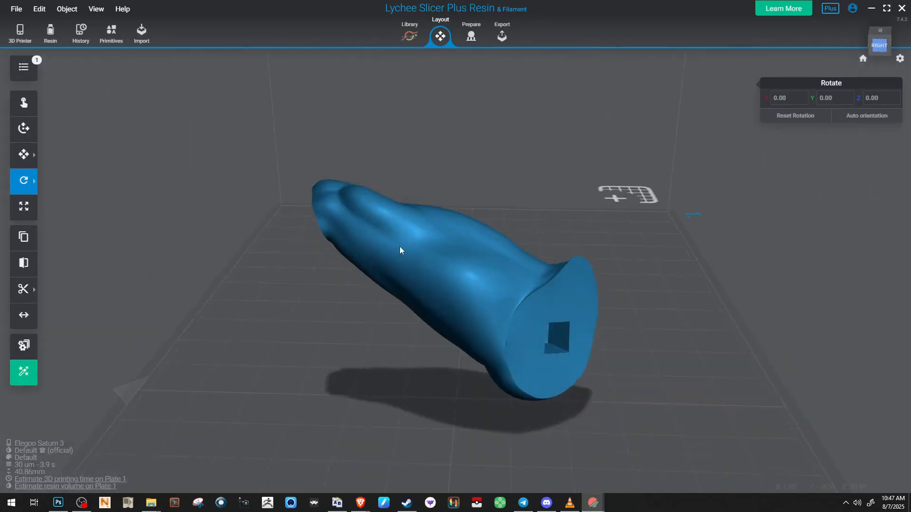
{"action": "left_click", "coordinate": [445, 266]}
{"action": "left_click_drag", "start_coordinate": [495, 259], "coordinate": [362, 240]}
{"action": "right_click_drag", "start_coordinate": [460, 147], "coordinate": [321, 158]}
{"action": "scroll", "coordinate": [328, 163], "scroll_direction": "up", "scroll_amount": 2}
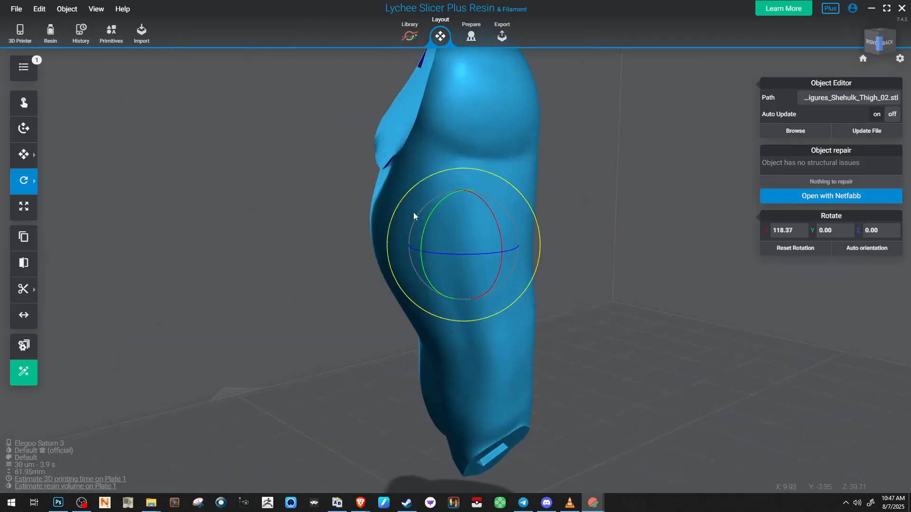
Fine-tune the thigh's rotation to about X 121°, Y -8° and Z -0.4°, and switch to Prepare mode
{"action": "scroll", "coordinate": [444, 200], "scroll_direction": "up", "scroll_amount": 2}
{"action": "left_click_drag", "start_coordinate": [444, 201], "coordinate": [452, 195]}
{"action": "left_click_drag", "start_coordinate": [493, 219], "coordinate": [488, 208]}
{"action": "right_click_drag", "start_coordinate": [469, 175], "coordinate": [410, 125]}
{"action": "right_click_drag", "start_coordinate": [432, 407], "coordinate": [427, 136]}
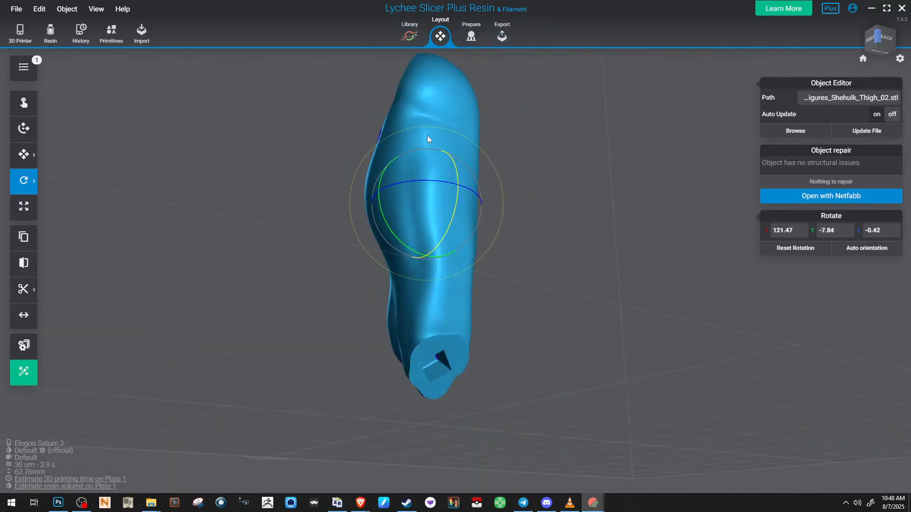
{"action": "left_click", "coordinate": [471, 36]}
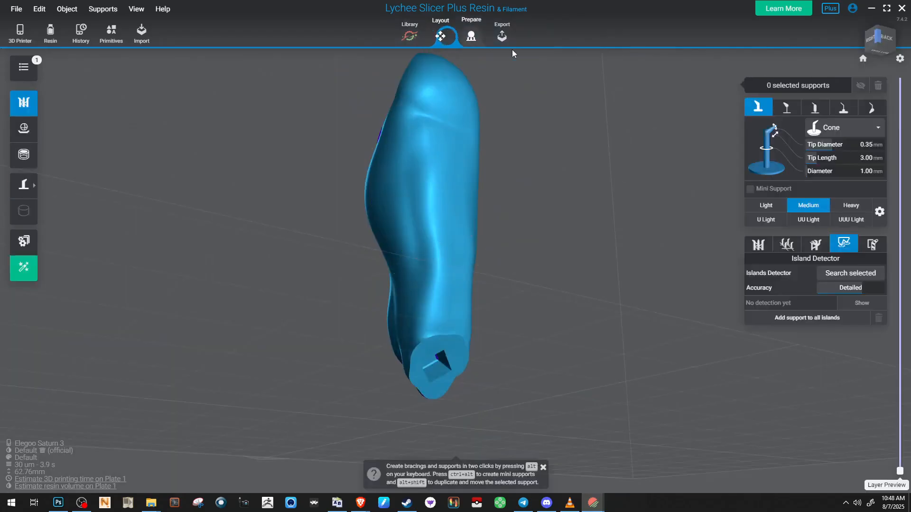
Detect the second thigh's islands and place heavy supports along the lowest edge of its knee-end cut face
{"action": "left_click", "coordinate": [850, 274]}
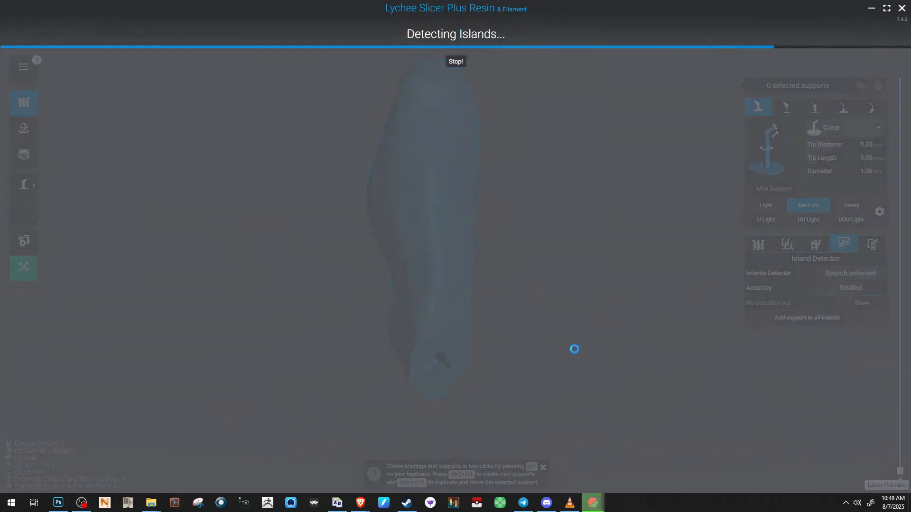
{"action": "left_click_drag", "start_coordinate": [537, 314], "coordinate": [410, 338]}
{"action": "scroll", "coordinate": [427, 323], "scroll_direction": "up", "scroll_amount": 5}
{"action": "left_click", "coordinate": [479, 312]}
{"action": "left_click", "coordinate": [471, 319]}
{"action": "mouse_move", "coordinate": [471, 319]}
{"action": "right_mouse_down"}
{"action": "mouse_move", "coordinate": [492, 325]}
{"action": "mouse_move", "coordinate": [471, 332]}
{"action": "right_mouse_up"}
{"action": "left_click", "coordinate": [511, 360]}
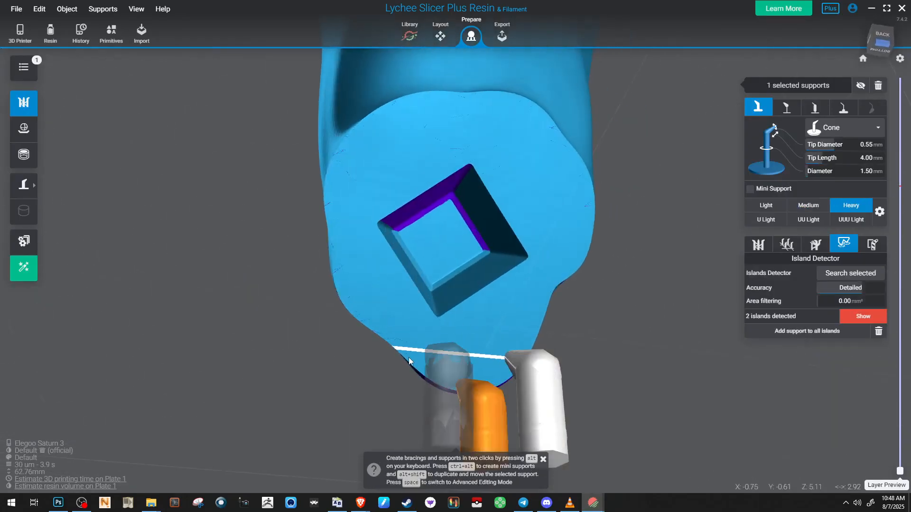
{"action": "left_click", "coordinate": [406, 339]}
Place more heavy supports around the rest of the knee-end cut face, surrounding the square socket
{"action": "left_click", "coordinate": [347, 243]}
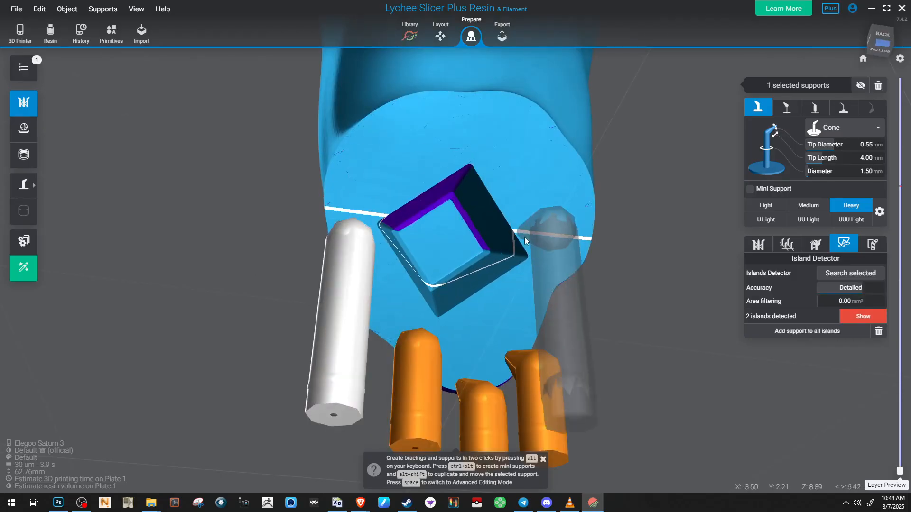
{"action": "left_click", "coordinate": [564, 258]}
{"action": "left_click", "coordinate": [556, 153]}
{"action": "left_click", "coordinate": [436, 118]}
{"action": "right_click_drag", "start_coordinate": [487, 123], "coordinate": [594, 121]}
{"action": "right_click_drag", "start_coordinate": [371, 108], "coordinate": [570, 209]}
{"action": "left_click", "coordinate": [576, 241]}
{"action": "scroll", "coordinate": [485, 162], "scroll_direction": "up", "scroll_amount": 5}
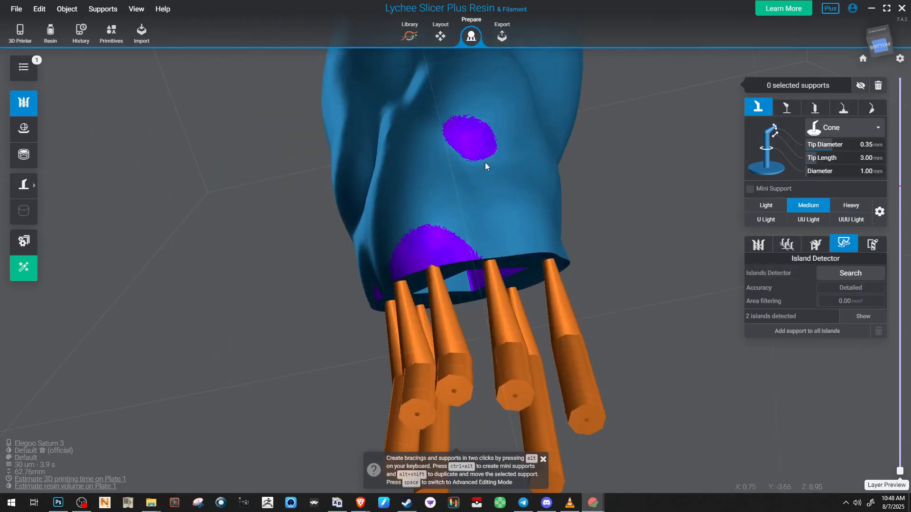
Place medium supports on the overhanging patches of the second thigh just above its knee-end cut
{"action": "left_click", "coordinate": [446, 176]}
{"action": "left_click", "coordinate": [386, 291]}
{"action": "scroll", "coordinate": [446, 275], "scroll_direction": "down", "scroll_amount": 4}
{"action": "right_click_drag", "start_coordinate": [480, 266], "coordinate": [664, 308]}
{"action": "middle_click_drag", "start_coordinate": [569, 294], "coordinate": [497, 398]}
{"action": "right_click_drag", "start_coordinate": [498, 397], "coordinate": [324, 370]}
{"action": "middle_click_drag", "start_coordinate": [324, 370], "coordinate": [326, 245]}
{"action": "right_click_drag", "start_coordinate": [326, 245], "coordinate": [332, 280]}
{"action": "middle_click_drag", "start_coordinate": [517, 282], "coordinate": [404, 329]}
{"action": "scroll", "coordinate": [493, 271], "scroll_direction": "up", "scroll_amount": 5}
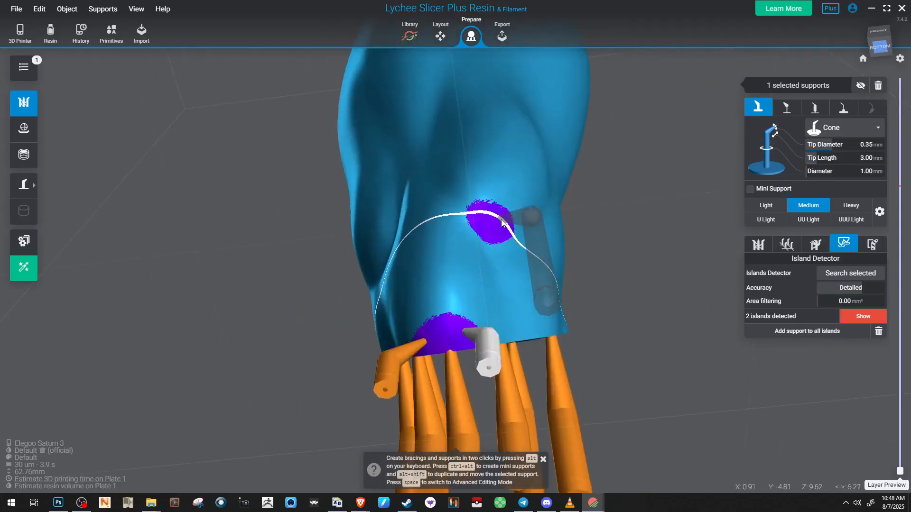
{"action": "right_click_drag", "start_coordinate": [497, 225], "coordinate": [449, 299]}
{"action": "scroll", "coordinate": [470, 354], "scroll_direction": "up", "scroll_amount": 4}
{"action": "right_click_drag", "start_coordinate": [515, 334], "coordinate": [575, 149]}
{"action": "scroll", "coordinate": [541, 191], "scroll_direction": "up", "scroll_amount": 4}
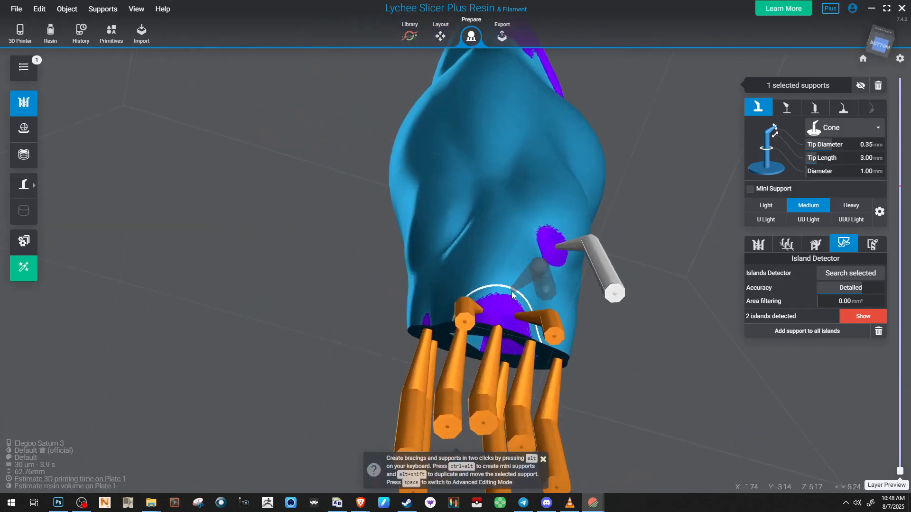
{"action": "right_click_drag", "start_coordinate": [510, 297], "coordinate": [461, 245]}
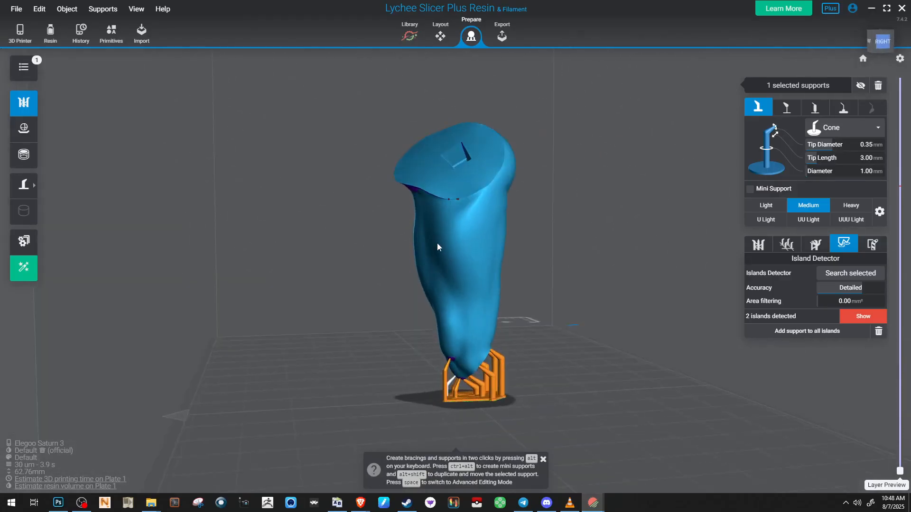
Save the supported thigh scene as LYS_OXO3D_Figures_Shehulk_Thigh_02.lys
{"action": "right_click_drag", "start_coordinate": [437, 246], "coordinate": [428, 218]}
{"action": "scroll", "coordinate": [454, 294], "scroll_direction": "up", "scroll_amount": 3}
{"action": "right_click_drag", "start_coordinate": [454, 138], "coordinate": [597, 247]}
{"action": "key", "text": "ctrl+s"}
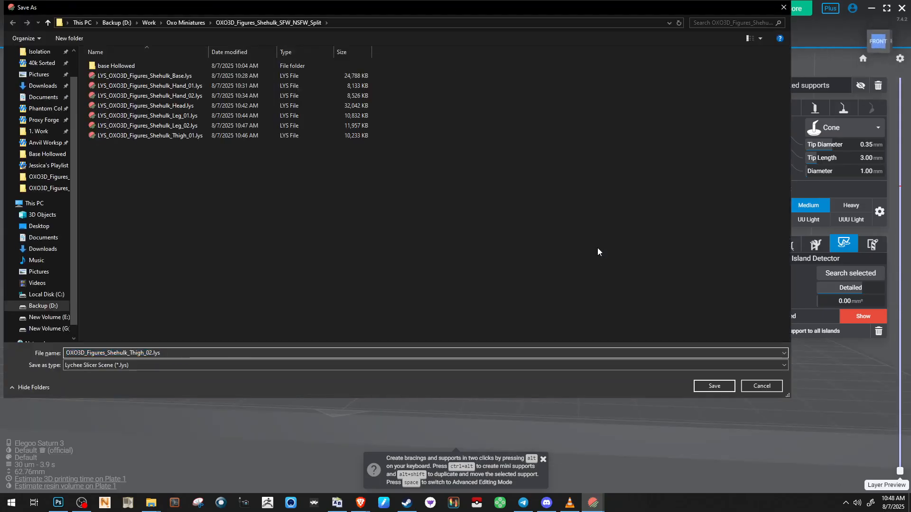
{"action": "key", "text": "Return"}
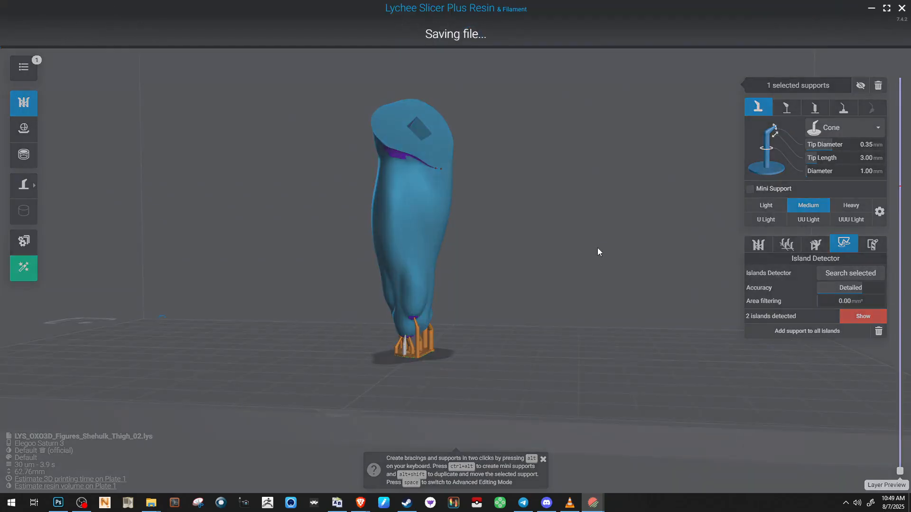
Export the supported thigh as STL_OXO3D_Figures_Shehulk_Thigh_02.stl
{"action": "key", "text": "ctrl+e"}
{"action": "key", "text": "Delete"}
{"action": "key", "text": "Delete"}
{"action": "key", "text": "Delete"}
{"action": "type", "text": "STL"}
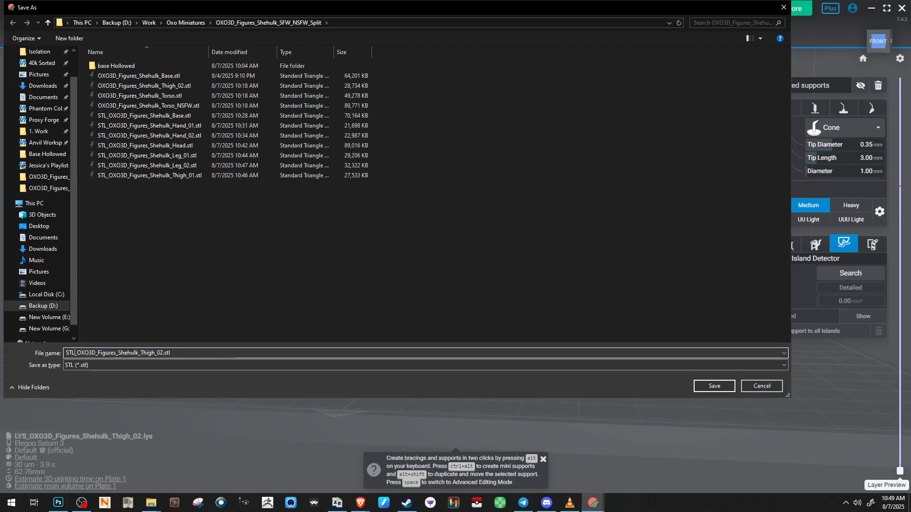
{"action": "key", "text": "Return"}
Open OXO3D_Figures_Shehulk_Torso.stl in a new scene
{"action": "key", "text": "ctrl+o"}
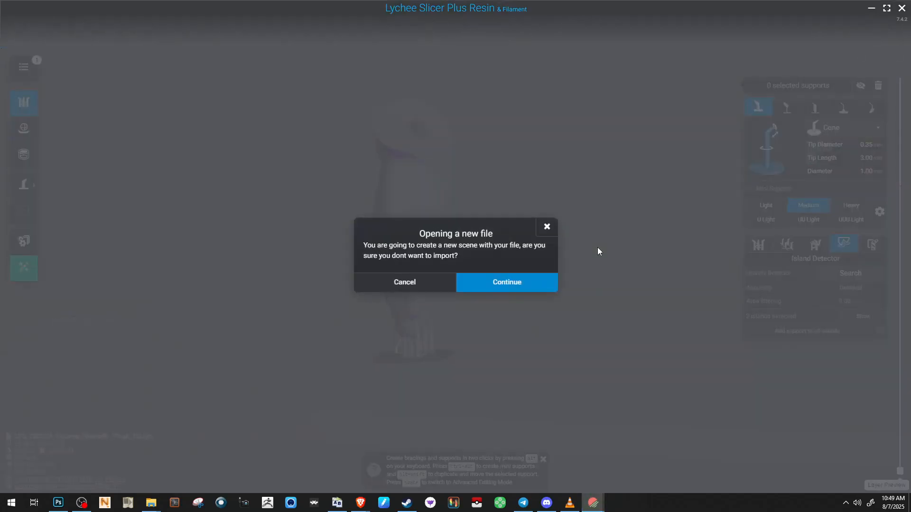
{"action": "left_click", "coordinate": [505, 287]}
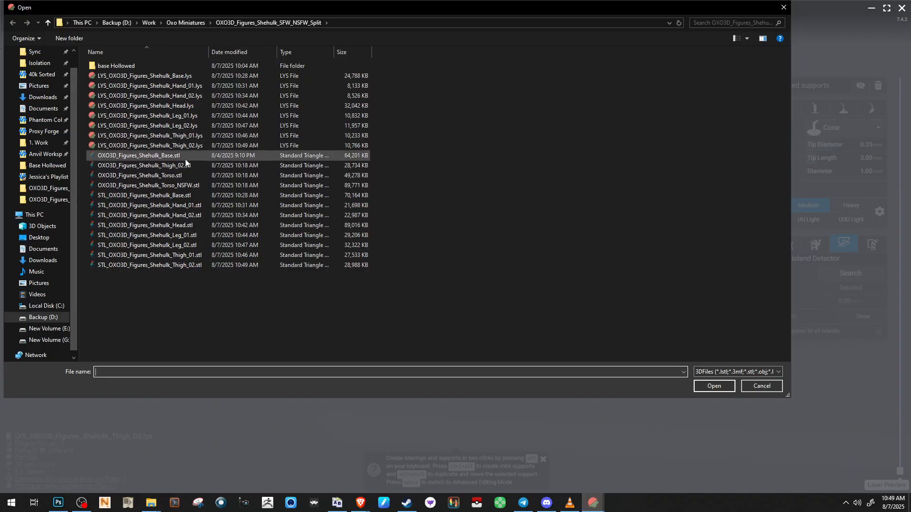
{"action": "double_click", "coordinate": [173, 165]}
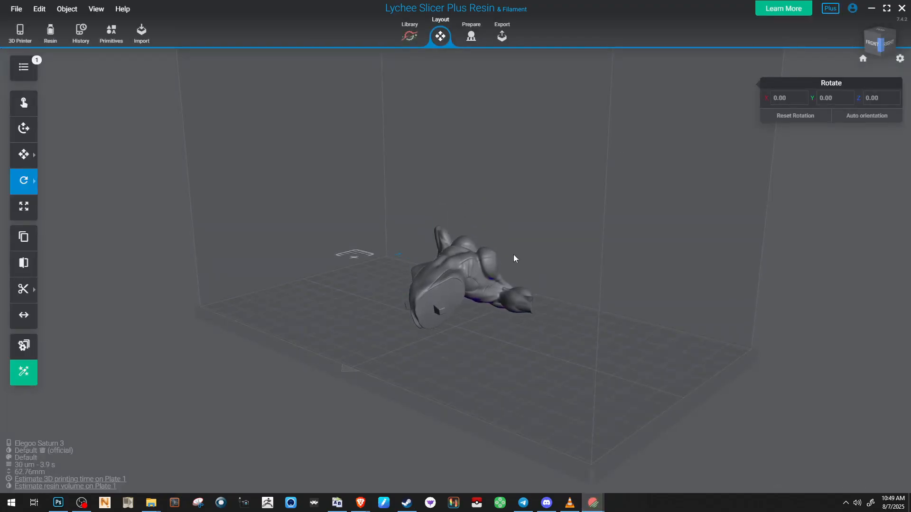
Rotate the torso upright and tilted to about X 73°, Y 24° and Z -5°, and switch to Prepare mode
{"action": "right_click_drag", "start_coordinate": [513, 260], "coordinate": [434, 278]}
{"action": "scroll", "coordinate": [468, 267], "scroll_direction": "up", "scroll_amount": 3}
{"action": "left_click_drag", "start_coordinate": [317, 278], "coordinate": [400, 298]}
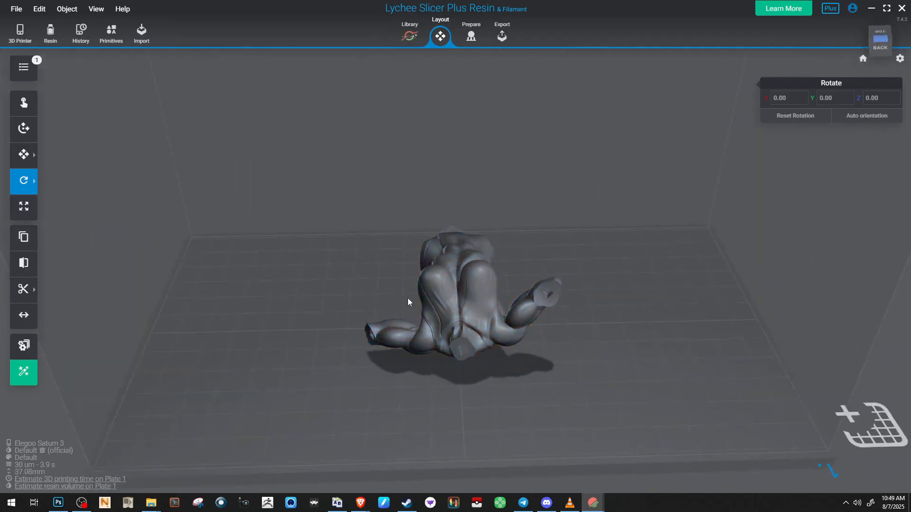
{"action": "left_click", "coordinate": [453, 311]}
{"action": "left_click_drag", "start_coordinate": [453, 320], "coordinate": [513, 333]}
{"action": "left_click_drag", "start_coordinate": [394, 300], "coordinate": [470, 293]}
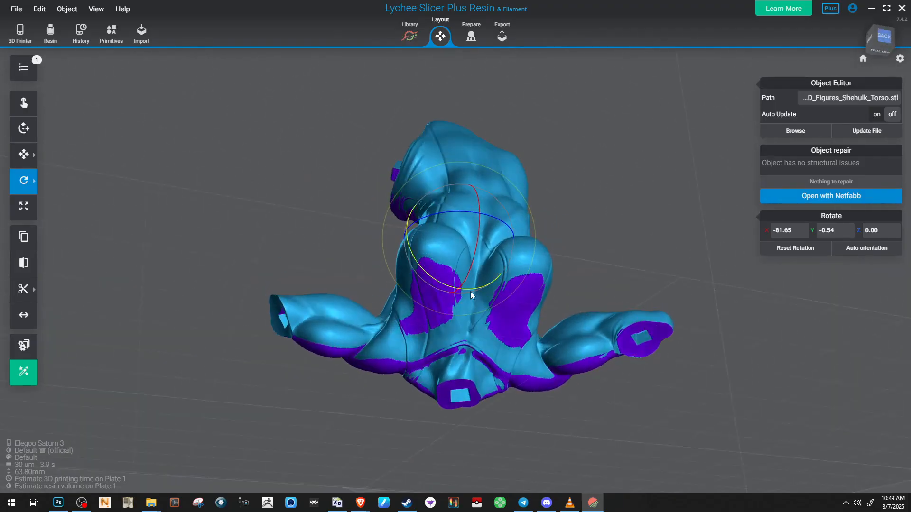
{"action": "left_click_drag", "start_coordinate": [469, 254], "coordinate": [408, 127]}
{"action": "left_click_drag", "start_coordinate": [345, 135], "coordinate": [434, 232]}
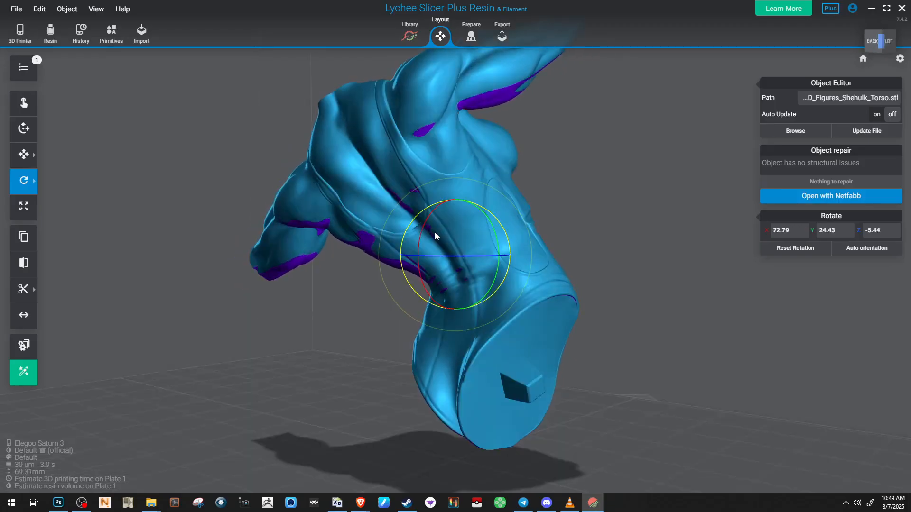
{"action": "left_click_drag", "start_coordinate": [496, 363], "coordinate": [474, 48]}
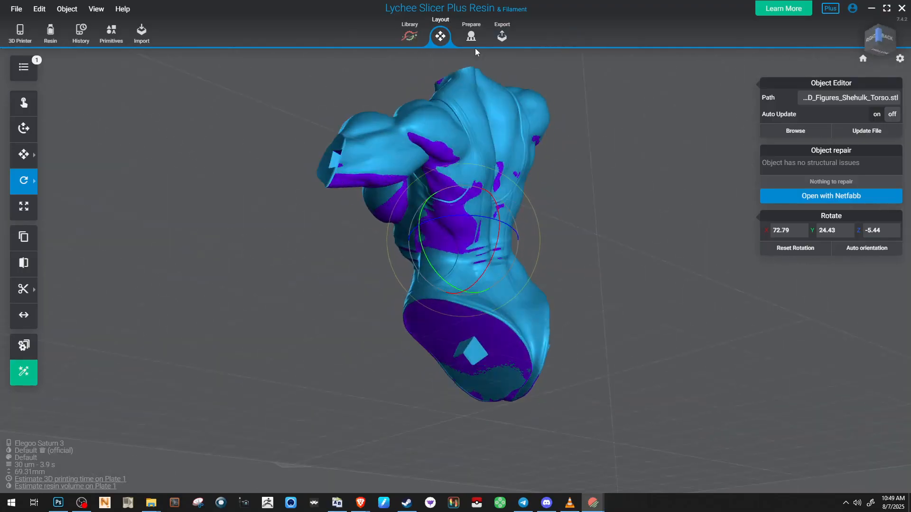
{"action": "left_click", "coordinate": [477, 37]}
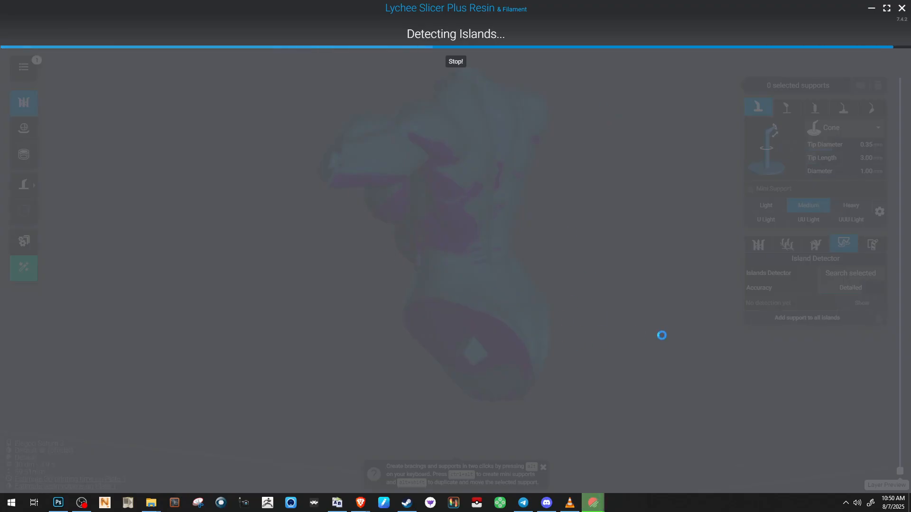
Detect the torso's islands and place heavy supports on the lowest islands along the crotch edges
{"action": "right_click_drag", "start_coordinate": [651, 340], "coordinate": [499, 306]}
{"action": "left_click", "coordinate": [611, 413]}
{"action": "key", "text": "3"}
{"action": "scroll", "coordinate": [471, 267], "scroll_direction": "up", "scroll_amount": 4}
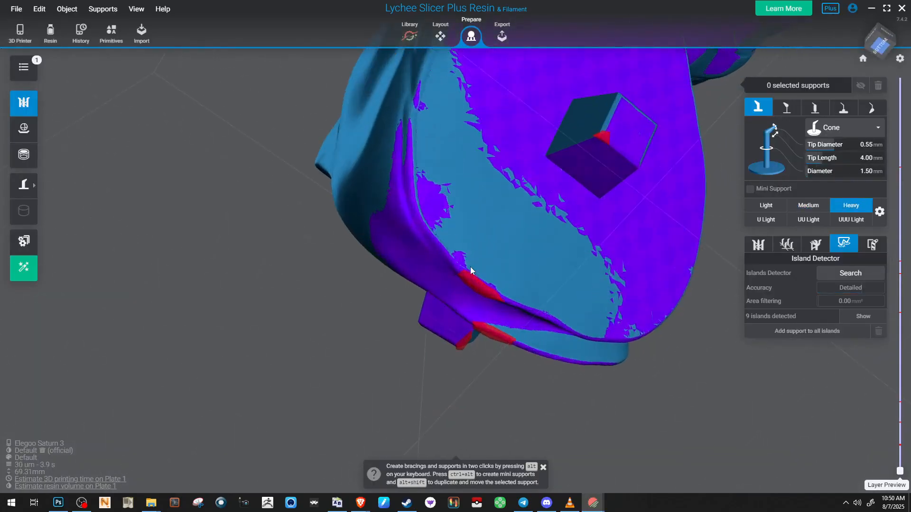
{"action": "scroll", "coordinate": [471, 267], "scroll_direction": "up", "scroll_amount": 2}
{"action": "right_click_drag", "start_coordinate": [471, 266], "coordinate": [508, 257]}
{"action": "left_click", "coordinate": [508, 258]}
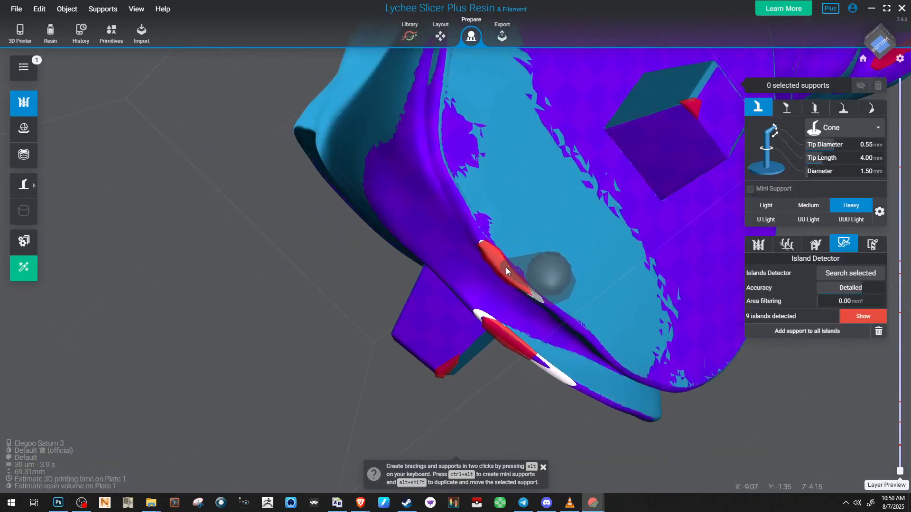
{"action": "left_click", "coordinate": [506, 267]}
Add heavy side supports against the lower part of the hip cut face next to the crotch edge
{"action": "key", "text": "2"}
{"action": "right_click_drag", "start_coordinate": [504, 269], "coordinate": [380, 335]}
{"action": "left_click", "coordinate": [451, 308]}
{"action": "right_click_drag", "start_coordinate": [448, 303], "coordinate": [418, 381]}
{"action": "key", "text": "3"}
{"action": "right_click_drag", "start_coordinate": [541, 362], "coordinate": [484, 327]}
{"action": "scroll", "coordinate": [474, 304], "scroll_direction": "up", "scroll_amount": 3}
{"action": "scroll", "coordinate": [477, 306], "scroll_direction": "up", "scroll_amount": 2}
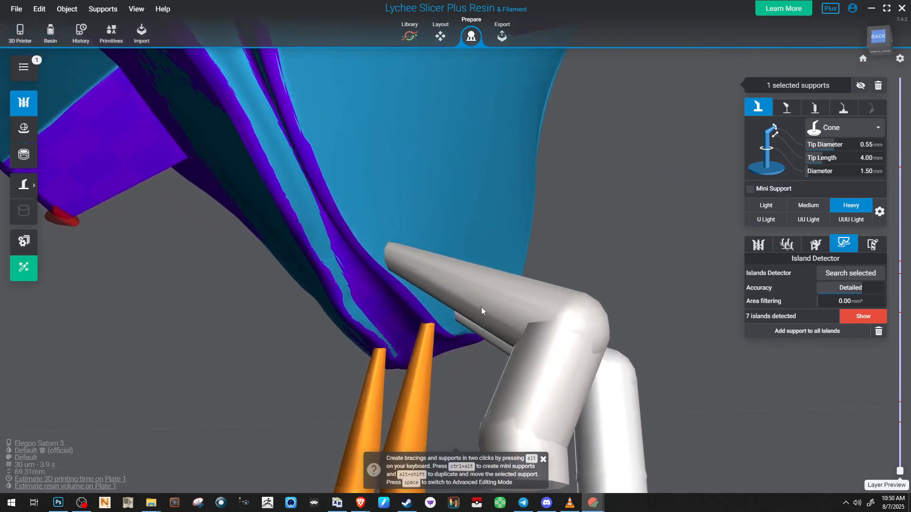
{"action": "scroll", "coordinate": [418, 290], "scroll_direction": "up", "scroll_amount": 2}
{"action": "right_click_drag", "start_coordinate": [431, 298], "coordinate": [414, 286]}
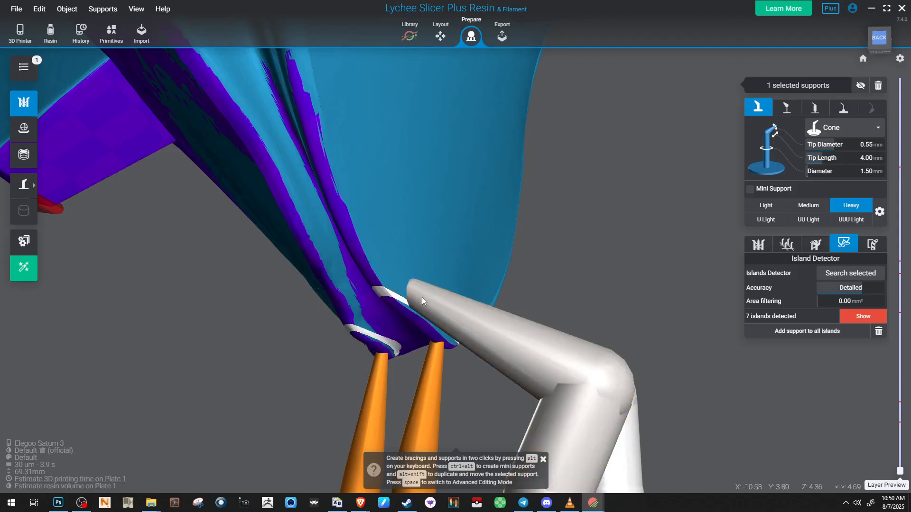
In Advanced Editing Mode, raise the nearer side support's upper joint to a 4.11 mm tip length and straighten its pillar
{"action": "key", "text": "space"}
{"action": "left_click", "coordinate": [606, 370]}
{"action": "left_click", "coordinate": [609, 374]}
{"action": "left_click_drag", "start_coordinate": [600, 373], "coordinate": [641, 282]}
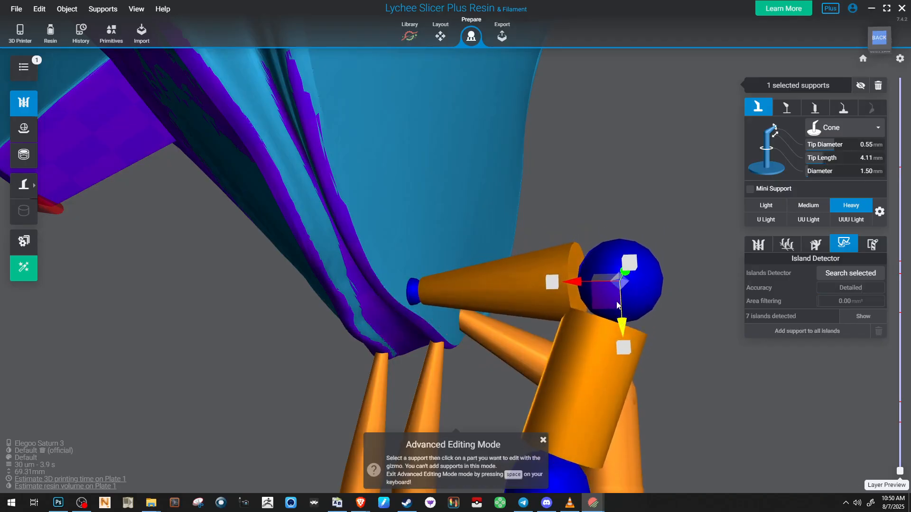
{"action": "middle_click_drag", "start_coordinate": [581, 320], "coordinate": [474, 255]}
{"action": "scroll", "coordinate": [473, 254], "scroll_direction": "down", "scroll_amount": 3}
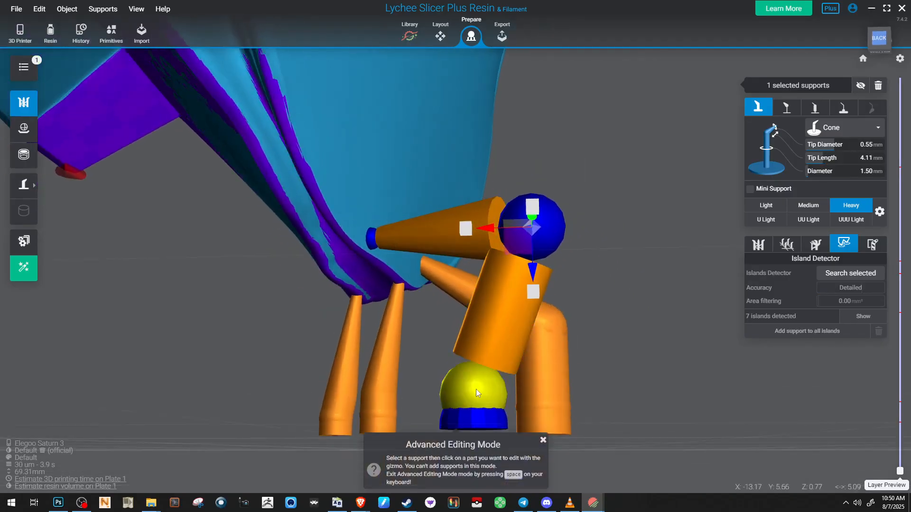
{"action": "double_click", "coordinate": [482, 360]}
Shift the same support's upper joint slightly away from the model, lengthening its tip to 4.31 mm
{"action": "right_click_drag", "start_coordinate": [533, 320], "coordinate": [551, 323]}
{"action": "key", "text": "space"}
{"action": "key", "text": "space"}
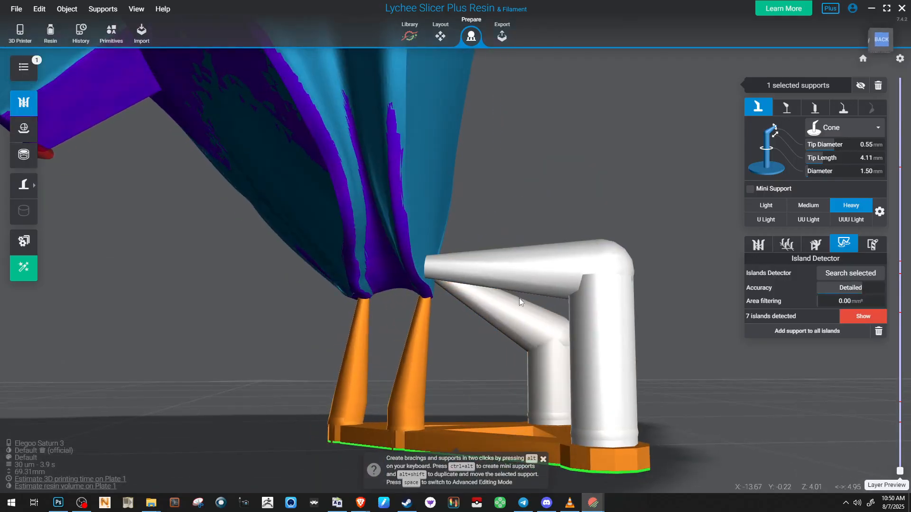
{"action": "key", "text": "space"}
{"action": "key", "text": "space"}
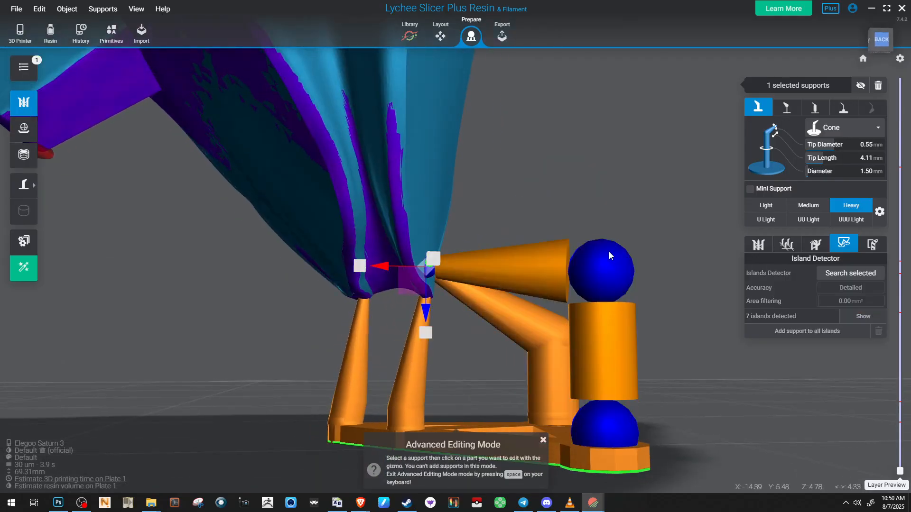
{"action": "left_click_drag", "start_coordinate": [608, 252], "coordinate": [610, 283]}
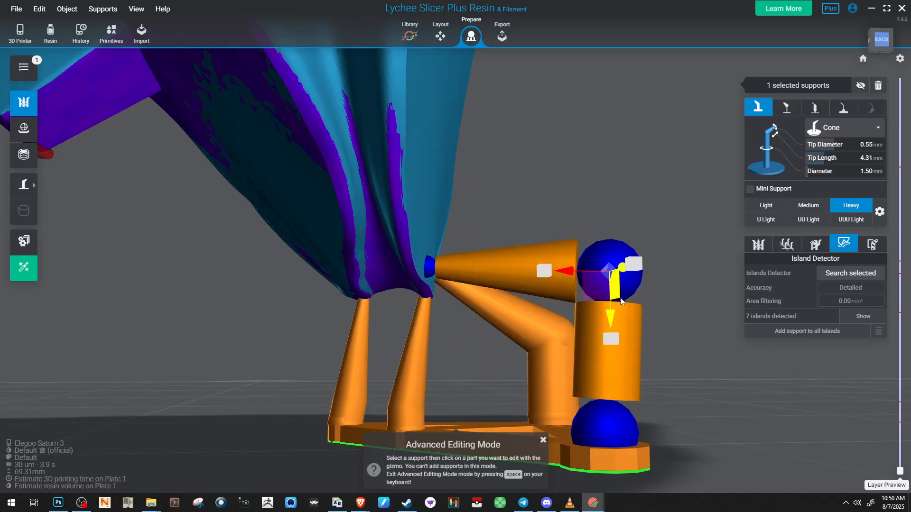
Raise the upper joint of the second side support to flatten its tip, giving a 3.47 mm tip length
{"action": "right_click_drag", "start_coordinate": [582, 262], "coordinate": [454, 287]}
{"action": "left_click", "coordinate": [468, 329]}
{"action": "key", "text": "space"}
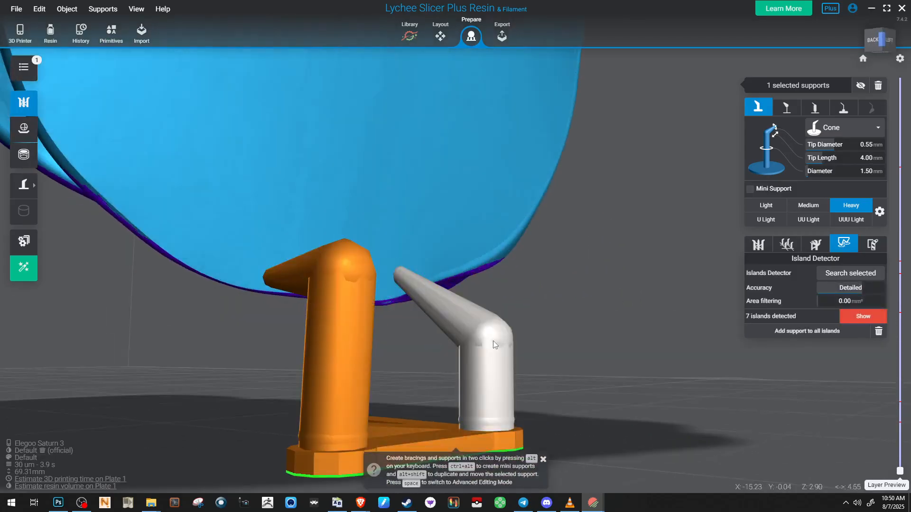
{"action": "key", "text": "space"}
{"action": "left_click", "coordinate": [492, 341]}
{"action": "left_click_drag", "start_coordinate": [476, 384], "coordinate": [473, 206]}
{"action": "right_click_drag", "start_coordinate": [446, 208], "coordinate": [378, 149]}
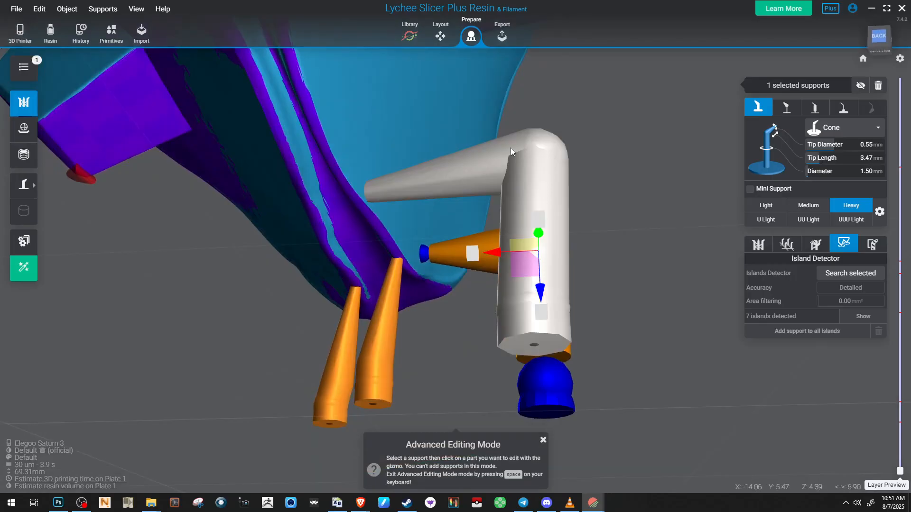
Leave Advanced Editing Mode and place a medium support on the island at the peg corner above the side supports
{"action": "right_click_drag", "start_coordinate": [455, 171], "coordinate": [262, 122]}
{"action": "right_click_drag", "start_coordinate": [468, 88], "coordinate": [212, 110]}
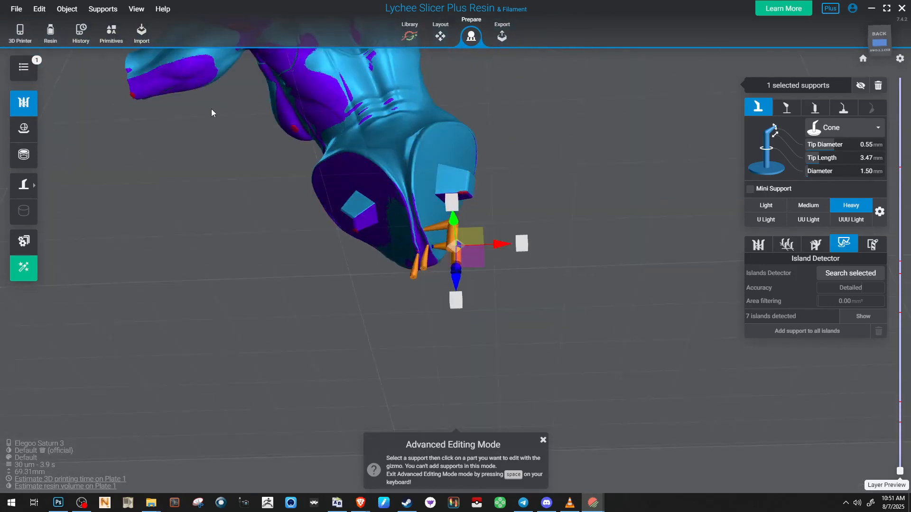
{"action": "scroll", "coordinate": [468, 145], "scroll_direction": "up", "scroll_amount": 4}
{"action": "right_click_drag", "start_coordinate": [468, 145], "coordinate": [557, 193]}
{"action": "left_click", "coordinate": [556, 193]}
{"action": "scroll", "coordinate": [495, 118], "scroll_direction": "up", "scroll_amount": 4}
{"action": "scroll", "coordinate": [448, 181], "scroll_direction": "up", "scroll_amount": 2}
{"action": "left_click", "coordinate": [449, 181]}
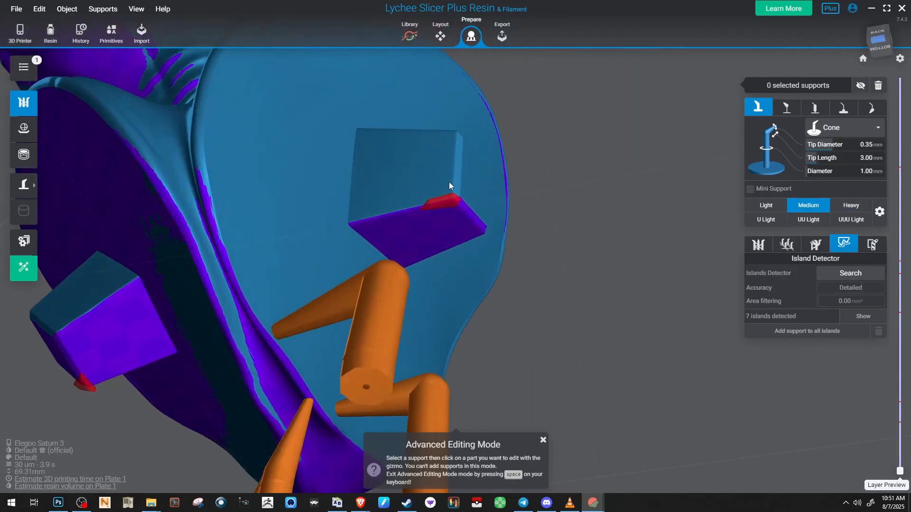
{"action": "left_click", "coordinate": [456, 204]}
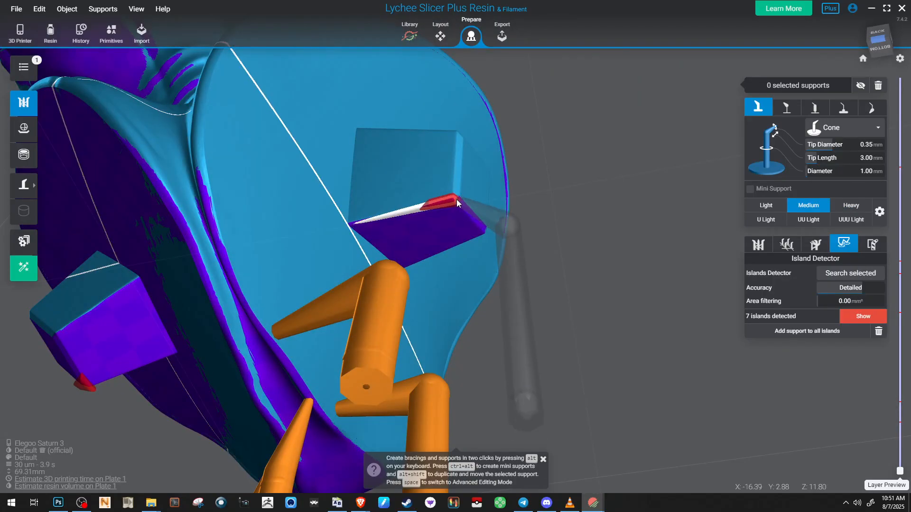
Add more supports along the lower edge of that hip peg, switching to the Heavy preset
{"action": "scroll", "coordinate": [466, 201], "scroll_direction": "up", "scroll_amount": 4}
{"action": "right_click_drag", "start_coordinate": [439, 240], "coordinate": [586, 244]}
{"action": "left_click", "coordinate": [235, 179]}
{"action": "left_click", "coordinate": [381, 185]}
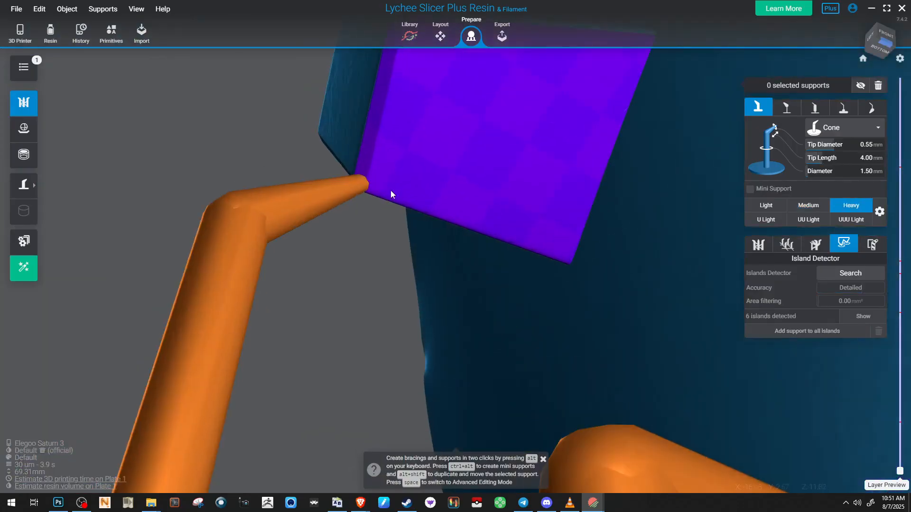
{"action": "left_click", "coordinate": [414, 192]}
Fill the torso's lowest edge beneath the hip cut faces with additional heavy and light supports
{"action": "right_click_drag", "start_coordinate": [513, 220], "coordinate": [529, 236]}
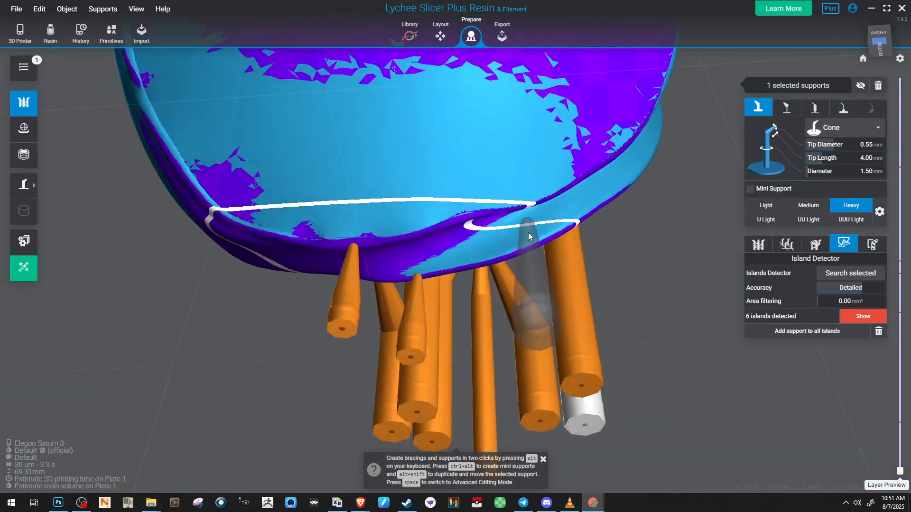
{"action": "left_click", "coordinate": [667, 378]}
{"action": "scroll", "coordinate": [489, 267], "scroll_direction": "up", "scroll_amount": 3}
{"action": "right_click_drag", "start_coordinate": [496, 256], "coordinate": [551, 300]}
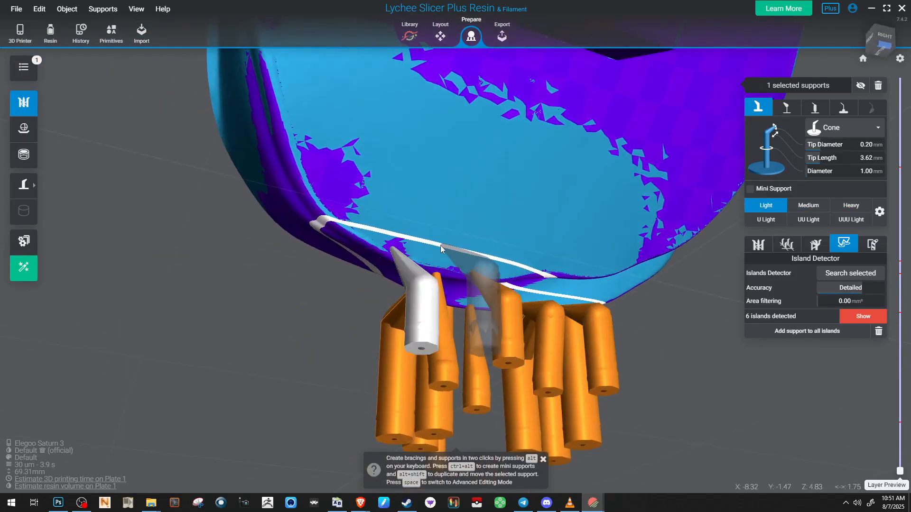
Place heavy supports up both sides of the other hip cut face, following its rim past the peg
{"action": "right_click_drag", "start_coordinate": [415, 247], "coordinate": [350, 321]}
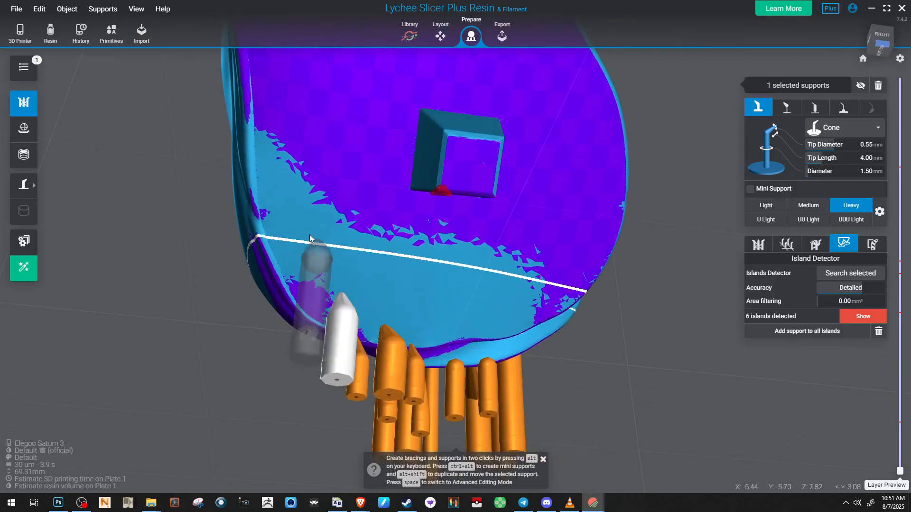
{"action": "right_click_drag", "start_coordinate": [302, 216], "coordinate": [391, 309]}
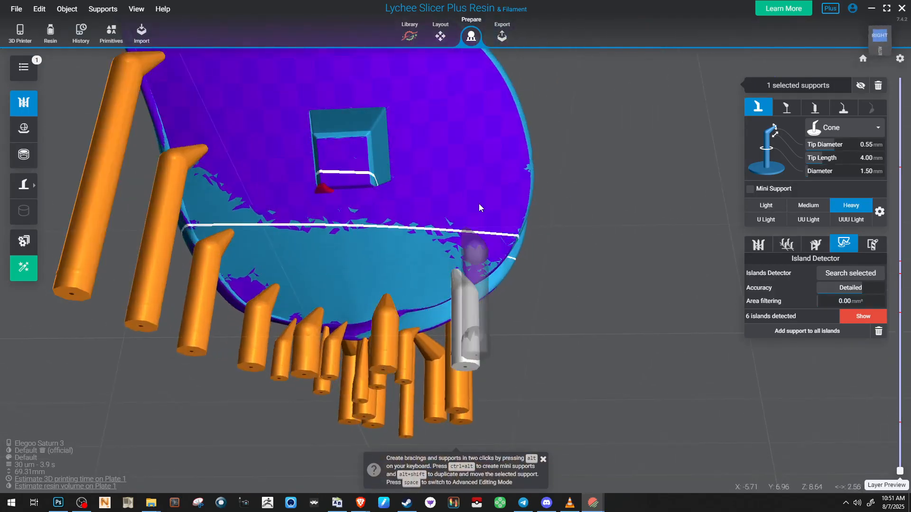
{"action": "right_click_drag", "start_coordinate": [482, 175], "coordinate": [503, 262]}
{"action": "right_click_drag", "start_coordinate": [493, 206], "coordinate": [524, 287]}
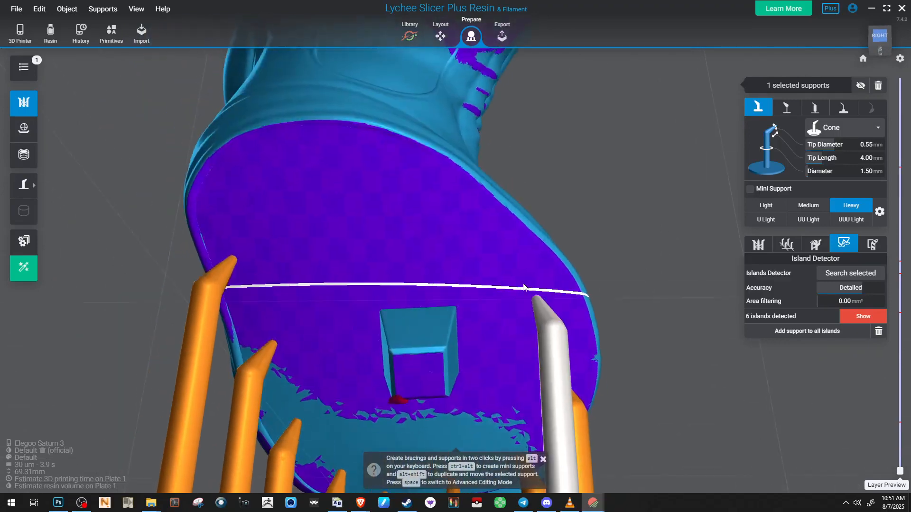
Add medium supports along the lower edge of the second hip cut face's peg, including its outer corner
{"action": "right_click_drag", "start_coordinate": [478, 219], "coordinate": [303, 302]}
{"action": "scroll", "coordinate": [304, 302], "scroll_direction": "up", "scroll_amount": 4}
{"action": "left_click", "coordinate": [270, 331]}
{"action": "key", "text": "2"}
{"action": "right_click_drag", "start_coordinate": [271, 334], "coordinate": [426, 254]}
{"action": "scroll", "coordinate": [379, 257], "scroll_direction": "up", "scroll_amount": 3}
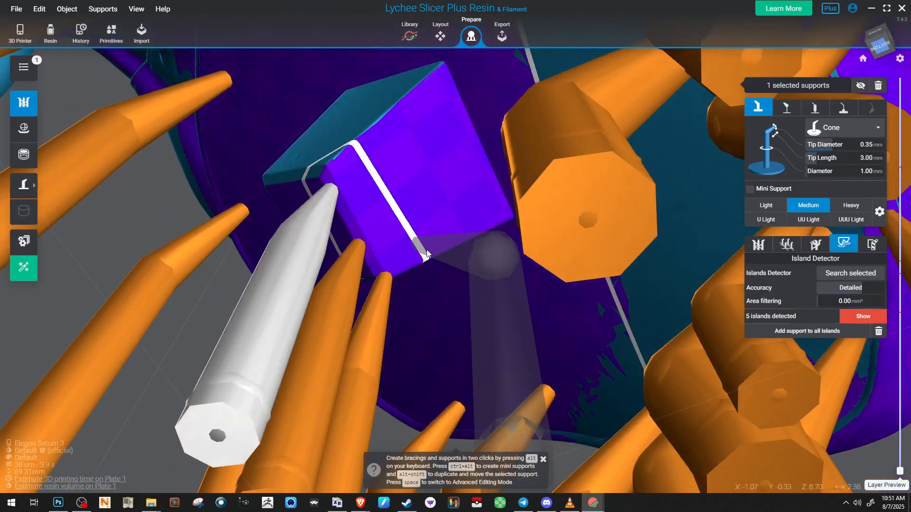
{"action": "left_click", "coordinate": [409, 253]}
Enter Advanced Editing Mode with the Heavy preset and add a heavy support on the hip cut face
{"action": "key", "text": "3"}
{"action": "key", "text": "space"}
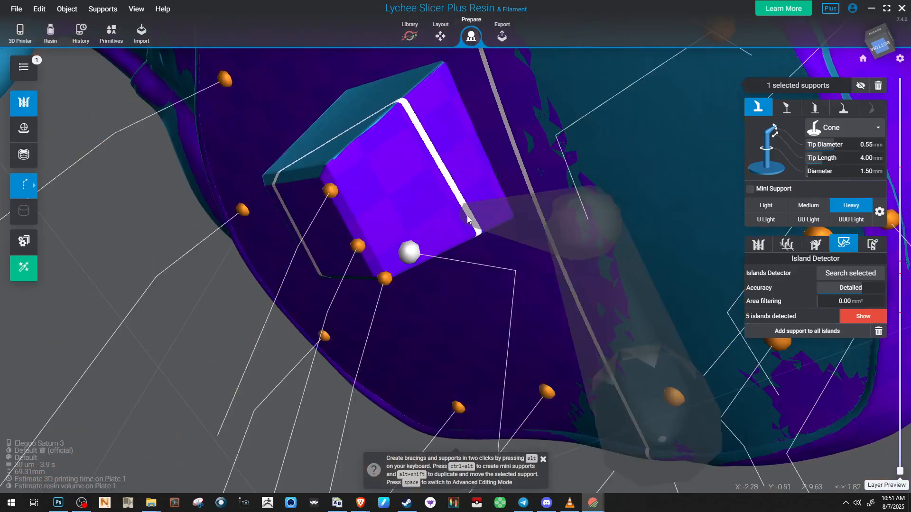
{"action": "scroll", "coordinate": [457, 226], "scroll_direction": "down", "scroll_amount": 5}
{"action": "right_click_drag", "start_coordinate": [451, 224], "coordinate": [365, 232]}
{"action": "left_click", "coordinate": [590, 303]}
Place a cluster of medium supports on and around the island under the breast
{"action": "key", "text": "2"}
{"action": "right_click_drag", "start_coordinate": [589, 303], "coordinate": [448, 278]}
{"action": "scroll", "coordinate": [439, 274], "scroll_direction": "up", "scroll_amount": 5}
{"action": "left_click", "coordinate": [352, 183]}
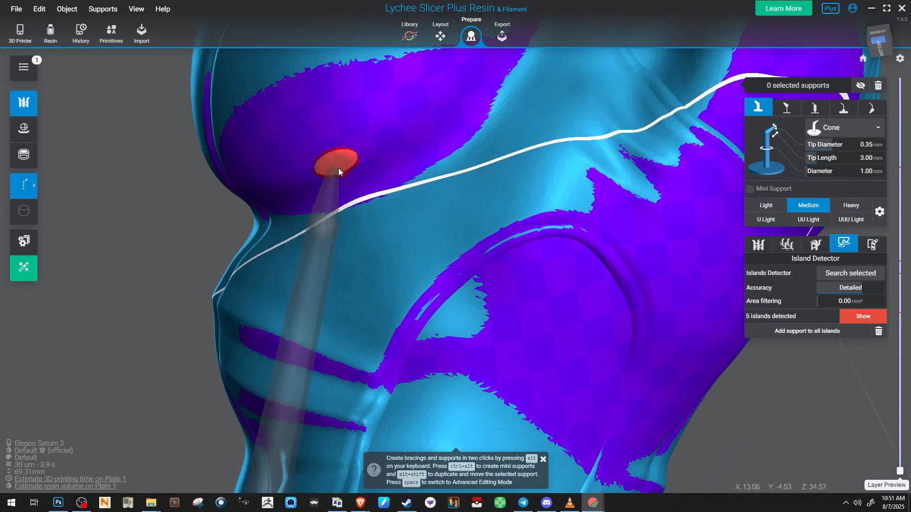
{"action": "left_click", "coordinate": [339, 165]}
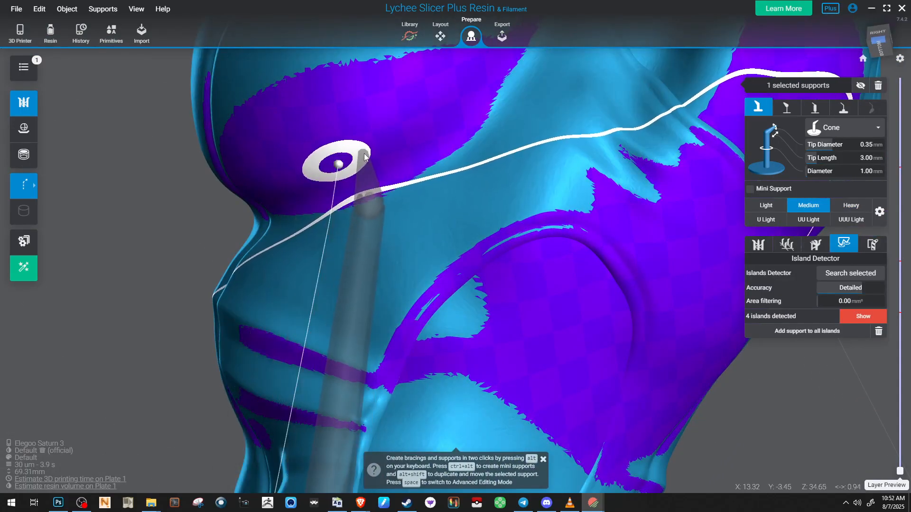
{"action": "left_click", "coordinate": [365, 155]}
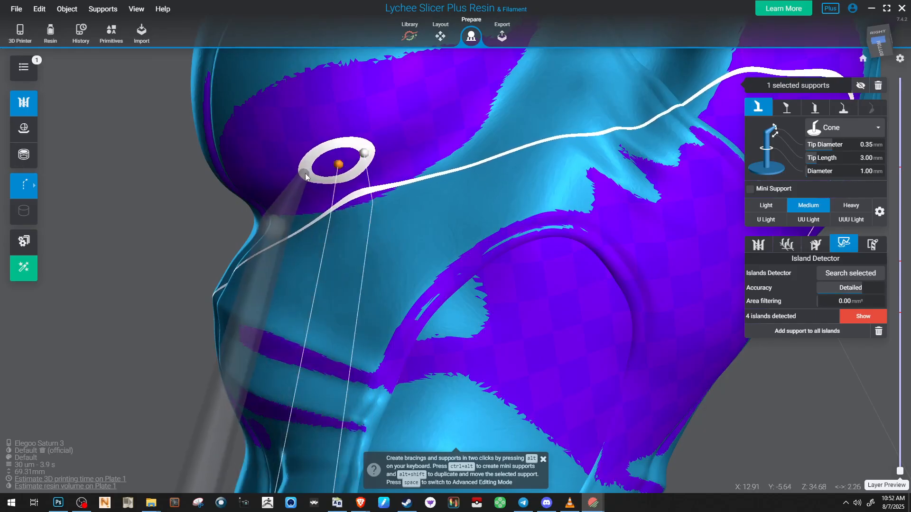
{"action": "left_click", "coordinate": [305, 174]}
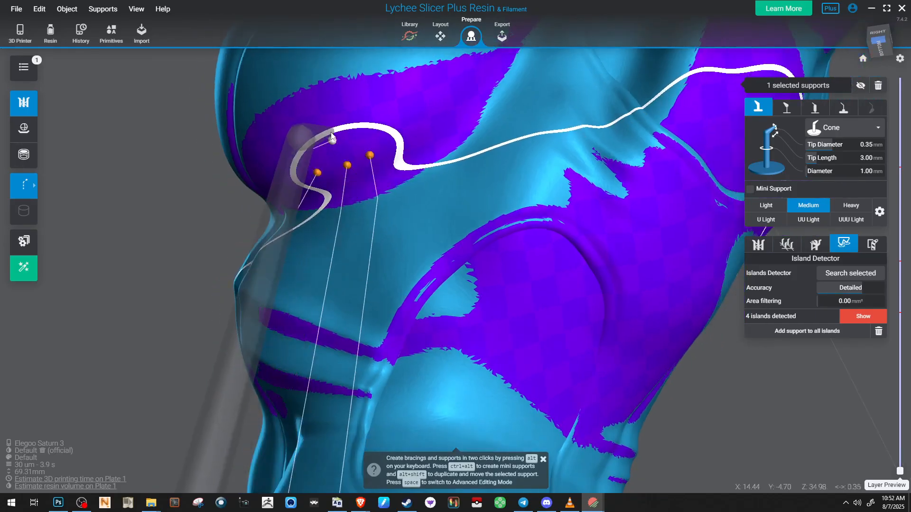
Place a row of medium supports across the elongated island beneath the back of the shoulder
{"action": "right_click_drag", "start_coordinate": [349, 100], "coordinate": [297, 162]}
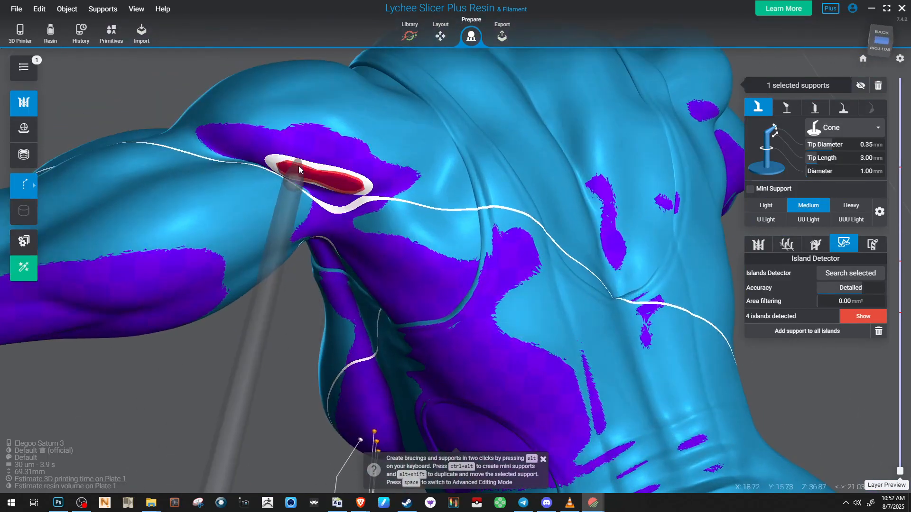
{"action": "left_click", "coordinate": [292, 168]}
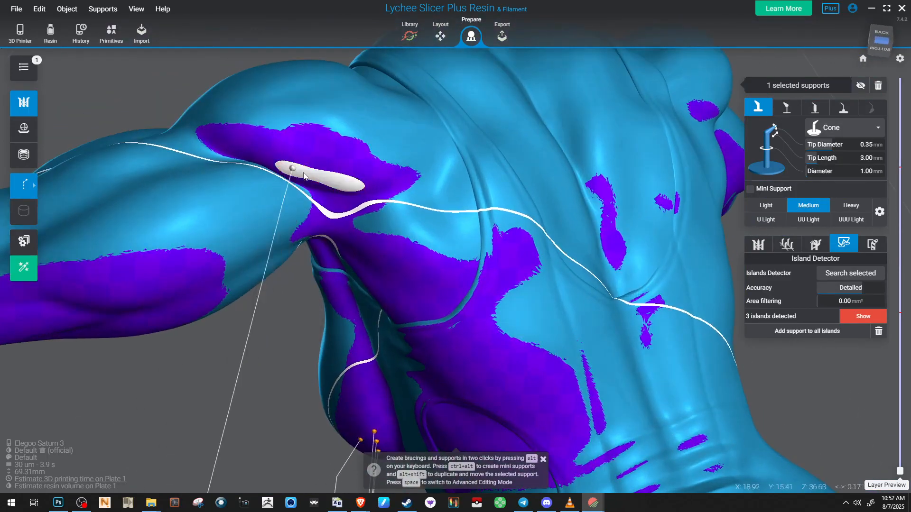
{"action": "left_click", "coordinate": [319, 181]}
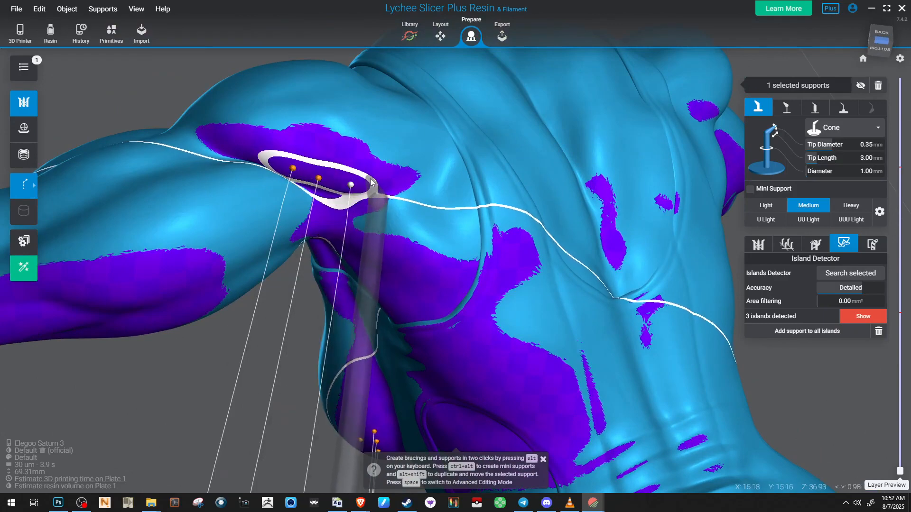
Support the island at the lowest tip of the lowered arm with a group of medium supports
{"action": "scroll", "coordinate": [185, 211], "scroll_direction": "down", "scroll_amount": 8}
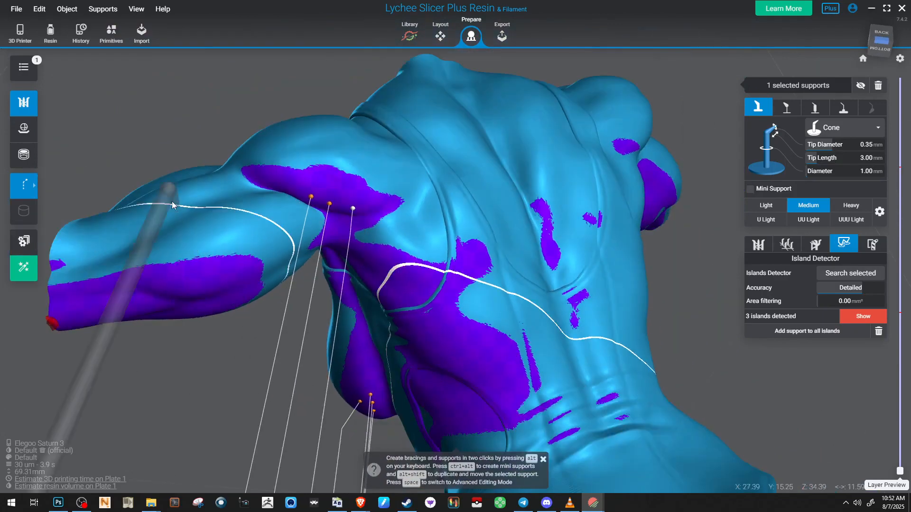
{"action": "right_click_drag", "start_coordinate": [169, 222], "coordinate": [370, 256]}
{"action": "scroll", "coordinate": [380, 238], "scroll_direction": "up", "scroll_amount": 4}
{"action": "scroll", "coordinate": [433, 212], "scroll_direction": "up", "scroll_amount": 6}
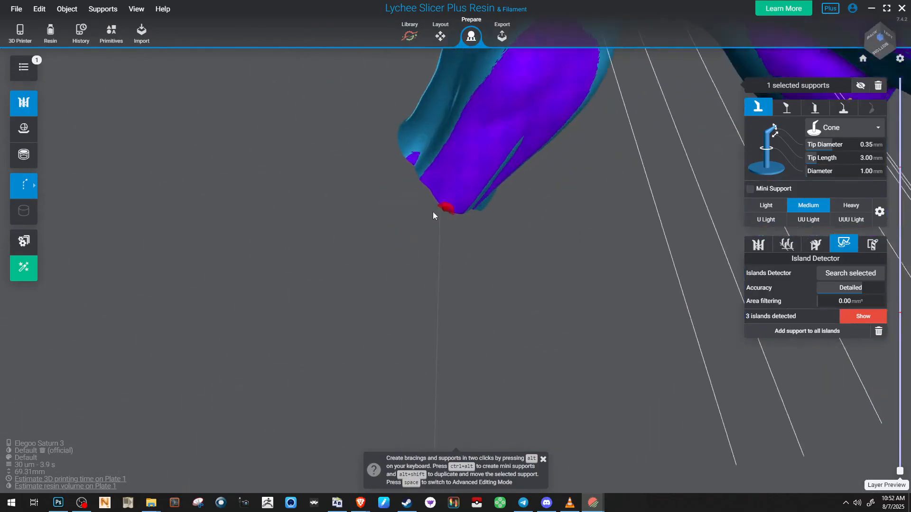
{"action": "middle_click_drag", "start_coordinate": [369, 239], "coordinate": [320, 247]}
{"action": "scroll", "coordinate": [321, 247], "scroll_direction": "up", "scroll_amount": 4}
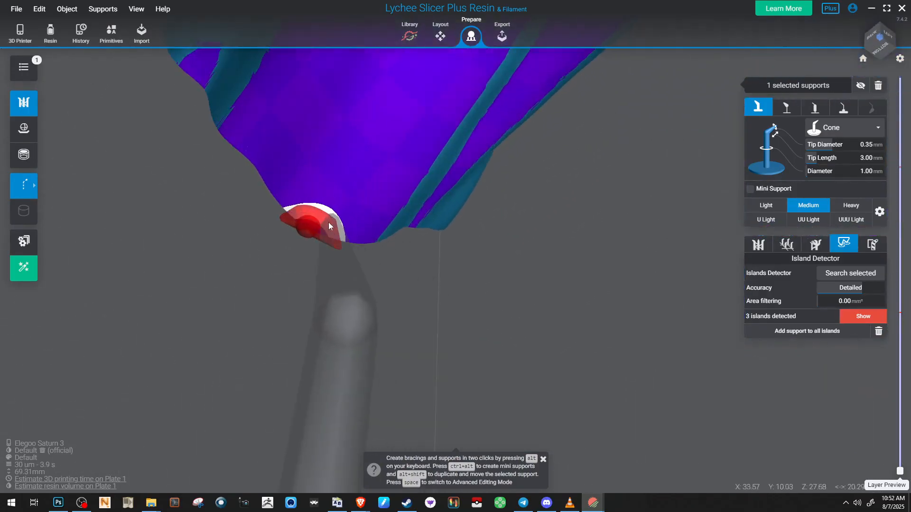
{"action": "scroll", "coordinate": [317, 227], "scroll_direction": "down", "scroll_amount": 4}
{"action": "right_click_drag", "start_coordinate": [317, 226], "coordinate": [346, 244]}
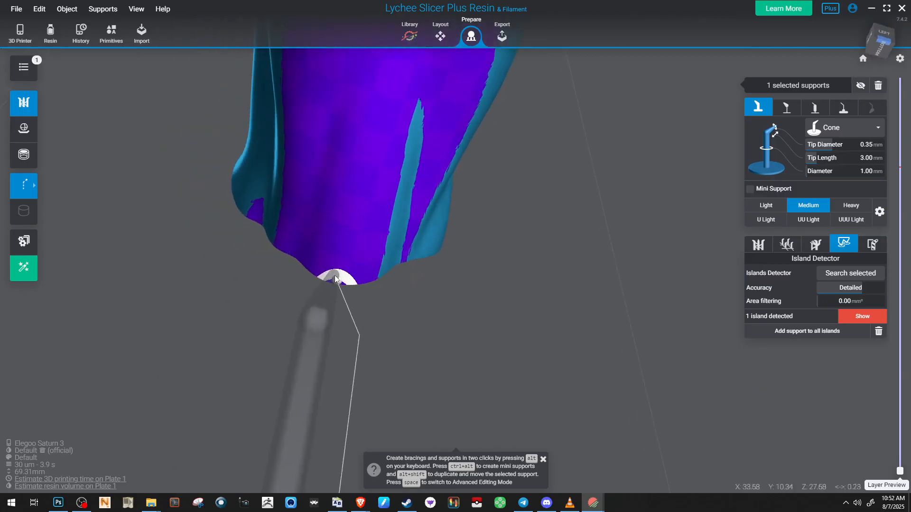
{"action": "left_click", "coordinate": [338, 280]}
{"action": "right_click_drag", "start_coordinate": [338, 280], "coordinate": [384, 314]}
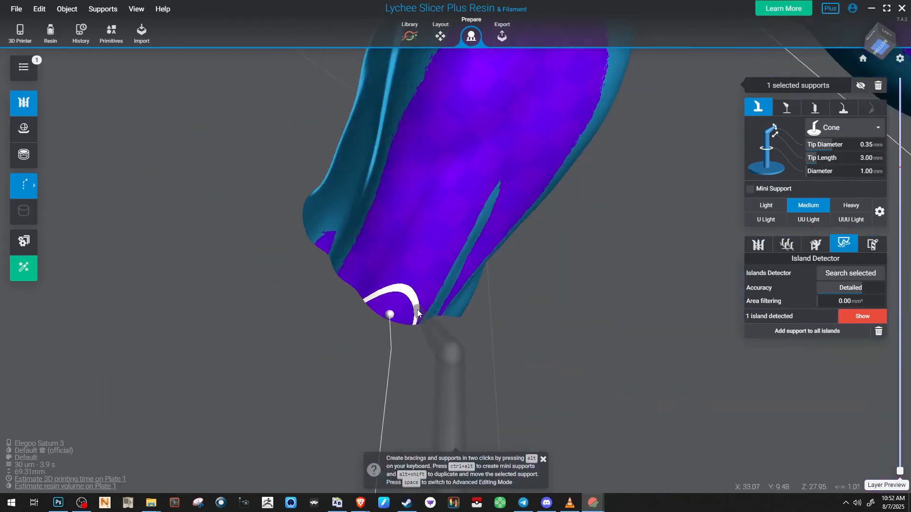
{"action": "left_click", "coordinate": [379, 283]}
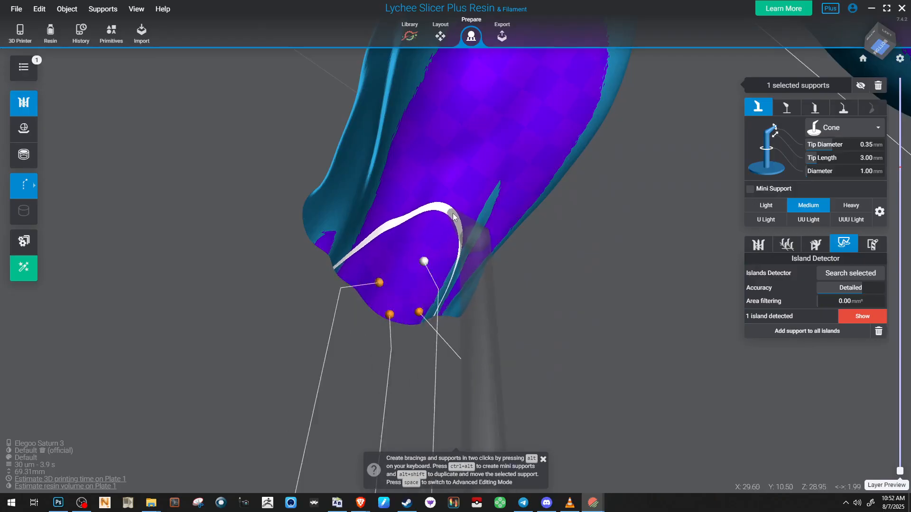
Continue the medium supports up the underside of the lowered arm toward the shoulder
{"action": "right_click_drag", "start_coordinate": [454, 215], "coordinate": [506, 151]}
{"action": "left_click", "coordinate": [507, 149]}
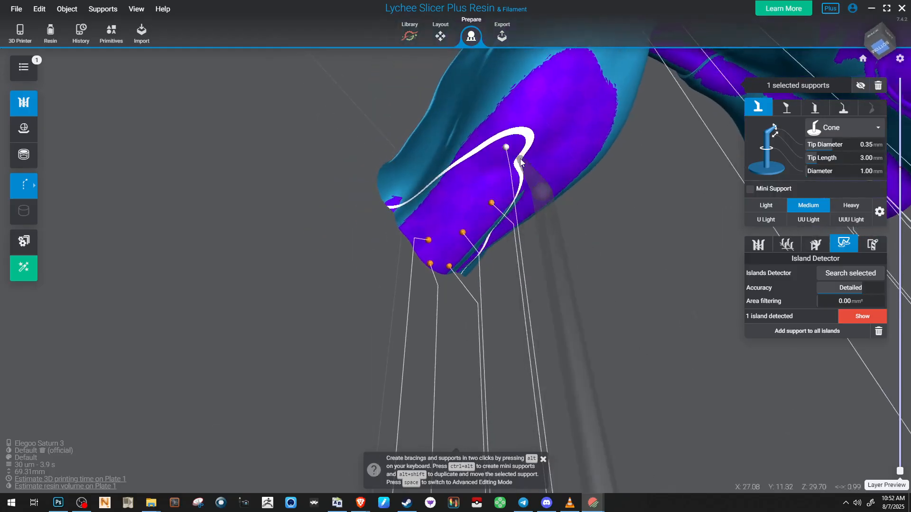
{"action": "key", "text": "3"}
{"action": "middle_click_drag", "start_coordinate": [544, 142], "coordinate": [448, 193]}
{"action": "right_click_drag", "start_coordinate": [458, 181], "coordinate": [647, 234]}
{"action": "key", "text": "2"}
{"action": "left_click", "coordinate": [349, 165]}
{"action": "scroll", "coordinate": [647, 235], "scroll_direction": "down", "scroll_amount": 3}
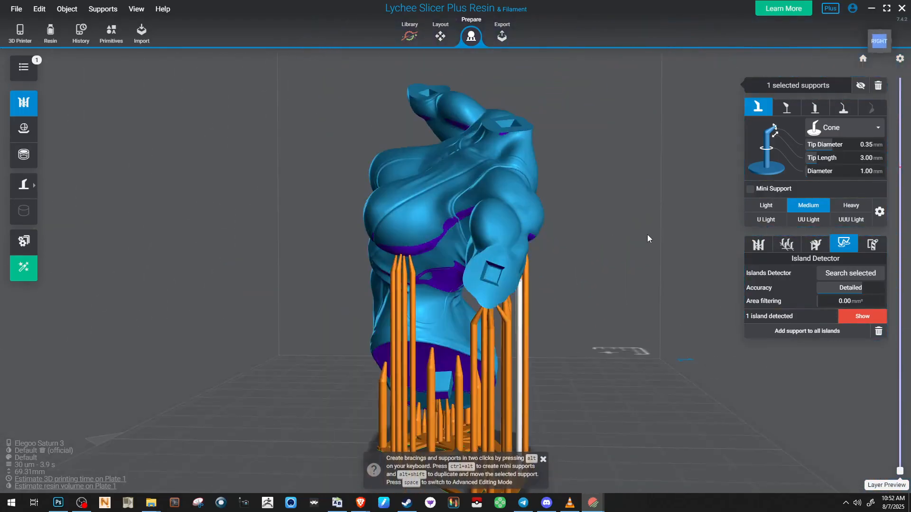
Step to the remaining detected island under the raised arm and place a support on it
{"action": "left_click", "coordinate": [863, 316]}
{"action": "left_click", "coordinate": [568, 230]}
{"action": "right_click_drag", "start_coordinate": [569, 231], "coordinate": [584, 212]}
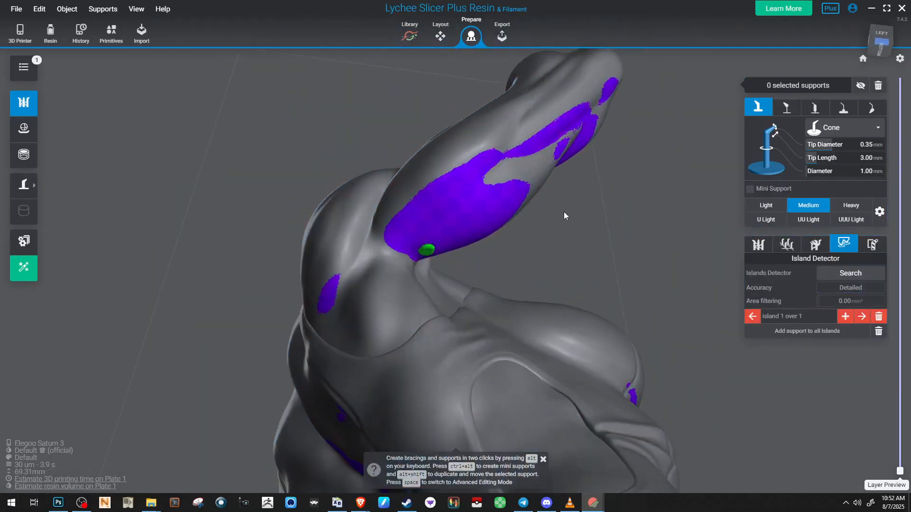
{"action": "scroll", "coordinate": [459, 204], "scroll_direction": "up", "scroll_amount": 3}
{"action": "left_click", "coordinate": [446, 215]}
{"action": "left_click", "coordinate": [446, 217]}
Reroute the raised arm's support by moving its joint in Advanced Editing Mode, and add a second light support beside it
{"action": "right_click_drag", "start_coordinate": [446, 218], "coordinate": [508, 242]}
{"action": "scroll", "coordinate": [493, 247], "scroll_direction": "up", "scroll_amount": 5}
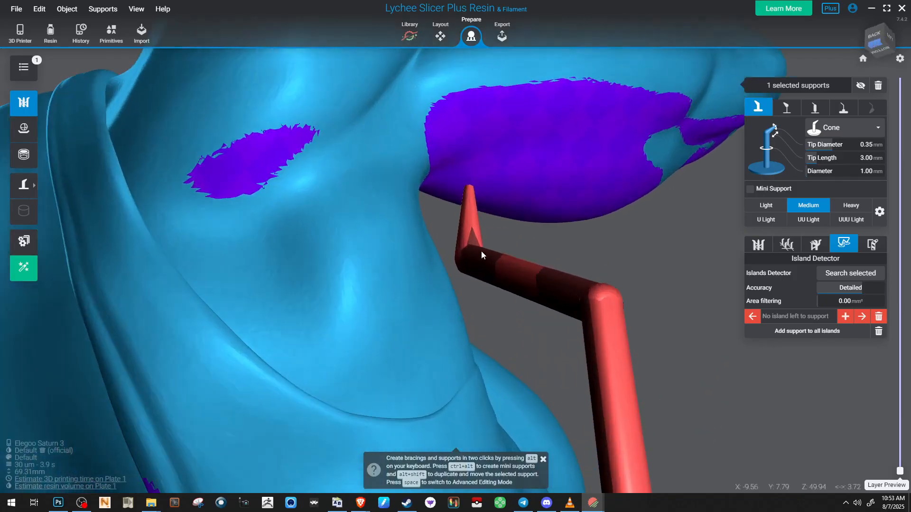
{"action": "key", "text": "space"}
{"action": "left_click", "coordinate": [454, 268]}
{"action": "left_click_drag", "start_coordinate": [535, 259], "coordinate": [474, 283]}
{"action": "key", "text": "space"}
{"action": "right_click_drag", "start_coordinate": [533, 286], "coordinate": [434, 303]}
{"action": "scroll", "coordinate": [434, 303], "scroll_direction": "down", "scroll_amount": 2}
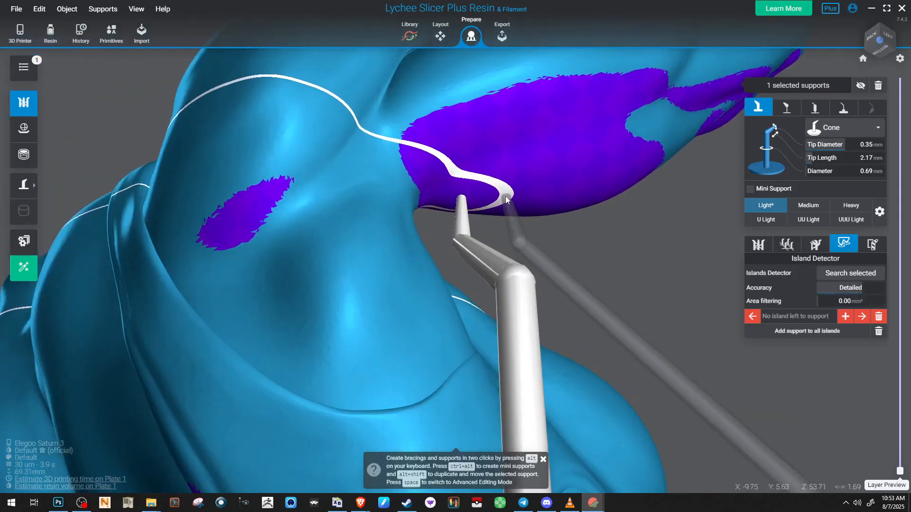
{"action": "left_click", "coordinate": [505, 197]}
Examine the torso from several sides for areas that still need supports
{"action": "scroll", "coordinate": [518, 175], "scroll_direction": "down", "scroll_amount": 2}
{"action": "right_click_drag", "start_coordinate": [540, 137], "coordinate": [214, 218]}
{"action": "scroll", "coordinate": [309, 184], "scroll_direction": "down", "scroll_amount": 2}
{"action": "right_click_drag", "start_coordinate": [452, 215], "coordinate": [387, 303]}
{"action": "scroll", "coordinate": [391, 185], "scroll_direction": "down", "scroll_amount": 3}
{"action": "scroll", "coordinate": [385, 336], "scroll_direction": "up", "scroll_amount": 3}
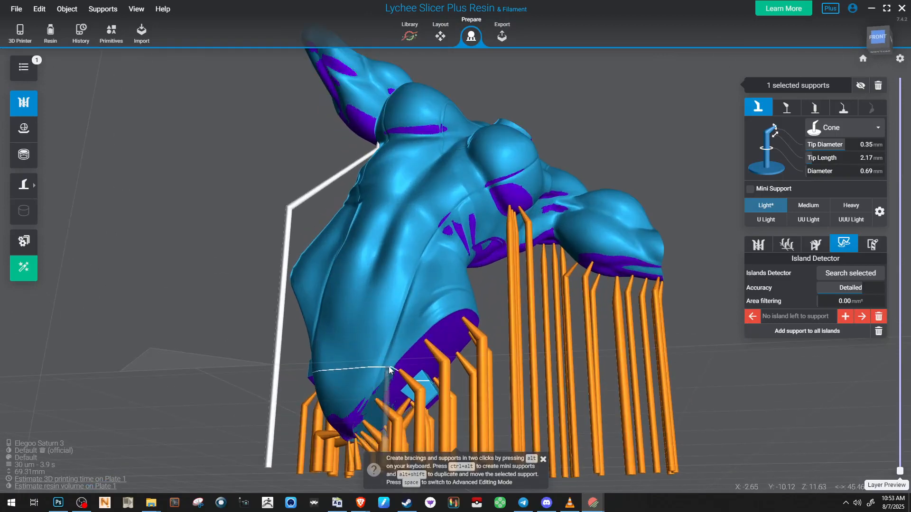
{"action": "right_click_drag", "start_coordinate": [442, 322], "coordinate": [333, 367]}
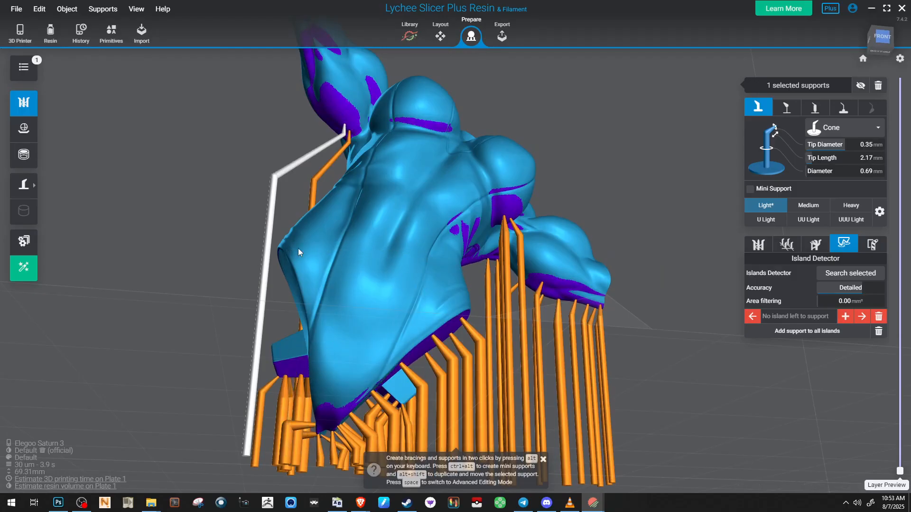
{"action": "right_click_drag", "start_coordinate": [157, 212], "coordinate": [430, 289]}
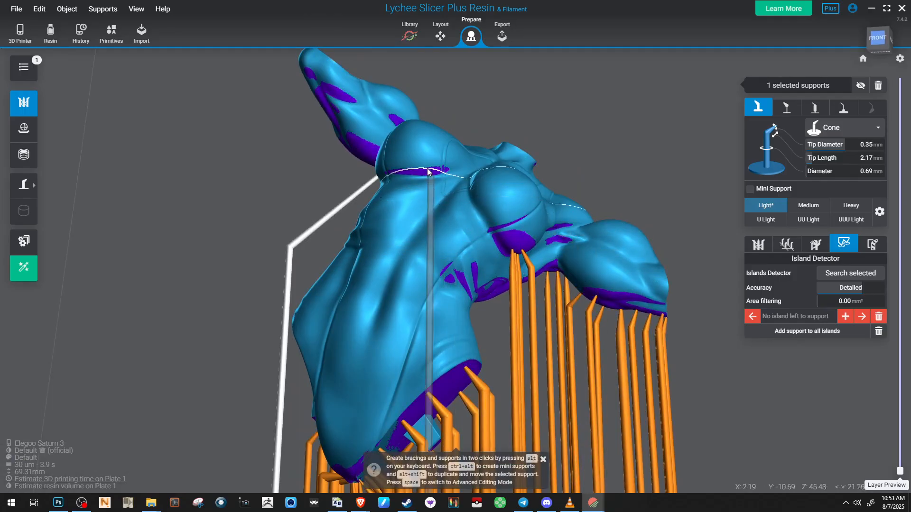
{"action": "right_click_drag", "start_coordinate": [363, 113], "coordinate": [531, 155]}
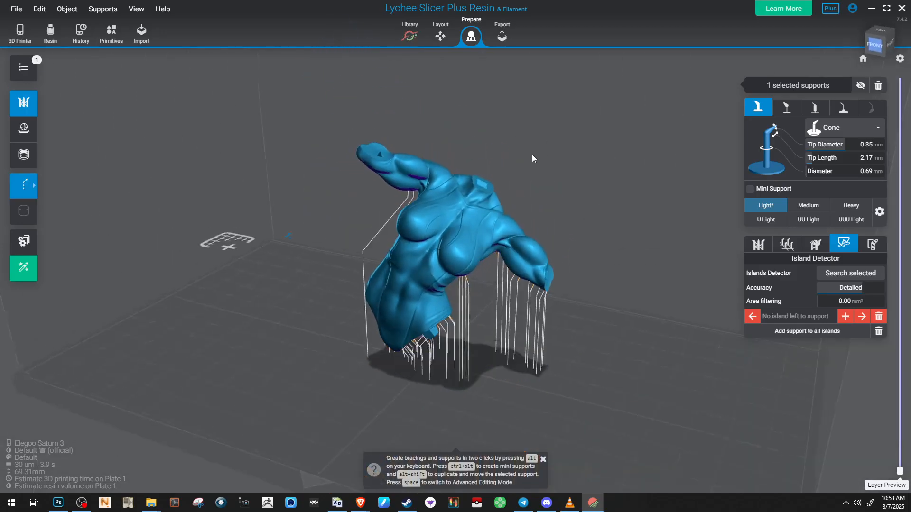
Leave Advanced Editing Mode, select all of the torso's supports and add Default Bracing between them
{"action": "key", "text": "space"}
{"action": "left_click", "coordinate": [624, 169]}
{"action": "left_click", "coordinate": [786, 244]}
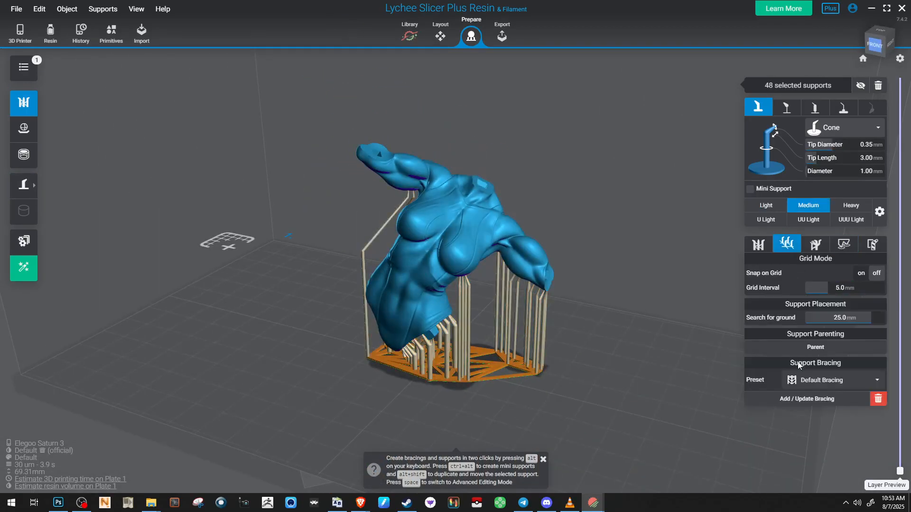
{"action": "left_click", "coordinate": [784, 405]}
Save the scene as LYS_OXO3D_Figures_Shehulk_Torso.lys in the OXO3D_Figures_Shehulk_SFW_NSFW_Split folder
{"action": "key", "text": "ctrl+shift+s"}
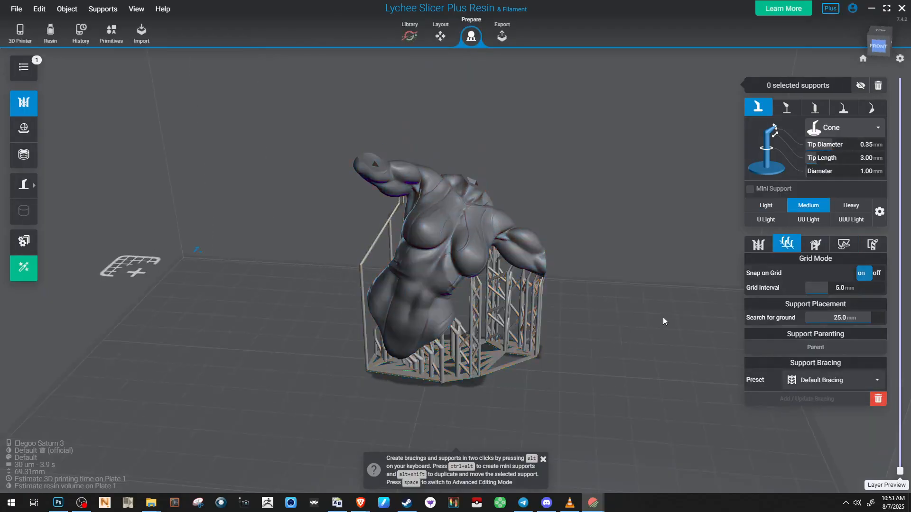
{"action": "key", "text": "Home"}
{"action": "type", "text": "LYS_"}
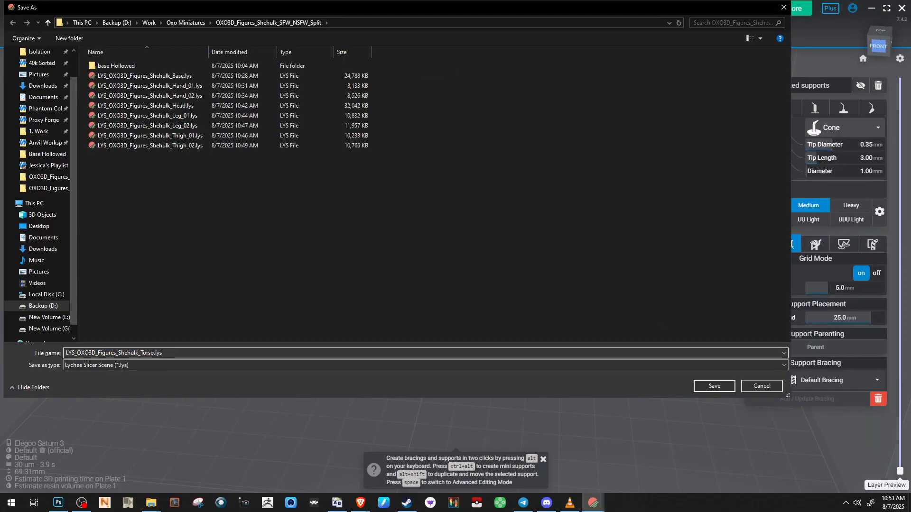
{"action": "key", "text": "Return"}
Export the supported torso under the name STL_OXO3D_Figures_Shehulk_Torso, replacing the LYS_ prefix with STL_
{"action": "key", "text": "ctrl+e"}
{"action": "key", "text": "Home"}
{"action": "key", "text": "Delete"}
{"action": "key", "text": "Delete"}
{"action": "key", "text": "Delete"}
{"action": "key", "text": "Delete"}
{"action": "type", "text": "STL_"}
{"action": "key", "text": "Return"}
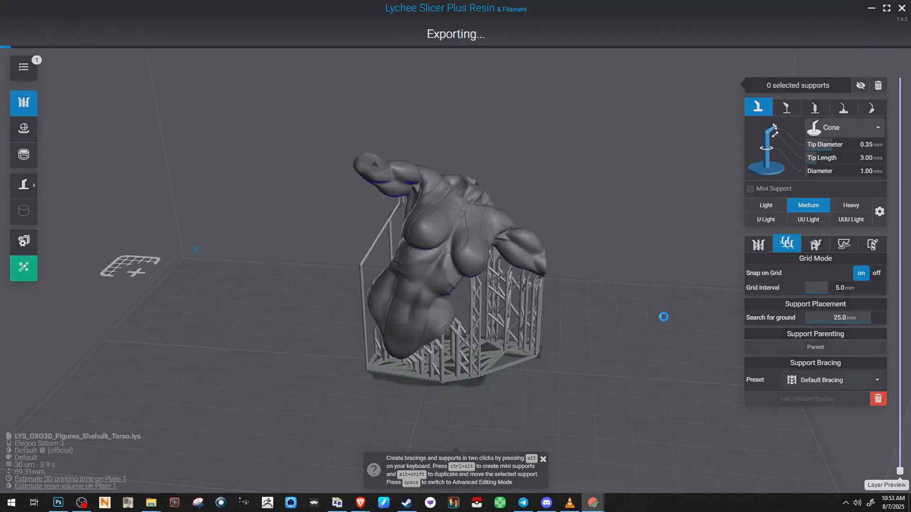